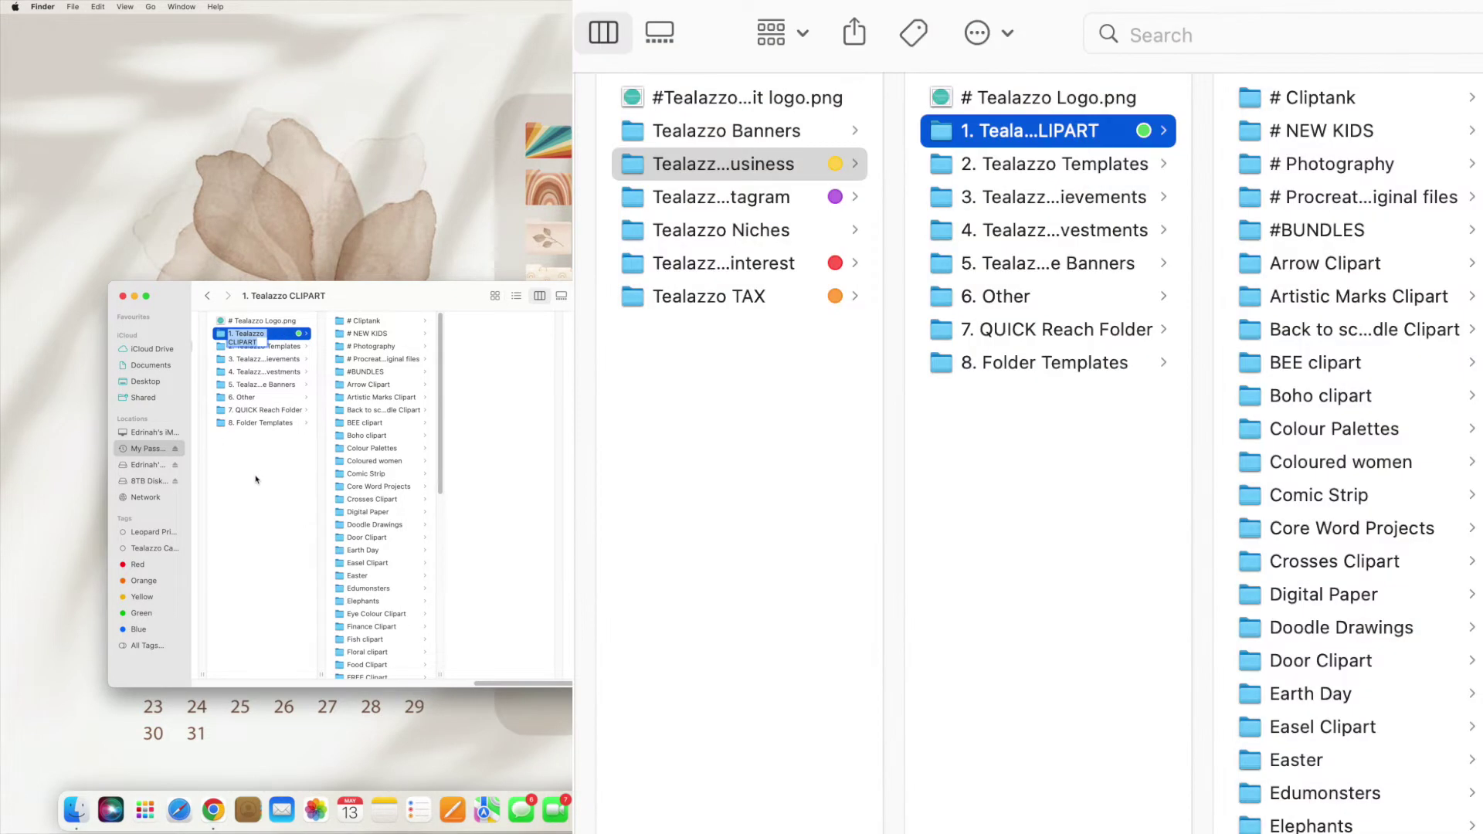
Cancel renaming the 1. Tealazzo CLIPART folder and reopen it from Tealazzo Business
{"action": "key", "text": "Escape"}
{"action": "key", "text": "Left"}
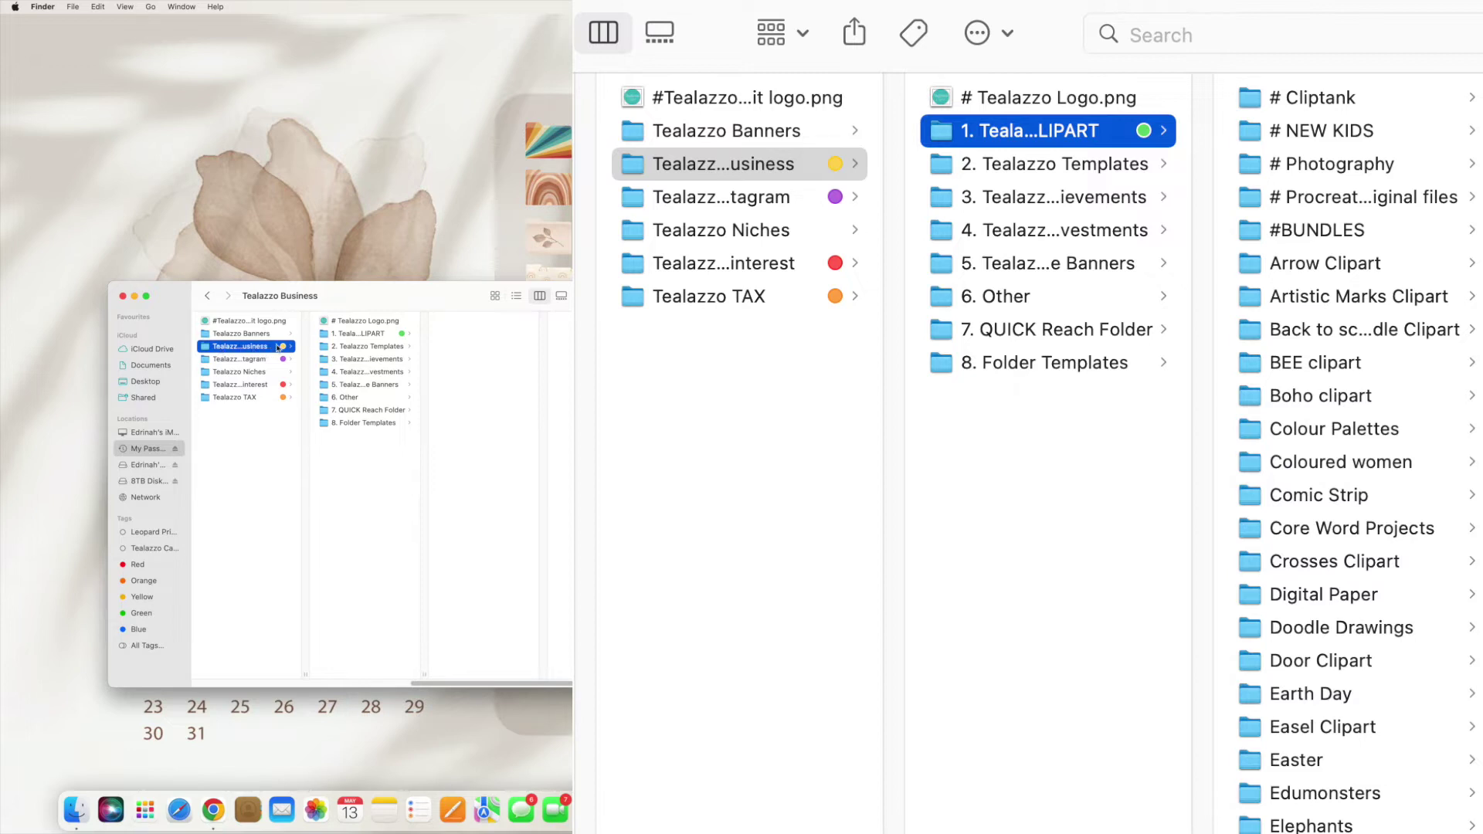
{"action": "left_click", "coordinate": [364, 334]}
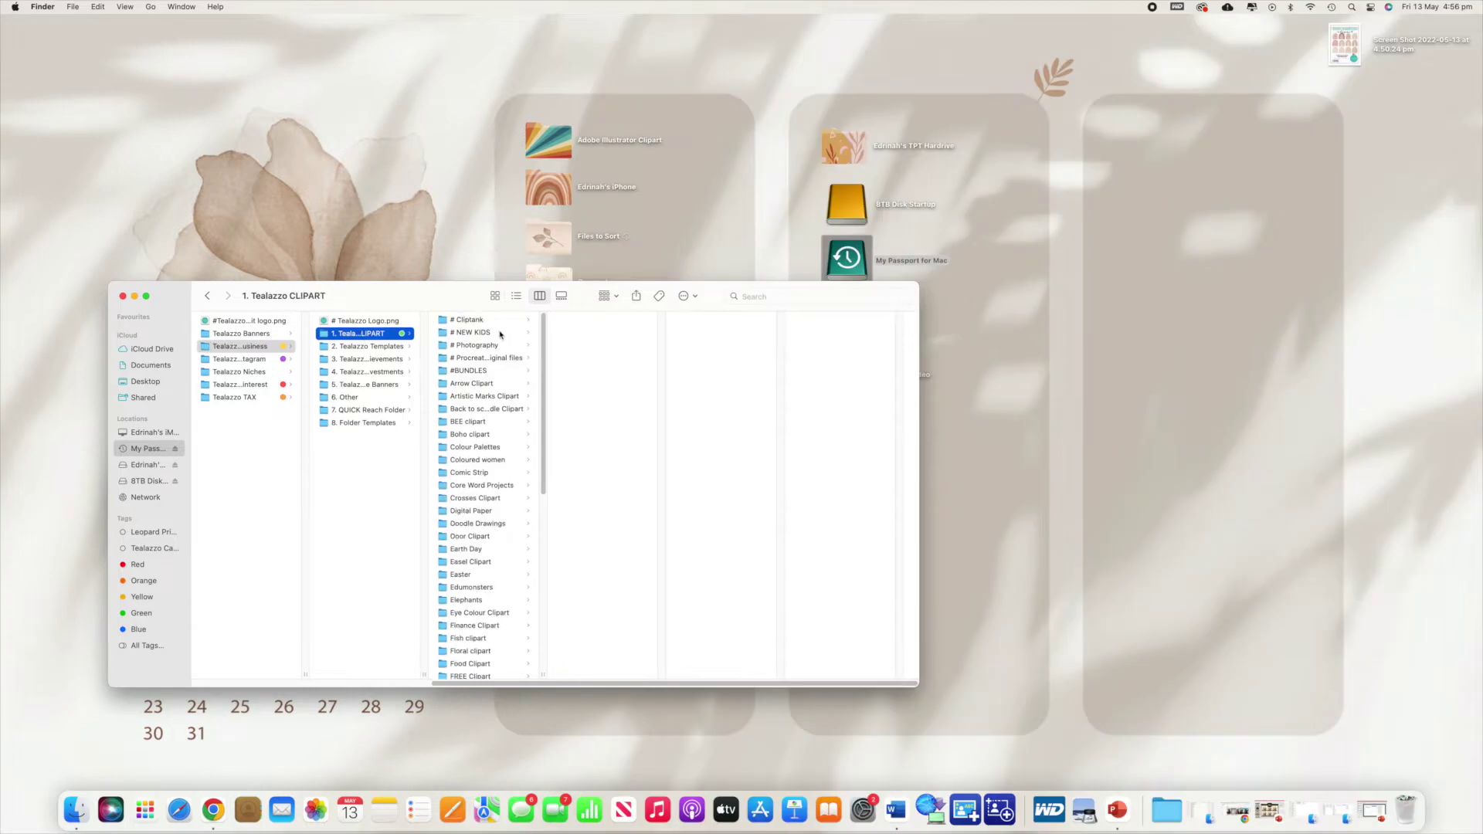
Browse the clipart folders, then open Rainbows and its 1. Boho Rainbows SET 1 Neutrals subfolder
{"action": "scroll", "coordinate": [495, 387], "scroll_direction": "down", "scroll_amount": 10}
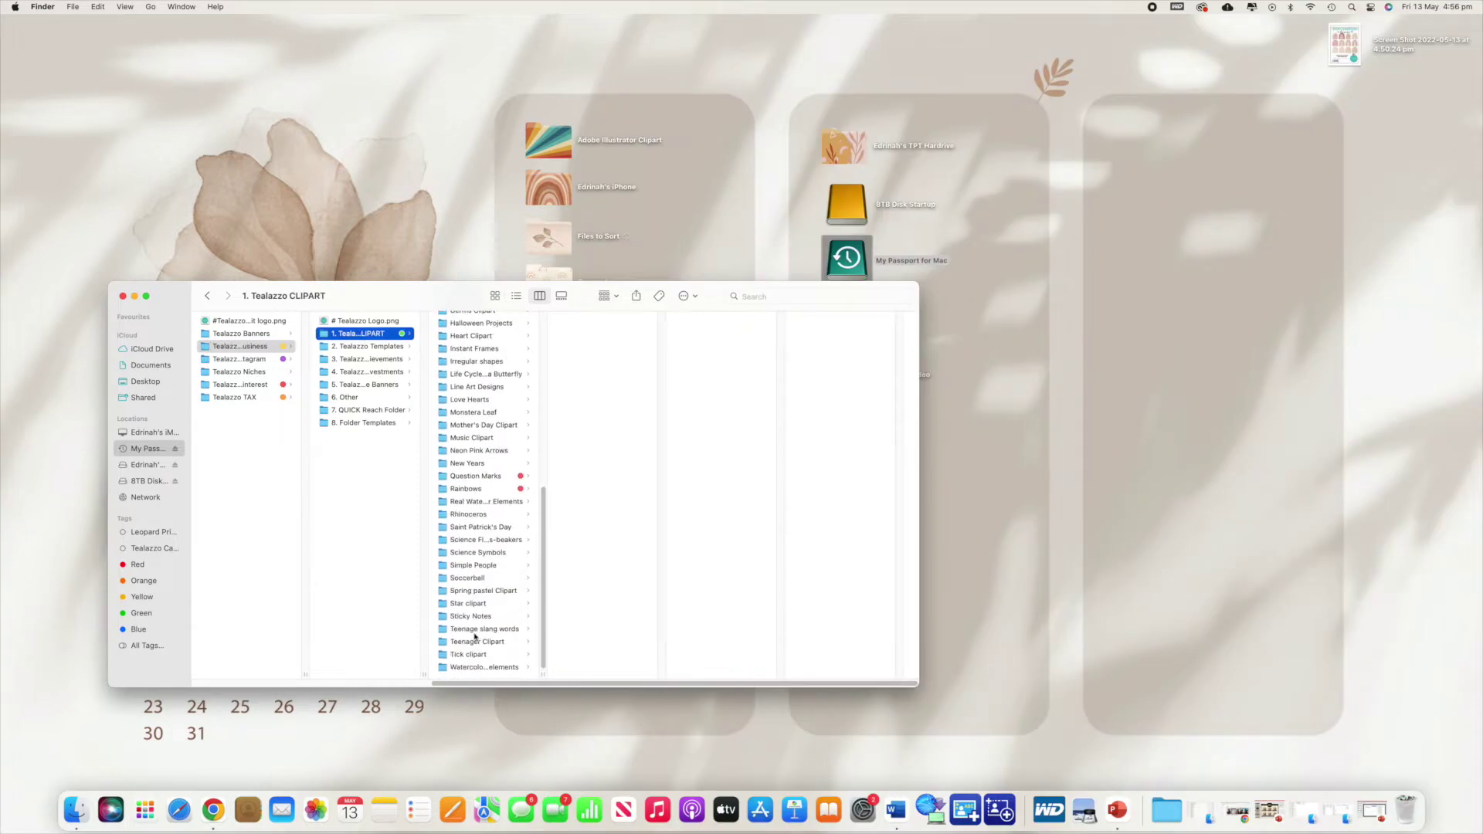
{"action": "scroll", "coordinate": [532, 576], "scroll_direction": "up", "scroll_amount": 3}
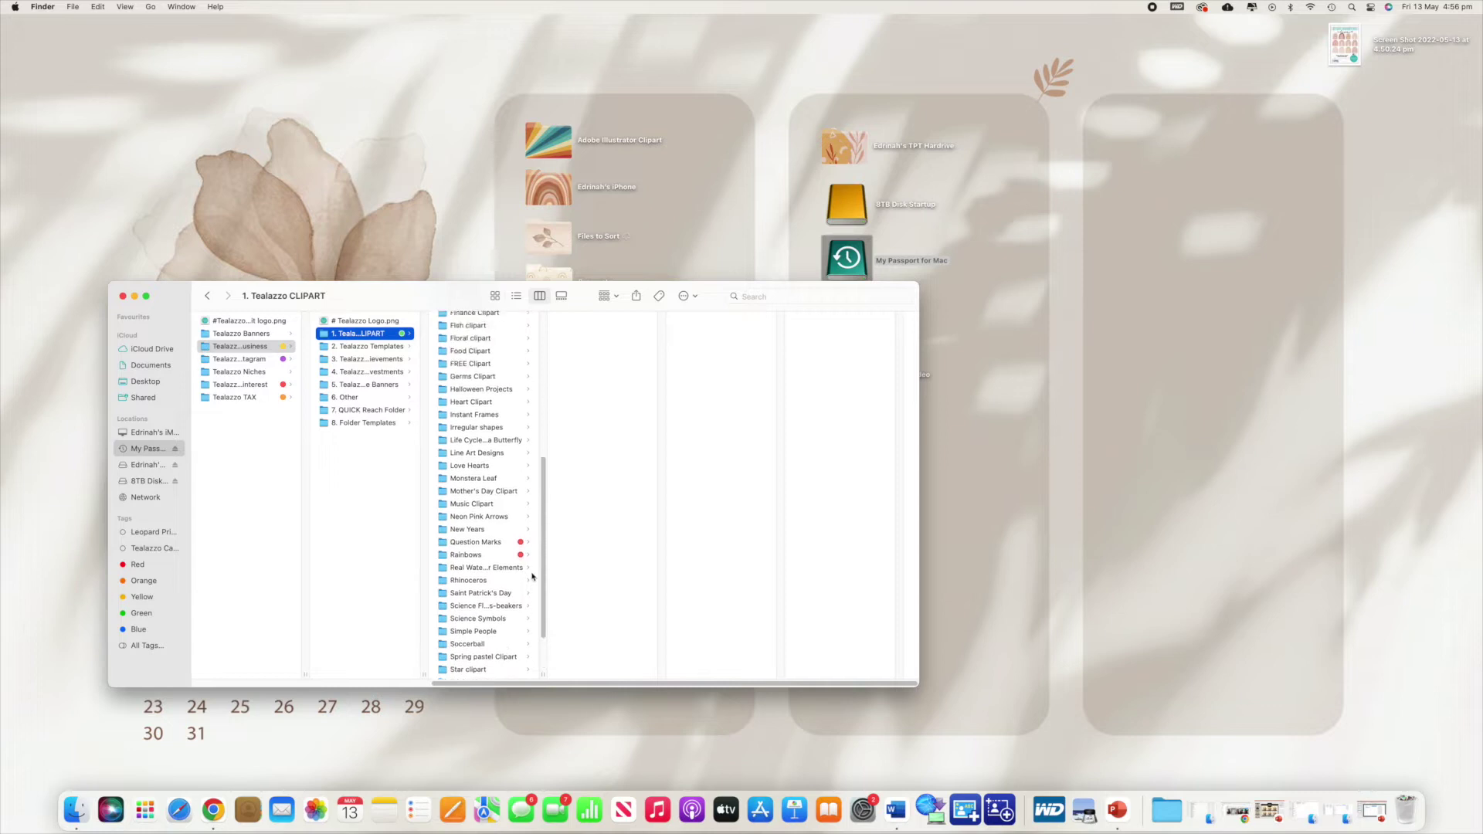
{"action": "scroll", "coordinate": [531, 577], "scroll_direction": "down", "scroll_amount": 3}
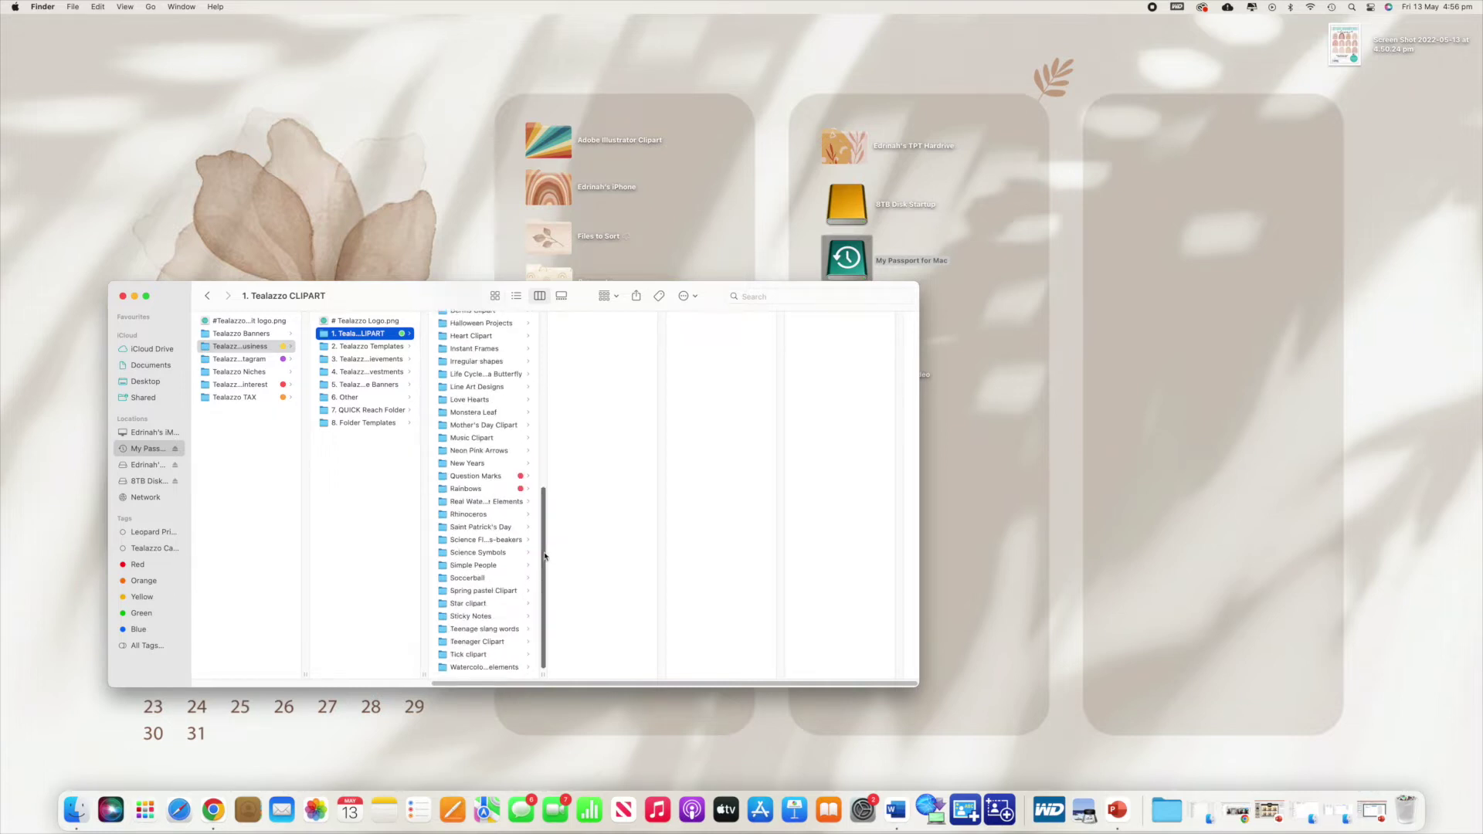
{"action": "scroll", "coordinate": [502, 580], "scroll_direction": "up", "scroll_amount": 10}
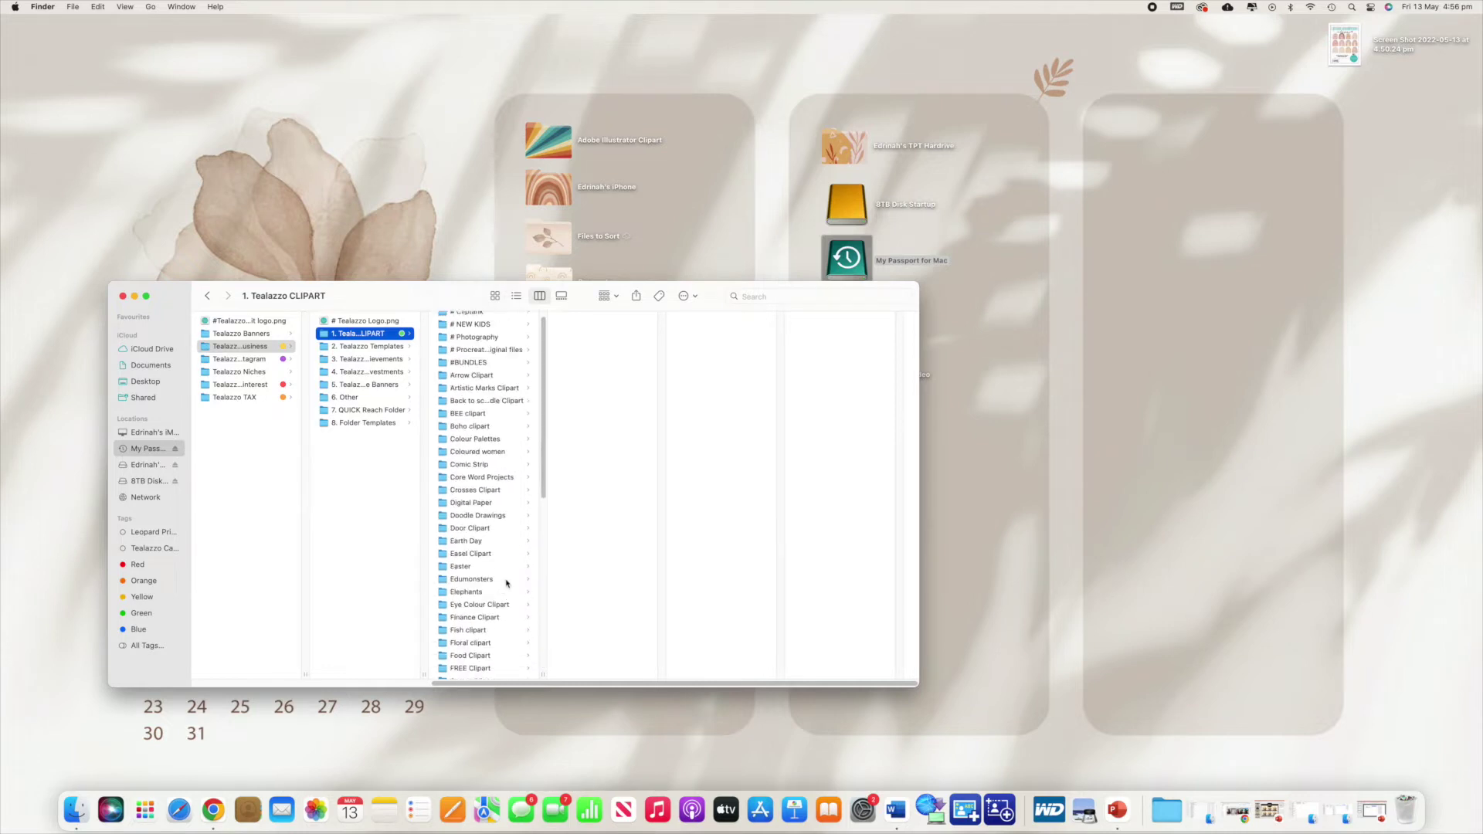
{"action": "scroll", "coordinate": [483, 413], "scroll_direction": "down", "scroll_amount": 5}
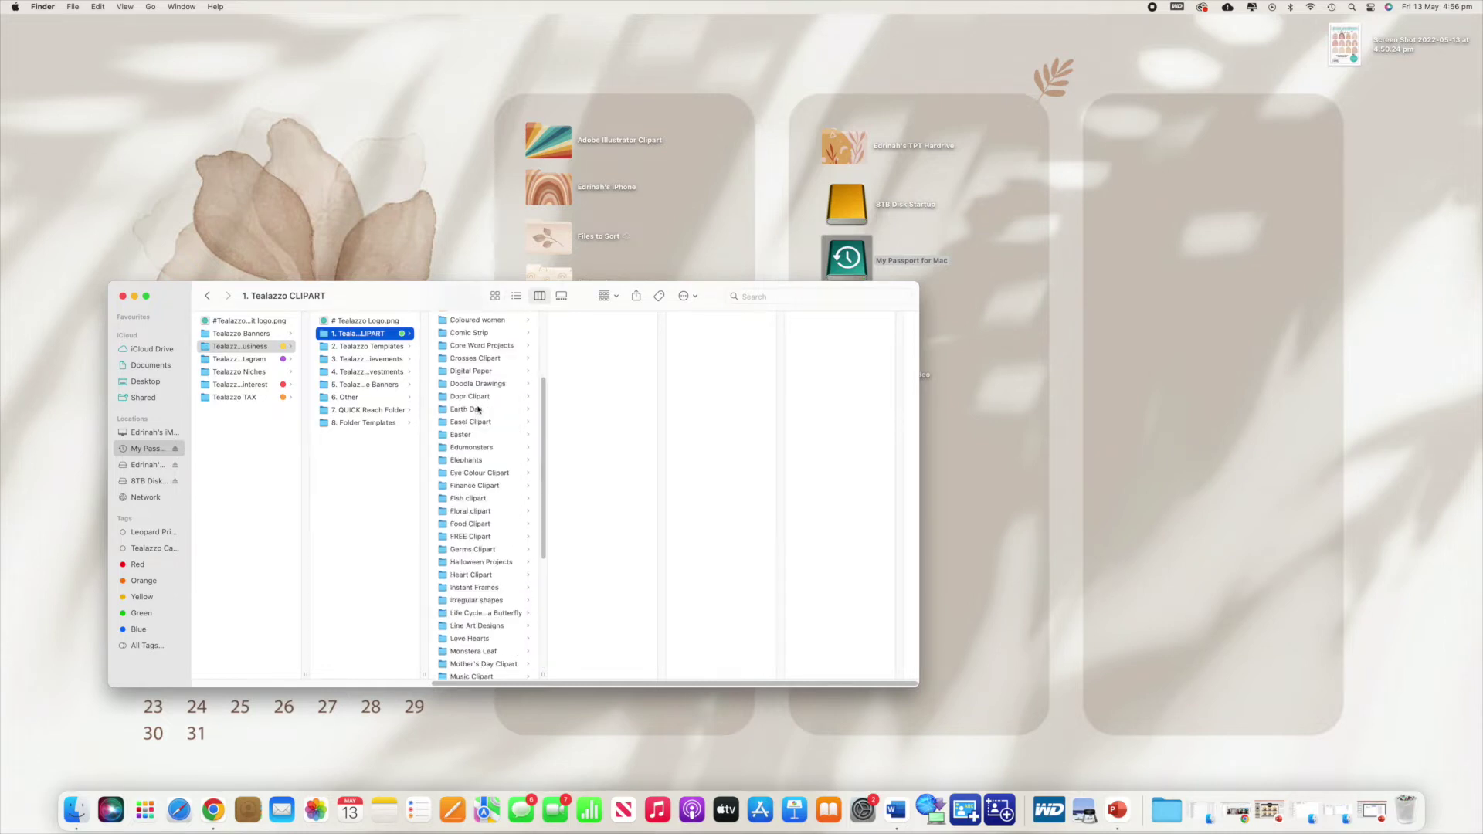
{"action": "scroll", "coordinate": [464, 406], "scroll_direction": "down", "scroll_amount": 6}
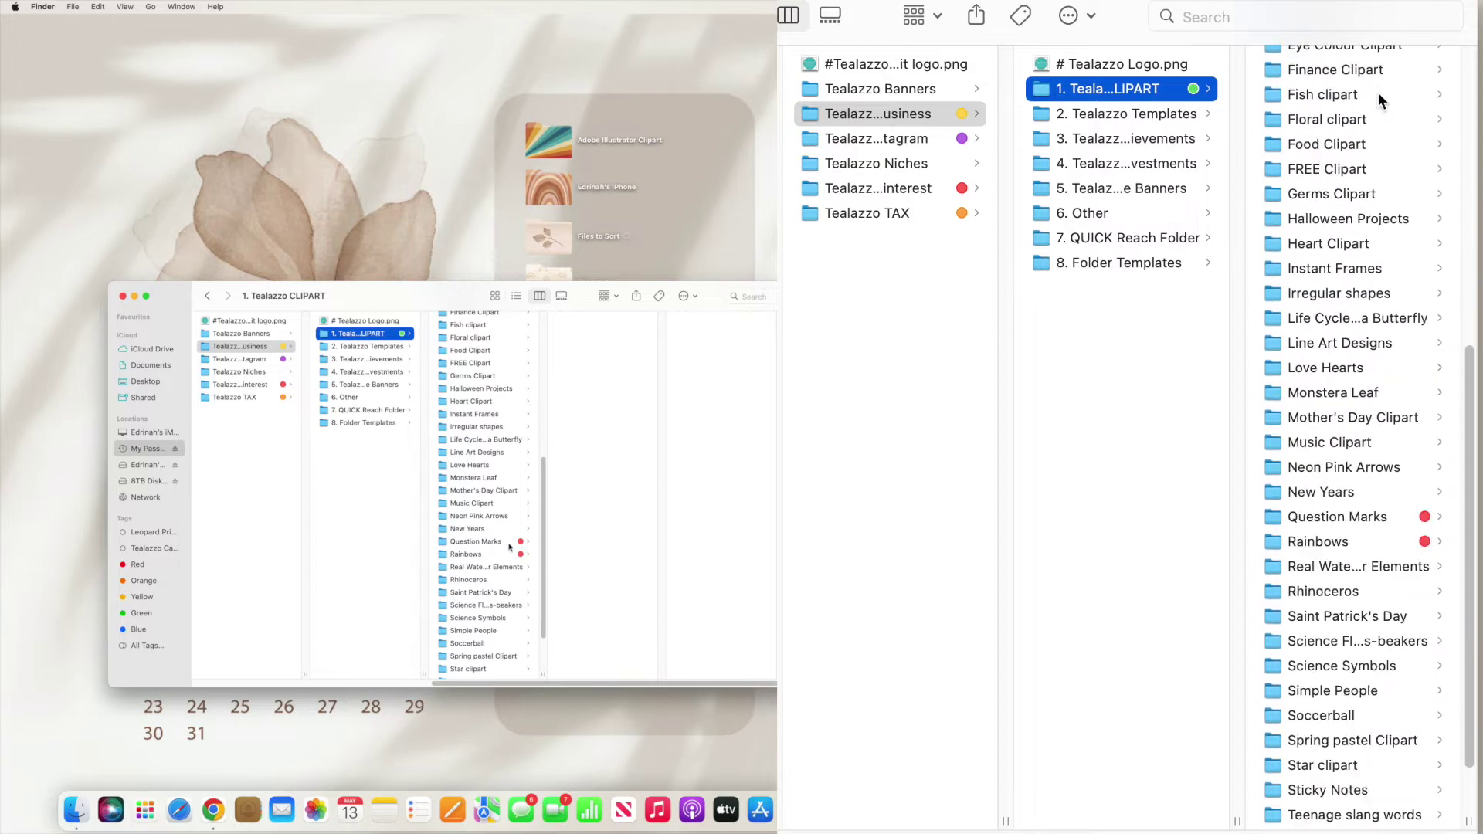
{"action": "left_click", "coordinate": [485, 555]}
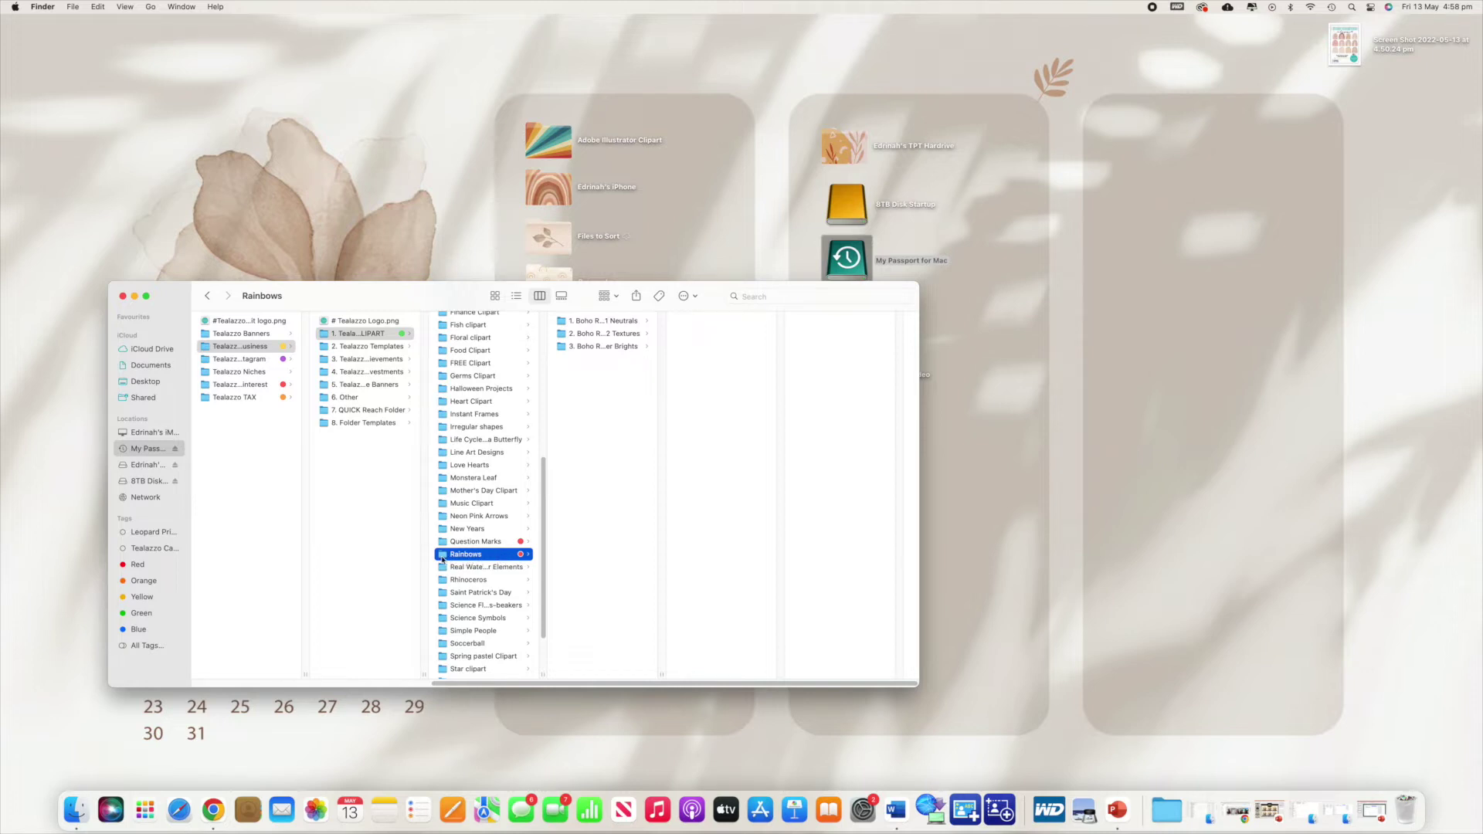
{"action": "left_click", "coordinate": [598, 323]}
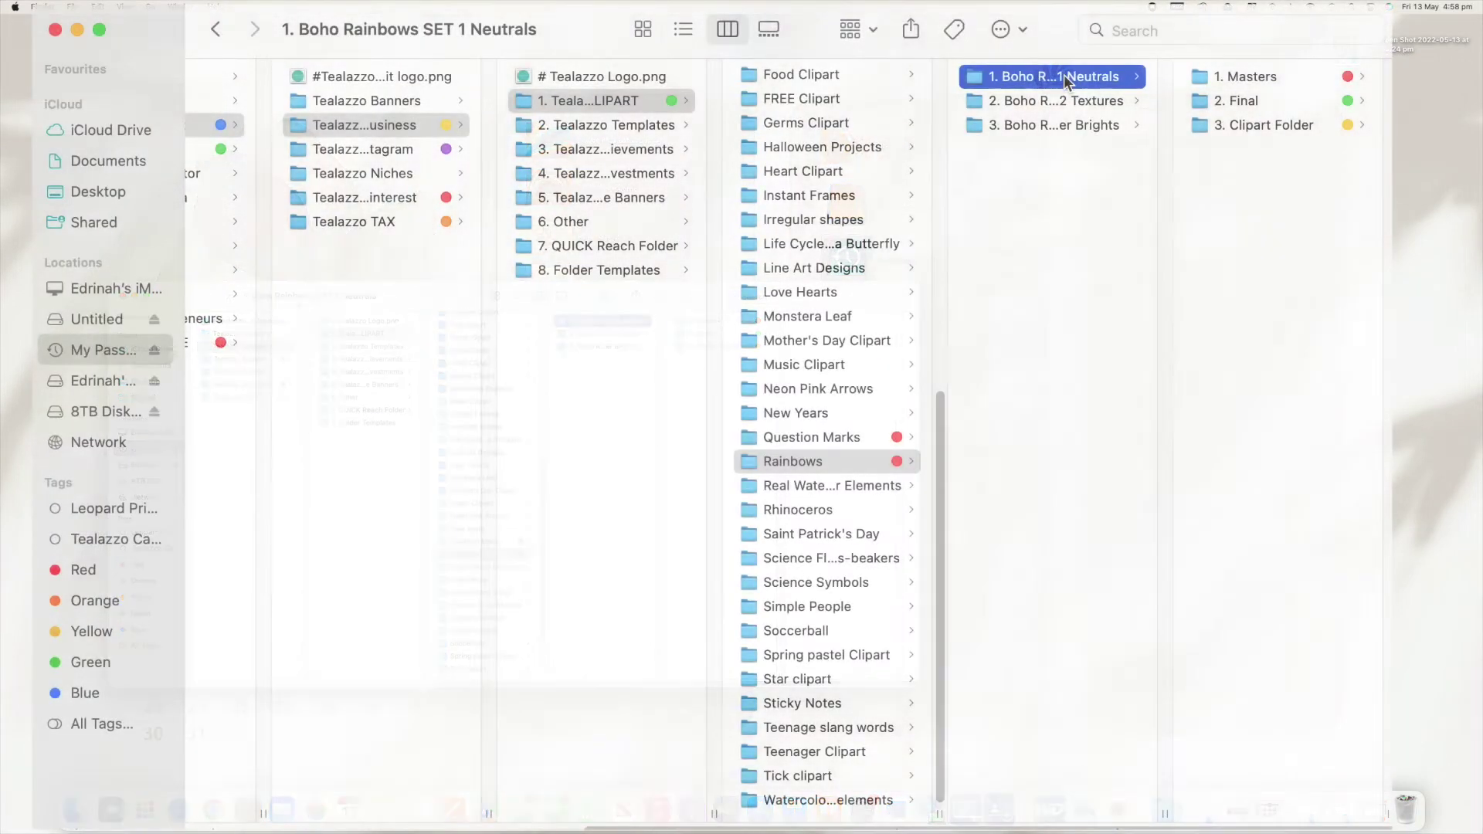
Compare the folder structure inside the Boho Rainbows SET 1 Neutrals, SET 2 Textures and SET 3 Flower Brights folders
{"action": "left_click", "coordinate": [1064, 77]}
{"action": "key", "text": "Return"}
{"action": "left_click", "coordinate": [1160, 102]}
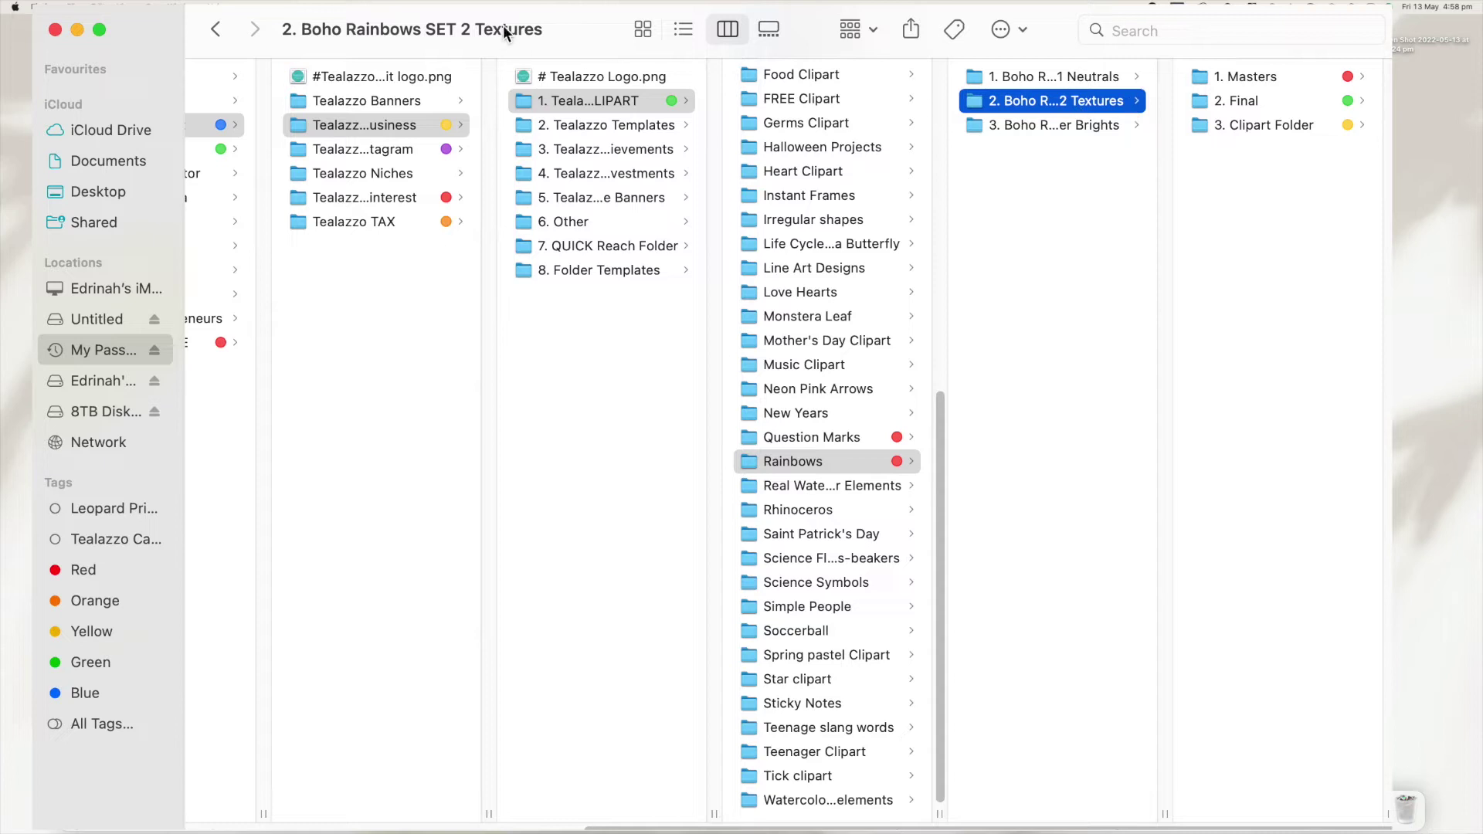
{"action": "left_click", "coordinate": [1035, 126]}
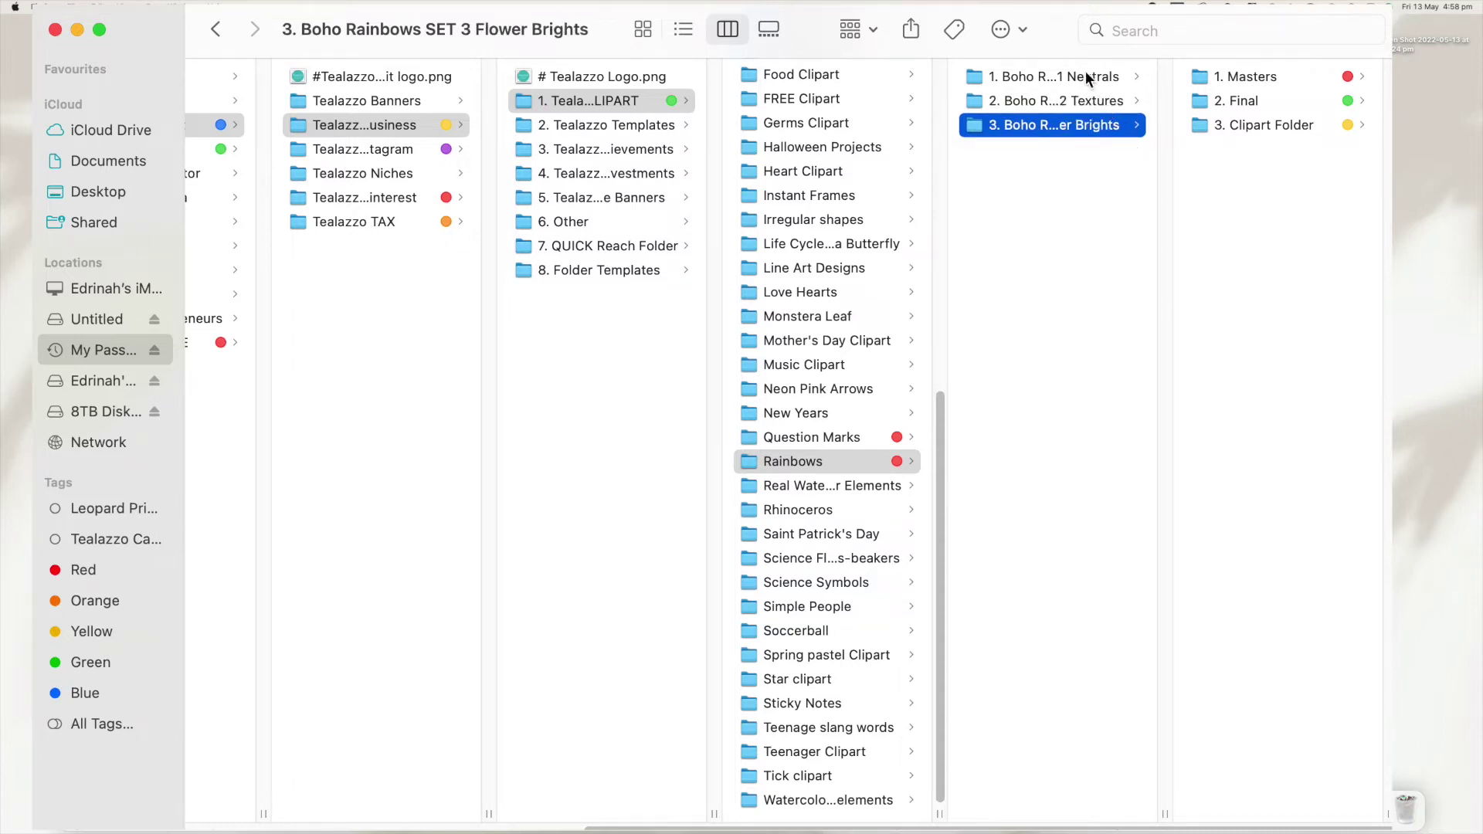
{"action": "key", "text": "super+shift+5"}
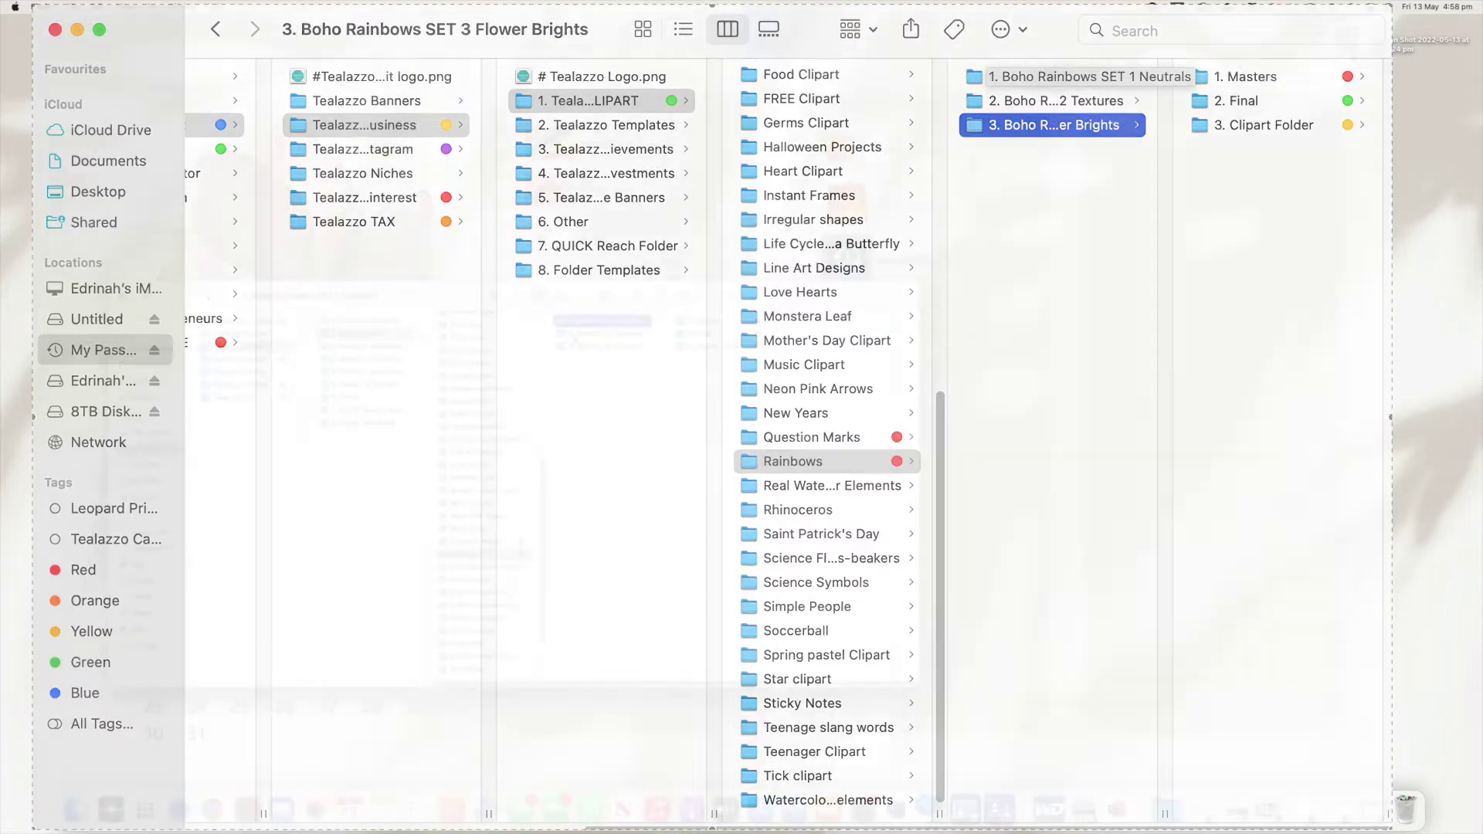
{"action": "left_click", "coordinate": [579, 334]}
{"action": "left_click", "coordinate": [579, 347]}
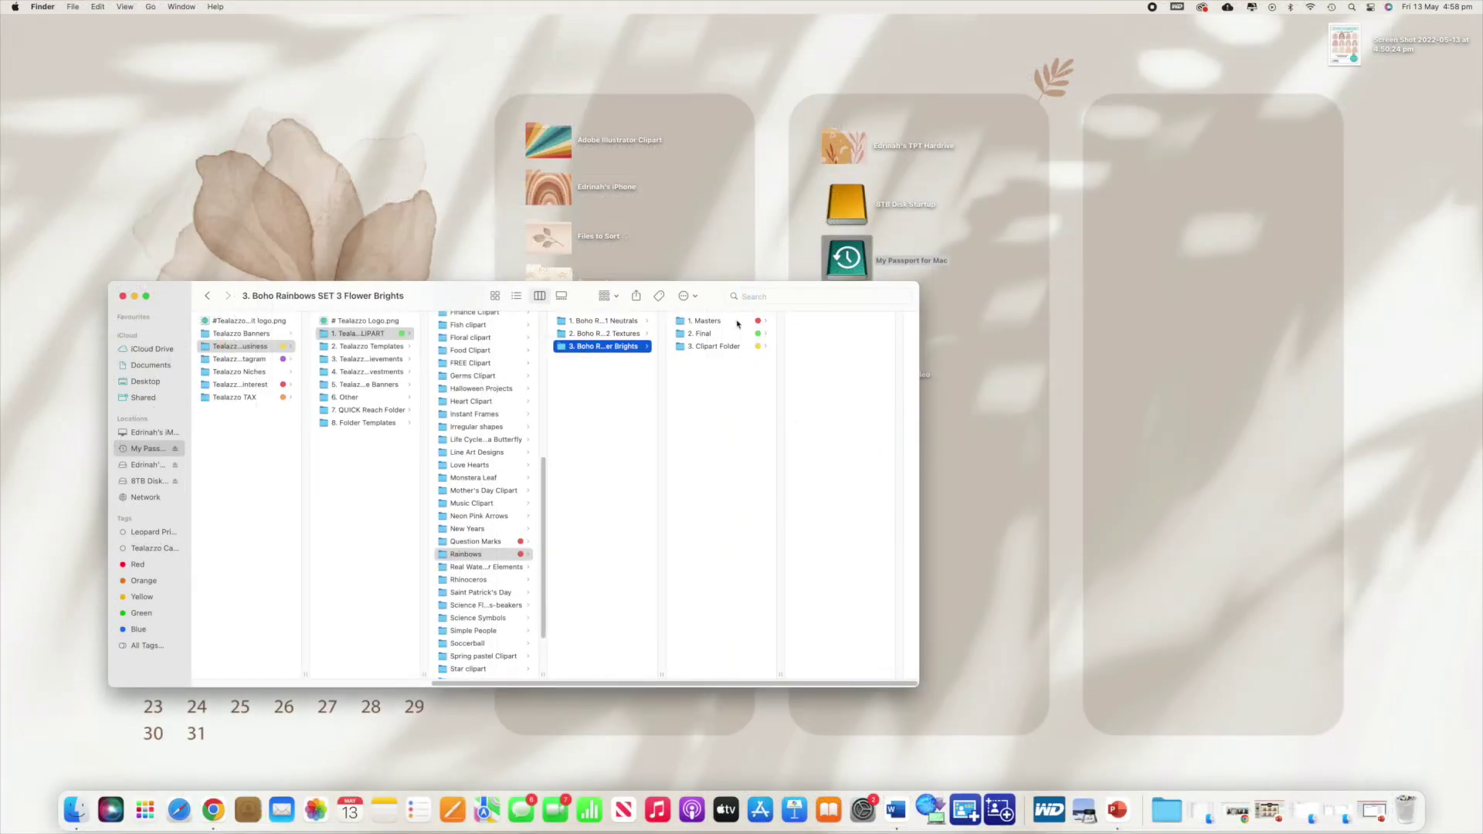
{"action": "left_click", "coordinate": [606, 321]}
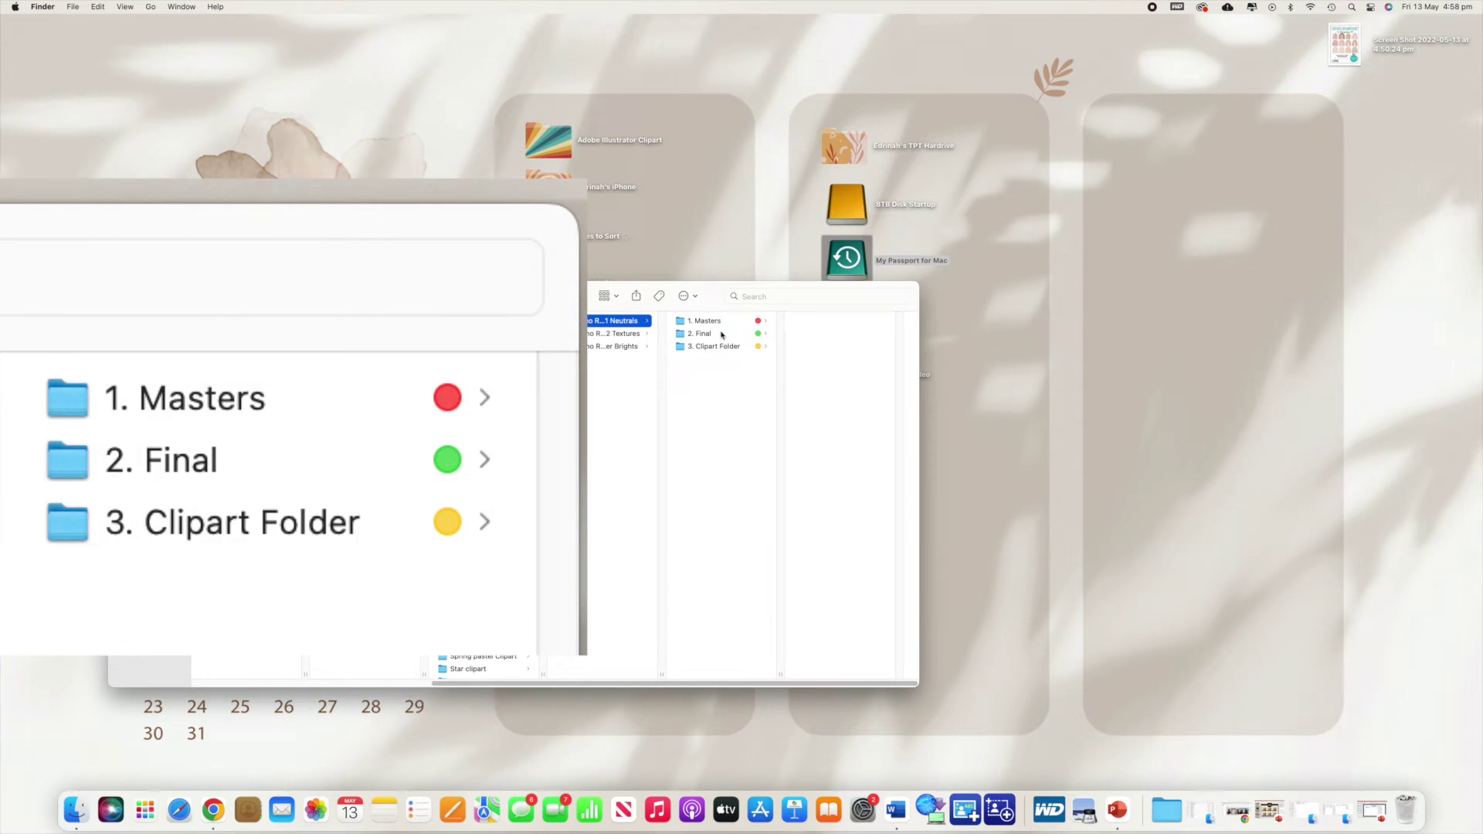
{"action": "left_click", "coordinate": [608, 335]}
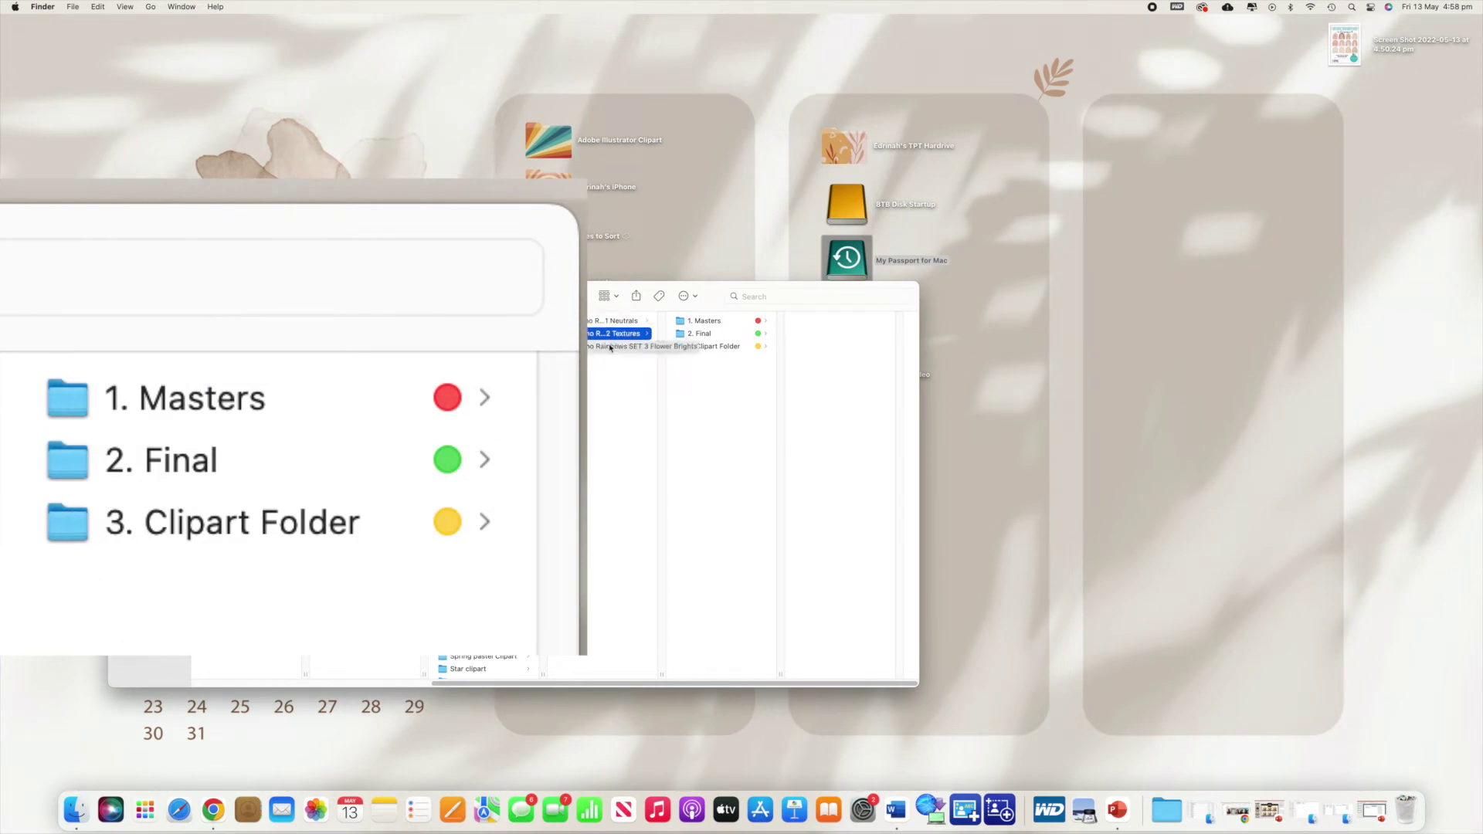
{"action": "left_click", "coordinate": [615, 346]}
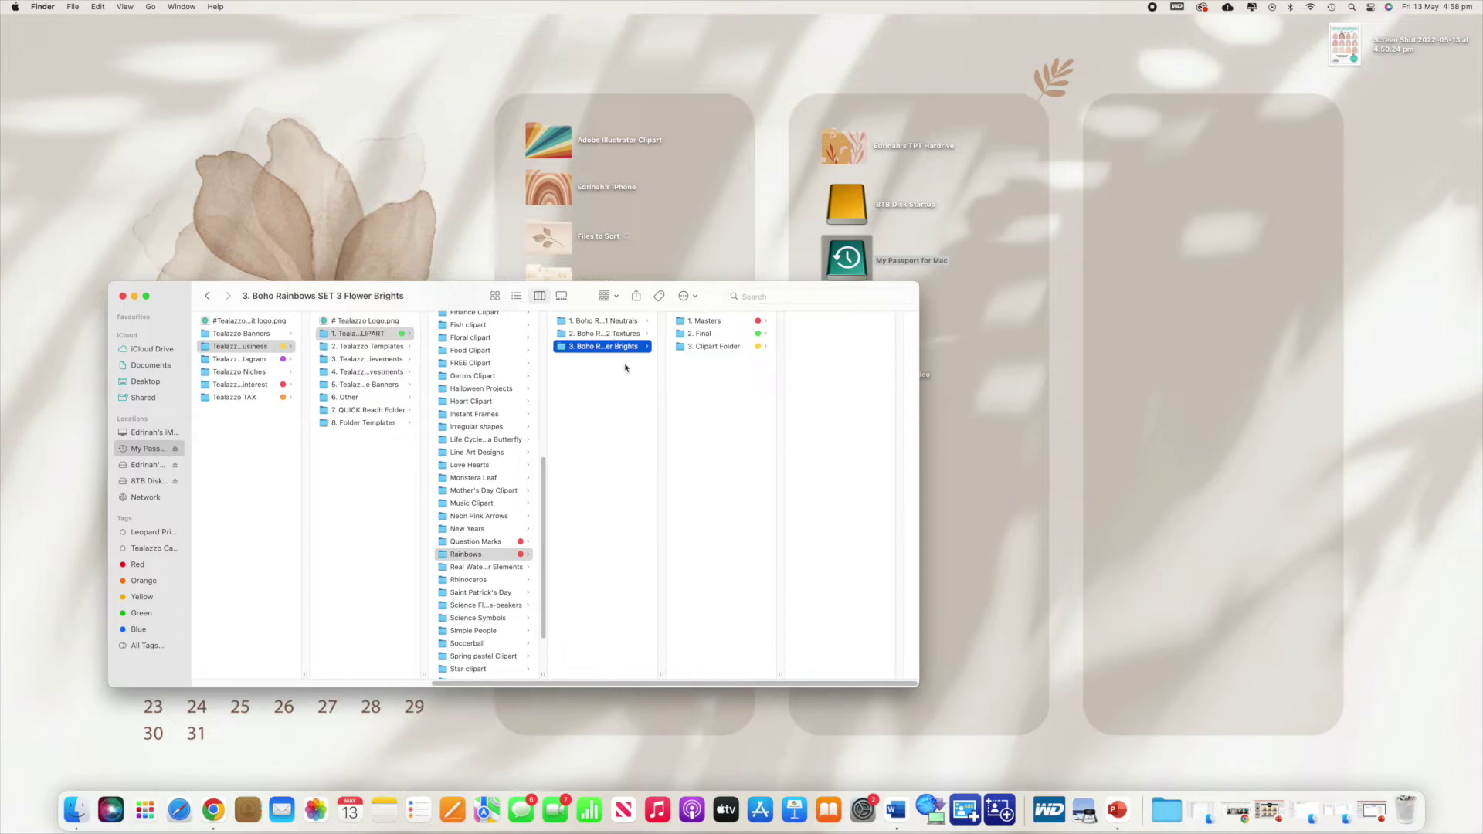
Return to Boho Rainbows SET 1 Neutrals and view the contents of its Clipart Folder, Masters and Final subfolders
{"action": "left_click", "coordinate": [626, 368]}
{"action": "left_click", "coordinate": [613, 323]}
{"action": "left_click", "coordinate": [640, 323]}
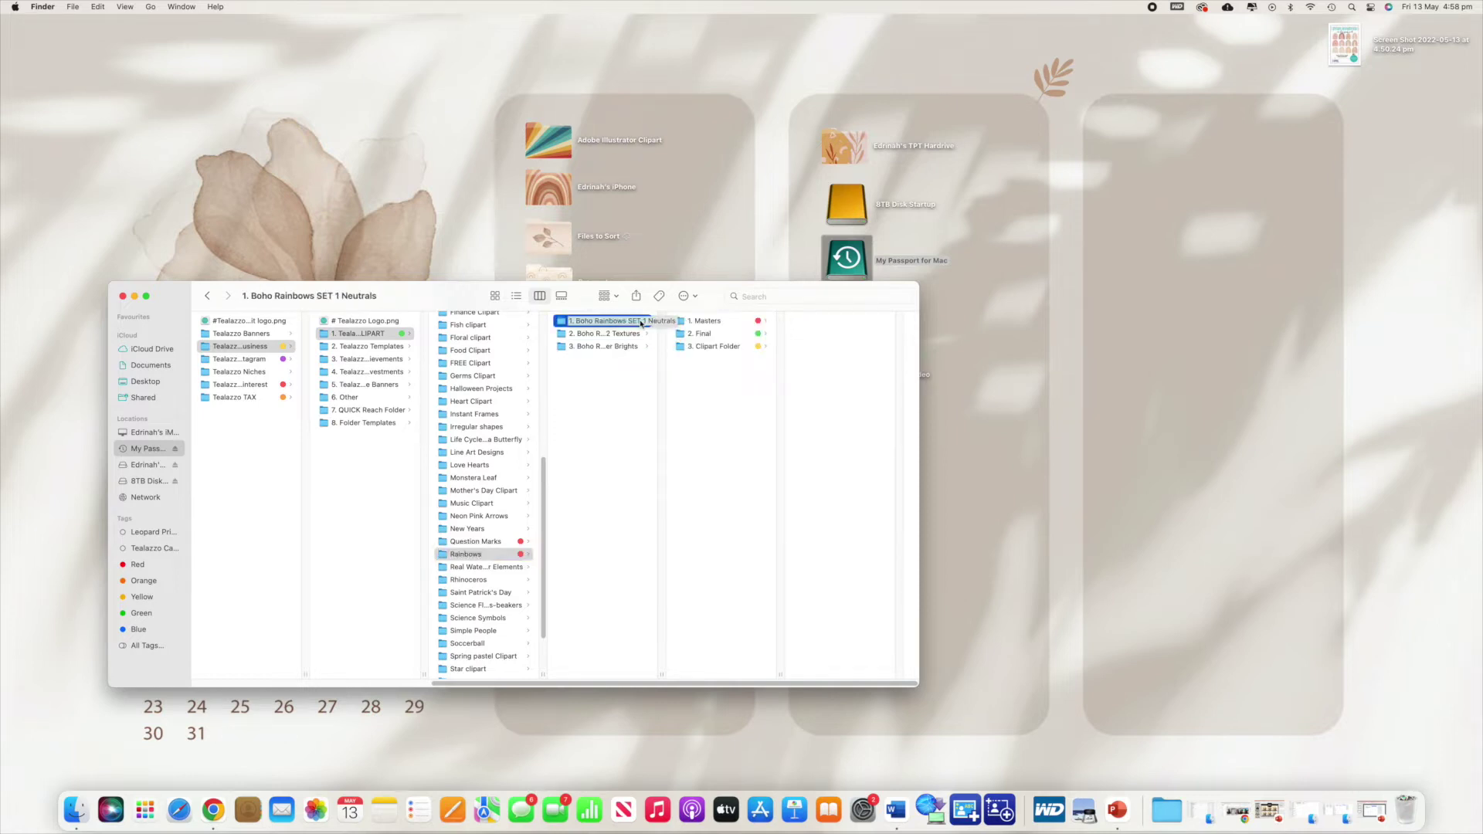
{"action": "key", "text": "Return"}
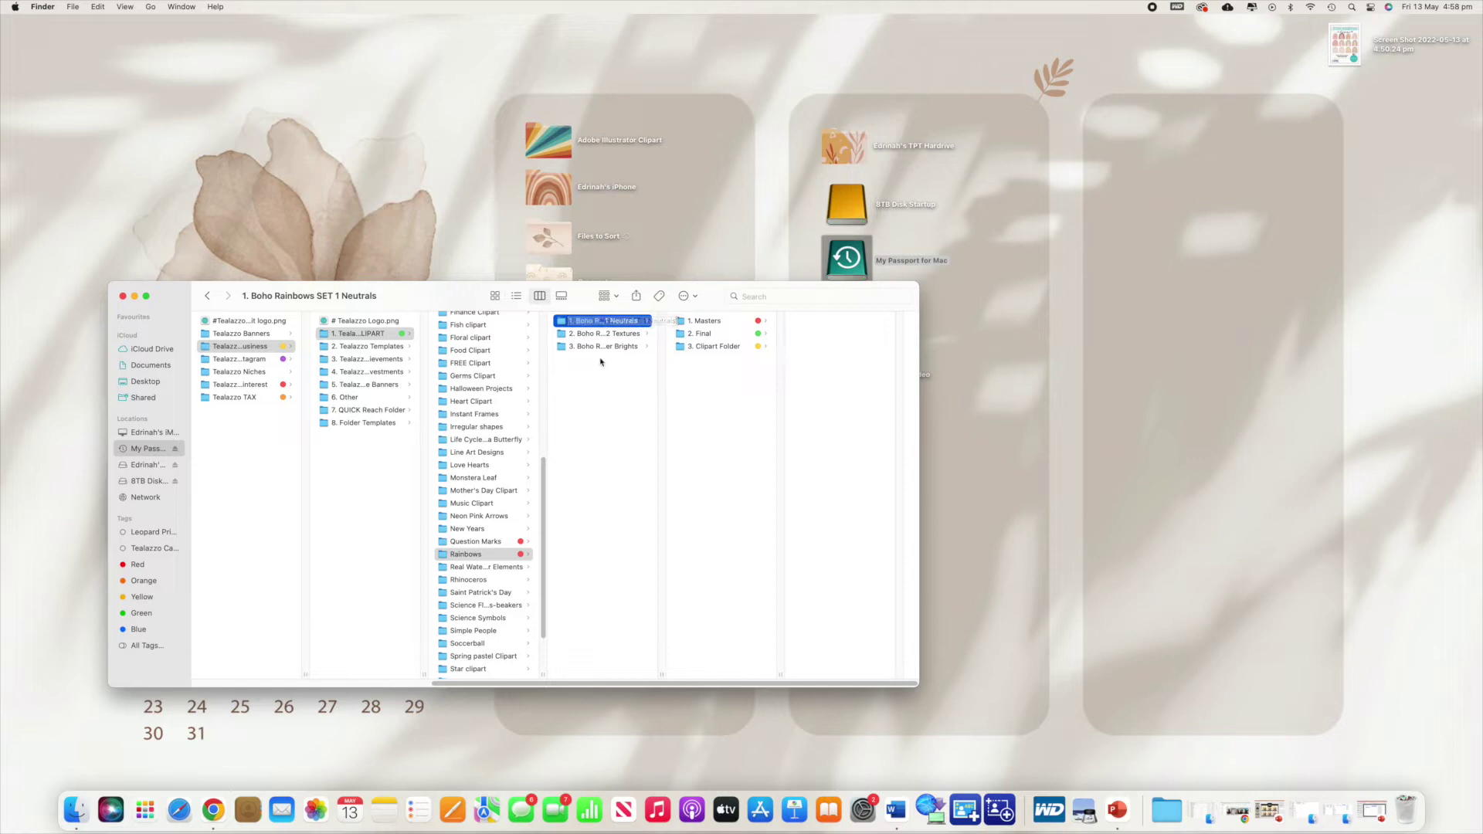
{"action": "left_click", "coordinate": [707, 347]}
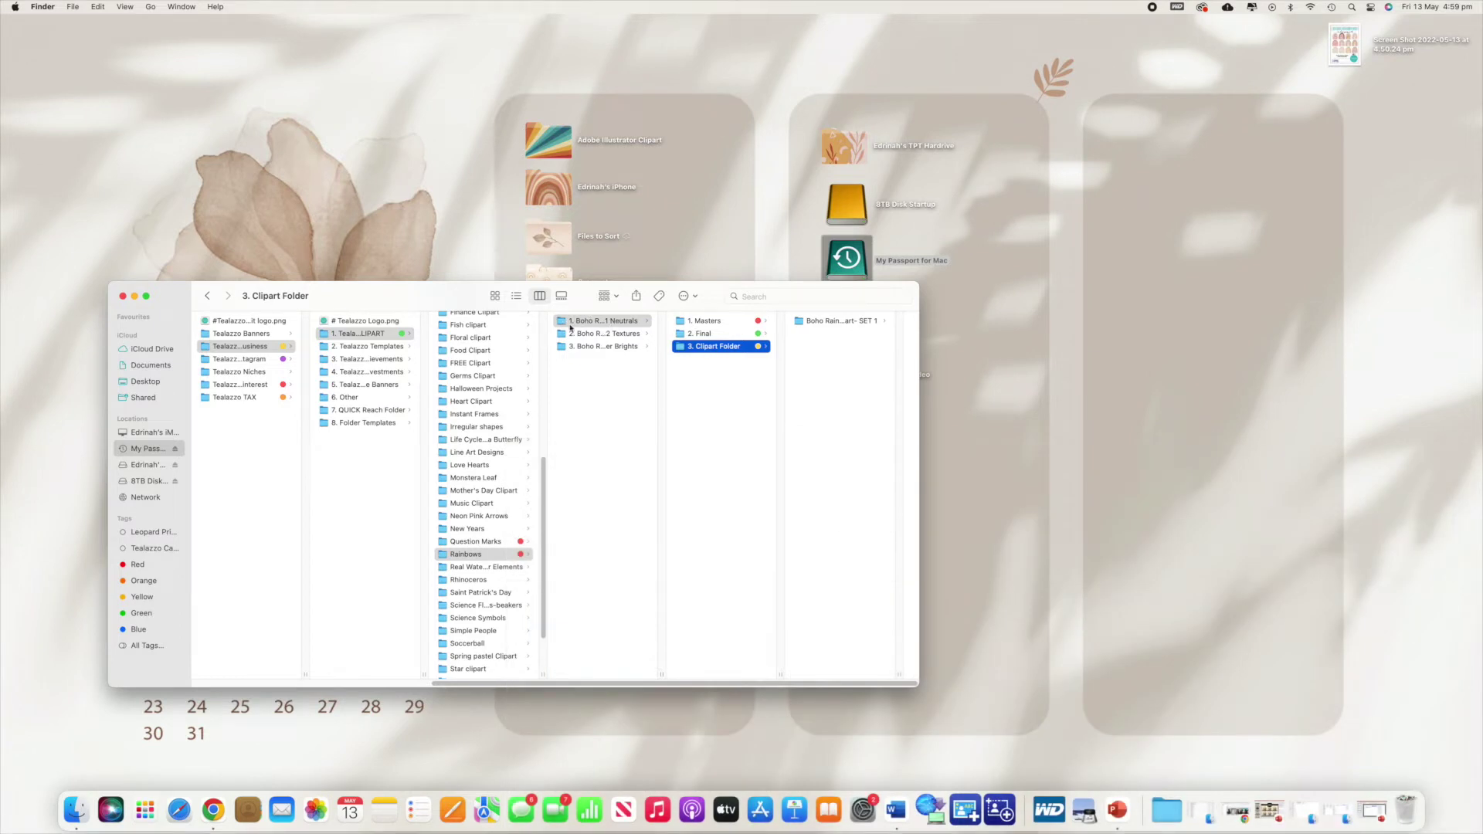
{"action": "left_click", "coordinate": [701, 323]}
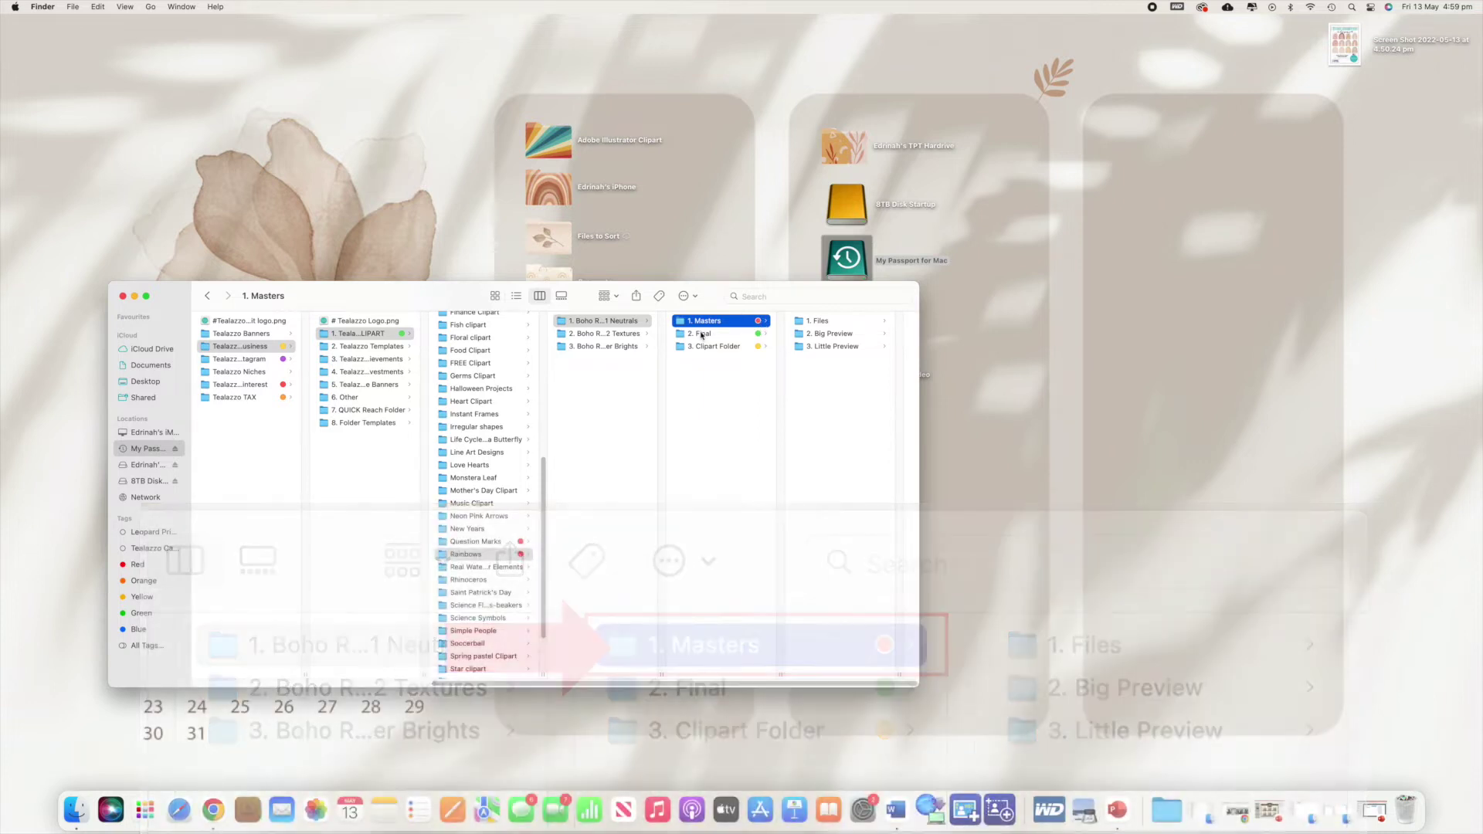
{"action": "left_click", "coordinate": [725, 333]}
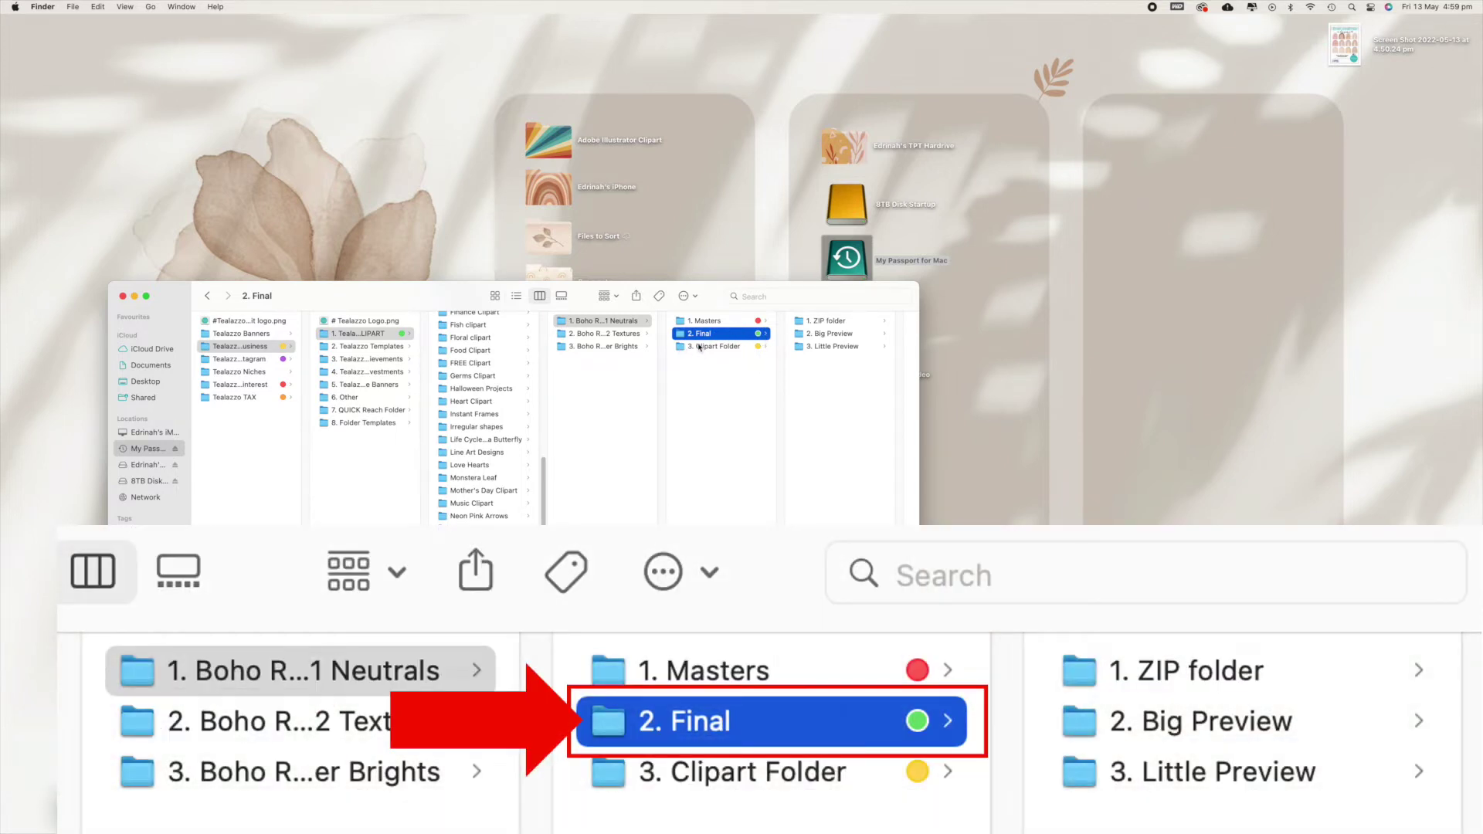
{"action": "left_click", "coordinate": [691, 348]}
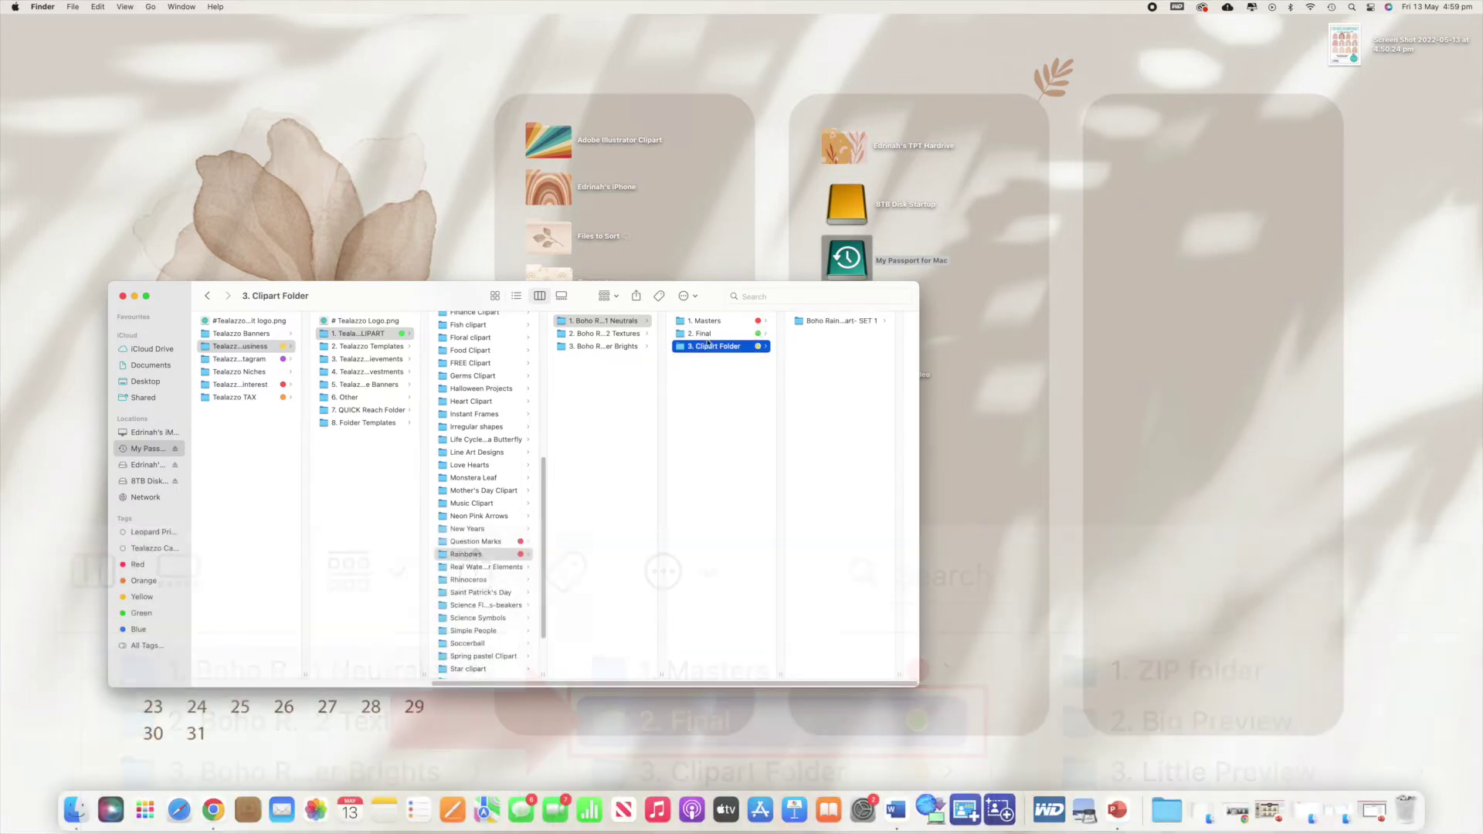
Go through the colour-tagged Masters, Final and Clipart Folder subfolders of SET 1 Neutrals again to compare their contents
{"action": "key", "text": "Up"}
{"action": "key", "text": "Up"}
{"action": "key", "text": "Down"}
{"action": "left_click", "coordinate": [748, 349]}
{"action": "left_click", "coordinate": [738, 323]}
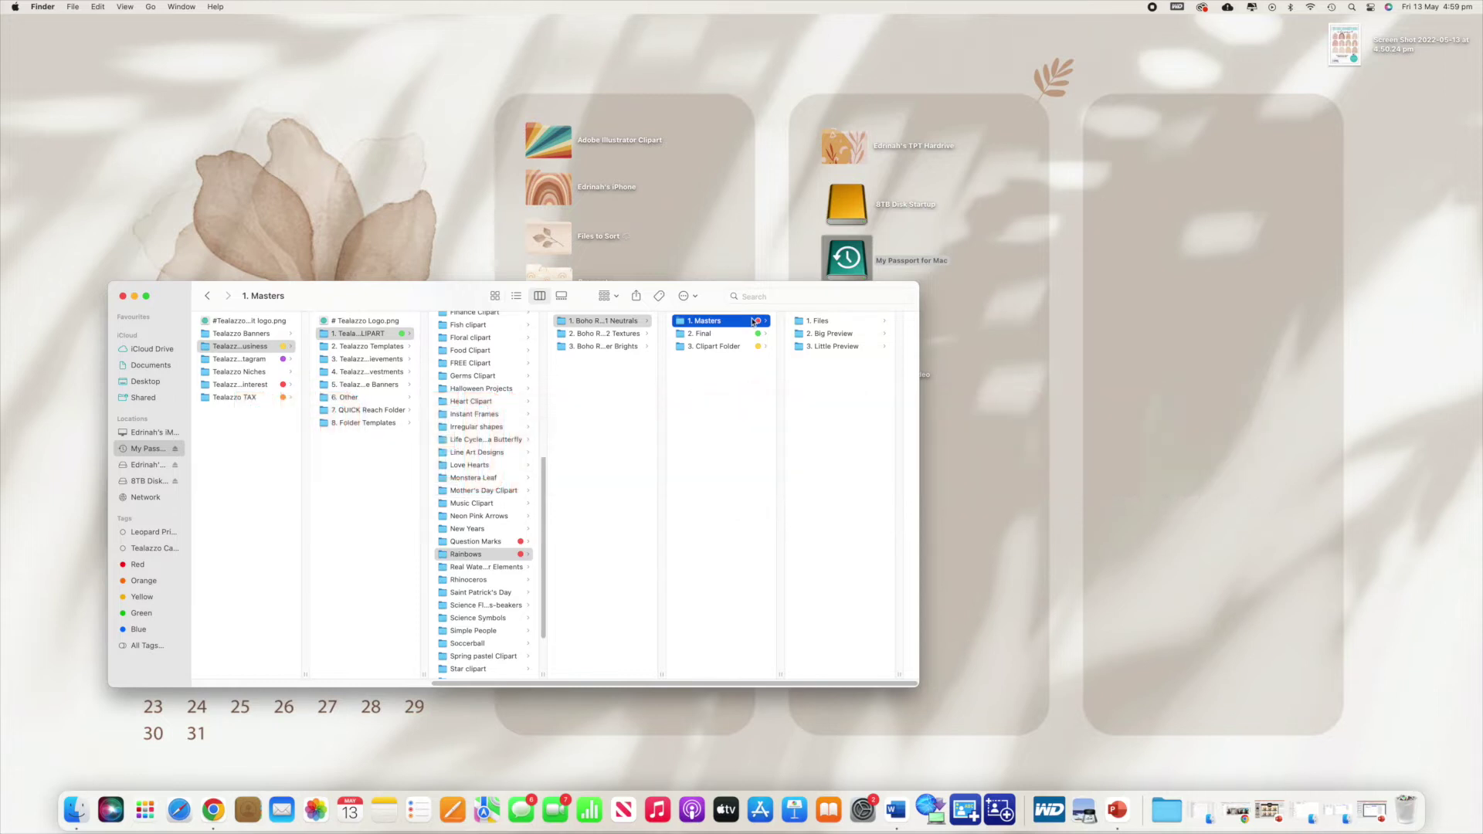
{"action": "left_click", "coordinate": [759, 335]}
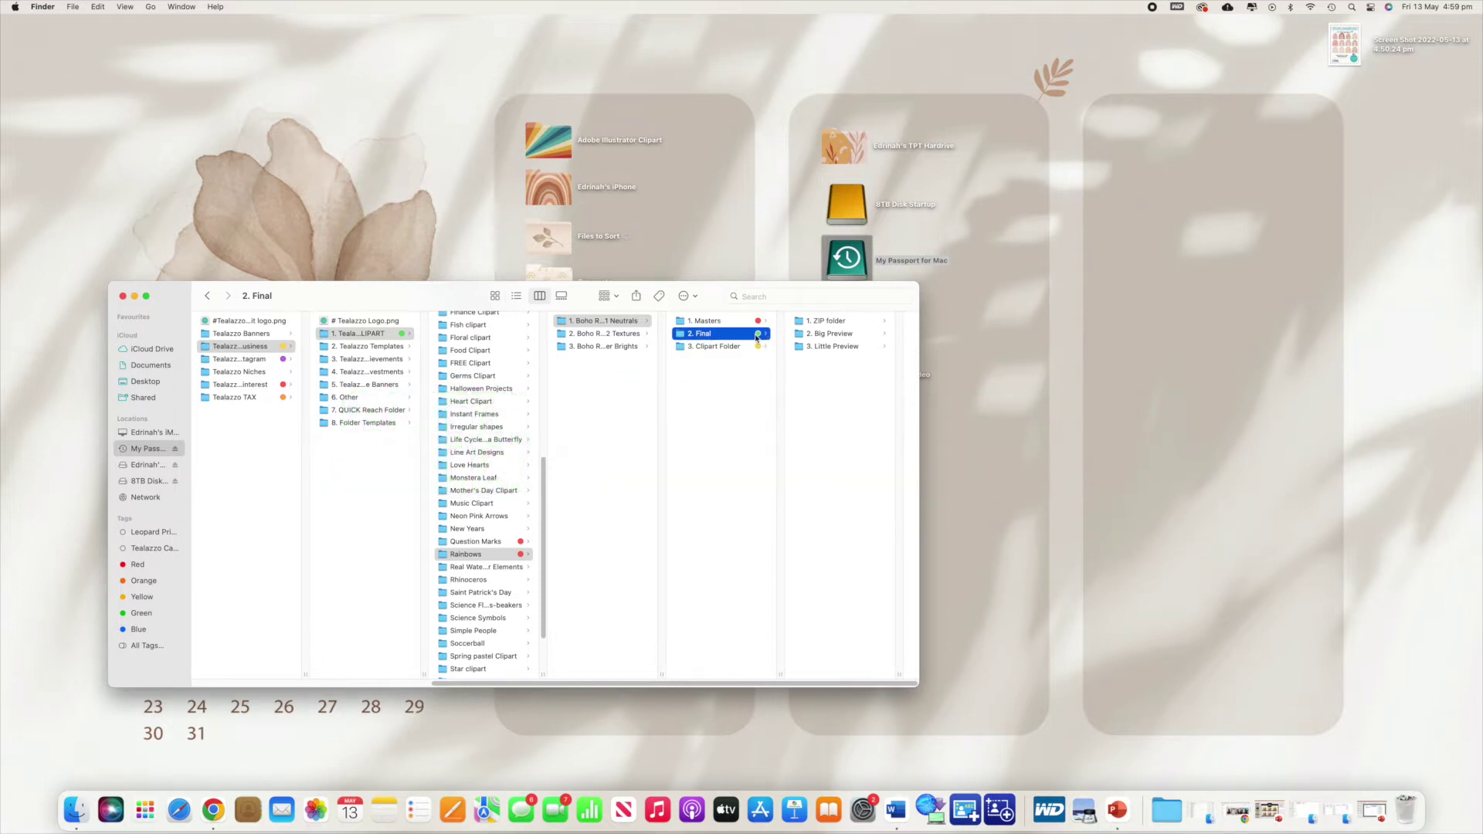
{"action": "left_click", "coordinate": [761, 323]}
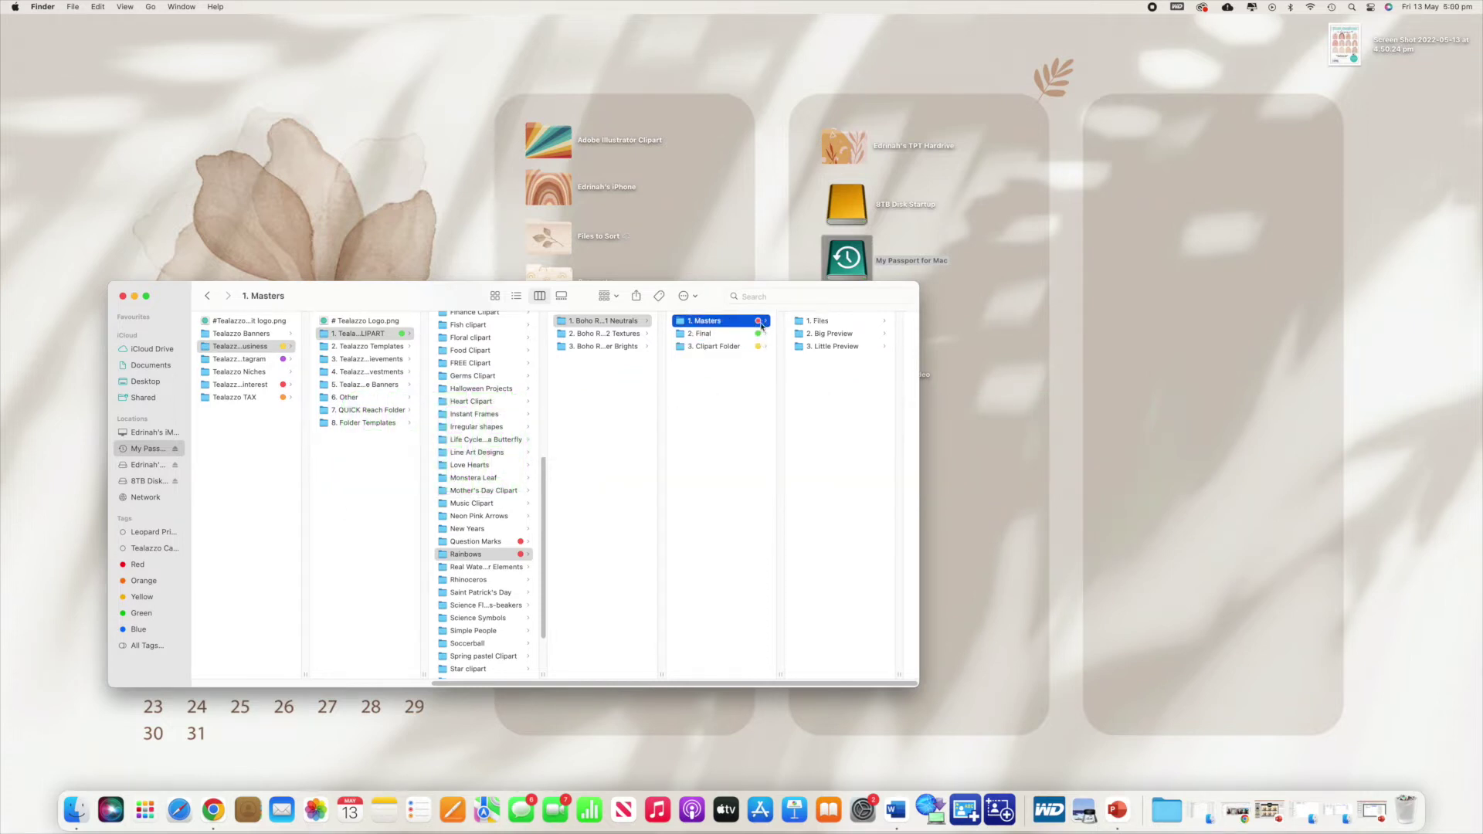
{"action": "left_click", "coordinate": [703, 335]}
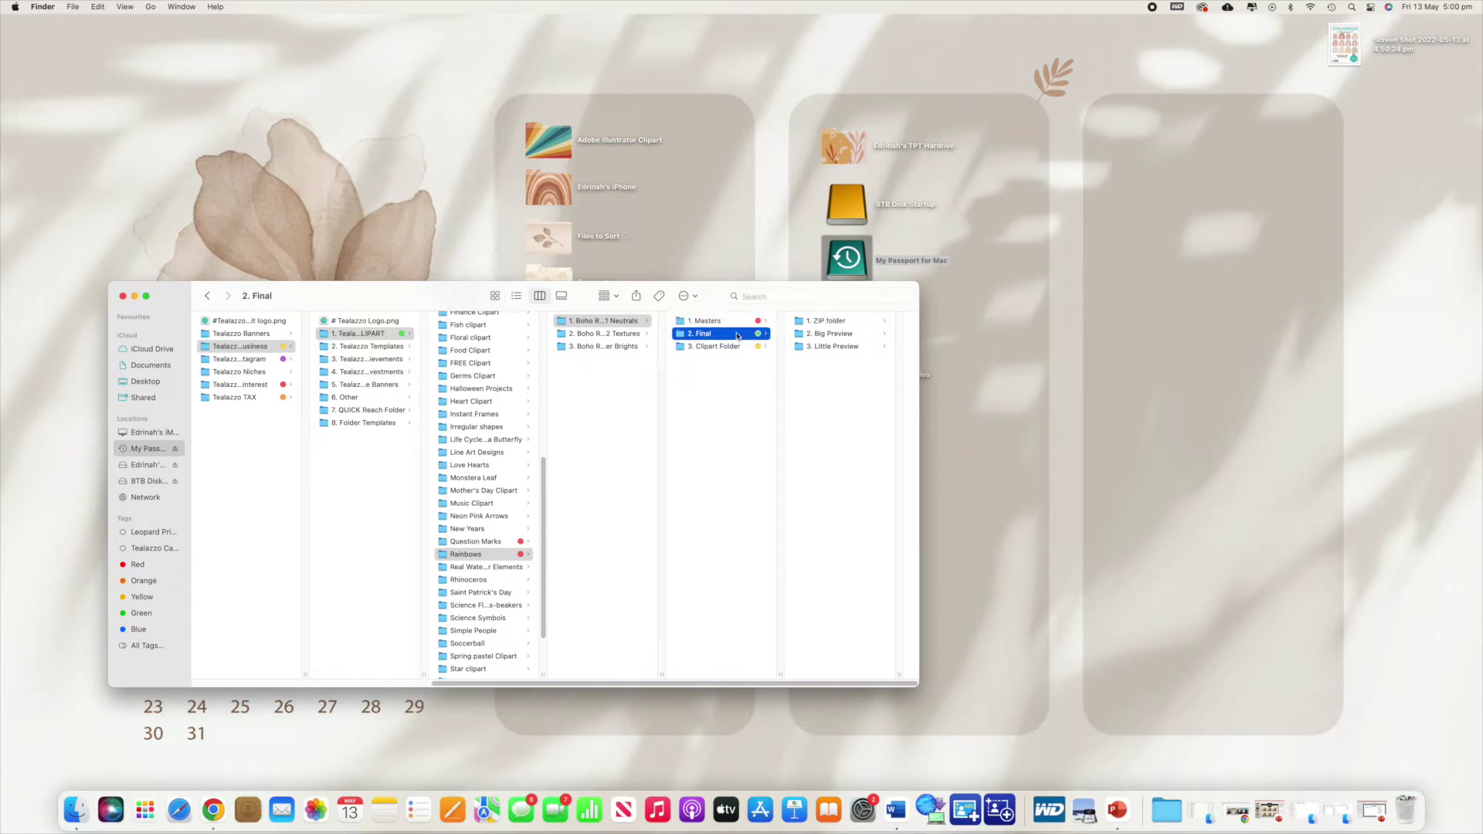
{"action": "left_click", "coordinate": [716, 348]}
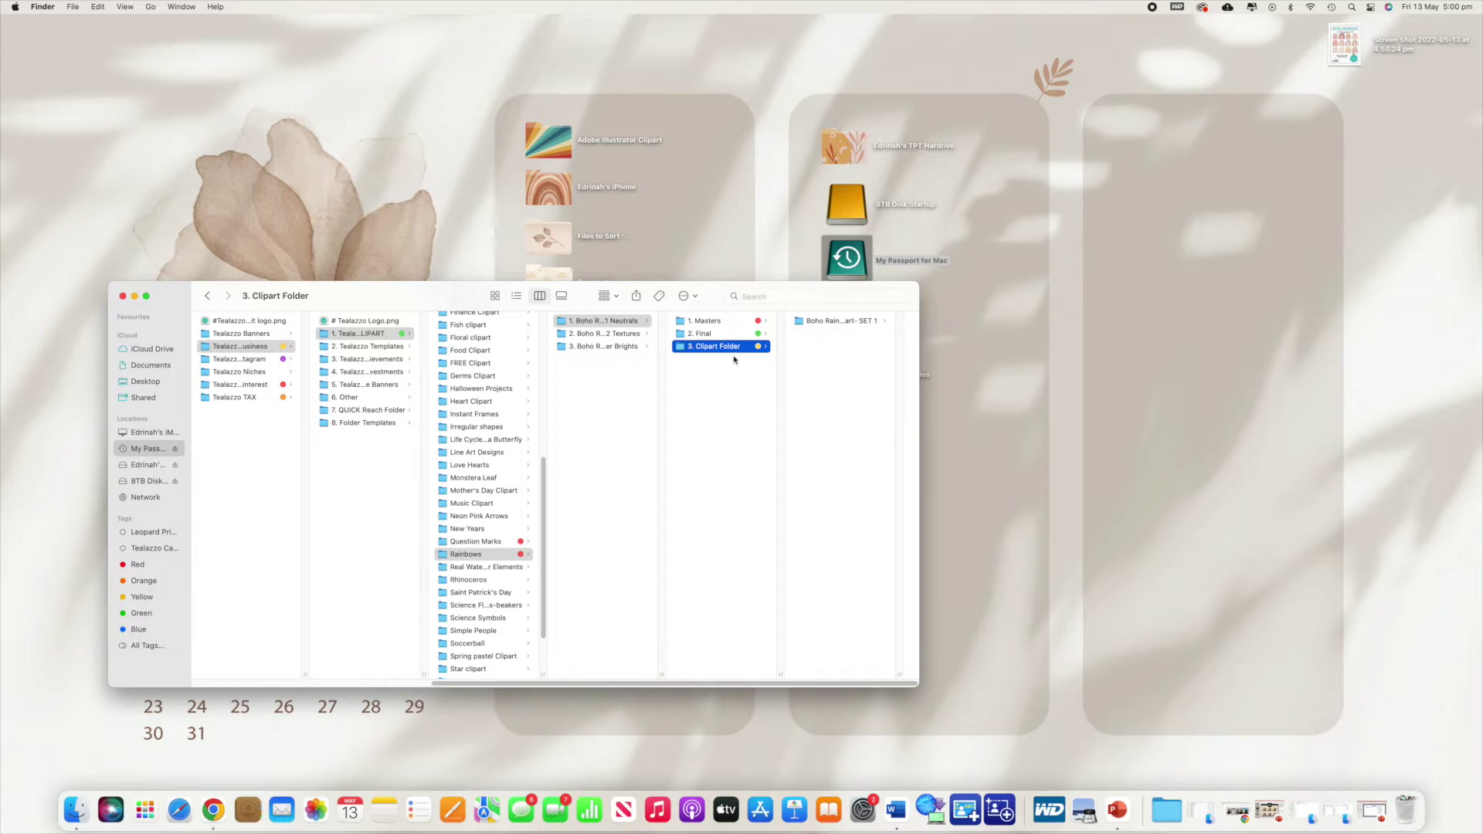
Open 1. Masters and view its Files, Big Preview and Little Preview subfolders, ending in Little Preview
{"action": "left_click", "coordinate": [714, 320]}
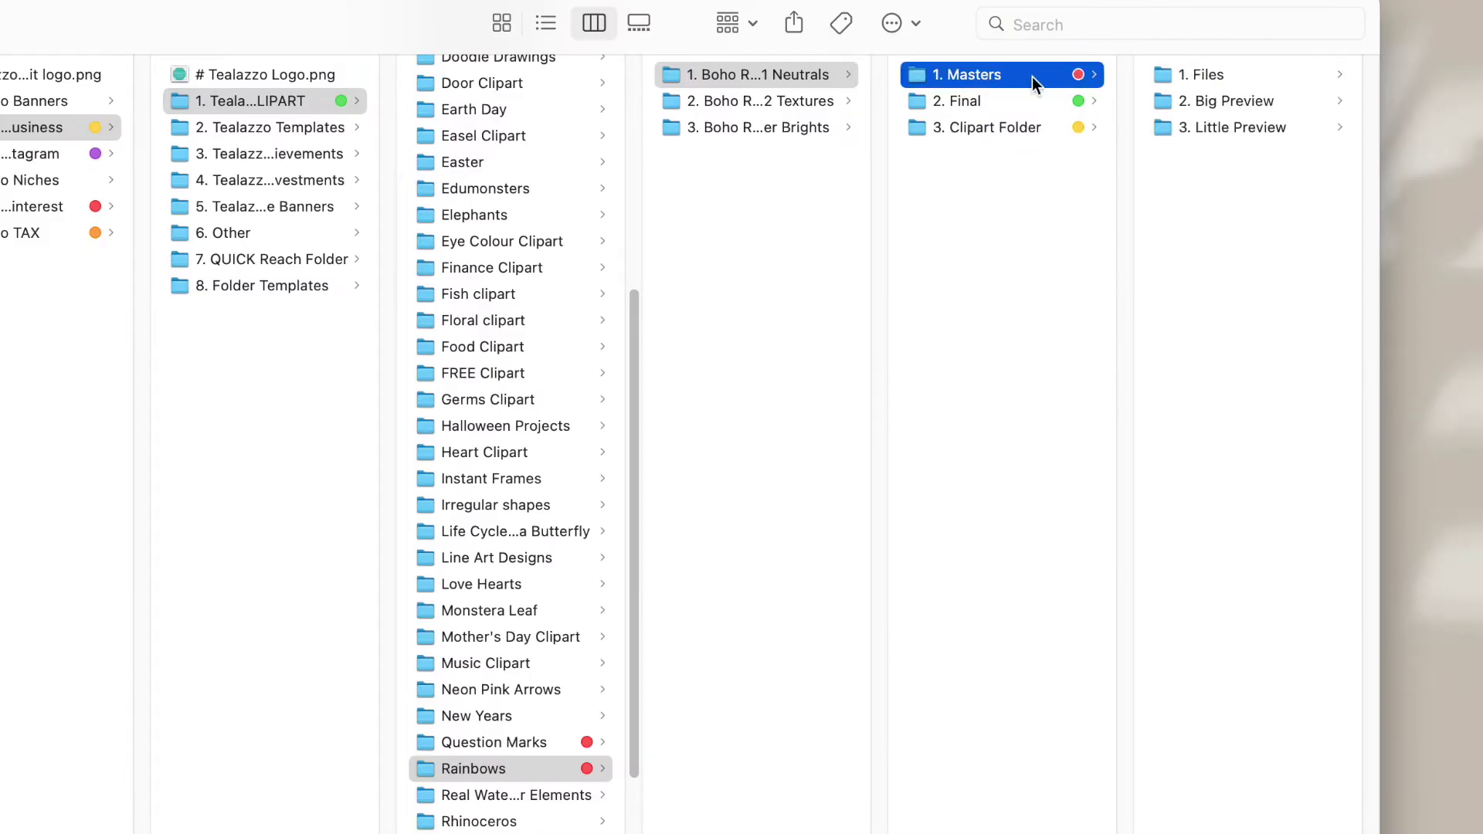
{"action": "left_click", "coordinate": [1264, 73]}
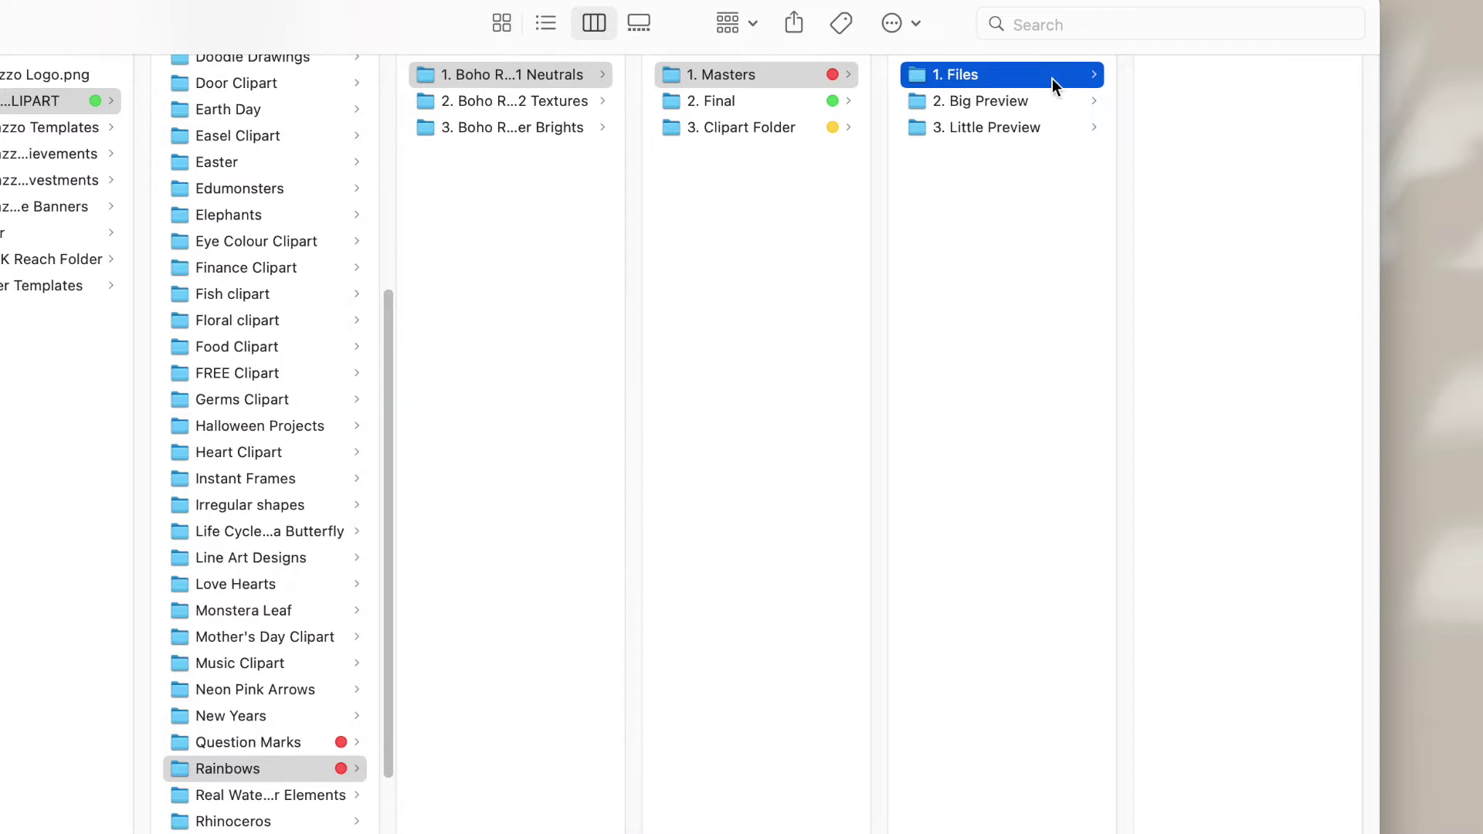
{"action": "left_click", "coordinate": [1005, 104]}
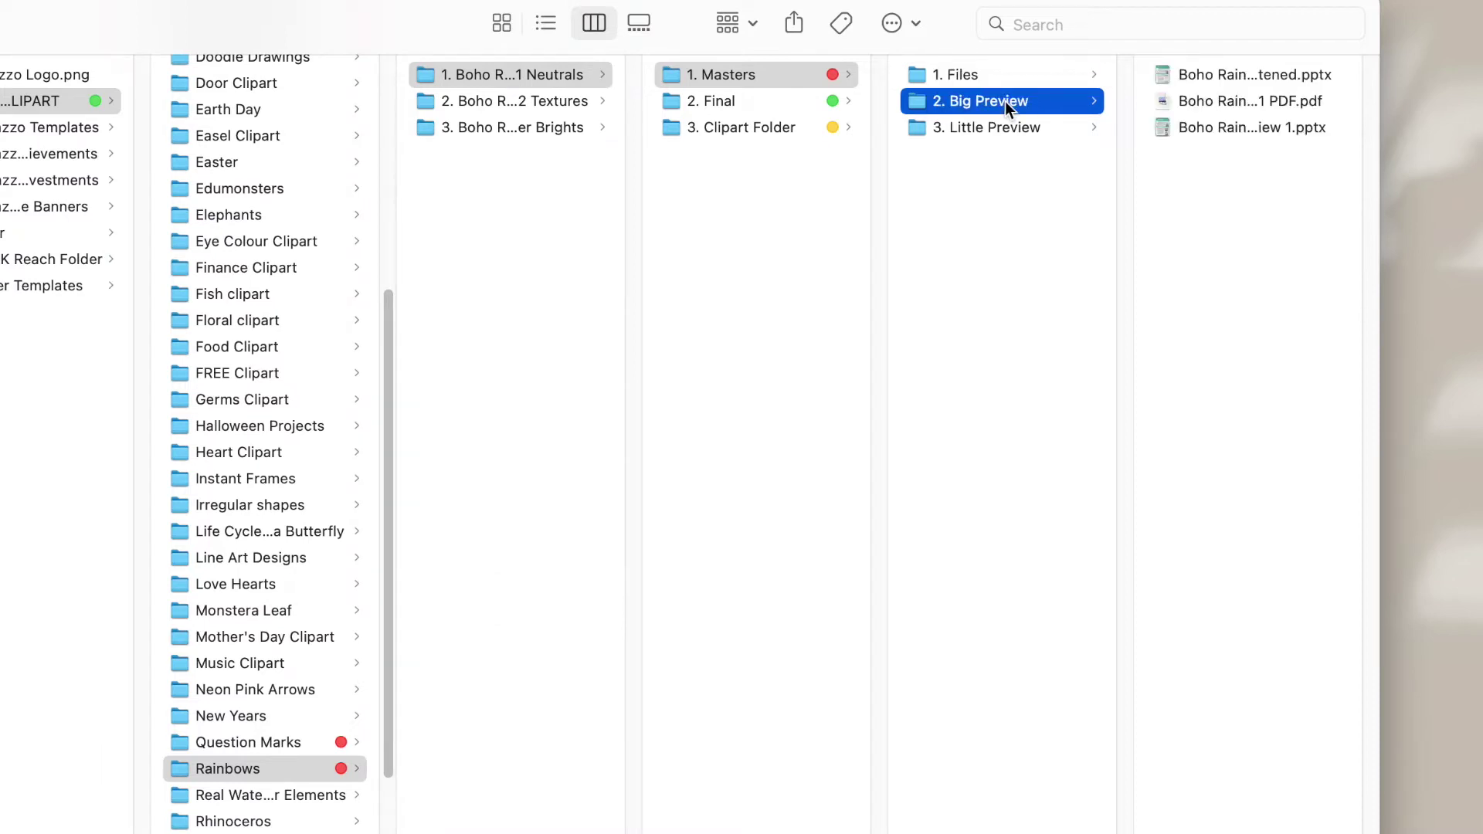
{"action": "left_click", "coordinate": [1026, 135]}
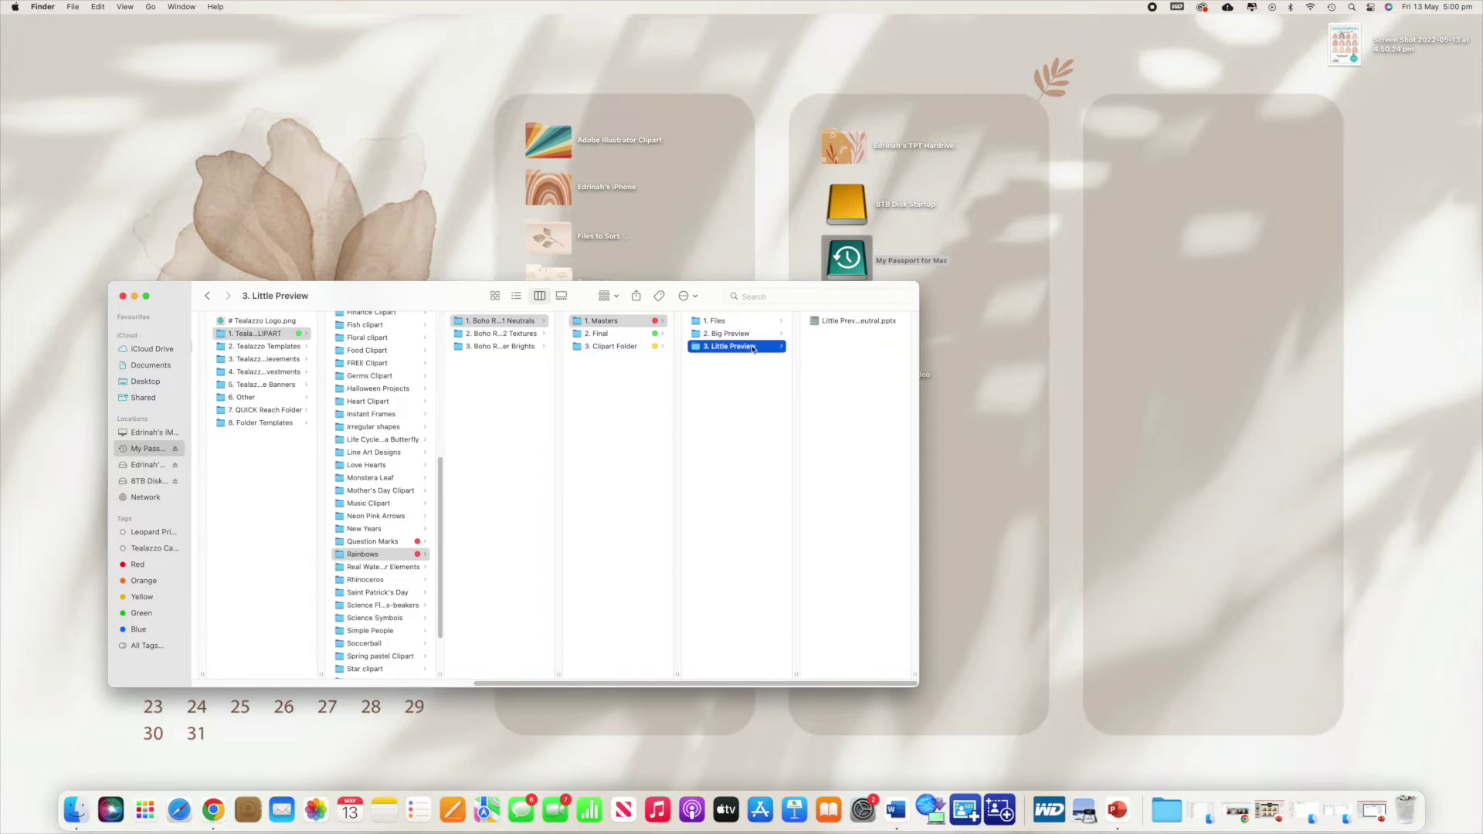
Open the Little Preview Rainbow neutral presentation and move the left rainbow on slide 3 partly off the slide
{"action": "double_click", "coordinate": [826, 325]}
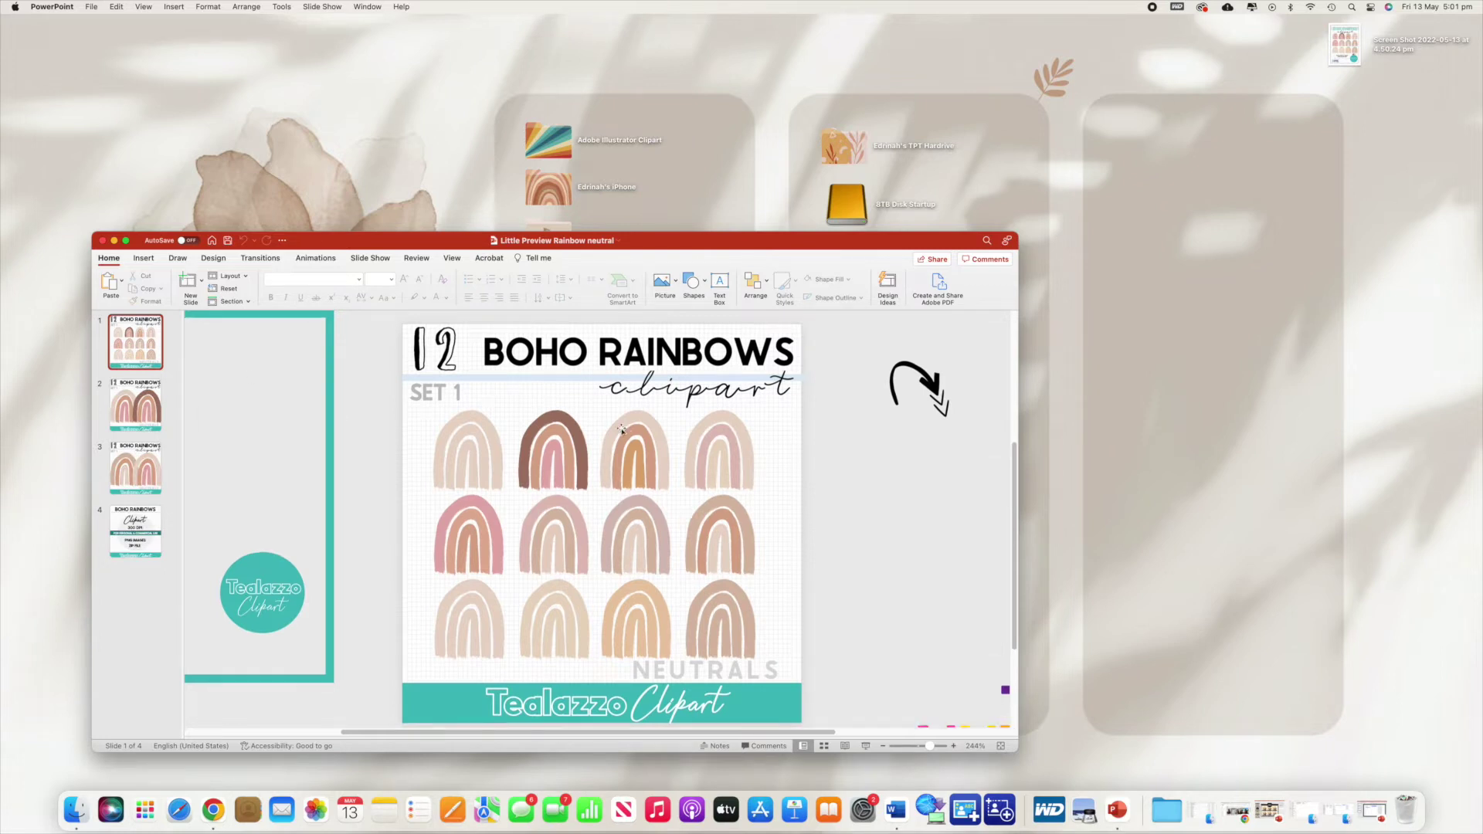
{"action": "key", "text": "Down"}
{"action": "key", "text": "Down"}
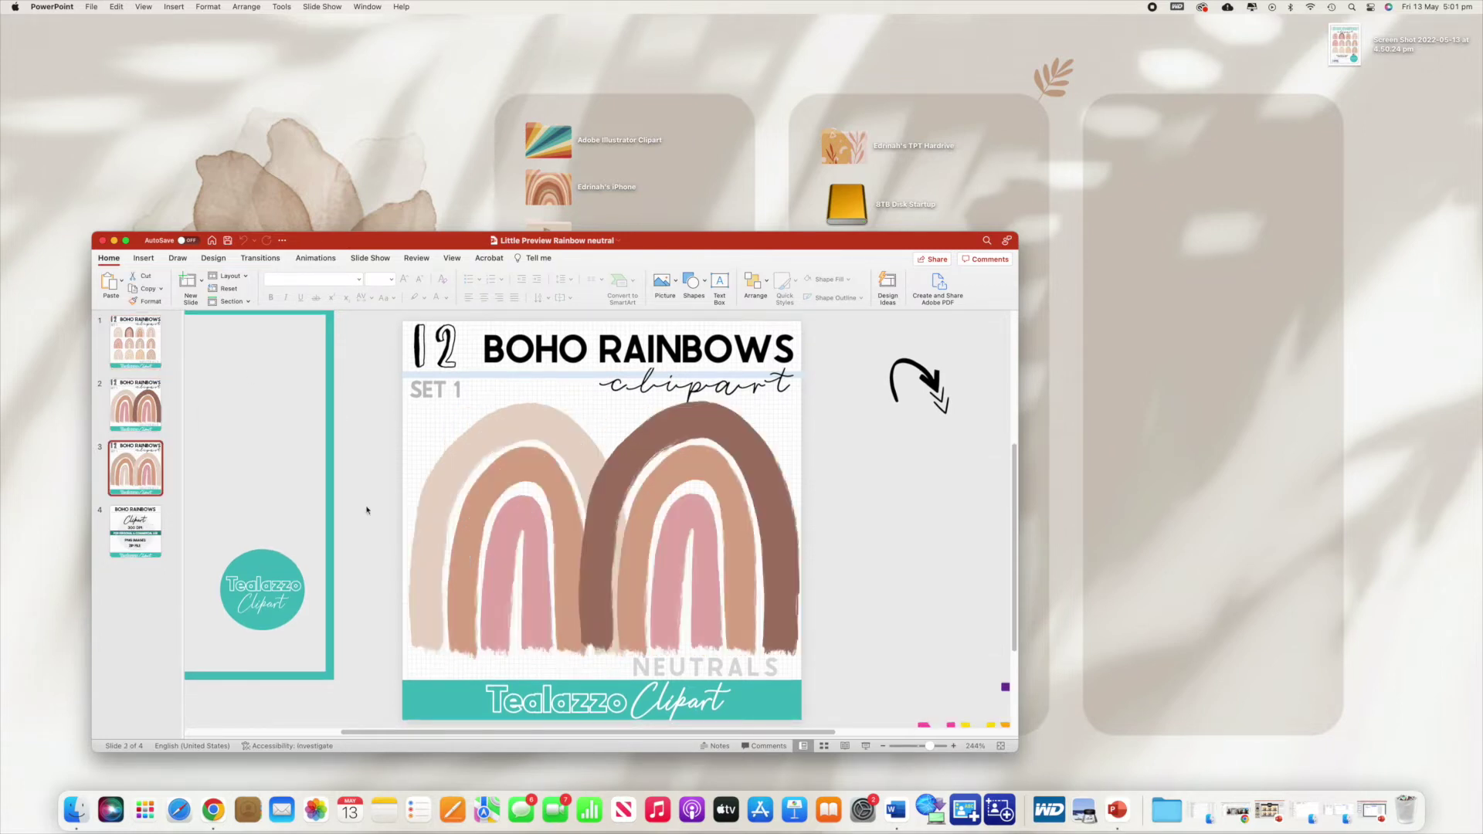
{"action": "left_click_drag", "start_coordinate": [548, 498], "coordinate": [384, 492]}
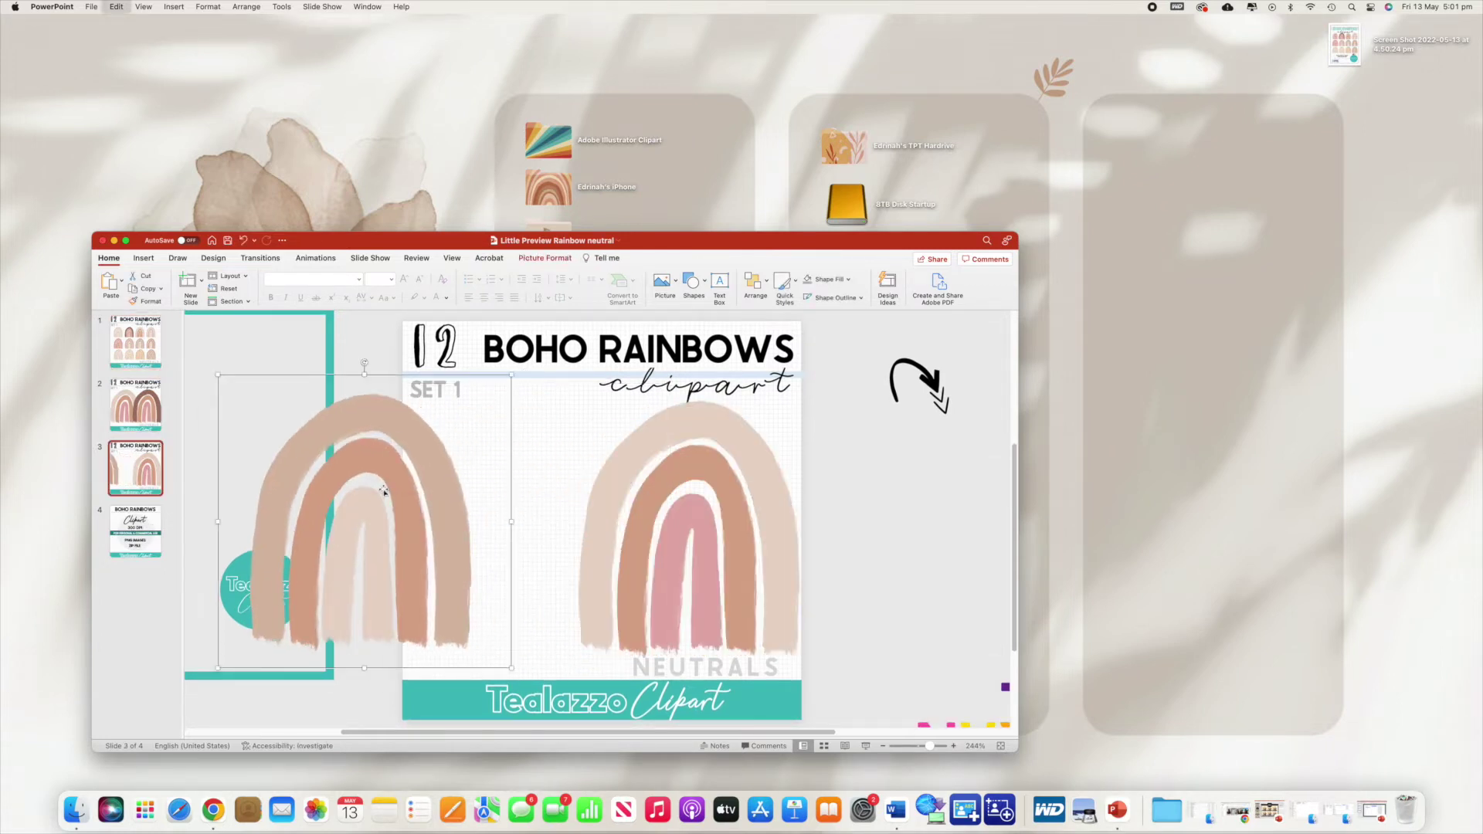
Undo the last rainbow move on slide 3 and close the Little Preview Rainbow neutral presentation
{"action": "key", "text": "super+z"}
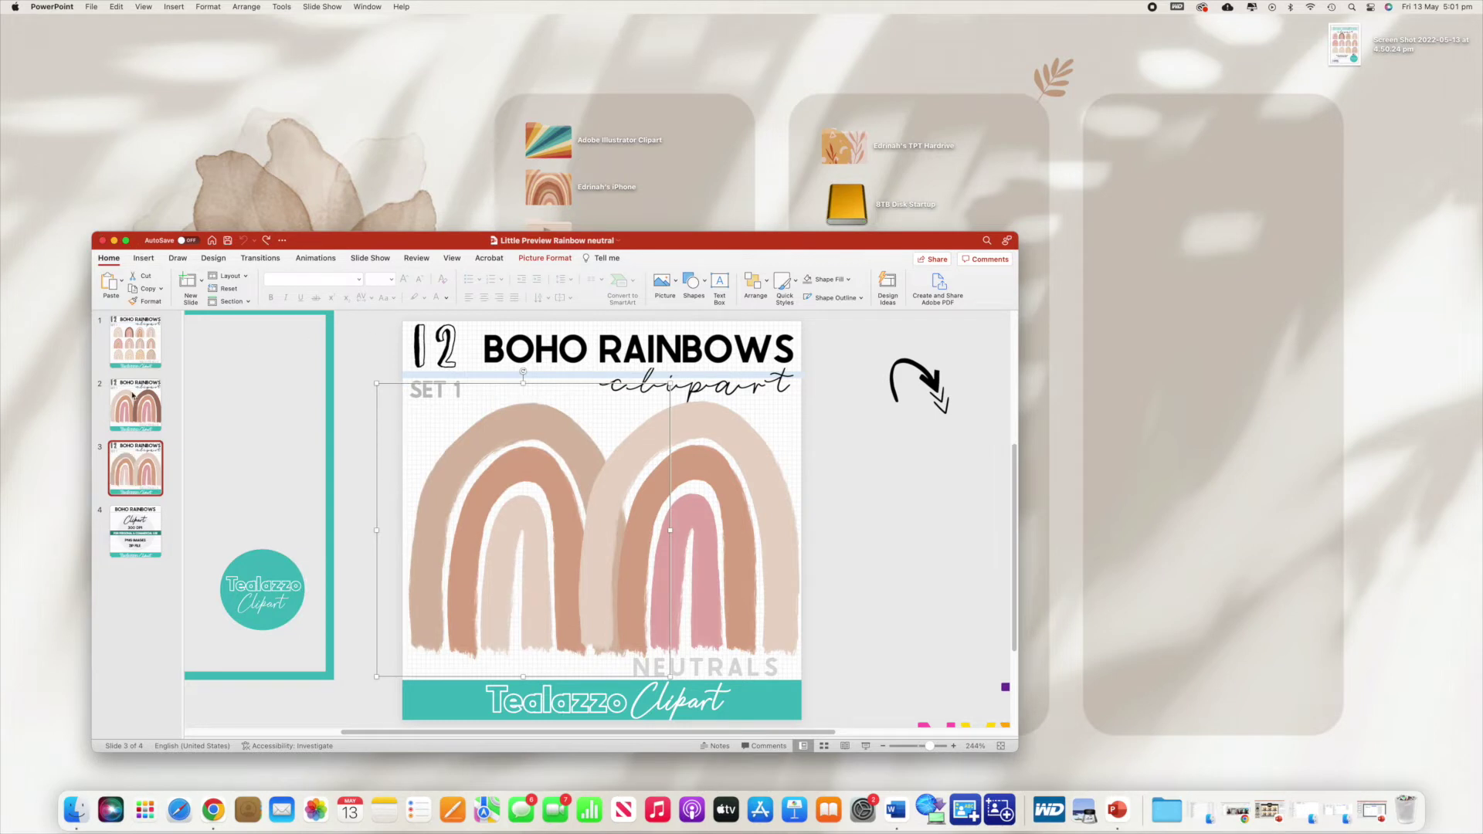
{"action": "left_click", "coordinate": [105, 240]}
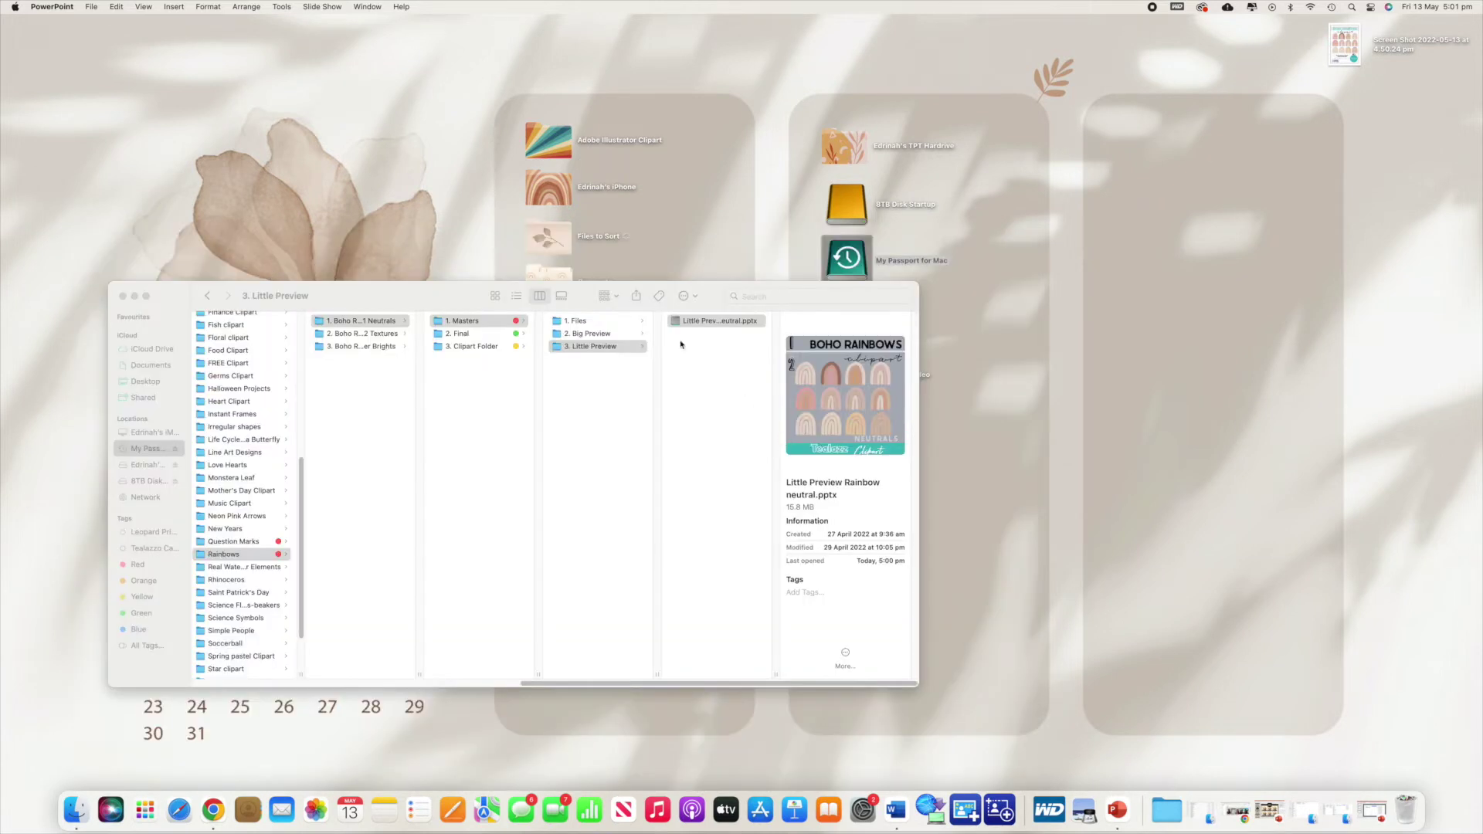
Open the Boho Rainbows big preview 1 presentation from the 2. Big Preview folder and view its first slides
{"action": "left_click", "coordinate": [592, 334]}
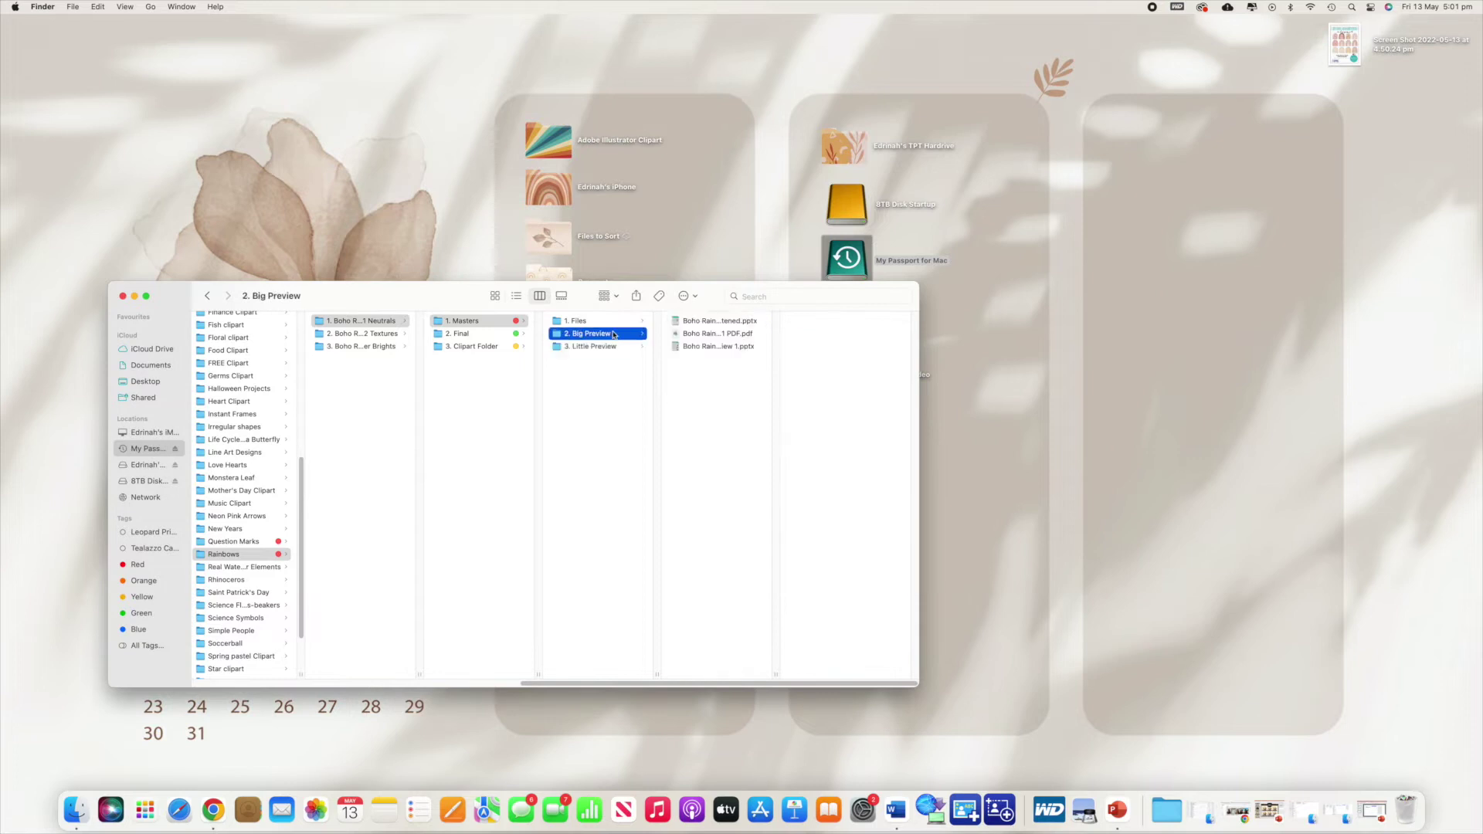
{"action": "double_click", "coordinate": [703, 348]}
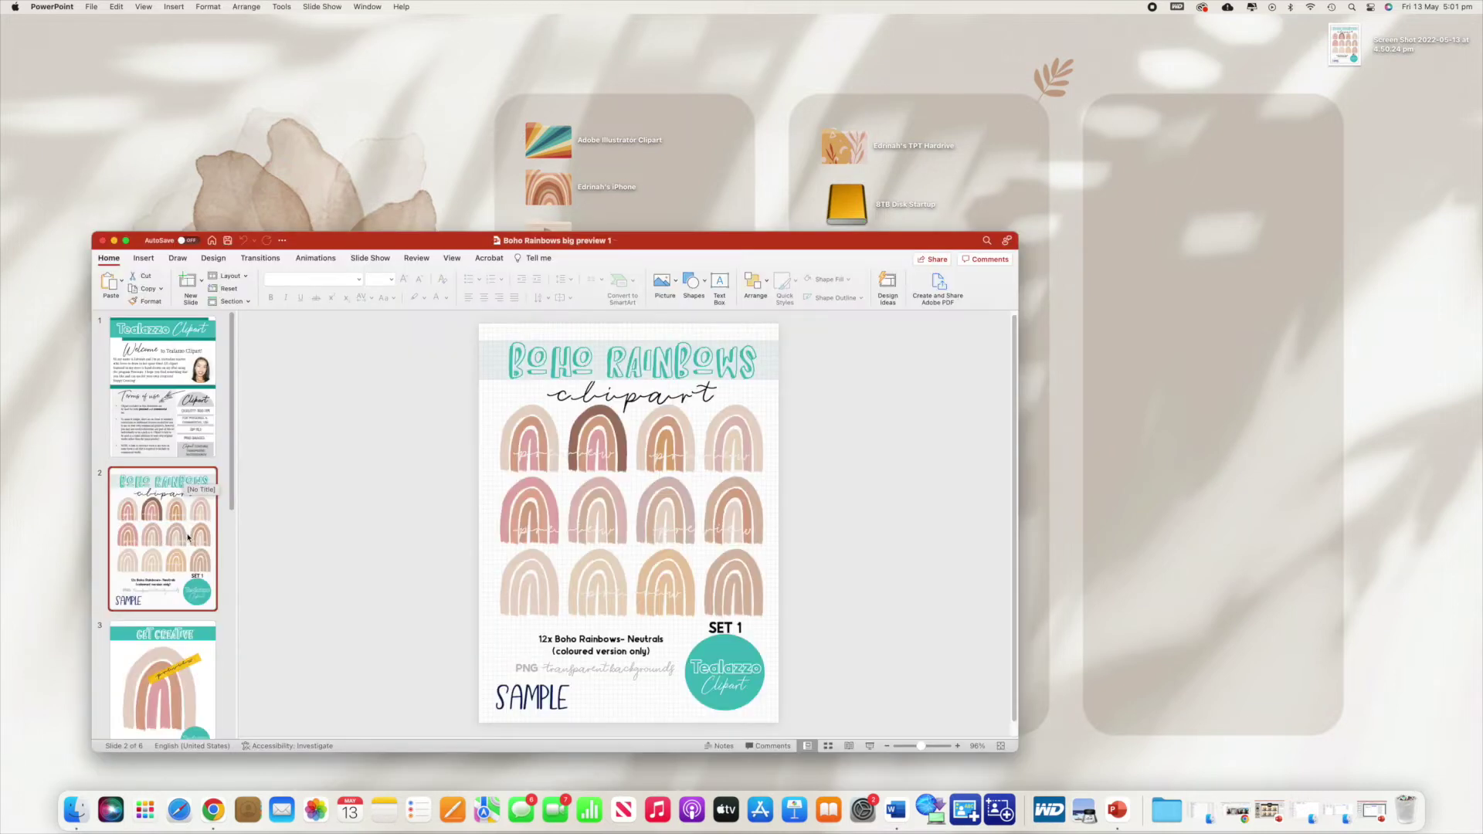
{"action": "scroll", "coordinate": [191, 525], "scroll_direction": "down", "scroll_amount": 3}
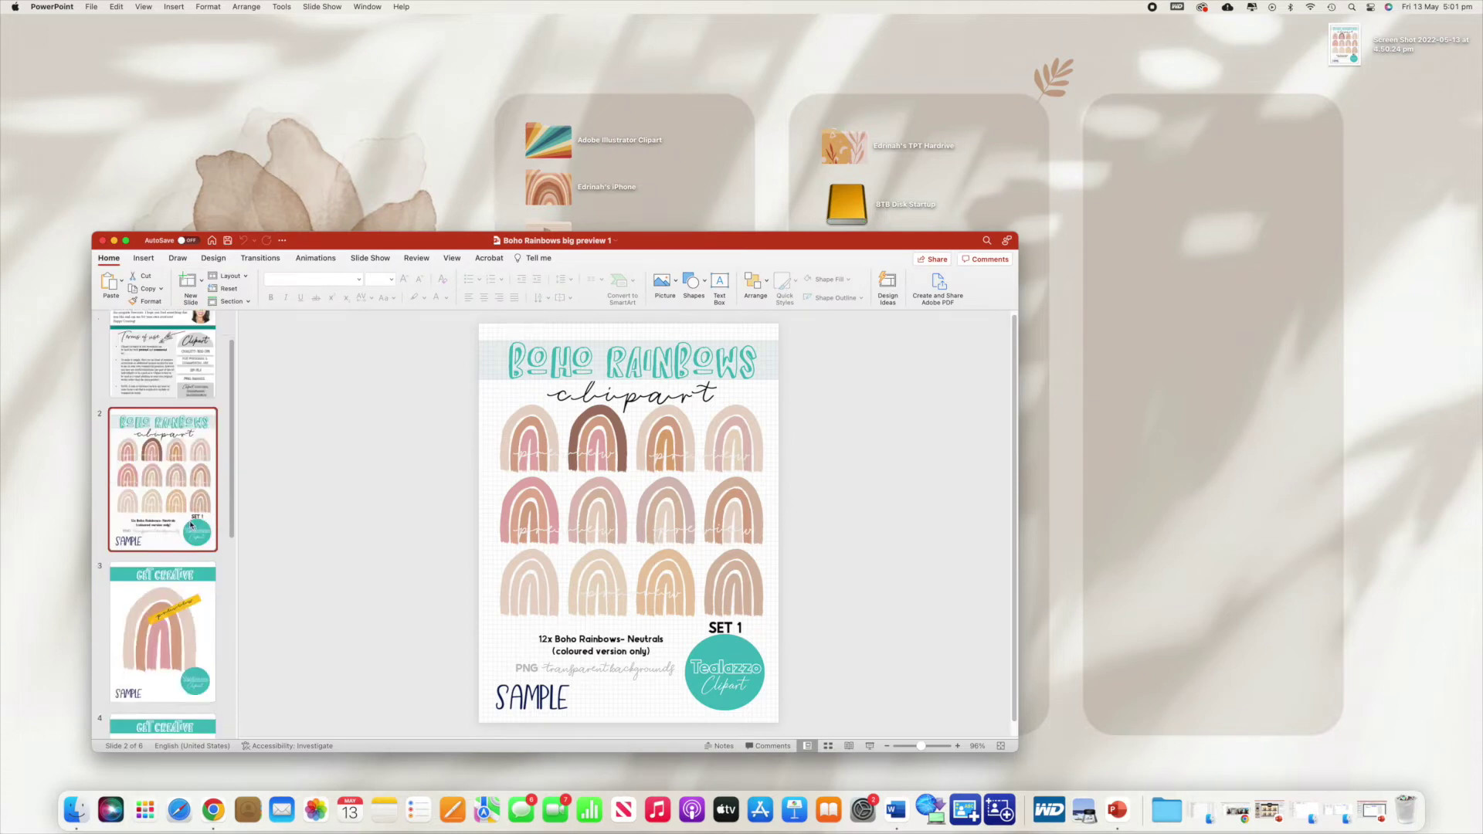
Try moving the first rainbow in slide 2's middle row off the slide, undo the move and close the presentation
{"action": "left_click_drag", "start_coordinate": [532, 511], "coordinate": [481, 511]}
{"action": "left_click", "coordinate": [588, 514]}
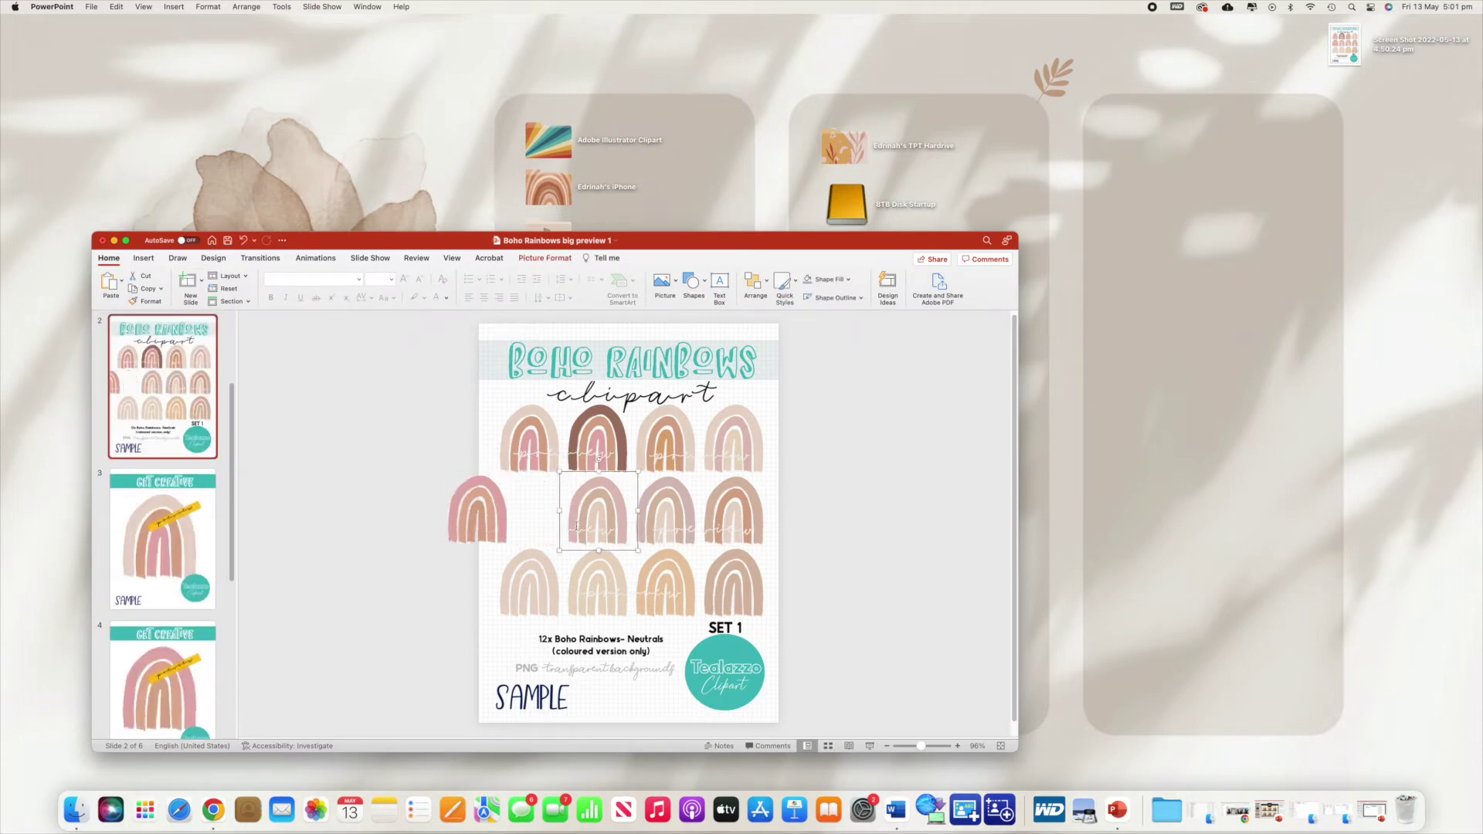
{"action": "key", "text": "super+z"}
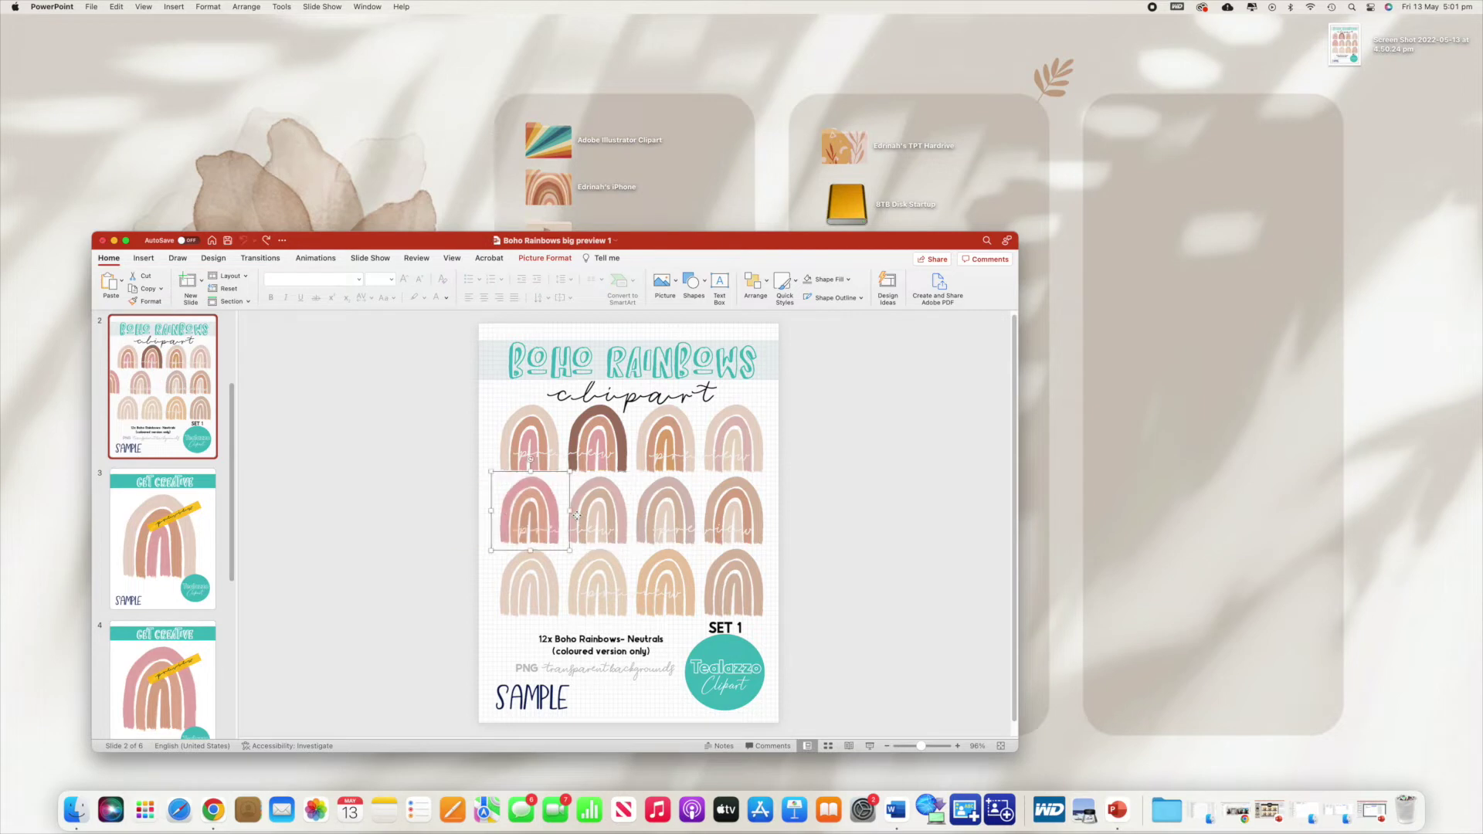
{"action": "left_click", "coordinate": [103, 241]}
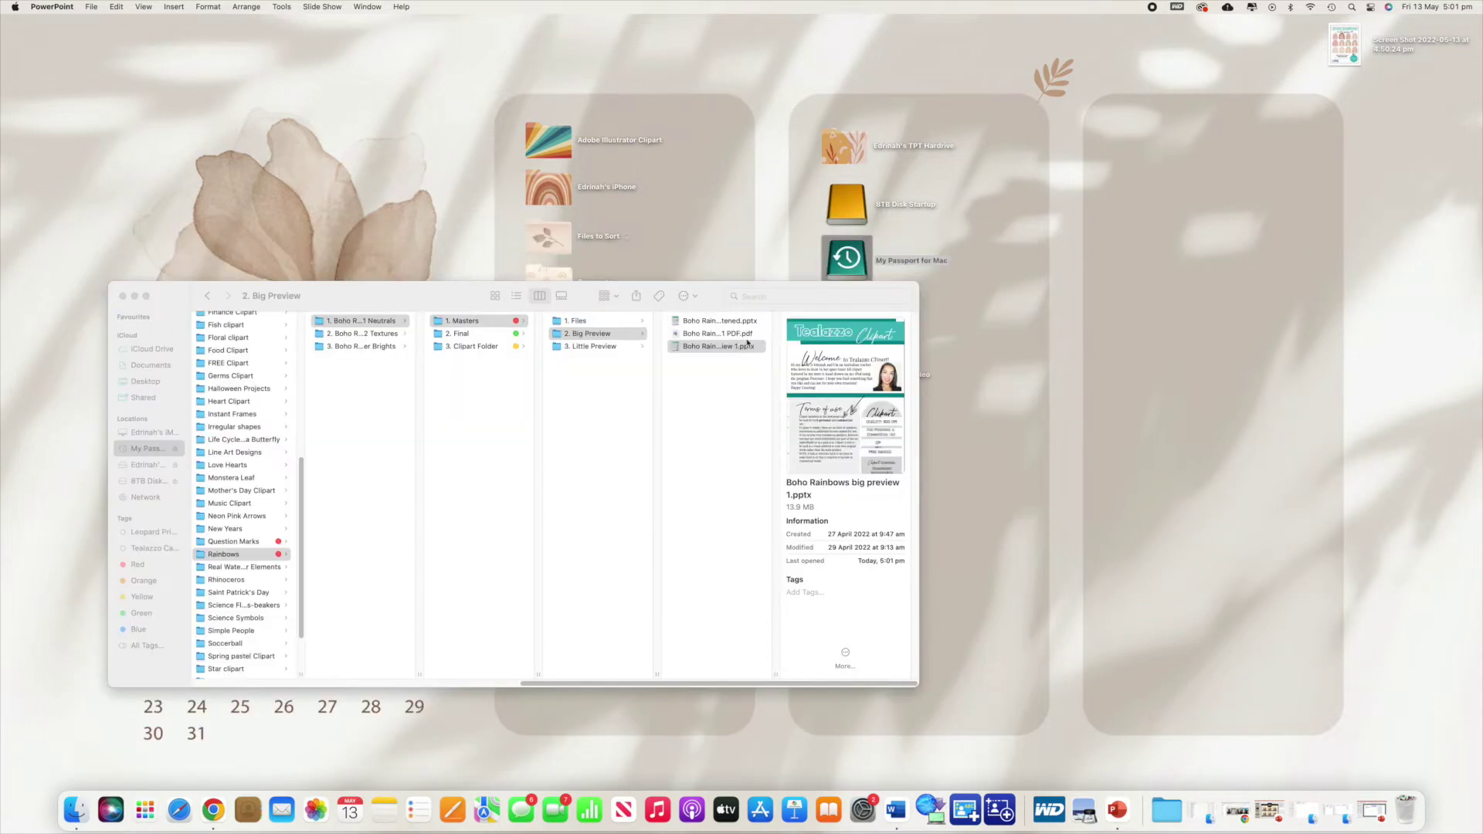
Open Boho Rainbows big preview 1 PDF.pdf and compare it with the Boho Rainbows big preview 1.pptx file in the folder
{"action": "double_click", "coordinate": [723, 333]}
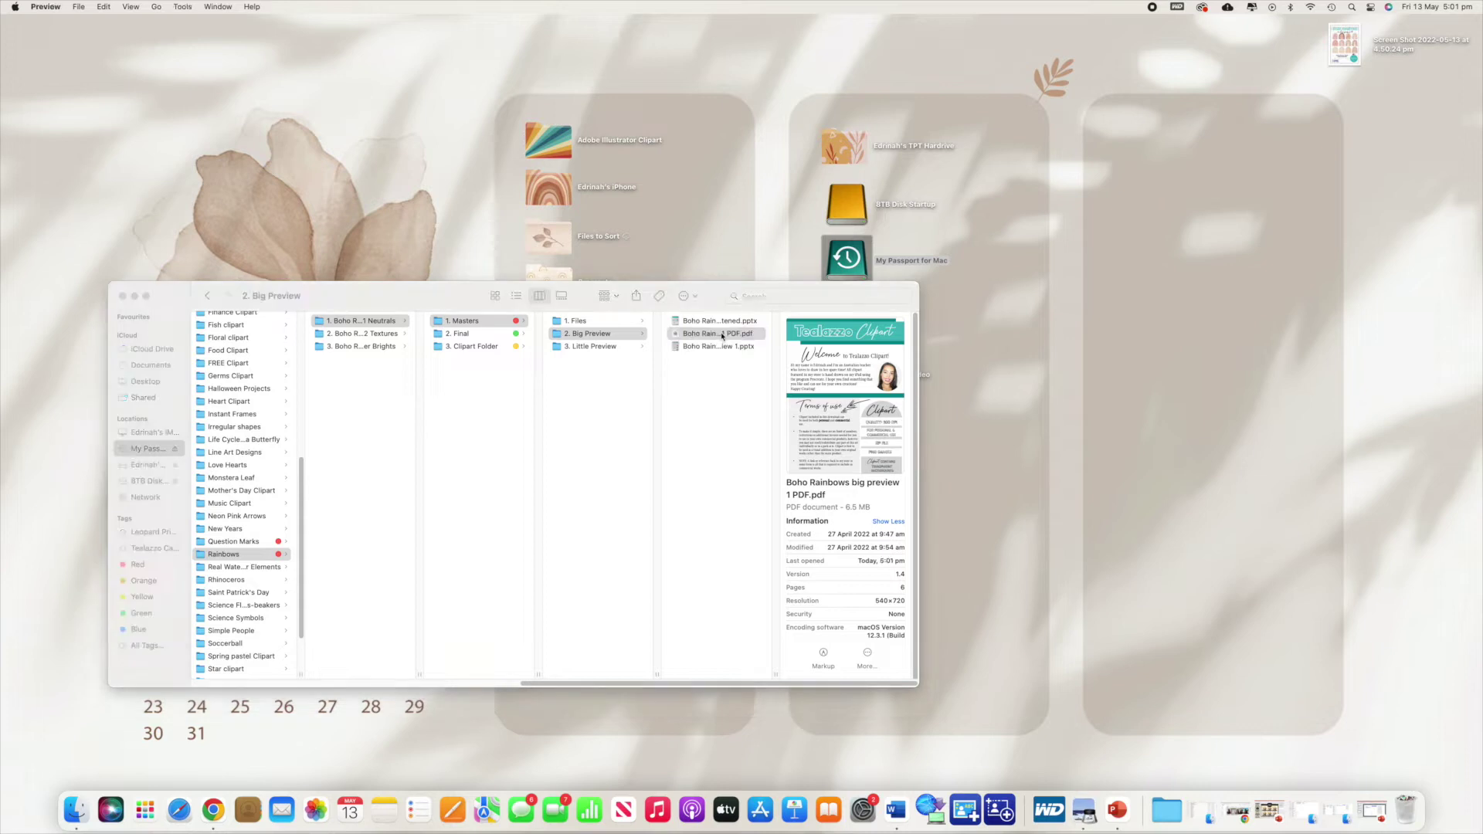
{"action": "scroll", "coordinate": [546, 536], "scroll_direction": "up", "scroll_amount": 5}
{"action": "scroll", "coordinate": [545, 535], "scroll_direction": "up", "scroll_amount": 20}
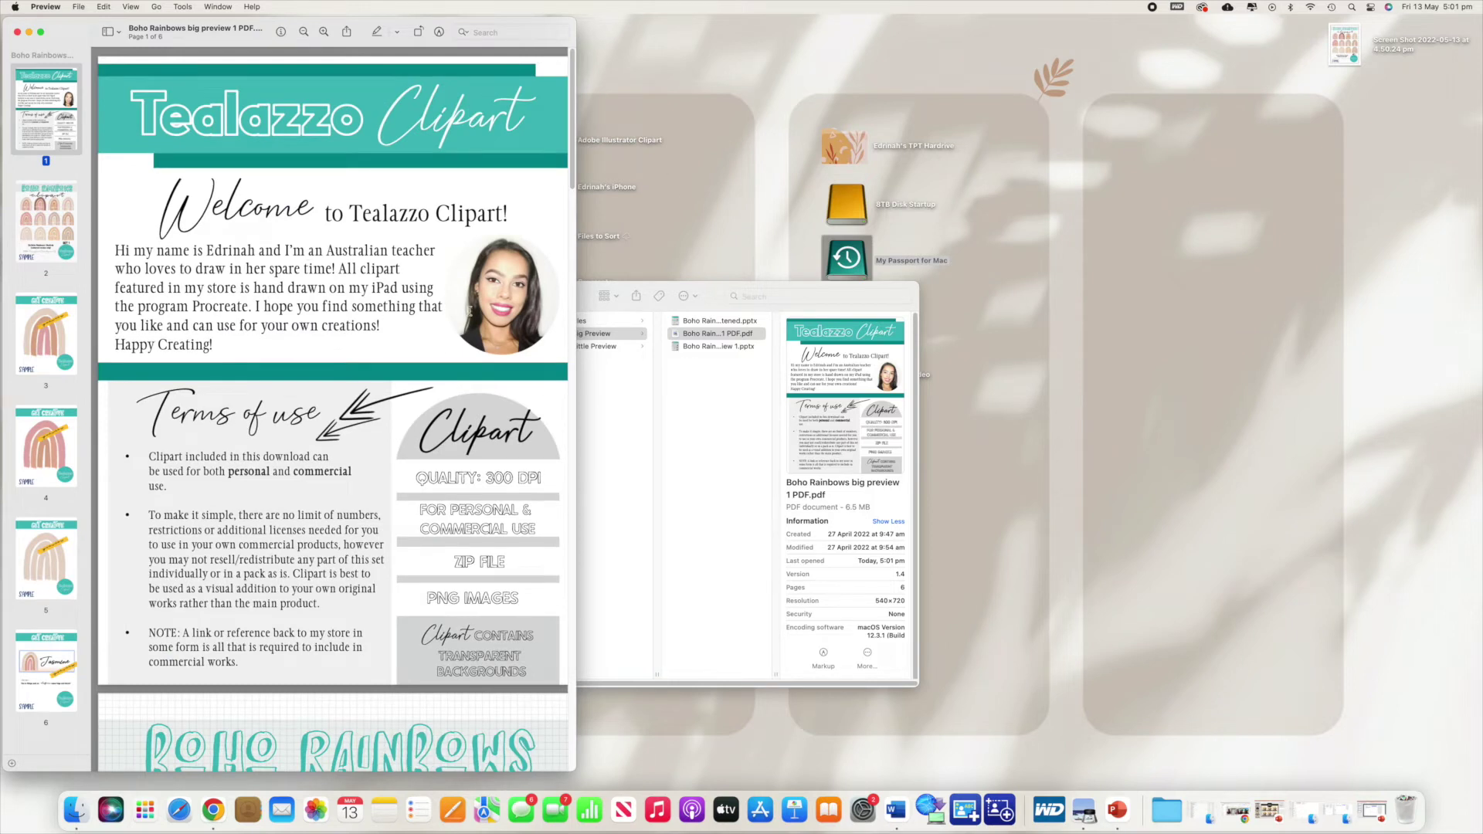
{"action": "left_click", "coordinate": [707, 354]}
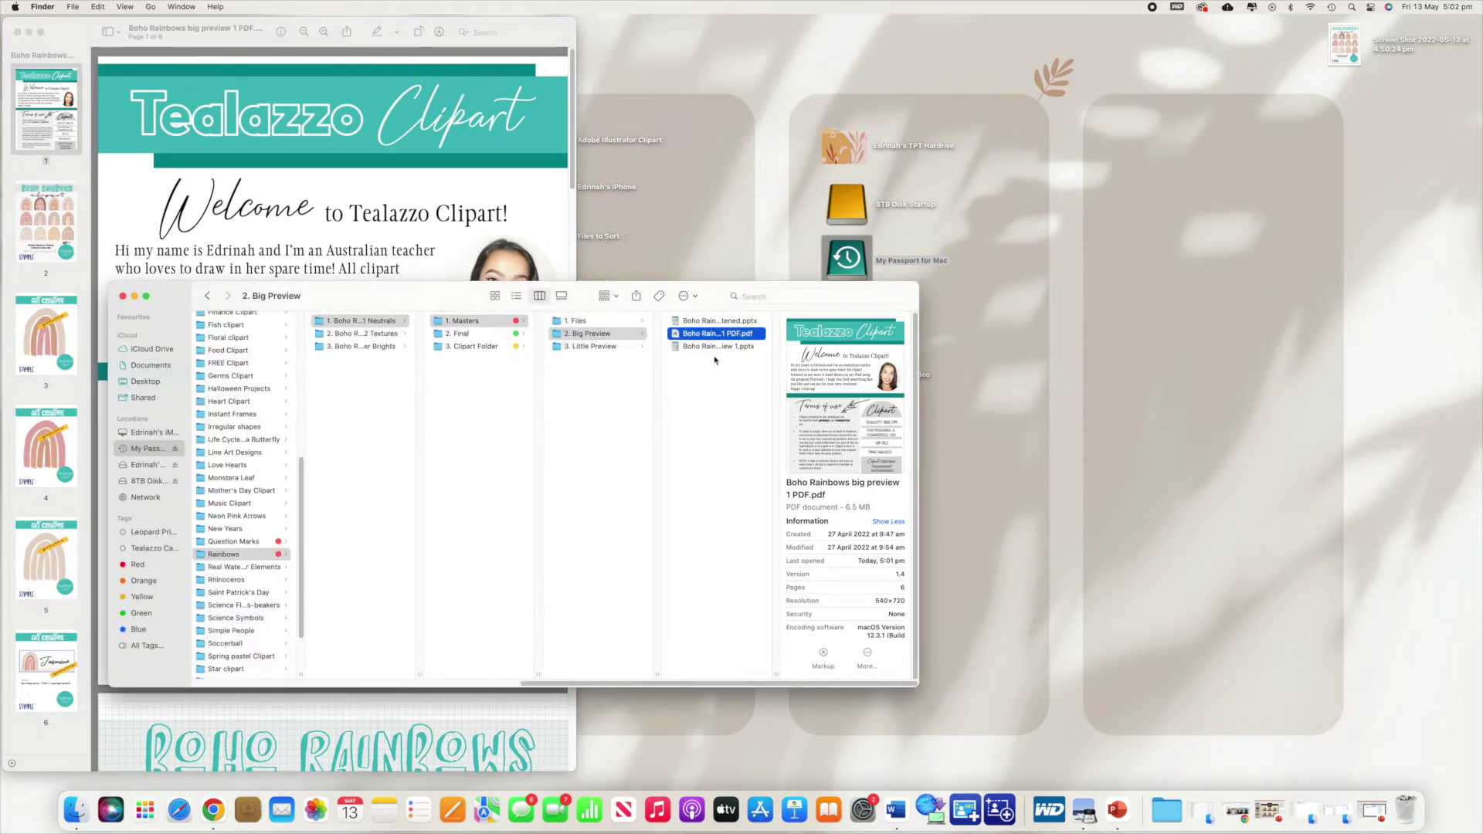
{"action": "left_click", "coordinate": [718, 347]}
{"action": "left_click", "coordinate": [99, 147]}
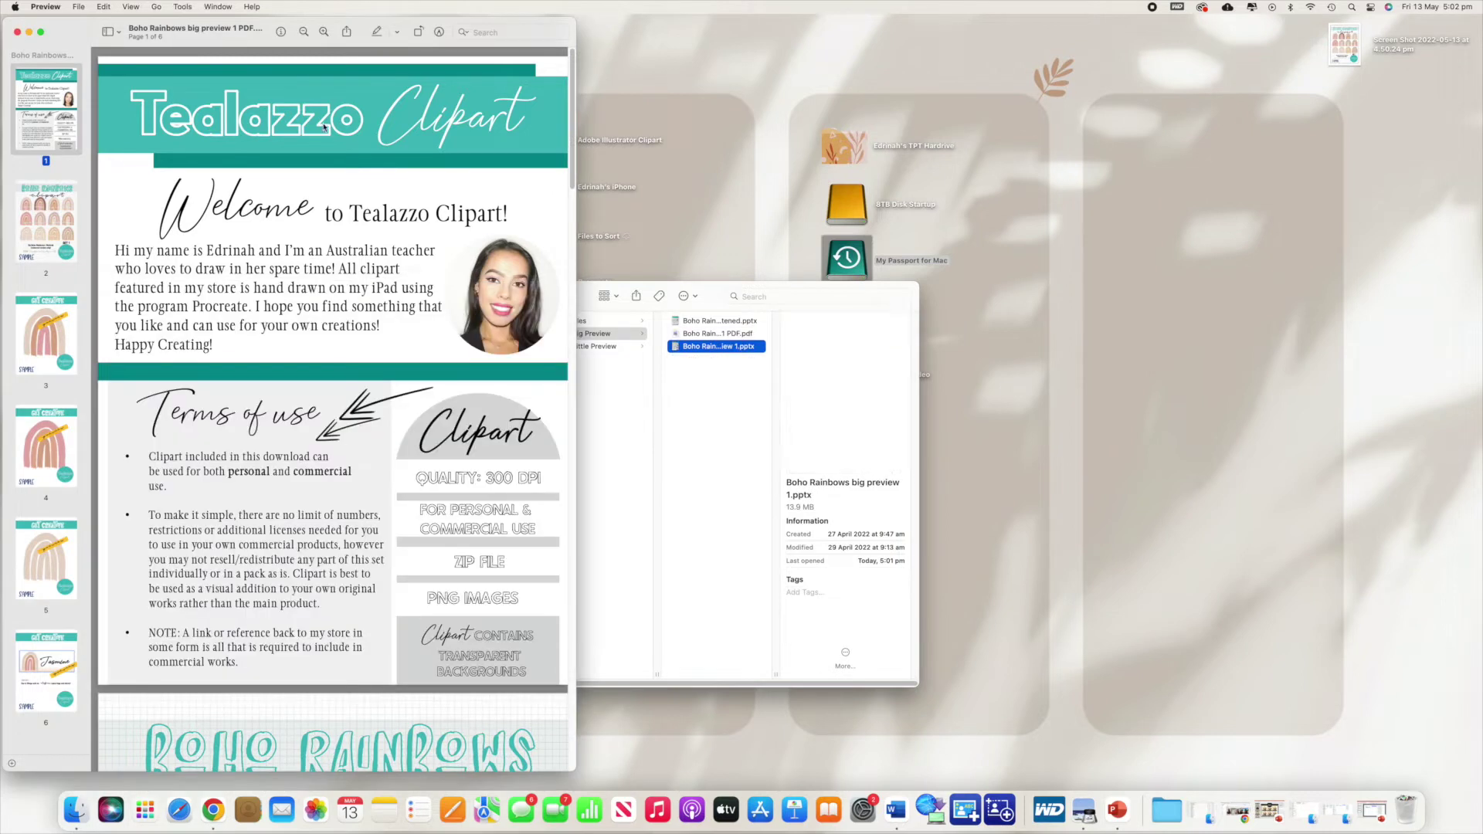
Select the rainbows across the top two rows on page 2 of the PDF and copy them
{"action": "scroll", "coordinate": [337, 232], "scroll_direction": "down", "scroll_amount": 10}
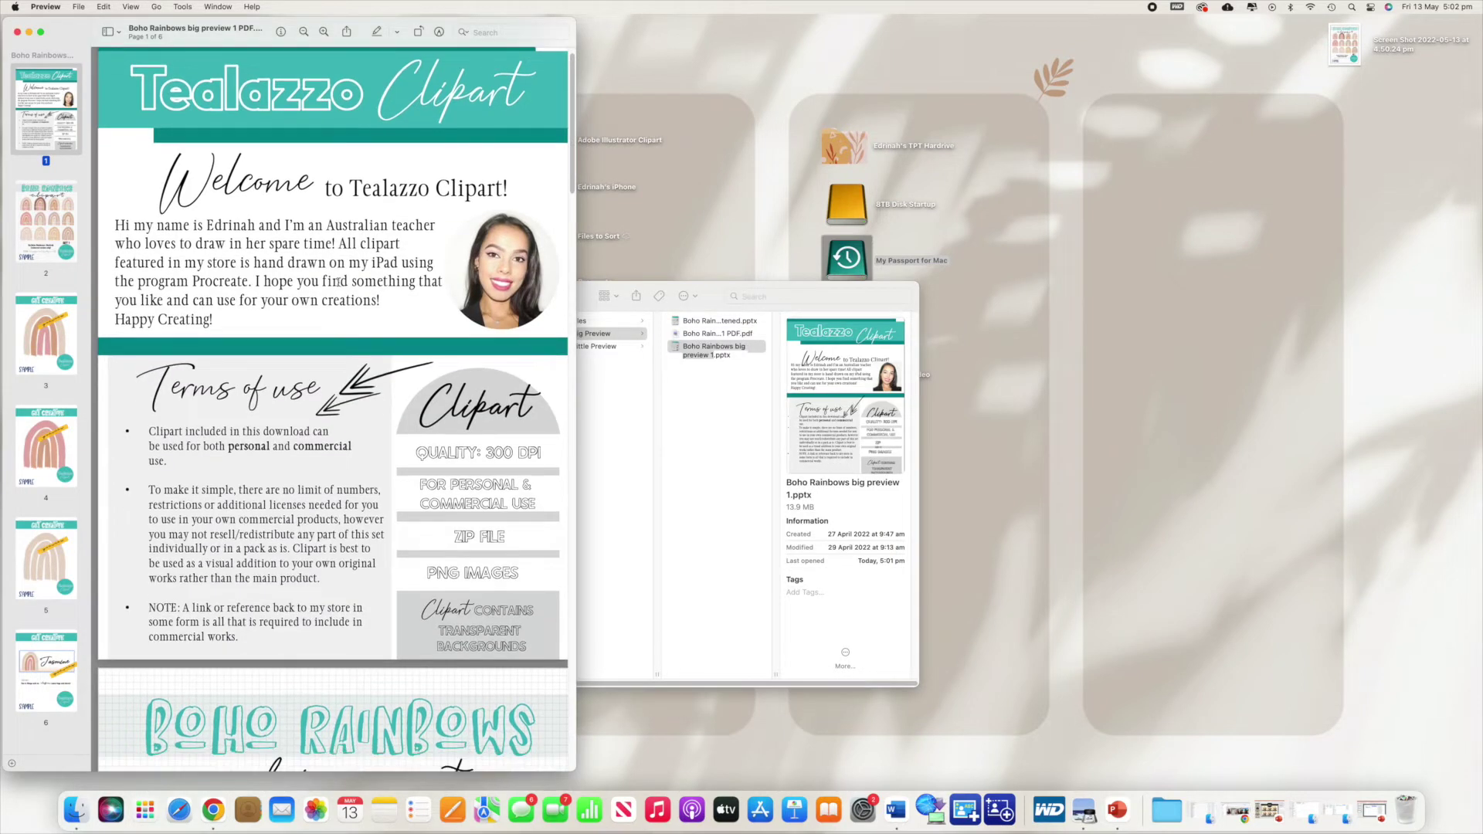
{"action": "scroll", "coordinate": [338, 285], "scroll_direction": "down", "scroll_amount": 3}
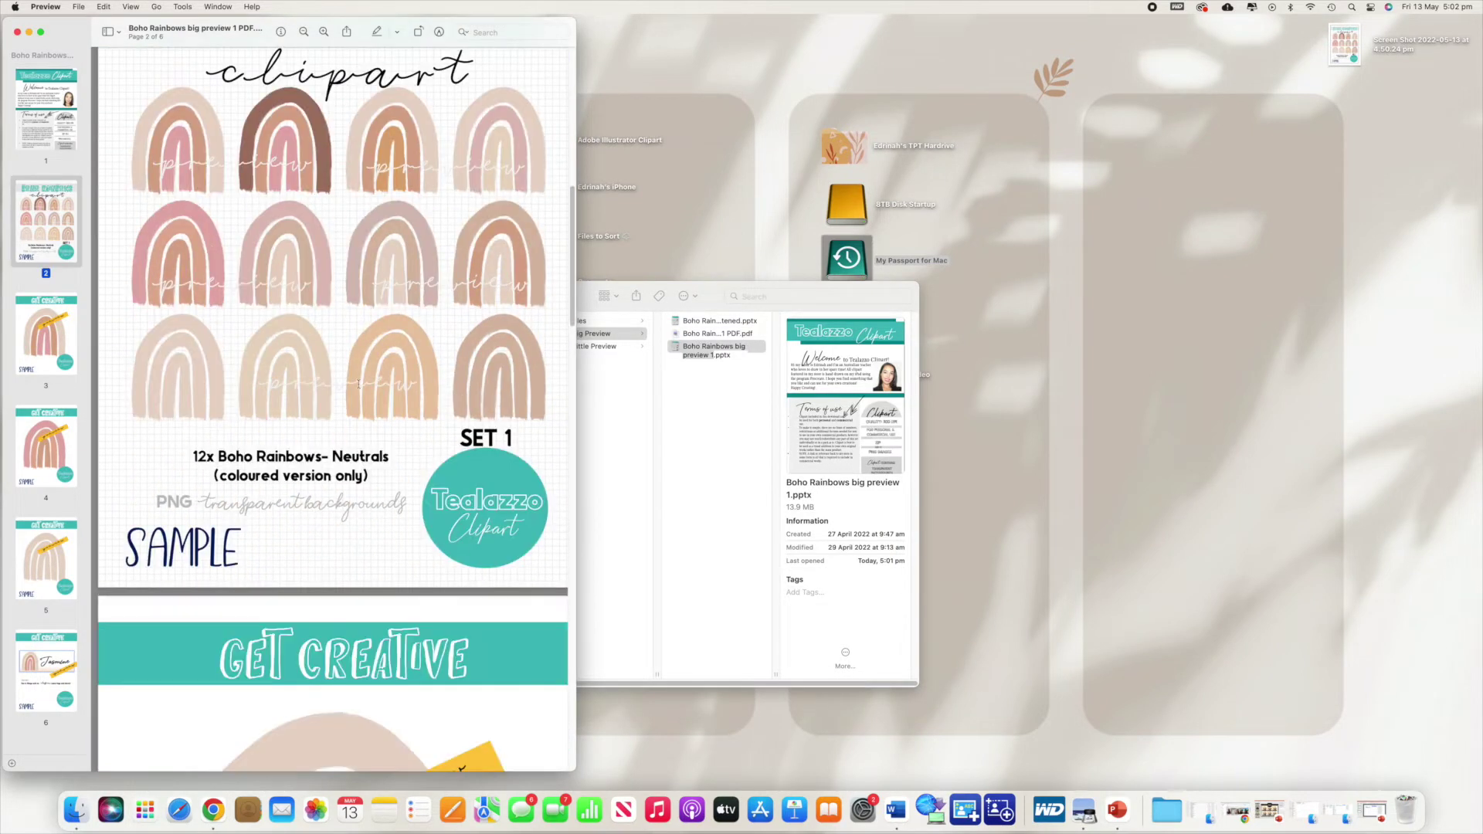
{"action": "scroll", "coordinate": [363, 387], "scroll_direction": "up", "scroll_amount": 5}
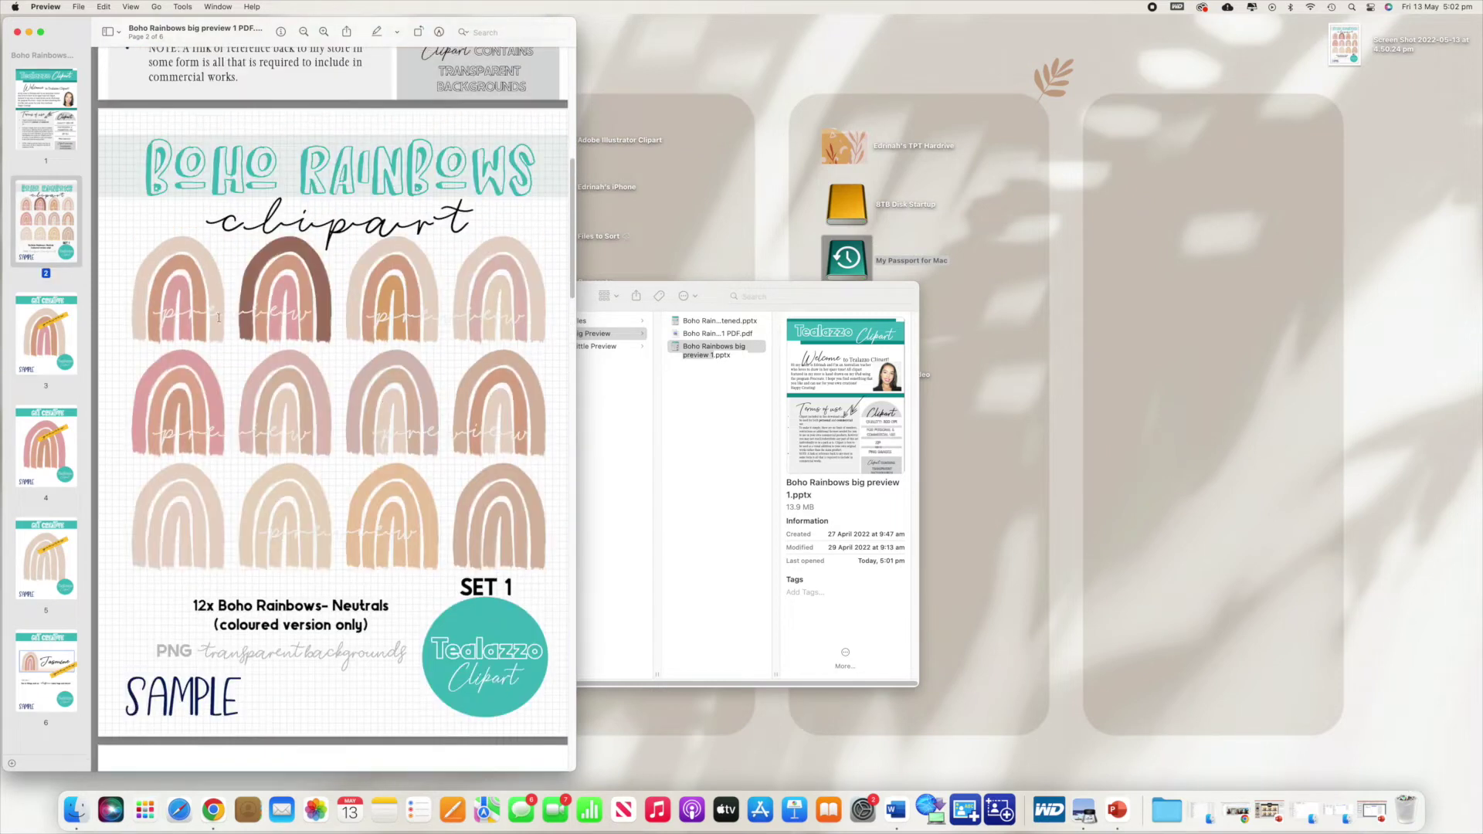
{"action": "left_click_drag", "start_coordinate": [217, 296], "coordinate": [521, 382]}
{"action": "left_click", "coordinate": [272, 283]}
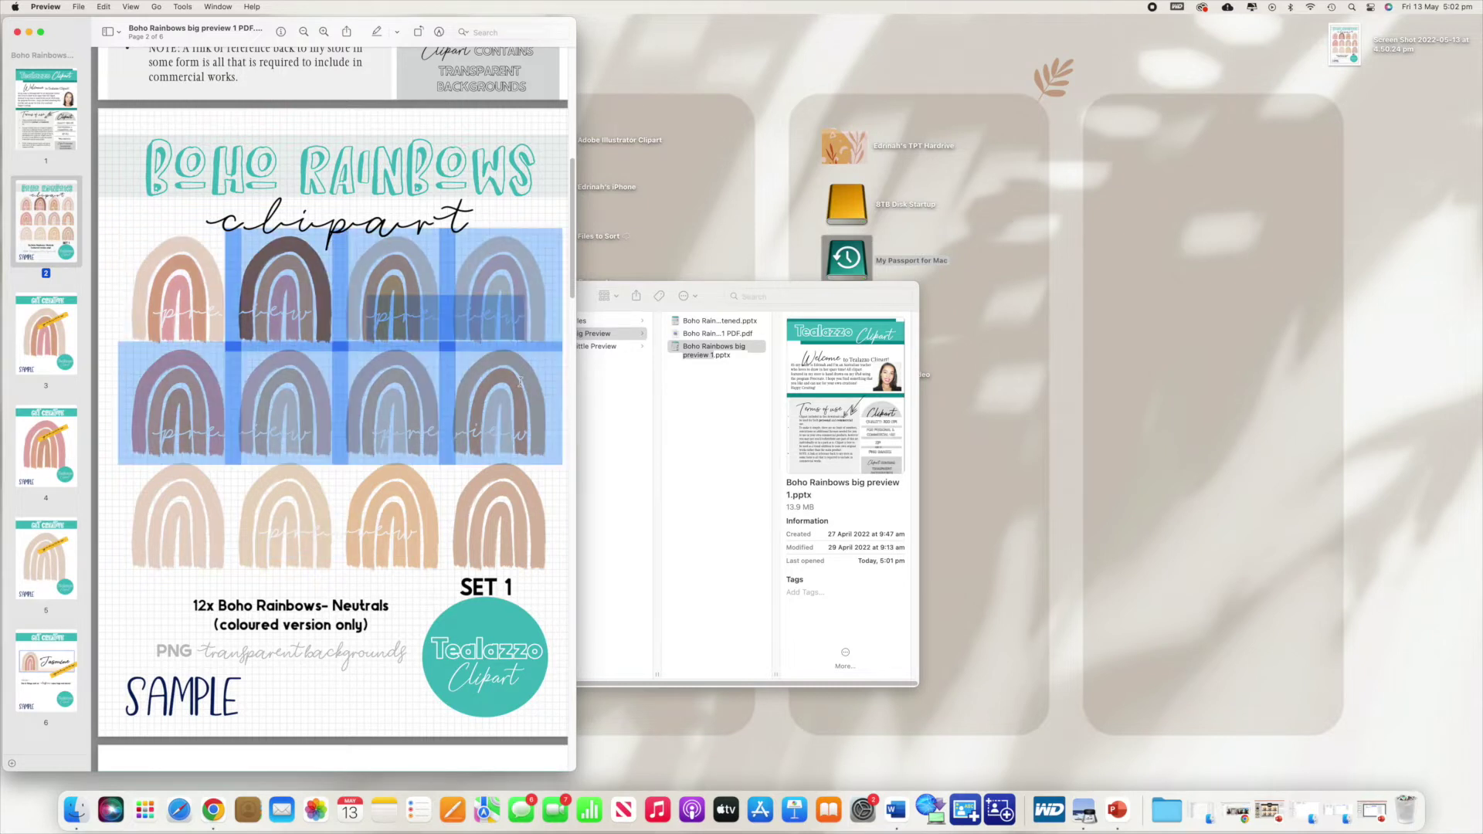
{"action": "right_click", "coordinate": [521, 382]}
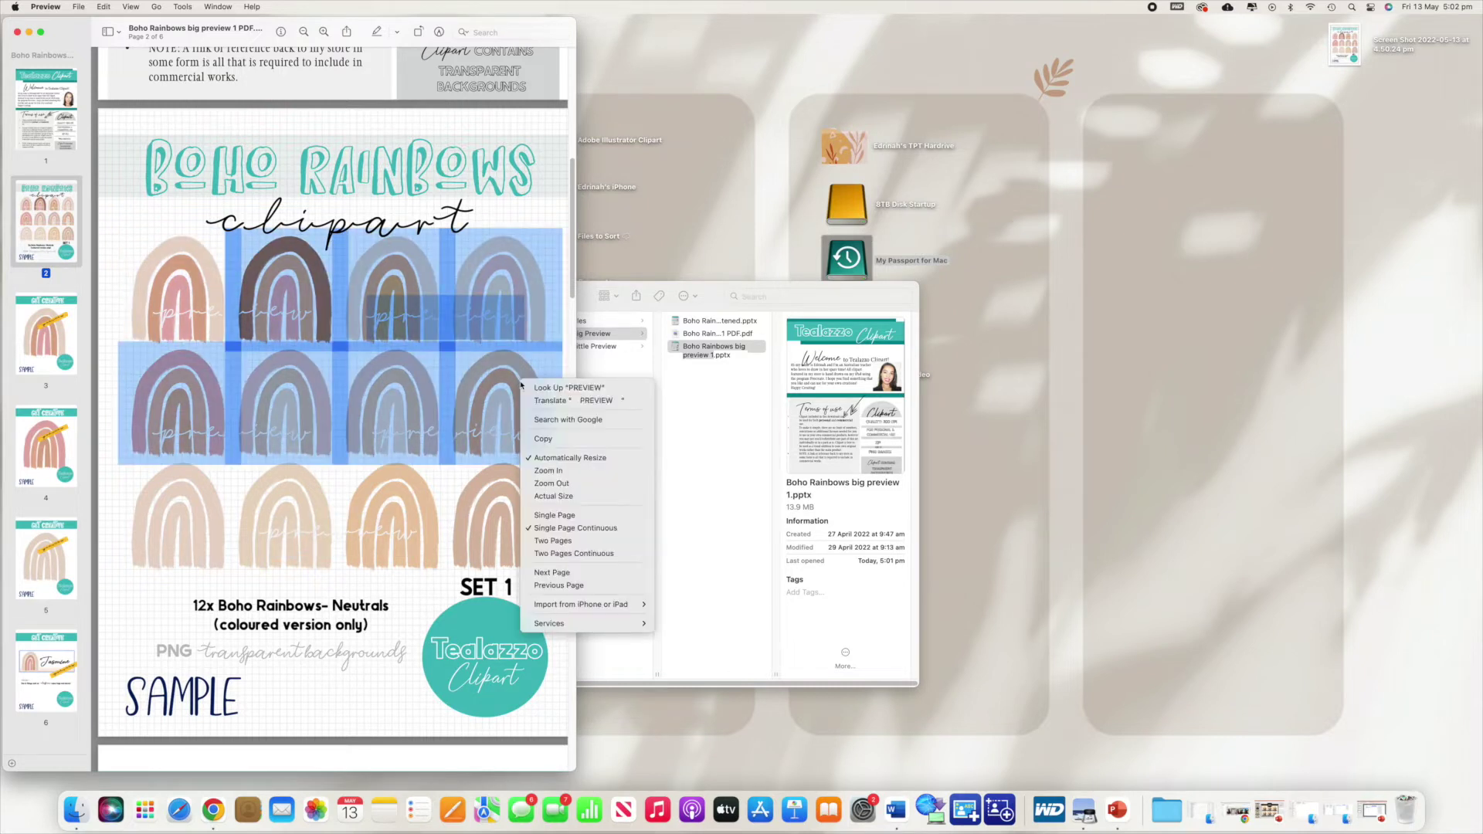
{"action": "left_click", "coordinate": [557, 439]}
Switch to PowerPoint, create a new blank presentation and minimise the End of year memory book window
{"action": "left_click", "coordinate": [1117, 810]}
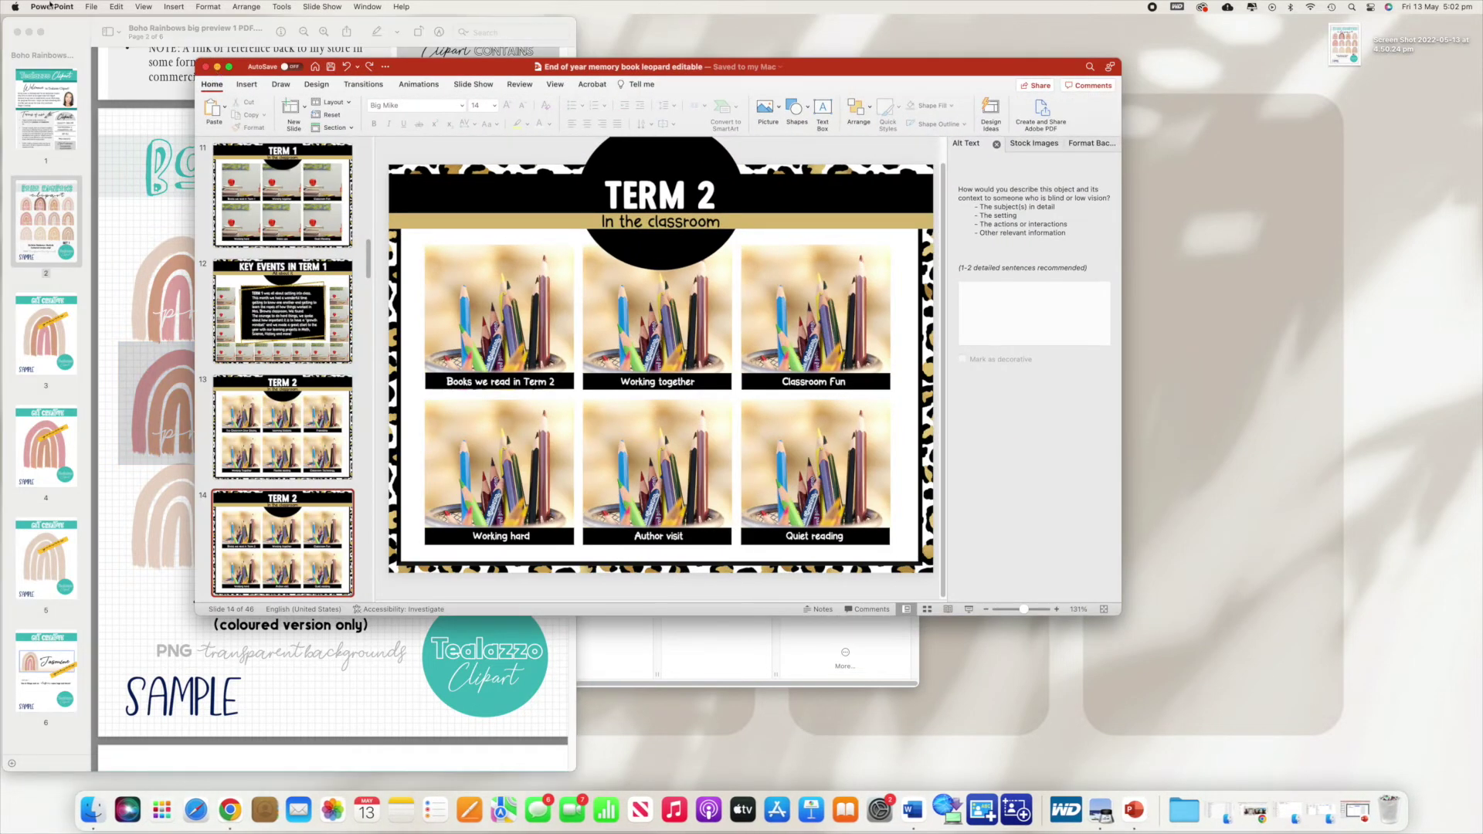
{"action": "left_click", "coordinate": [92, 7]}
{"action": "left_click", "coordinate": [105, 25]}
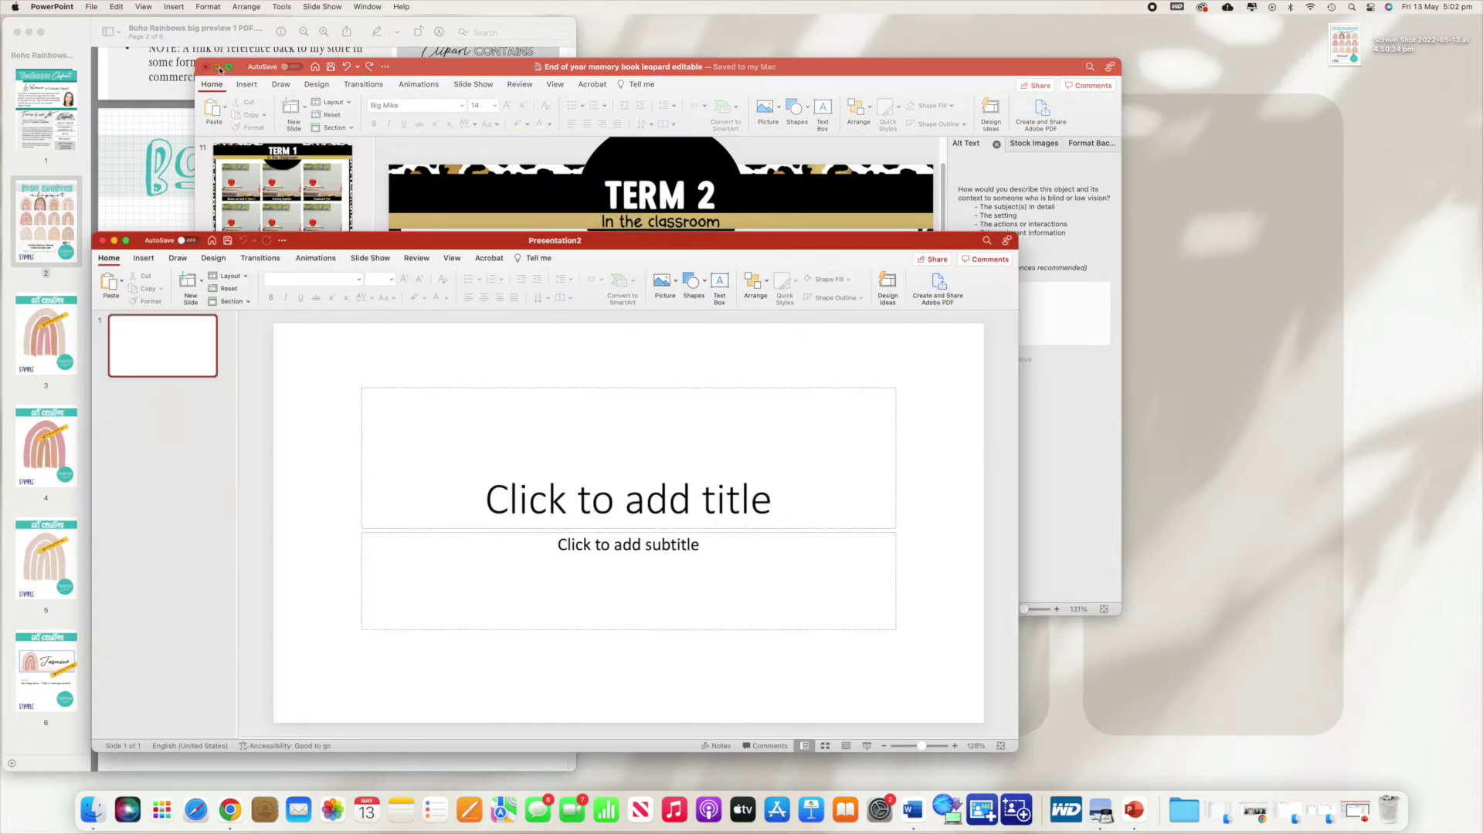
{"action": "left_click", "coordinate": [218, 68]}
Delete the title placeholder from the blank slide and paste the rainbows copied from the PDF
{"action": "left_click", "coordinate": [499, 388]}
{"action": "key", "text": "Delete"}
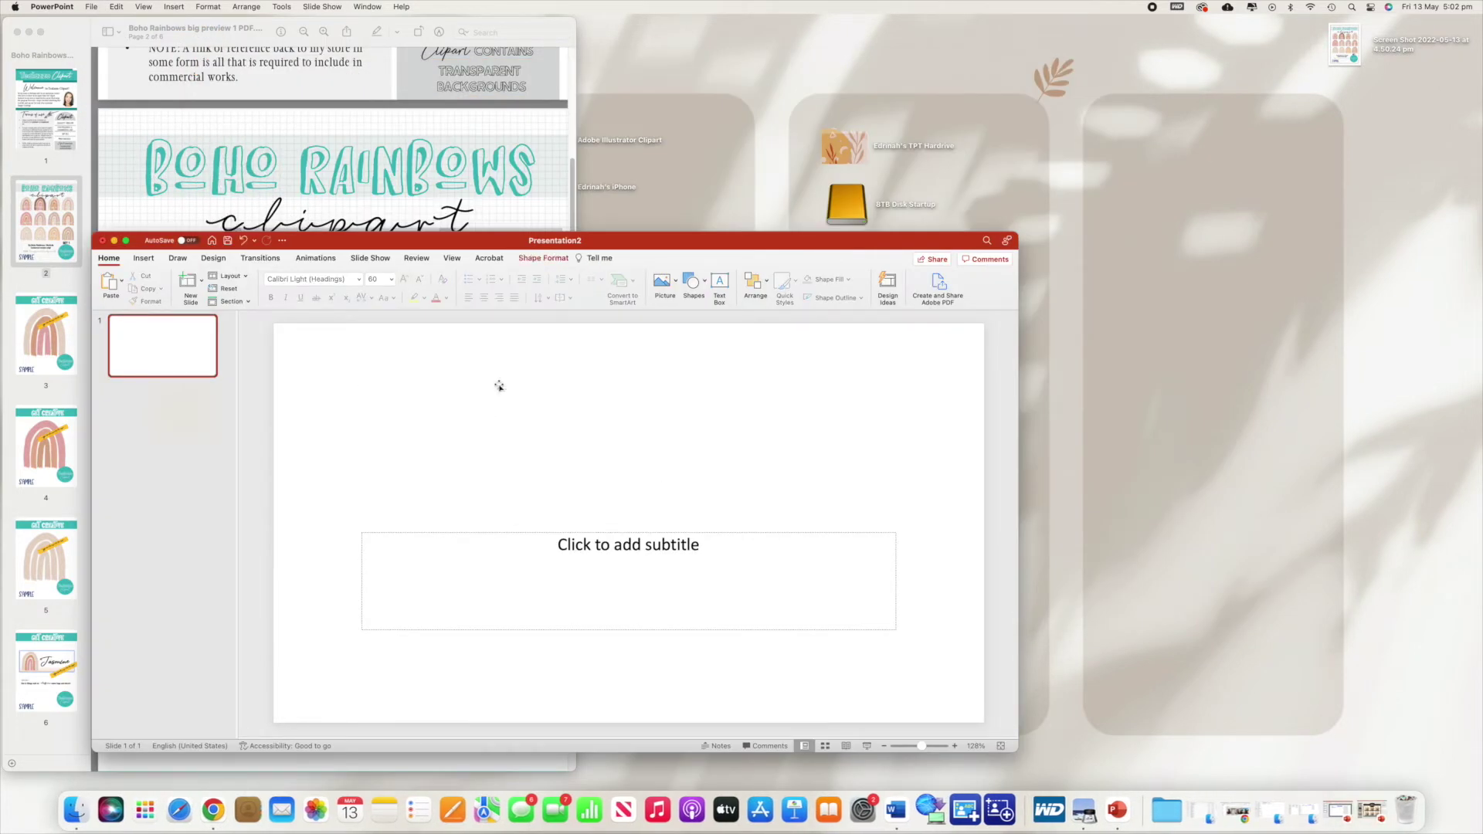
{"action": "key", "text": "super+v"}
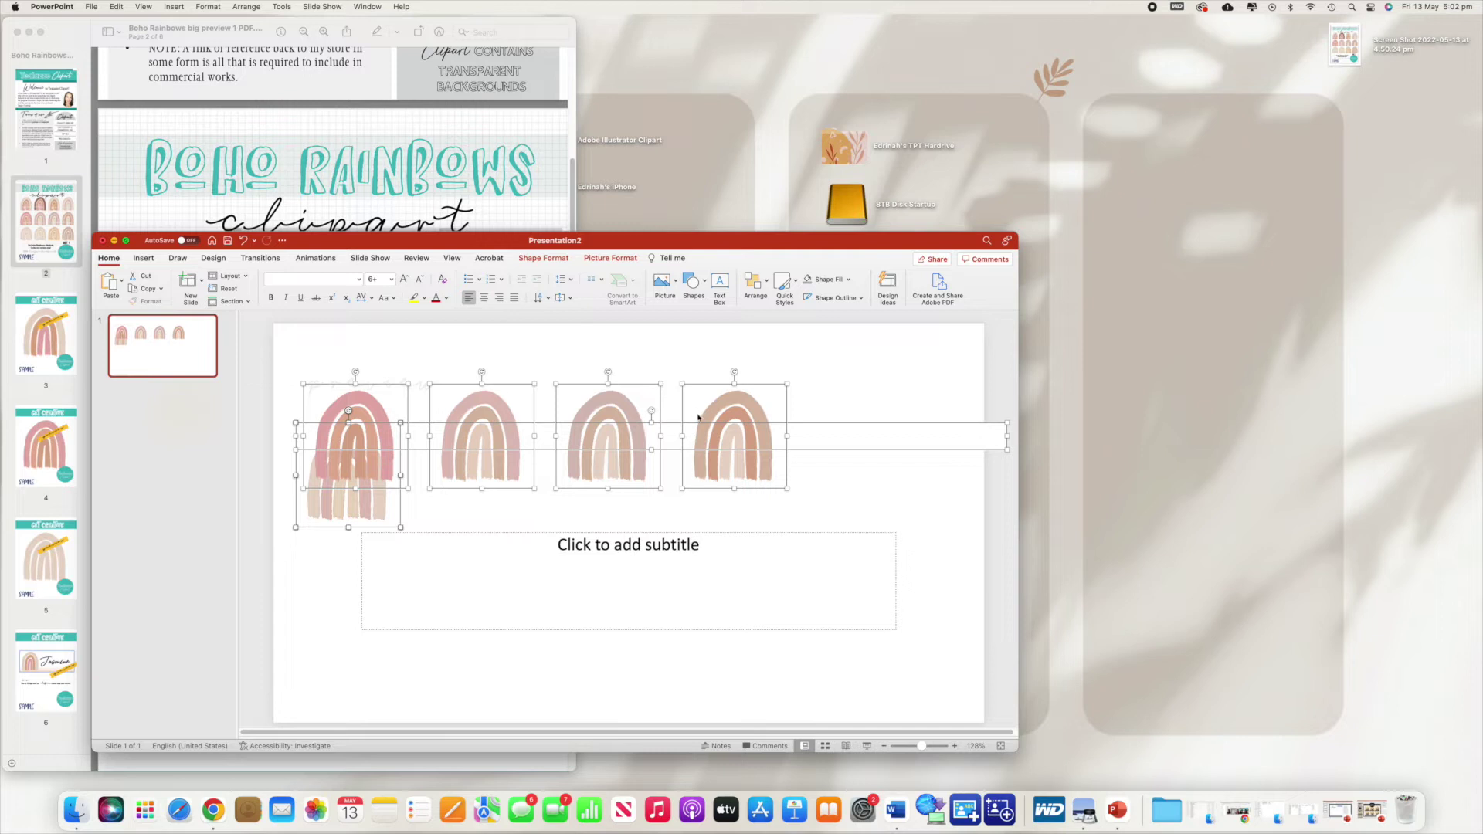
Discard the new presentation and close the Boho Rainbows big preview 1 PDF
{"action": "left_click", "coordinate": [102, 240]}
{"action": "left_click", "coordinate": [593, 530]}
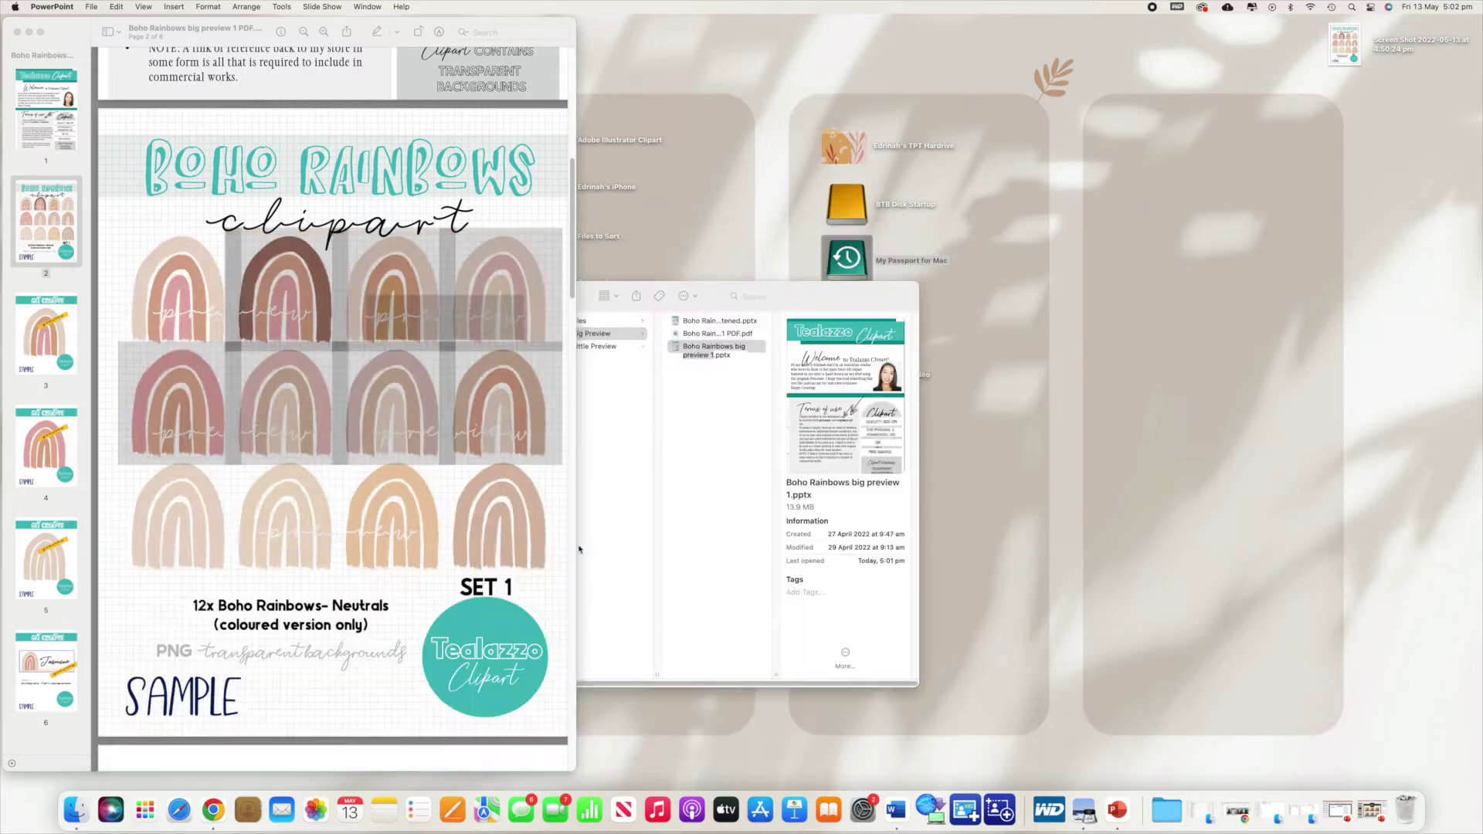
{"action": "left_click", "coordinate": [34, 41]}
Open the Boho Rainbows big preview 1 Flattened presentation from 2. Big Preview and view its first slides
{"action": "left_click", "coordinate": [710, 333]}
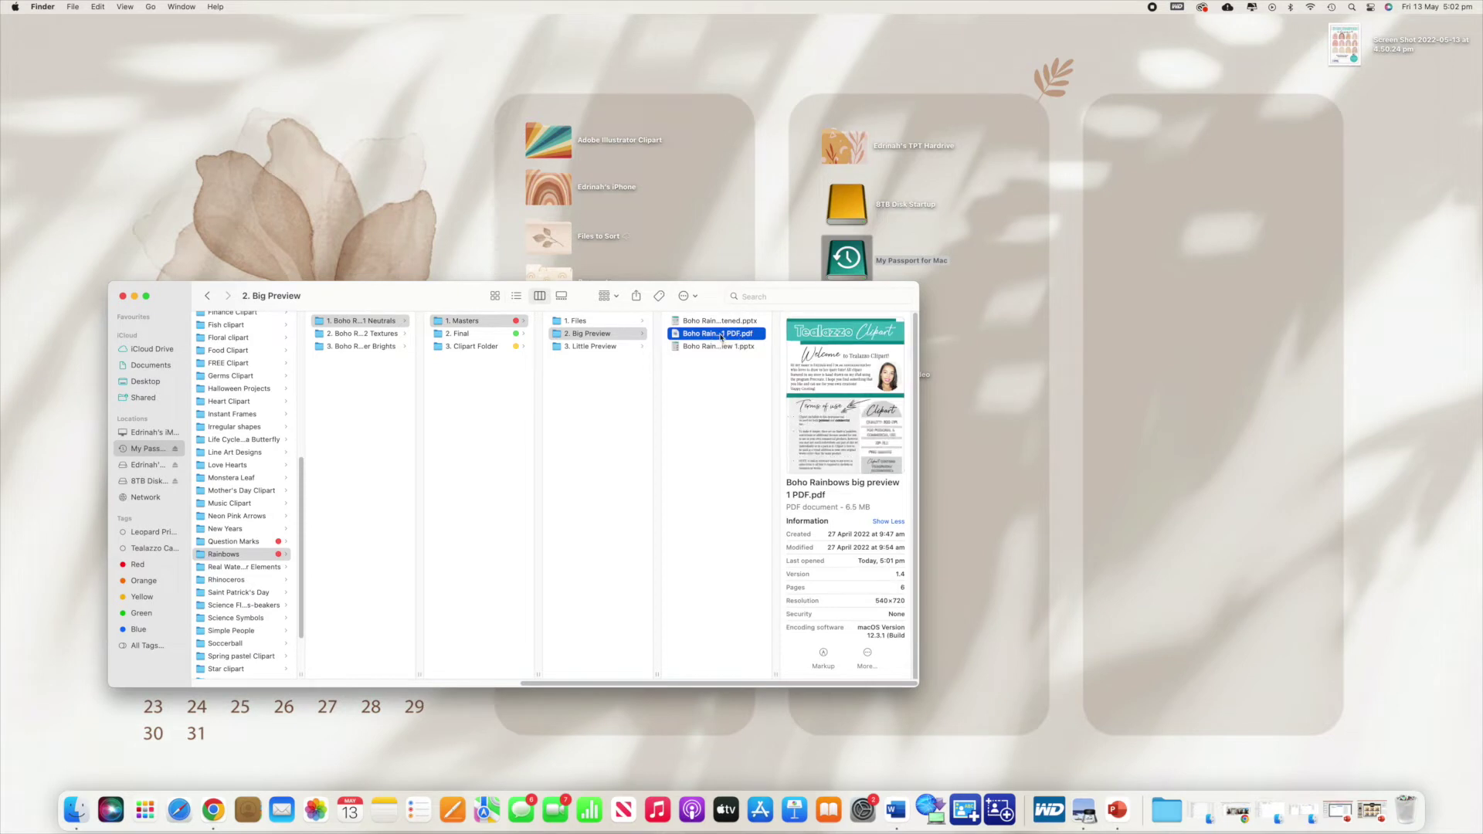
{"action": "left_click", "coordinate": [722, 335]}
{"action": "left_click", "coordinate": [702, 323]}
{"action": "double_click", "coordinate": [701, 323]}
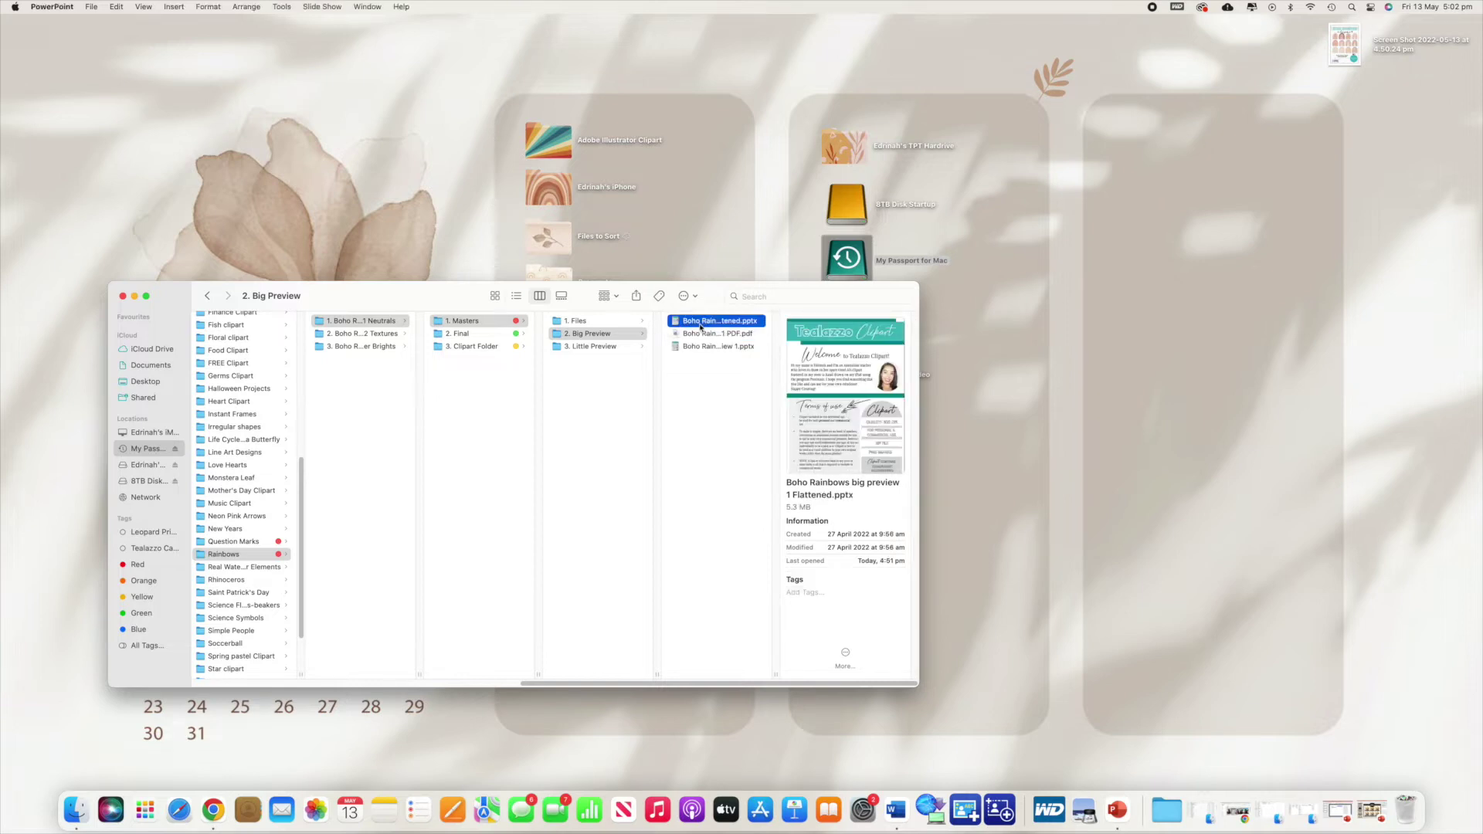
{"action": "scroll", "coordinate": [180, 382], "scroll_direction": "down", "scroll_amount": 3}
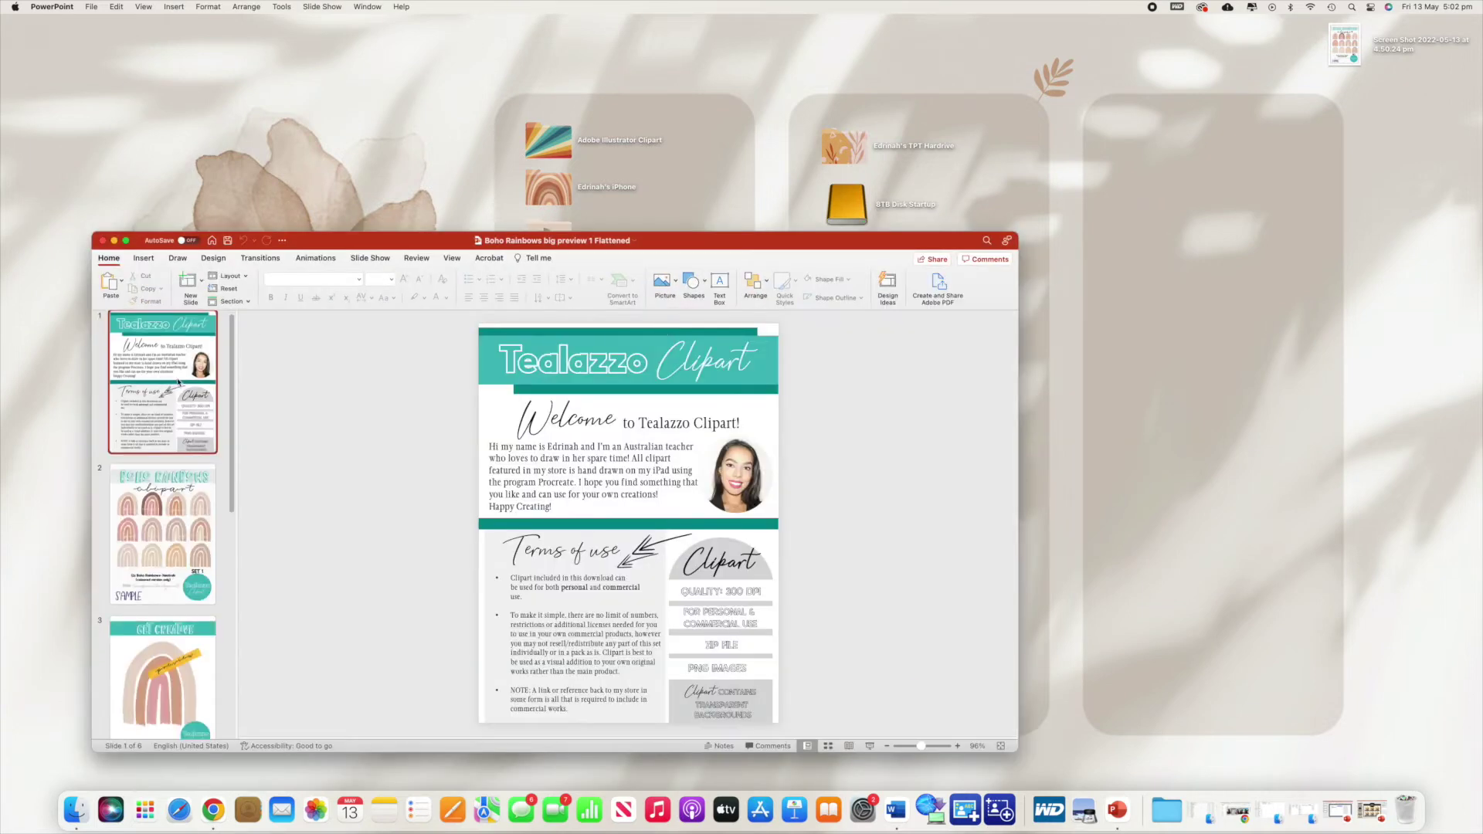
{"action": "scroll", "coordinate": [181, 382], "scroll_direction": "up", "scroll_amount": 3}
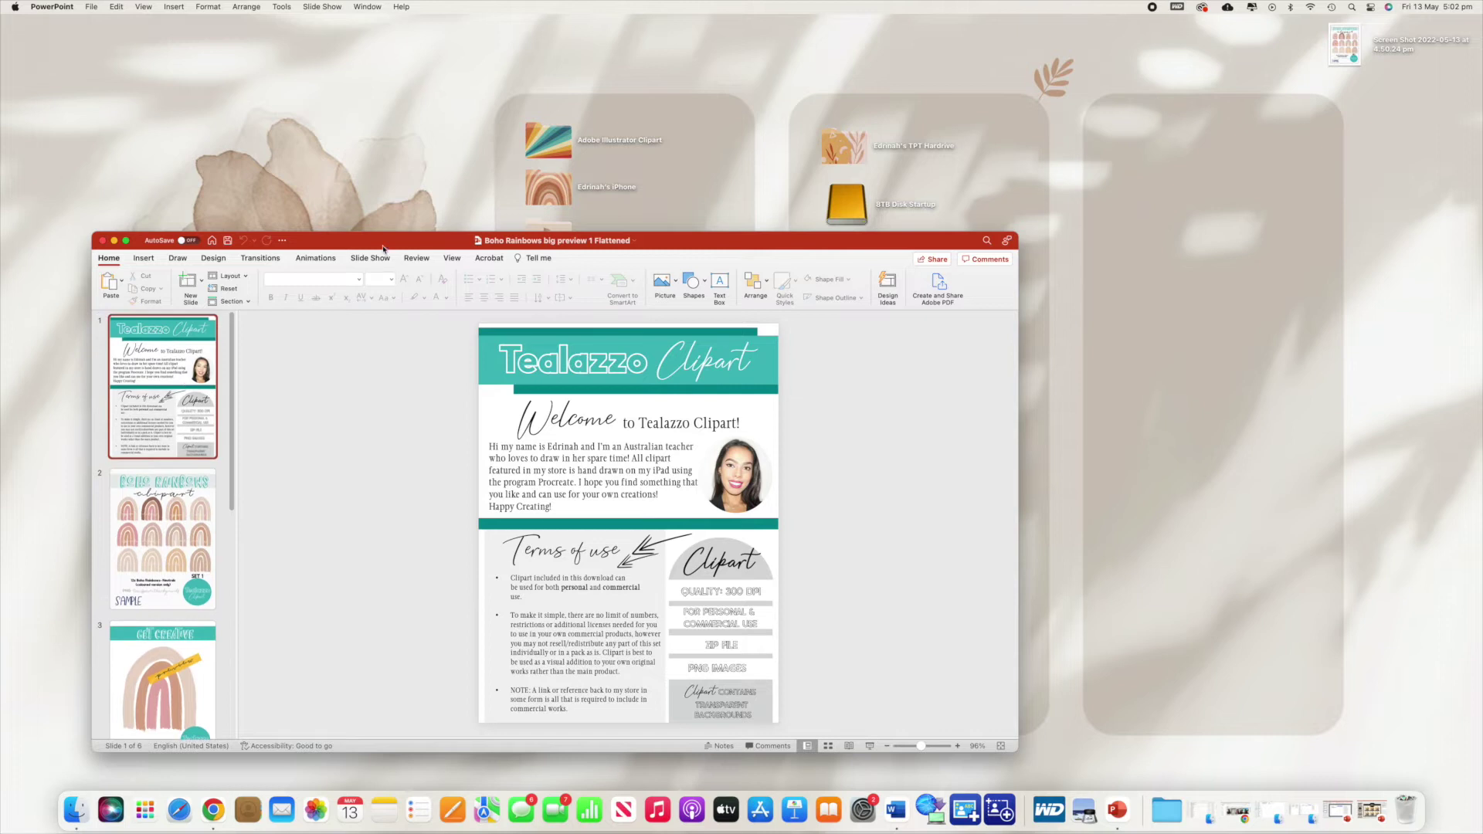
Reopen the Boho Rainbows big preview 1 PDF and place the Flattened presentation window beside it for comparison
{"action": "left_click_drag", "start_coordinate": [384, 248], "coordinate": [516, 386]}
{"action": "double_click", "coordinate": [717, 334]}
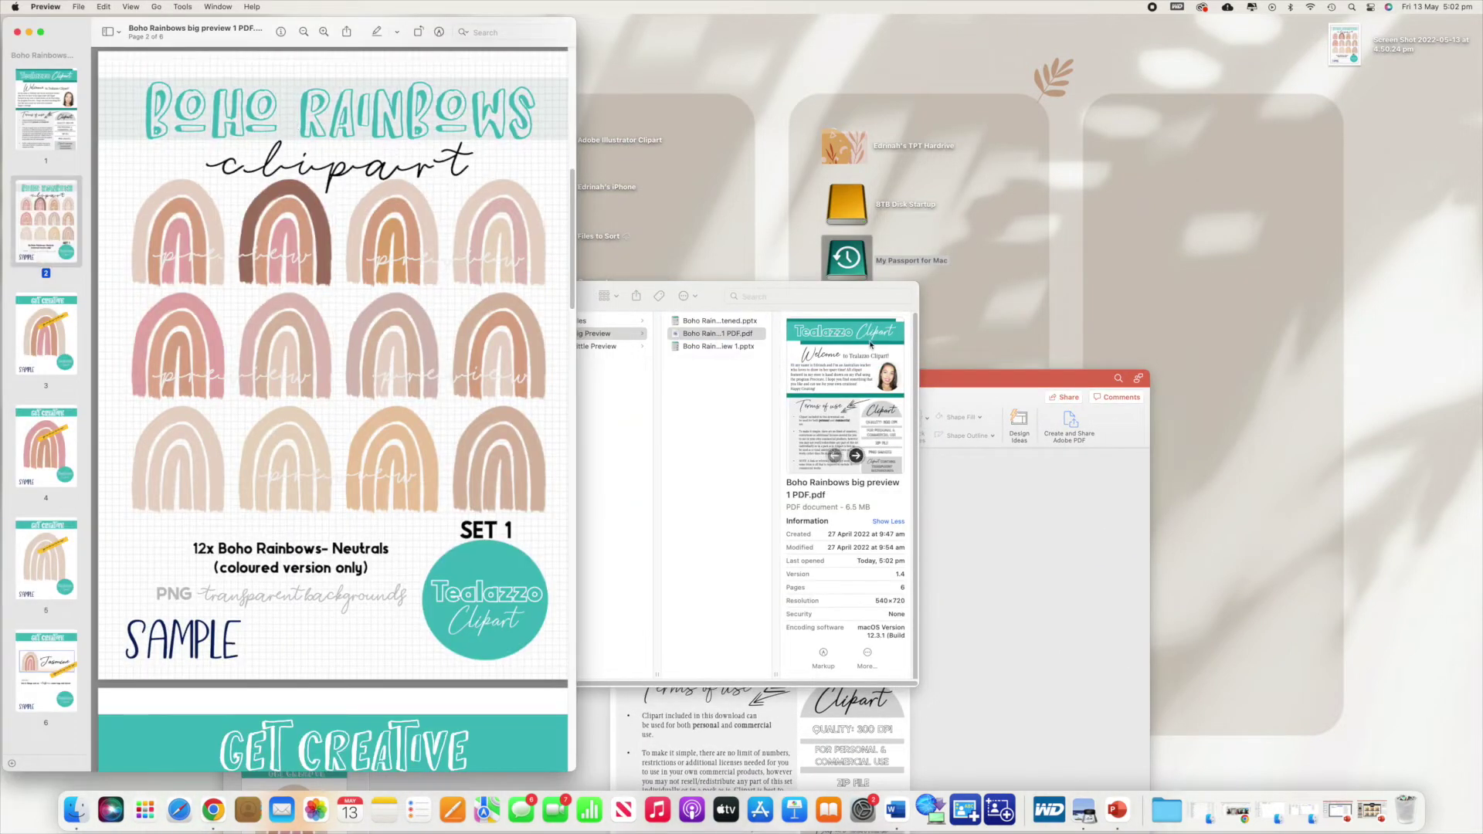
{"action": "left_click", "coordinate": [981, 473]}
{"action": "left_click_drag", "start_coordinate": [530, 381], "coordinate": [885, 123]}
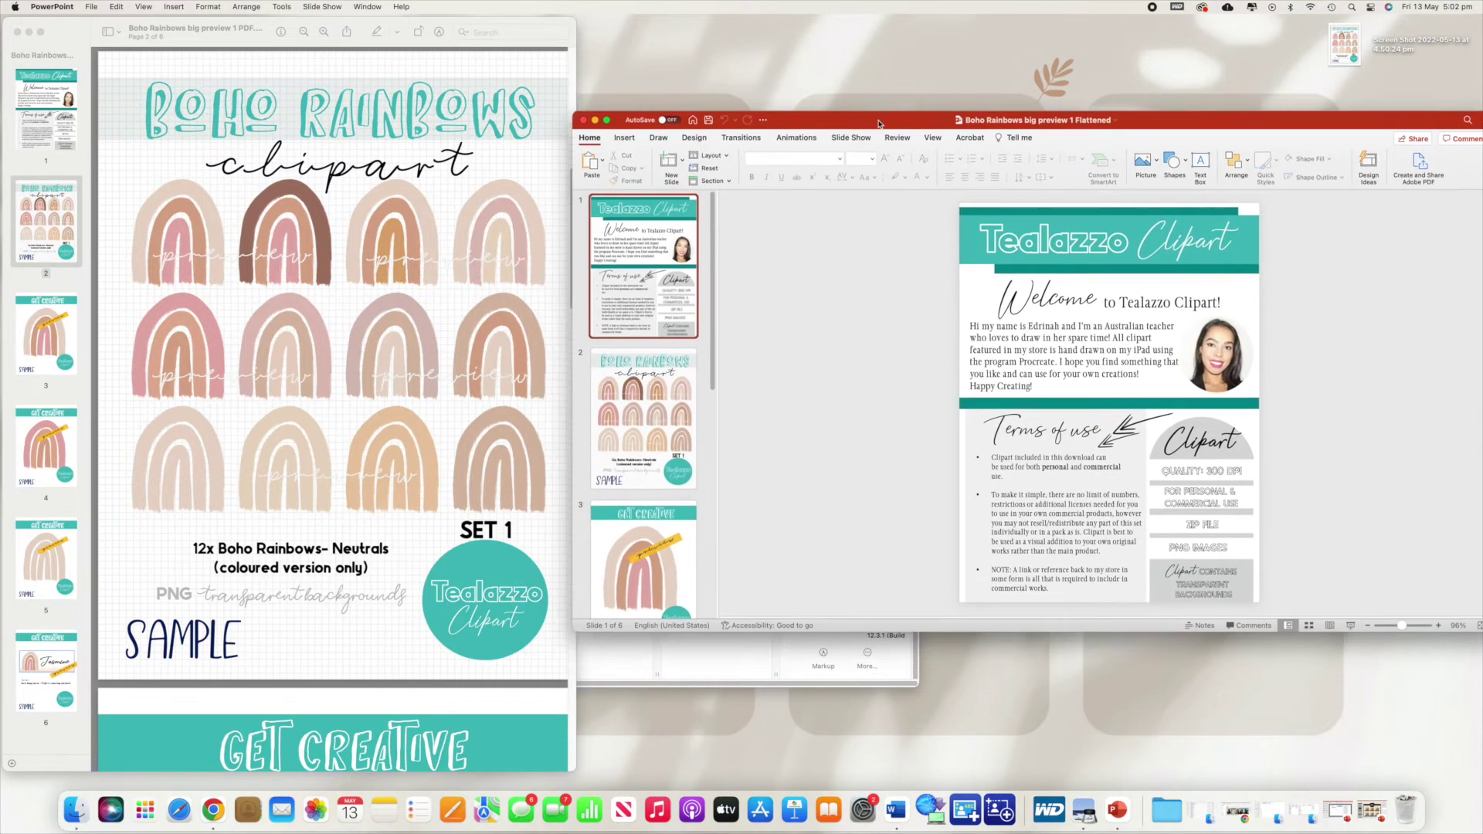
Select the third rainbow in the top row of PDF page 2, clear the selection and close the PDF
{"action": "left_click", "coordinate": [255, 207]}
{"action": "left_click_drag", "start_coordinate": [331, 171], "coordinate": [411, 289]}
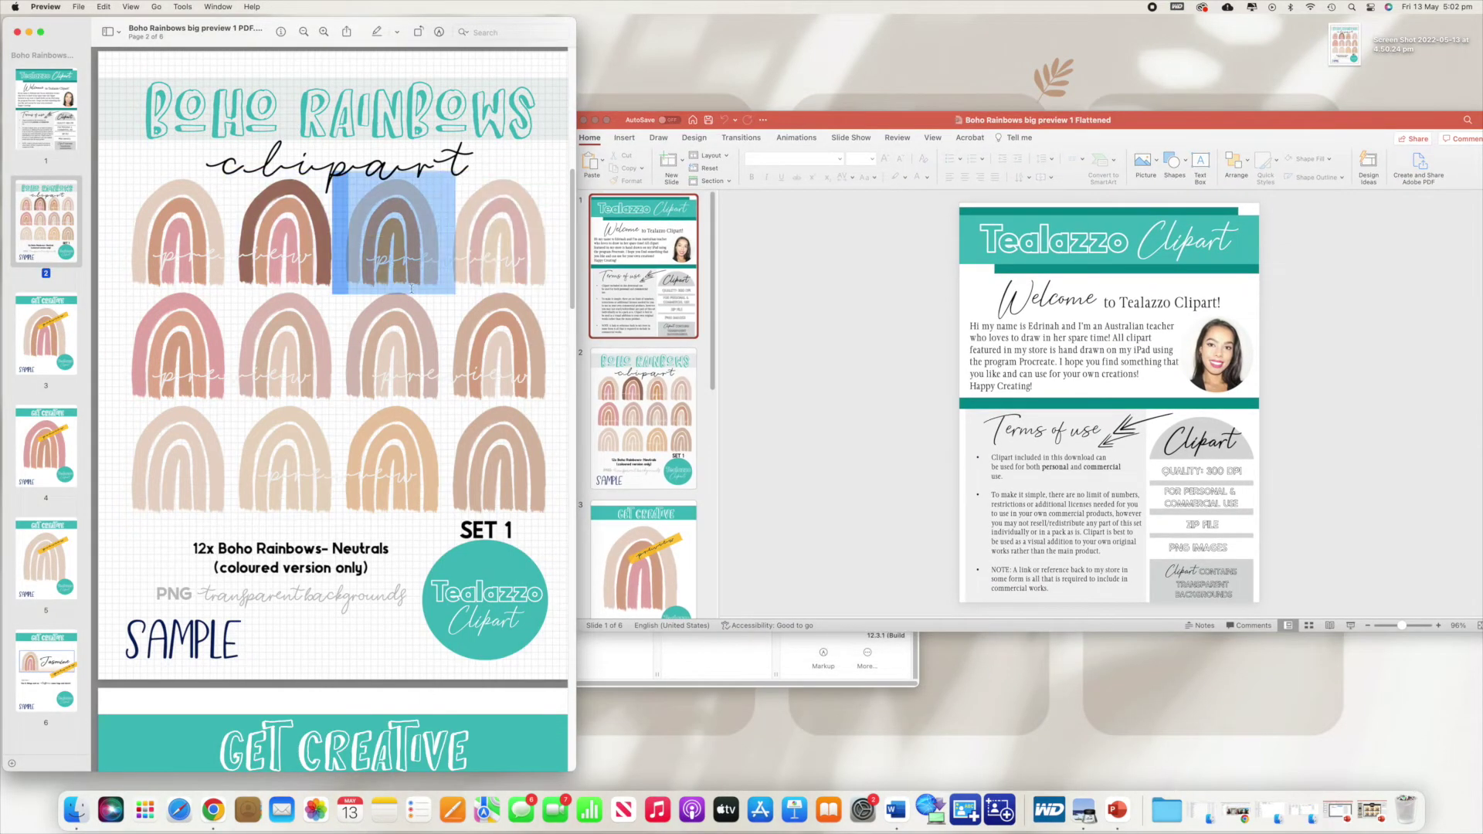
{"action": "left_click", "coordinate": [442, 67]}
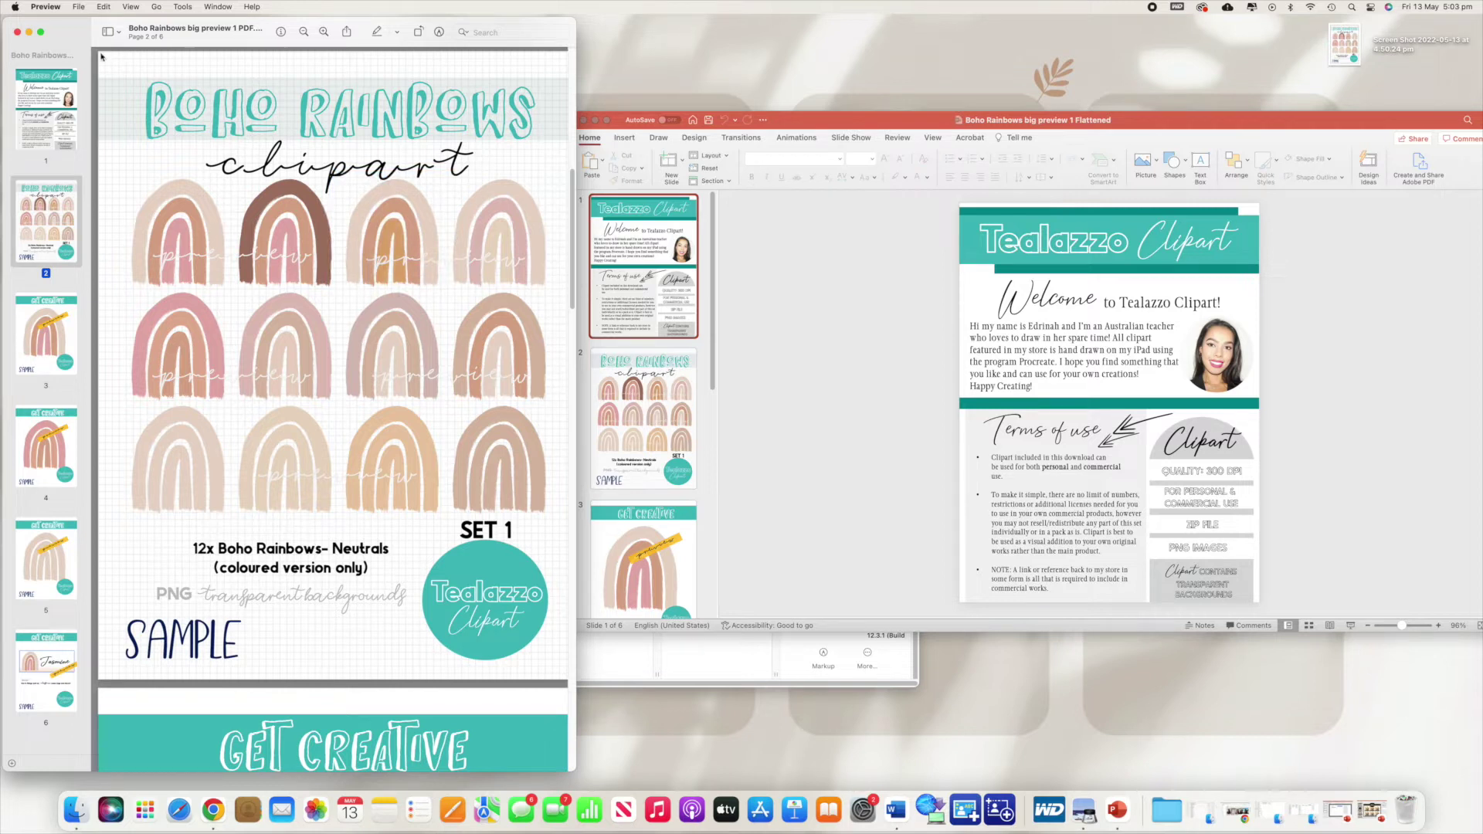
{"action": "scroll", "coordinate": [549, 670], "scroll_direction": "down", "scroll_amount": 15}
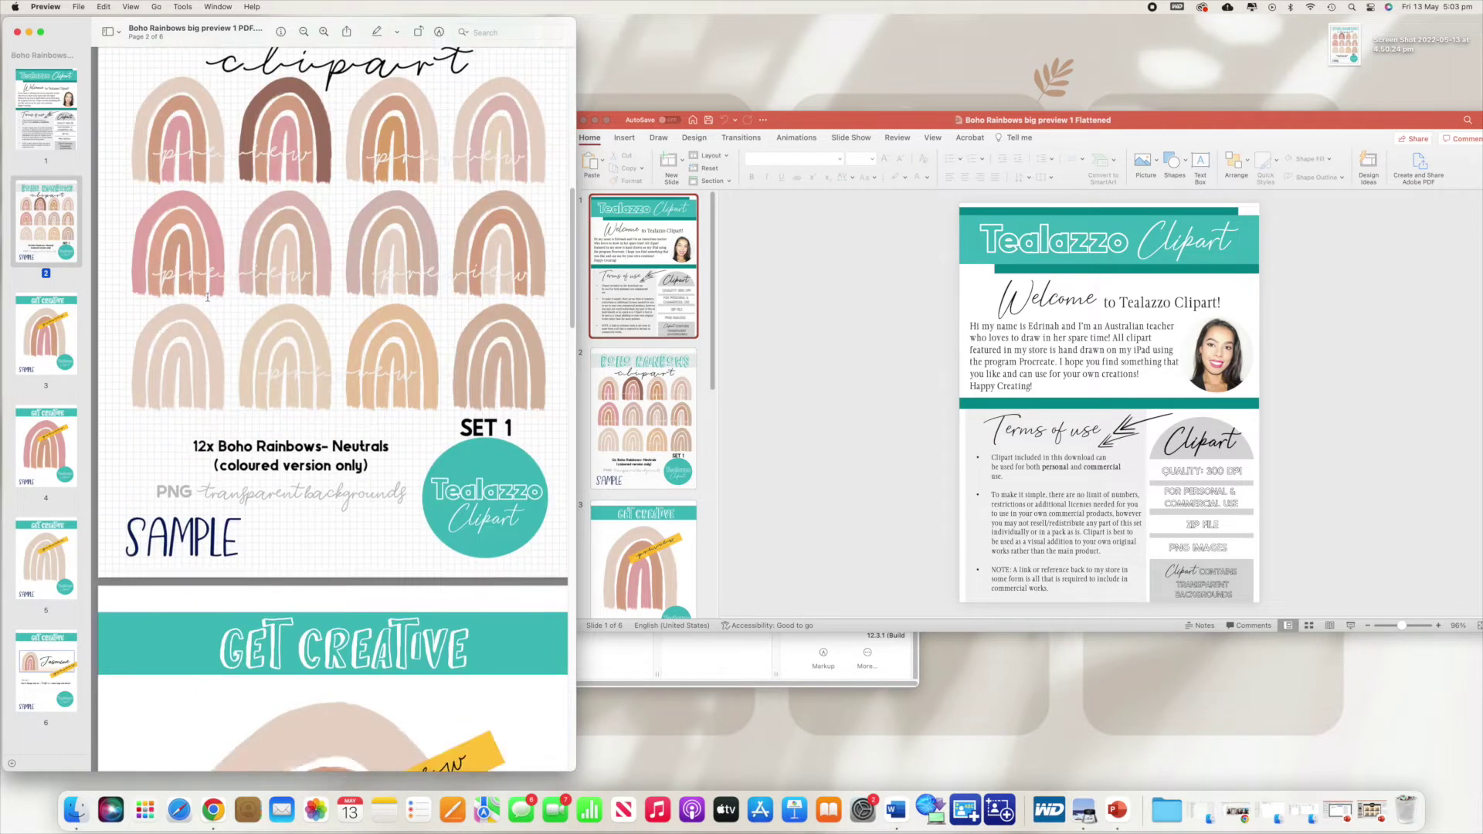
{"action": "left_click", "coordinate": [18, 34]}
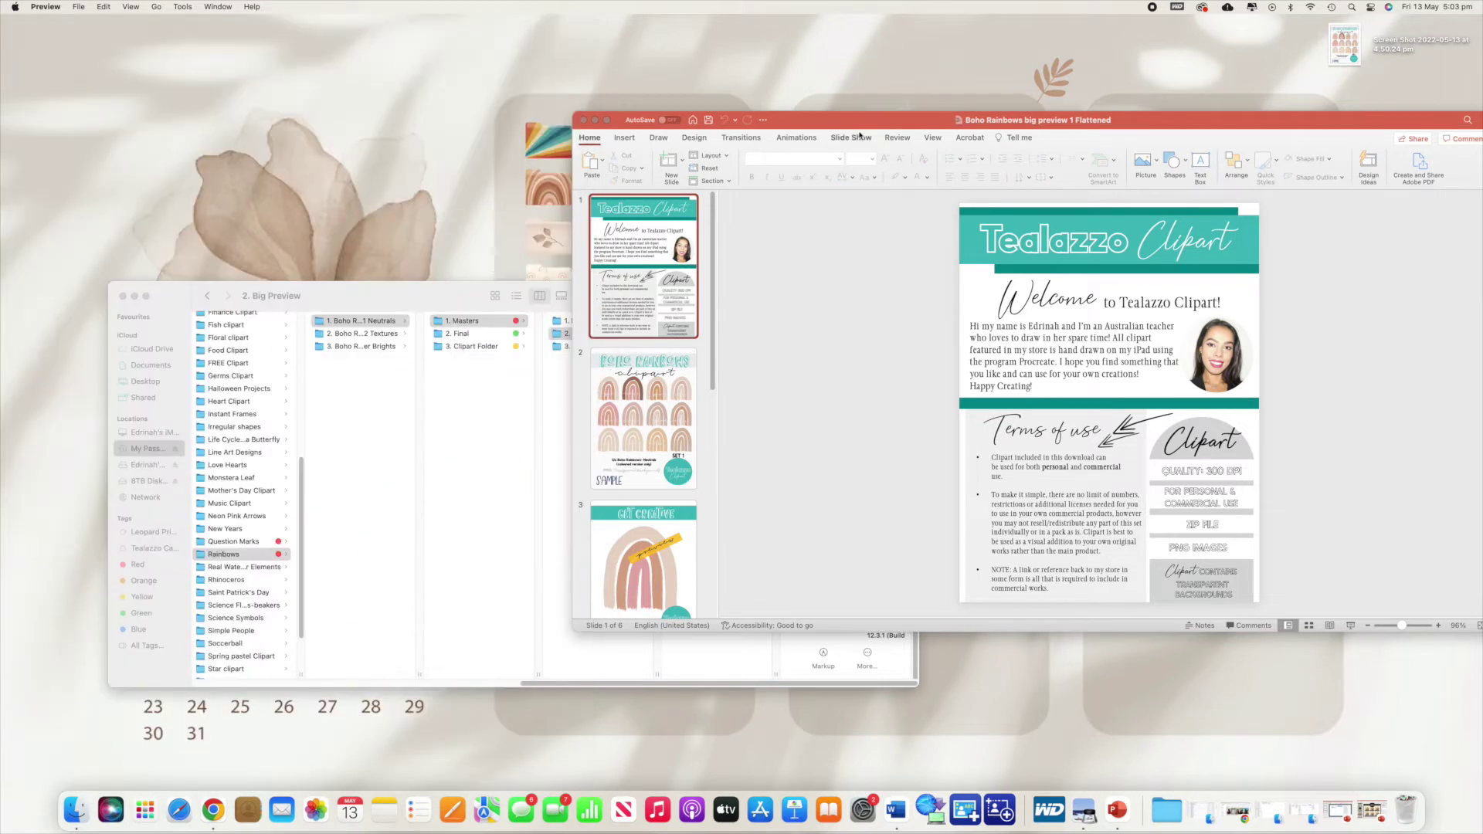
Move the Flattened presentation window clear and go through slides 2 to 5 to examine their flattened preview images
{"action": "left_click_drag", "start_coordinate": [861, 124], "coordinate": [450, 66]}
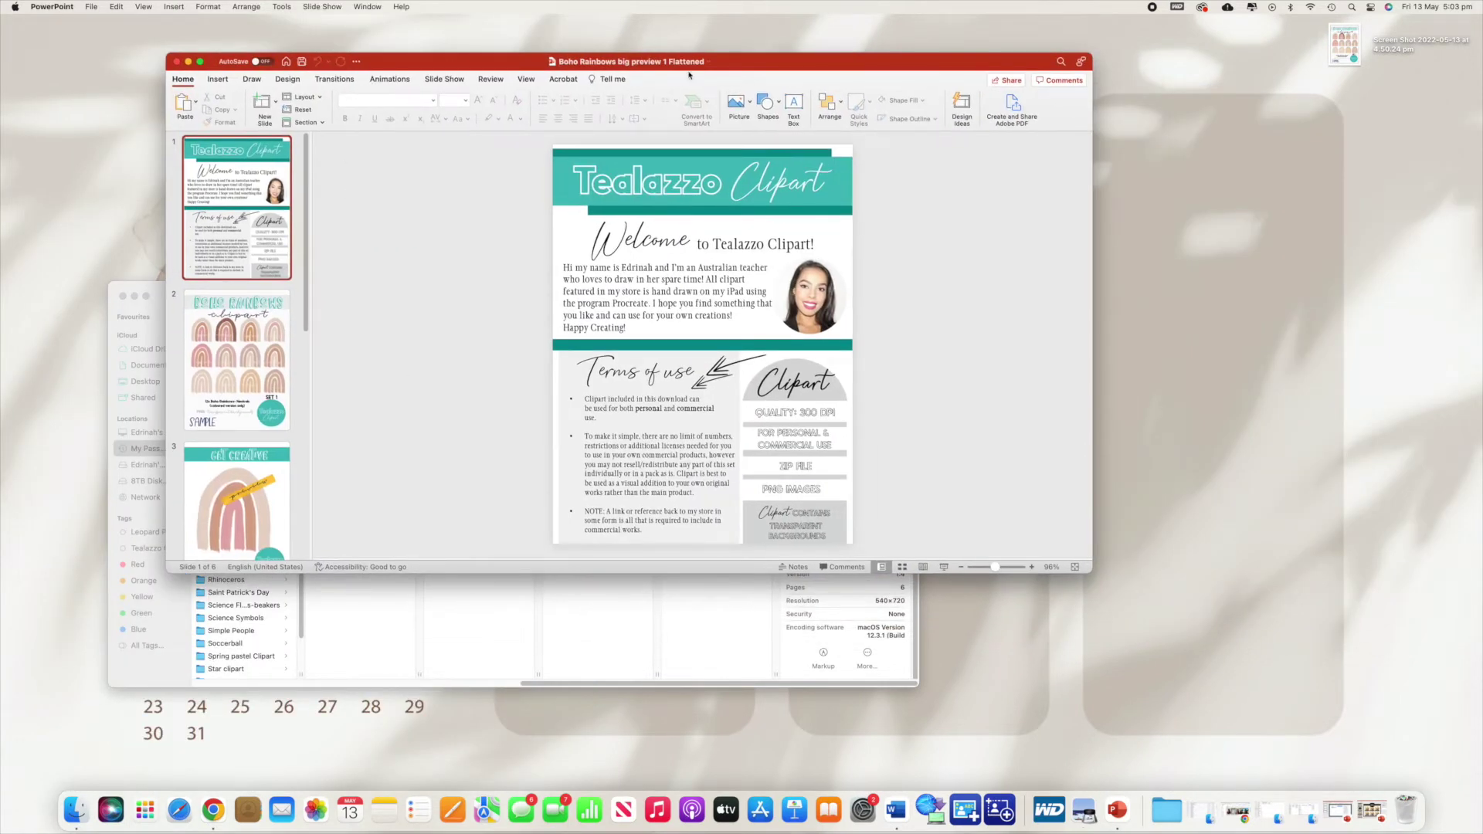
{"action": "scroll", "coordinate": [193, 269], "scroll_direction": "down", "scroll_amount": 1}
{"action": "left_click", "coordinate": [197, 294]}
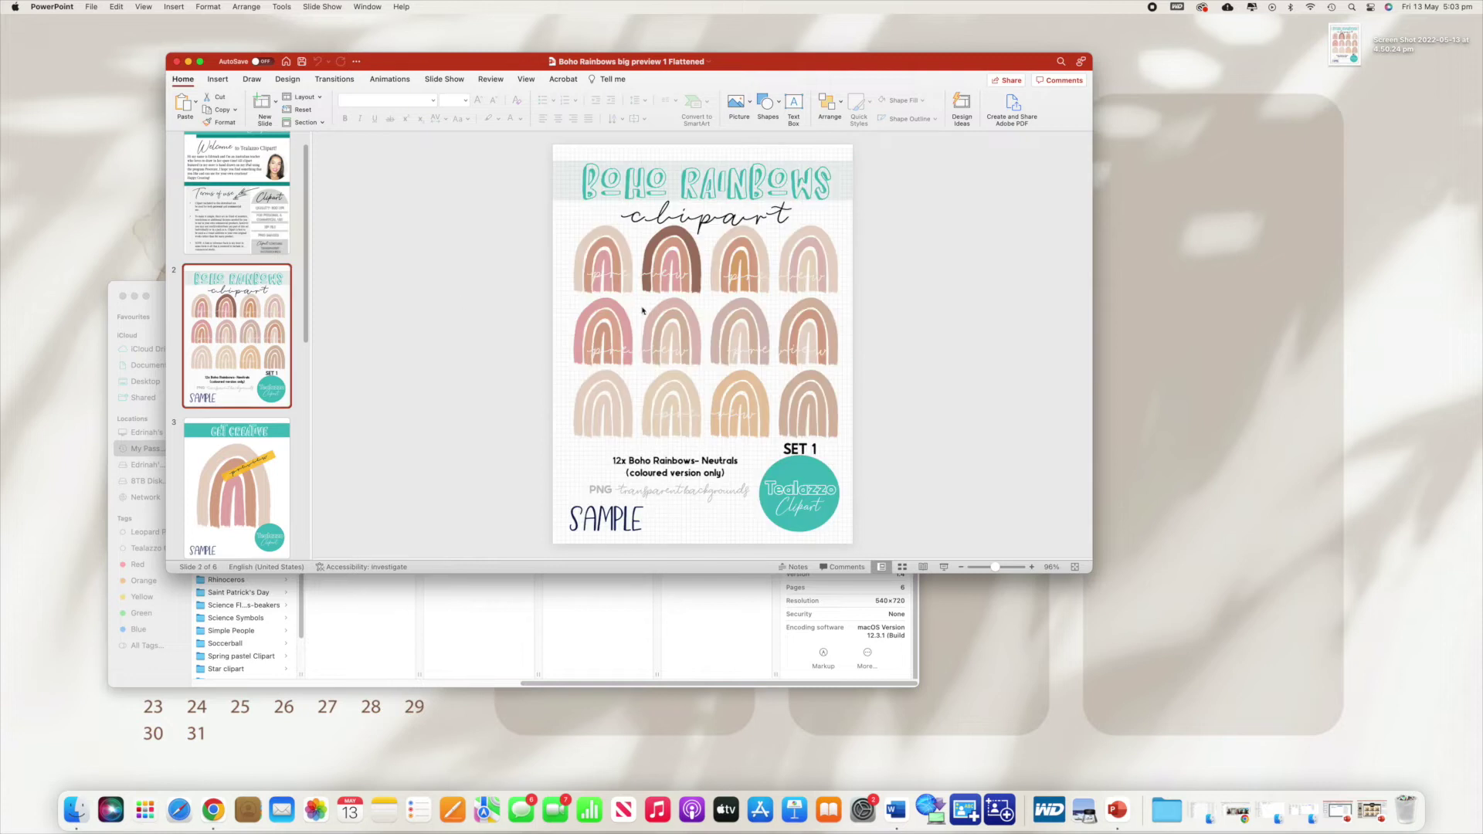
{"action": "left_click", "coordinate": [238, 472]}
{"action": "key", "text": "Down"}
{"action": "left_click", "coordinate": [248, 447]}
{"action": "scroll", "coordinate": [248, 447], "scroll_direction": "down", "scroll_amount": 2}
{"action": "left_click", "coordinate": [248, 446]}
{"action": "left_click", "coordinate": [263, 321]}
{"action": "scroll", "coordinate": [262, 321], "scroll_direction": "up", "scroll_amount": 2}
{"action": "key", "text": "Up"}
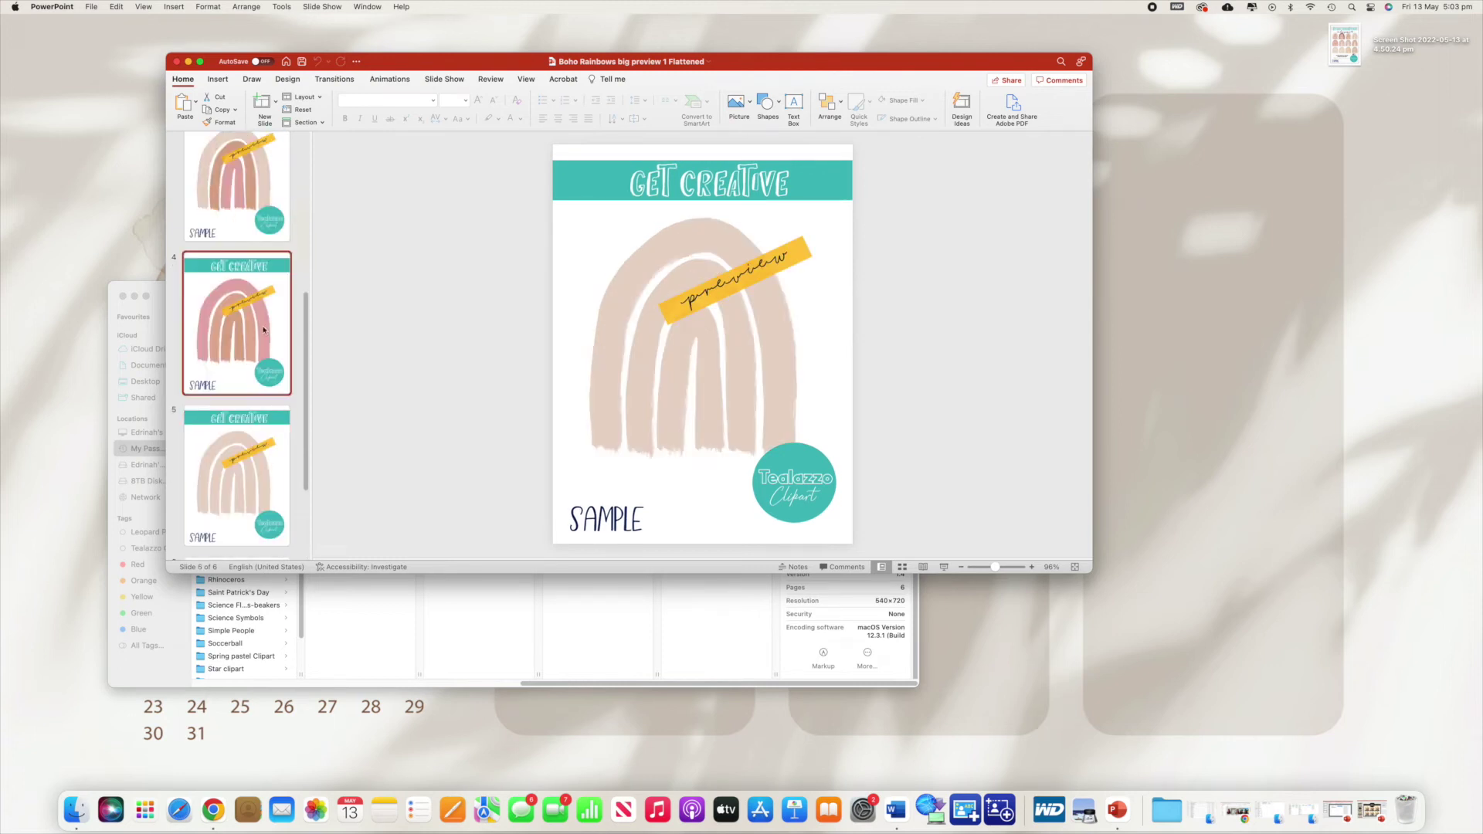
Return from slide 5 to the start of the Flattened presentation and view slides 1 and 2
{"action": "key", "text": "Up"}
{"action": "scroll", "coordinate": [308, 321], "scroll_direction": "up", "scroll_amount": 3}
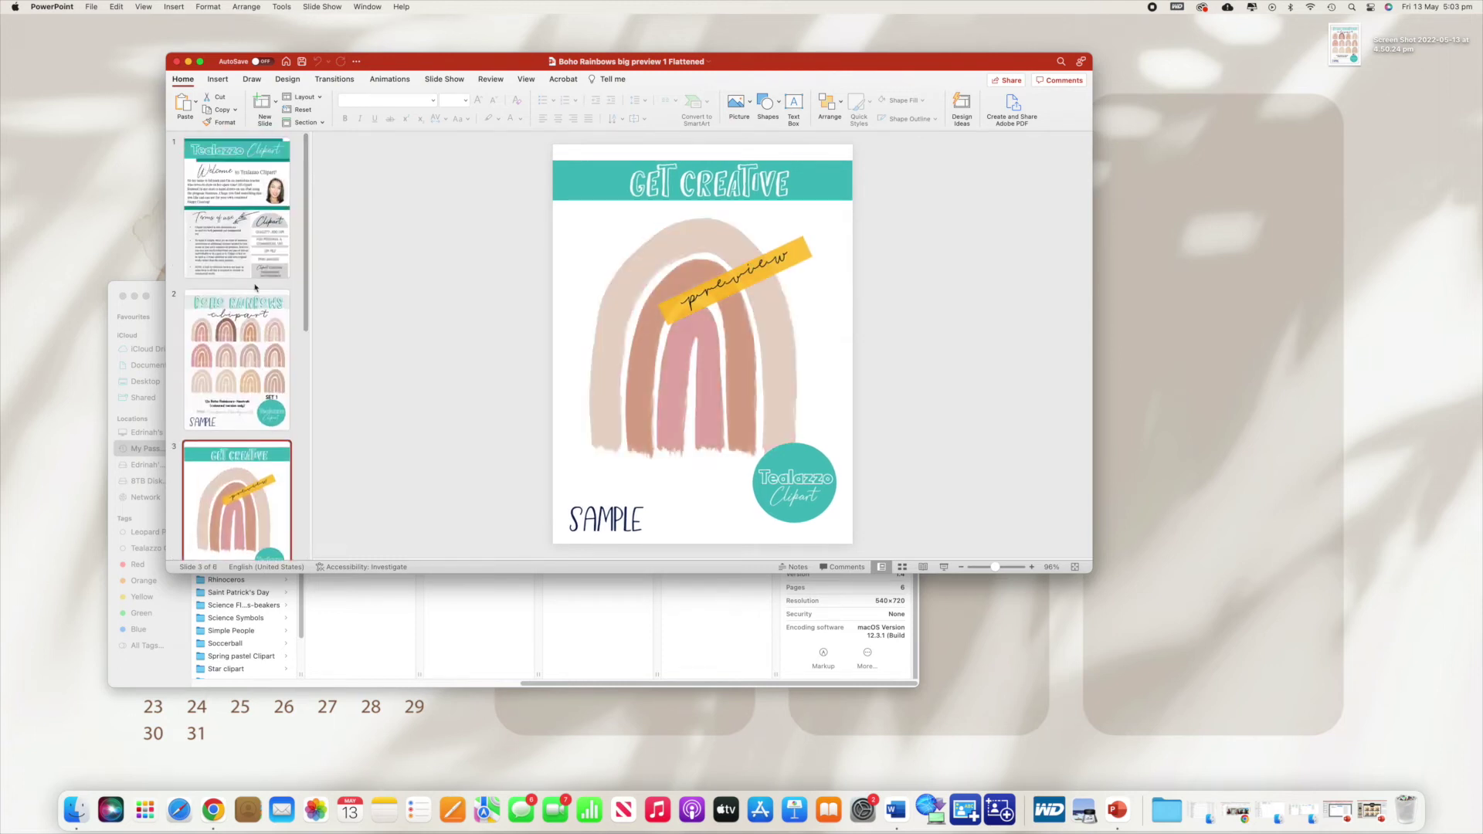
{"action": "key", "text": "Up"}
{"action": "key", "text": "Up"}
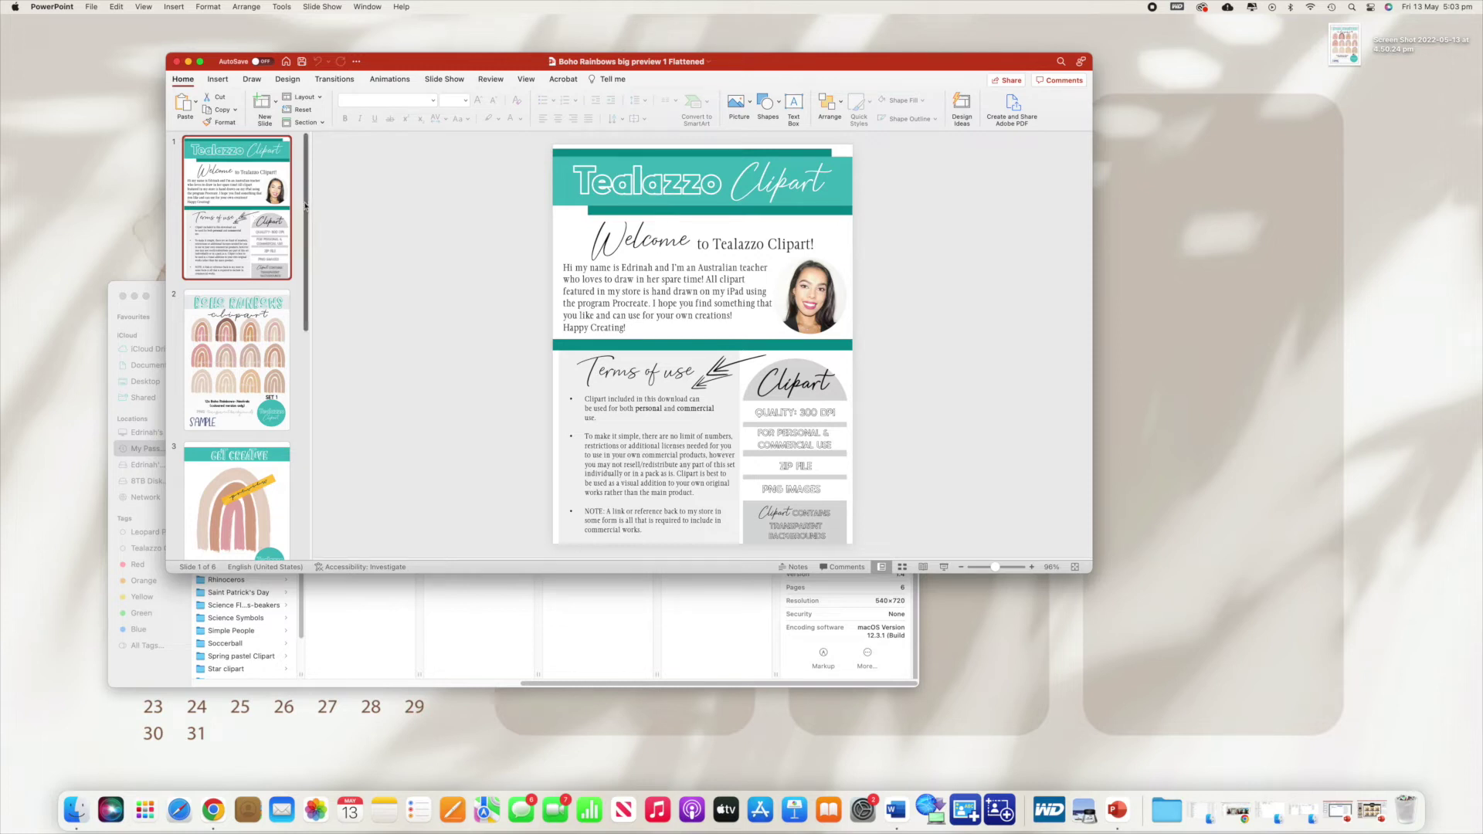
{"action": "left_click", "coordinate": [261, 308]}
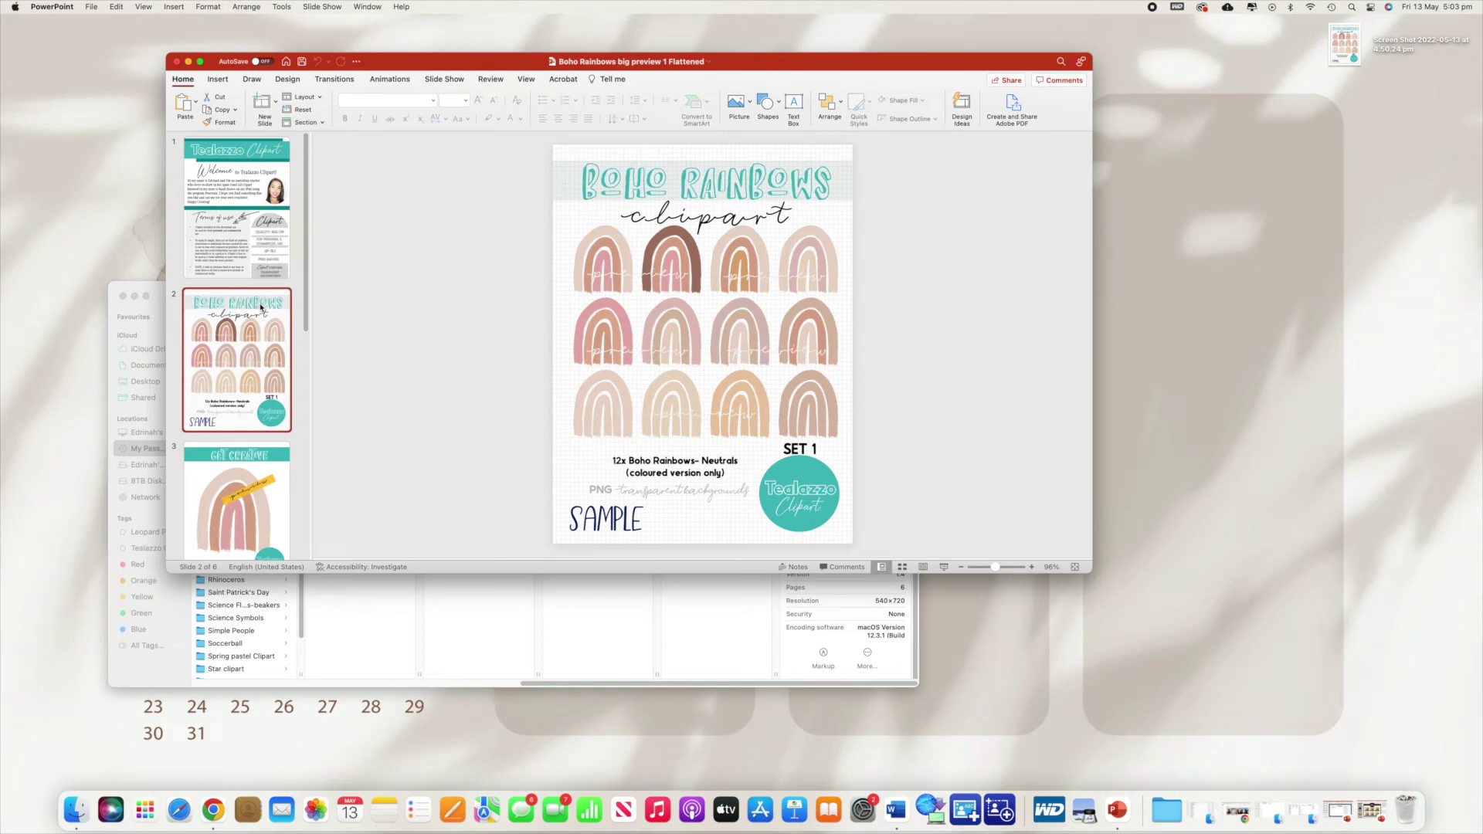
Go through slides 3 to 6 of the Flattened presentation and return to slide 2 with the rainbow set
{"action": "scroll", "coordinate": [279, 339], "scroll_direction": "down", "scroll_amount": 5}
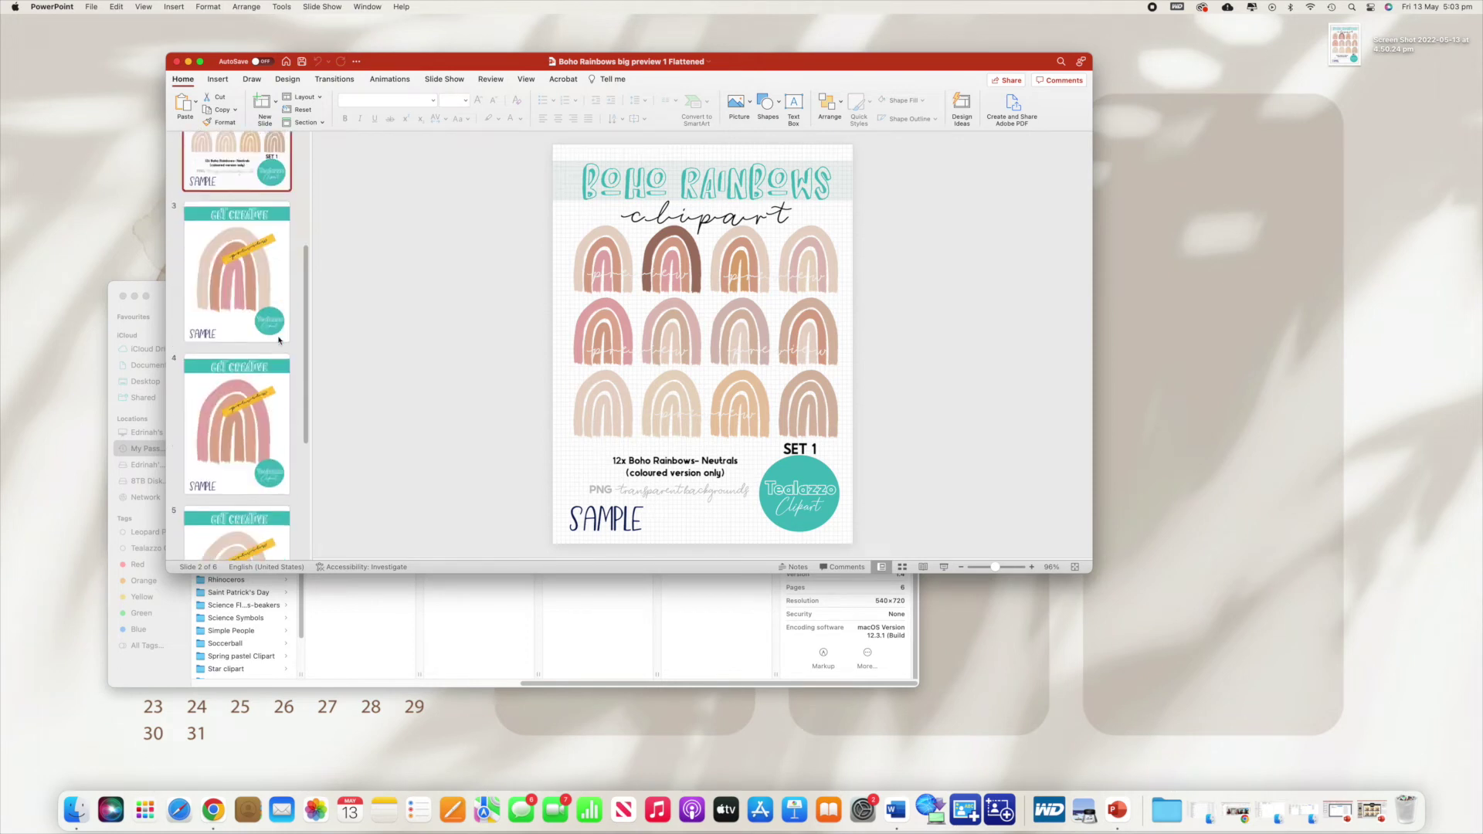
{"action": "left_click", "coordinate": [217, 286]}
{"action": "key", "text": "Down"}
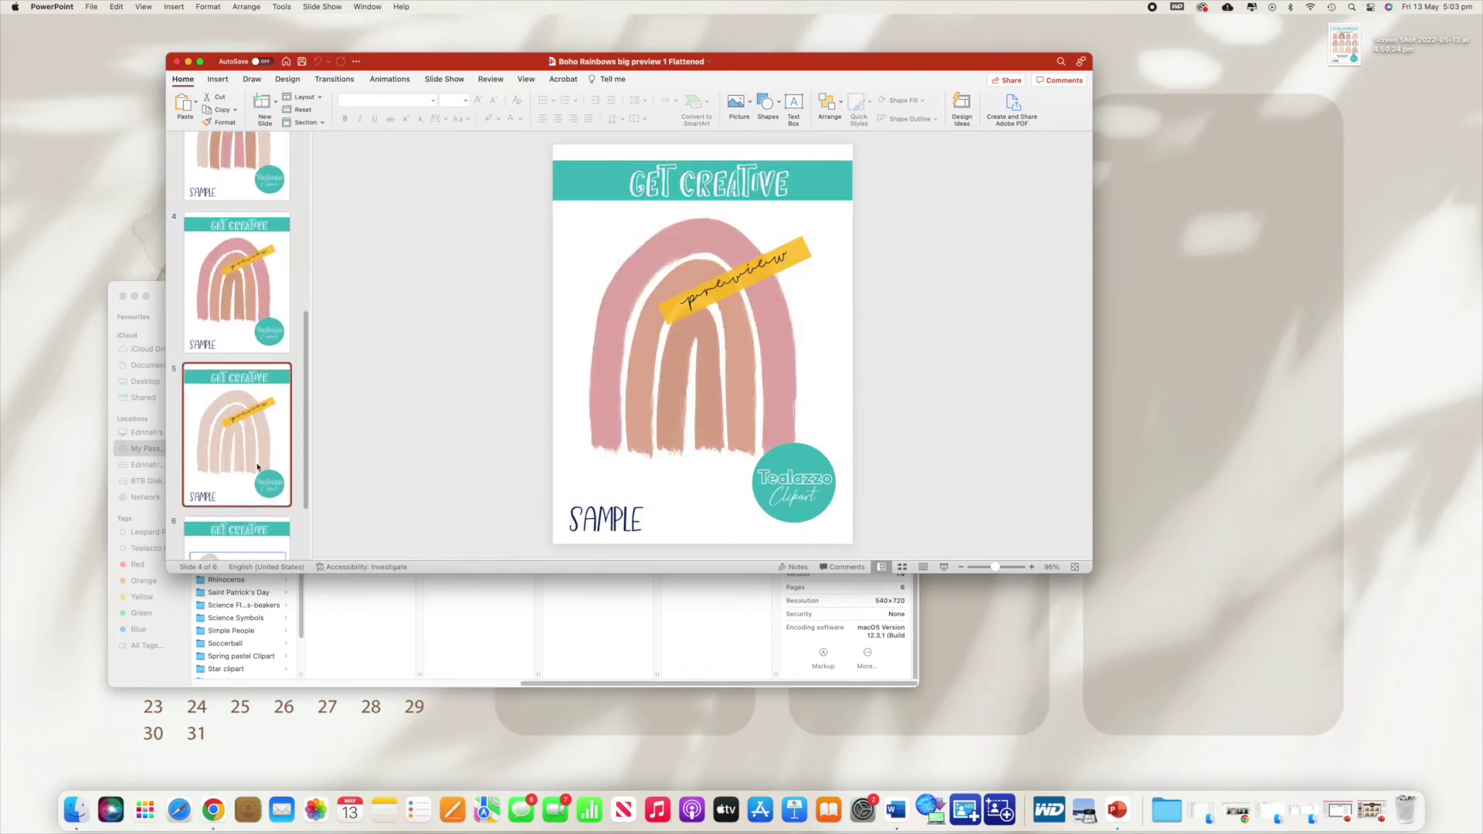
{"action": "key", "text": "Down"}
{"action": "key", "text": "Down"}
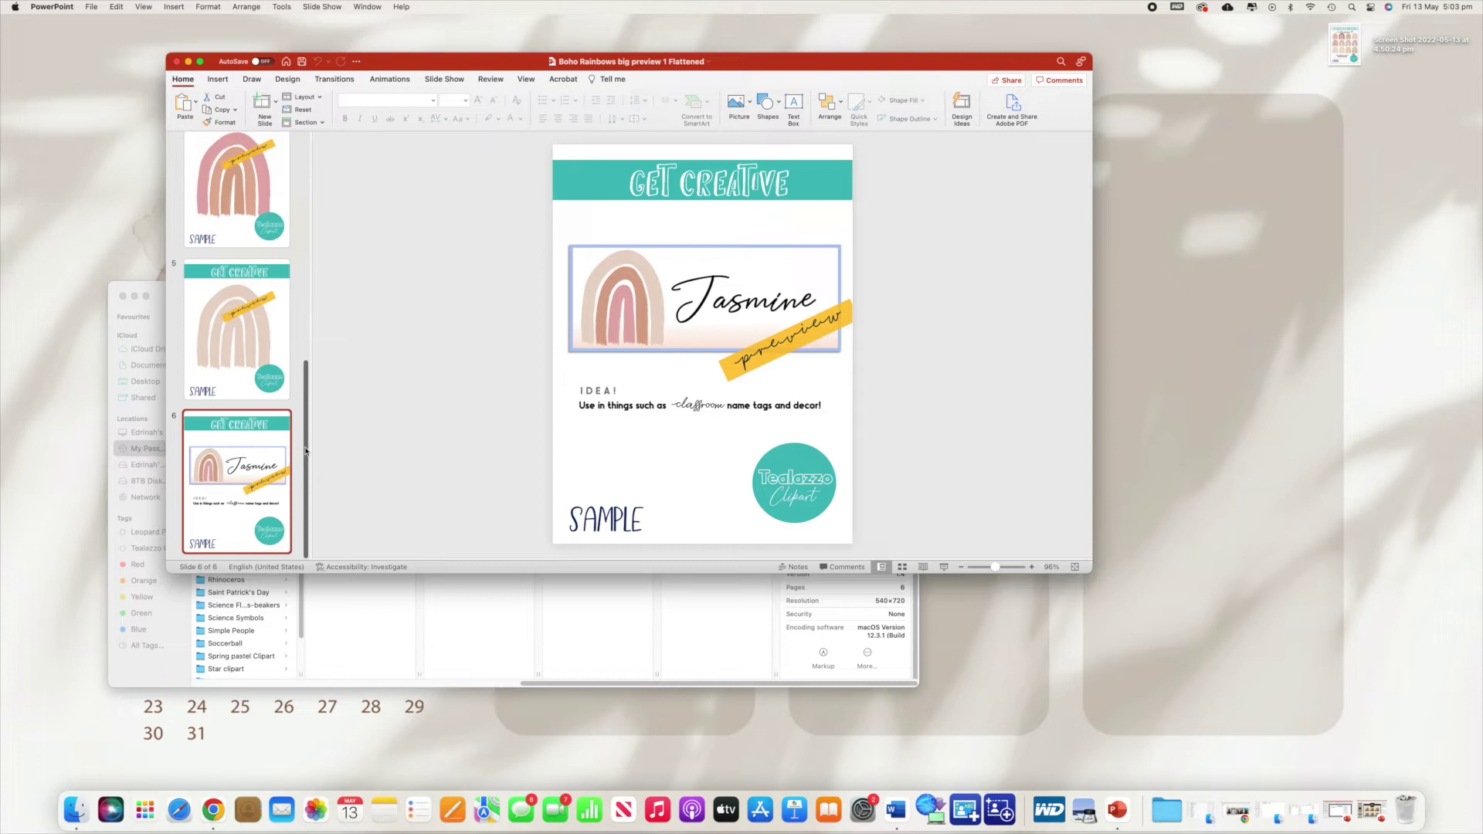
{"action": "left_click_drag", "start_coordinate": [306, 451], "coordinate": [301, 253]}
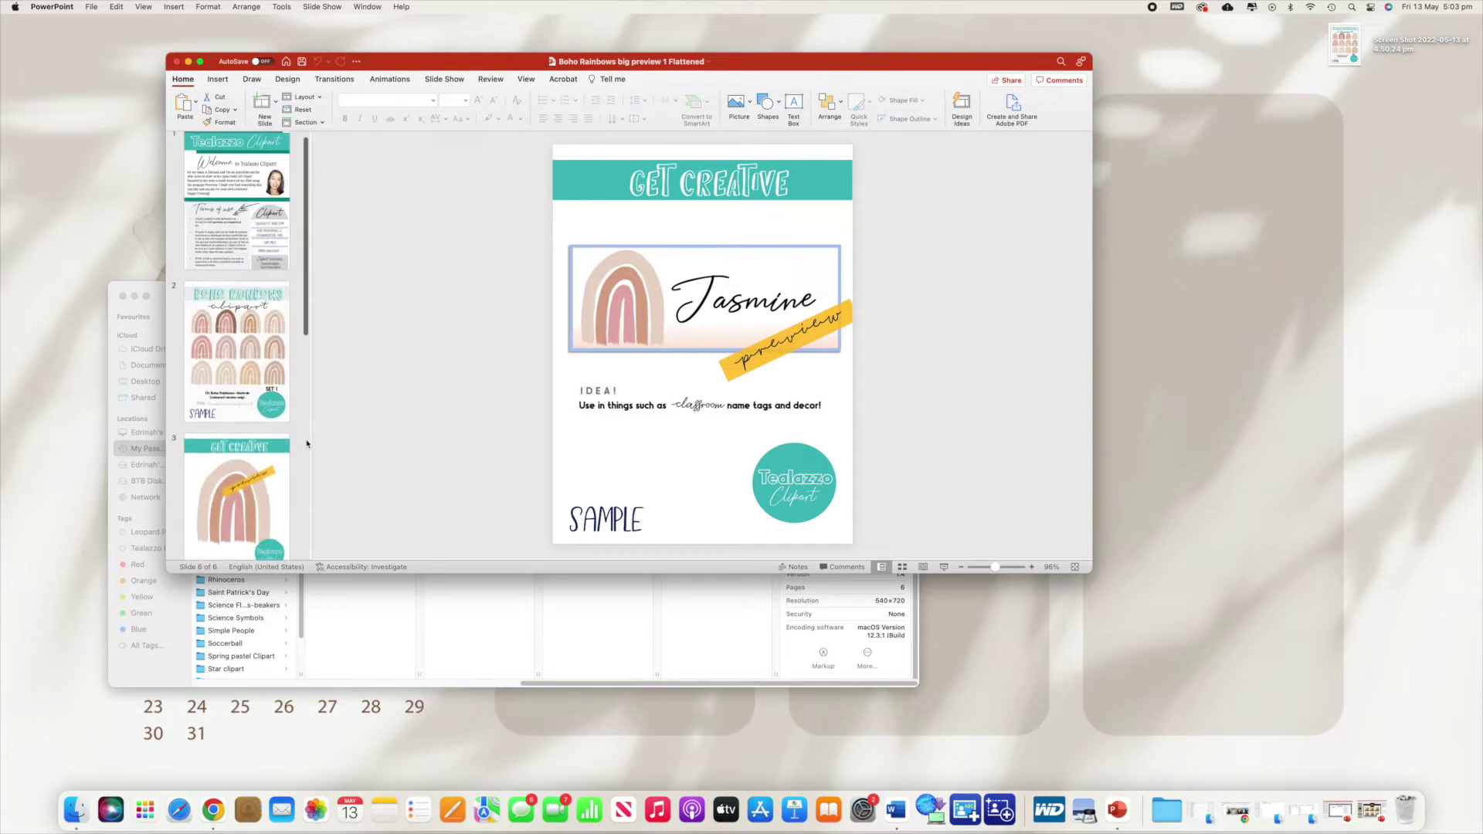
{"action": "left_click", "coordinate": [241, 208]}
{"action": "left_click", "coordinate": [236, 340]}
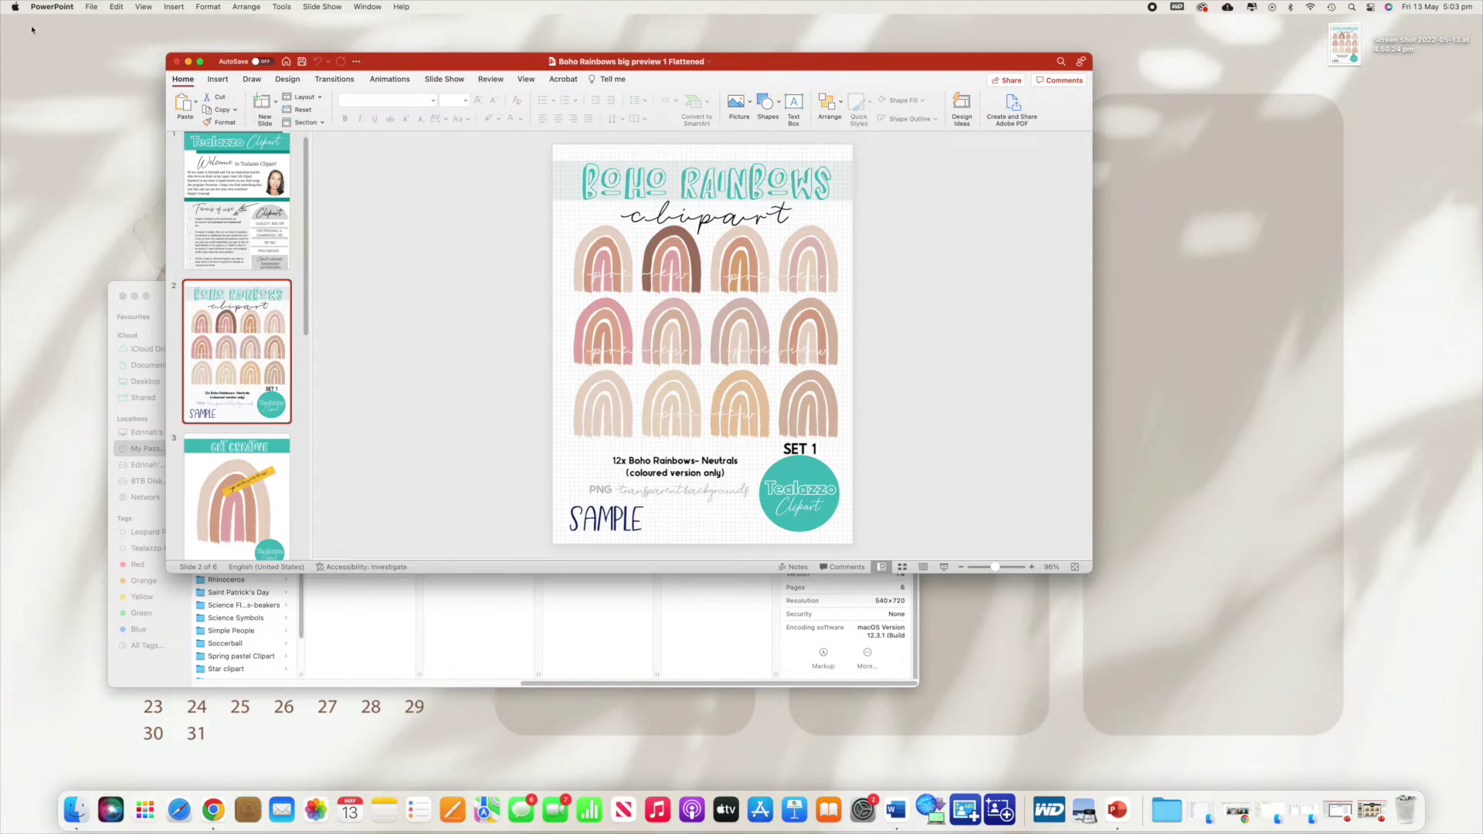
Start exporting the Flattened presentation as a PDF into 2. Big Preview under 2. Final, and cancel the export
{"action": "left_click", "coordinate": [91, 7]}
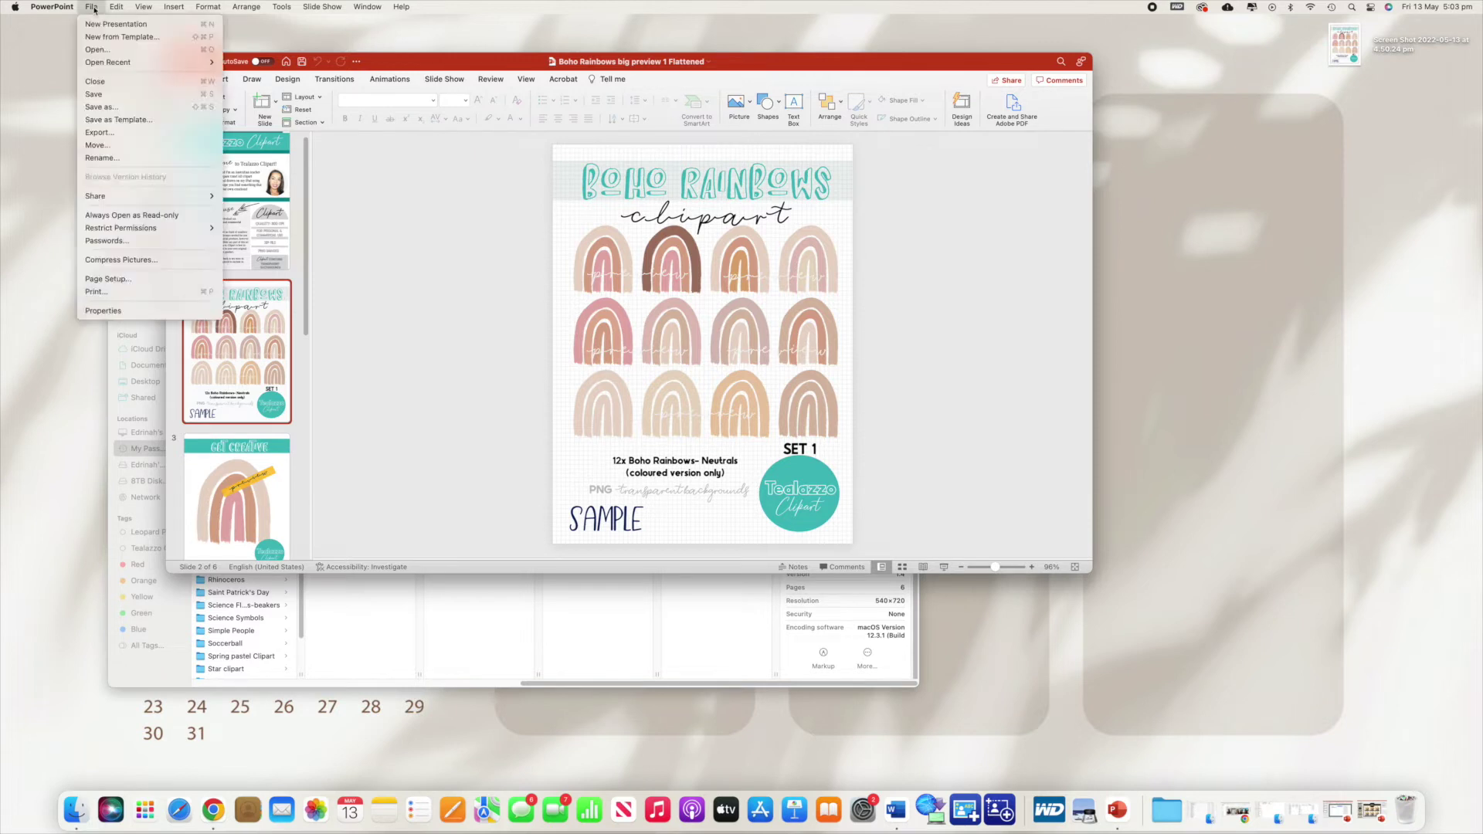
{"action": "left_click", "coordinate": [119, 135]}
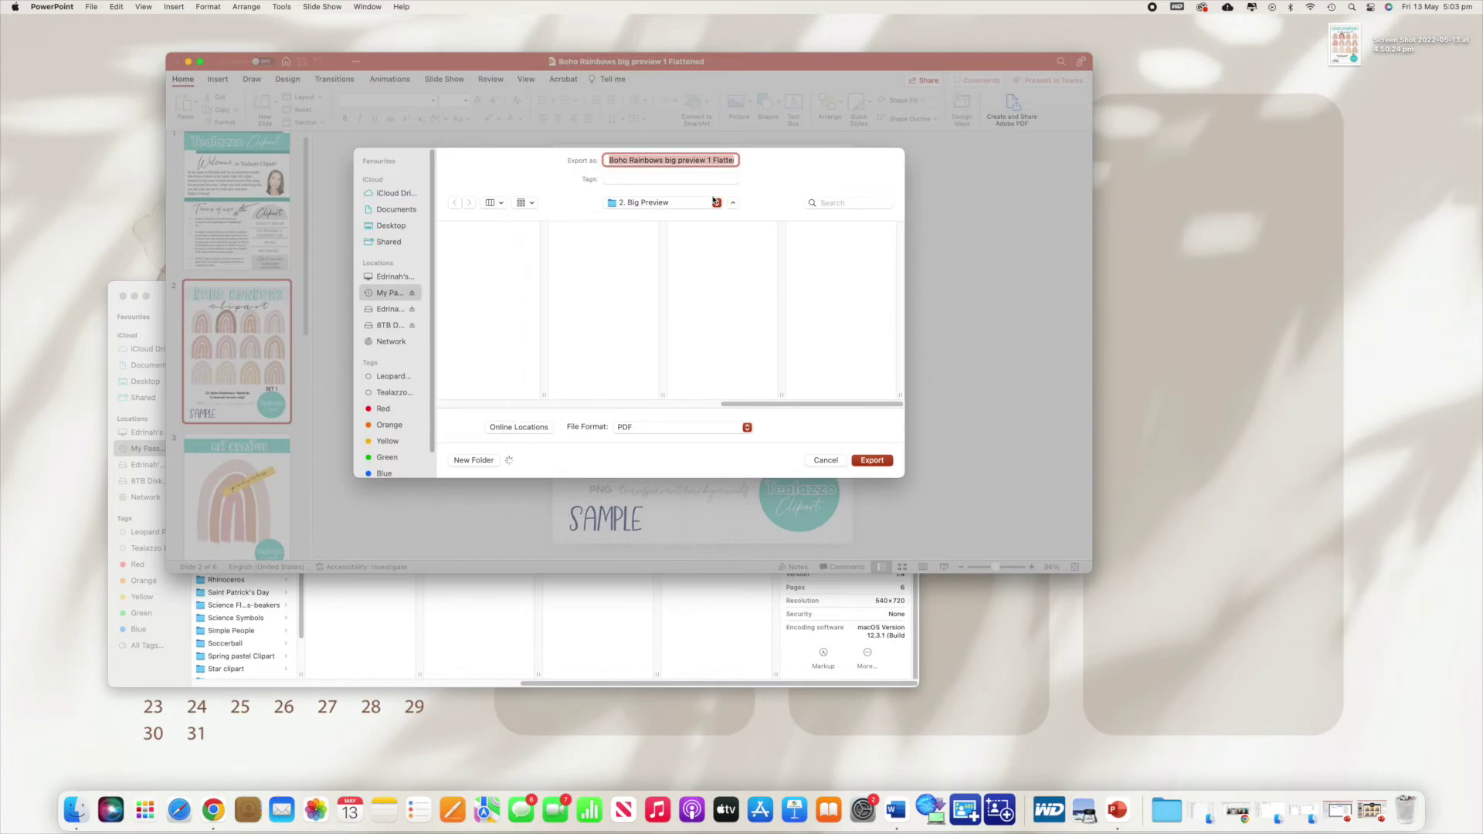
{"action": "left_click", "coordinate": [598, 244]}
{"action": "left_click", "coordinate": [726, 246]}
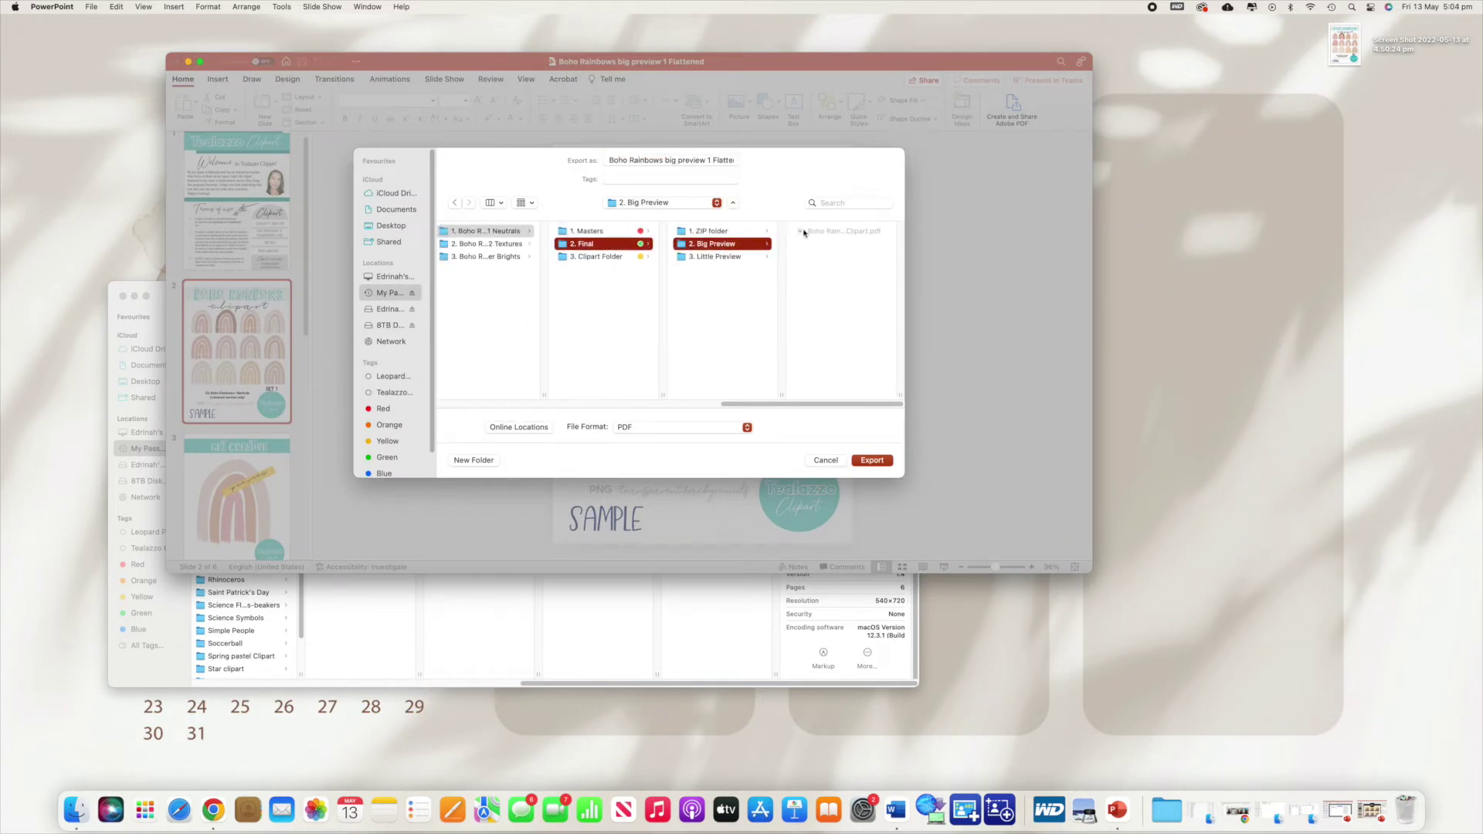
{"action": "left_click", "coordinate": [826, 460]}
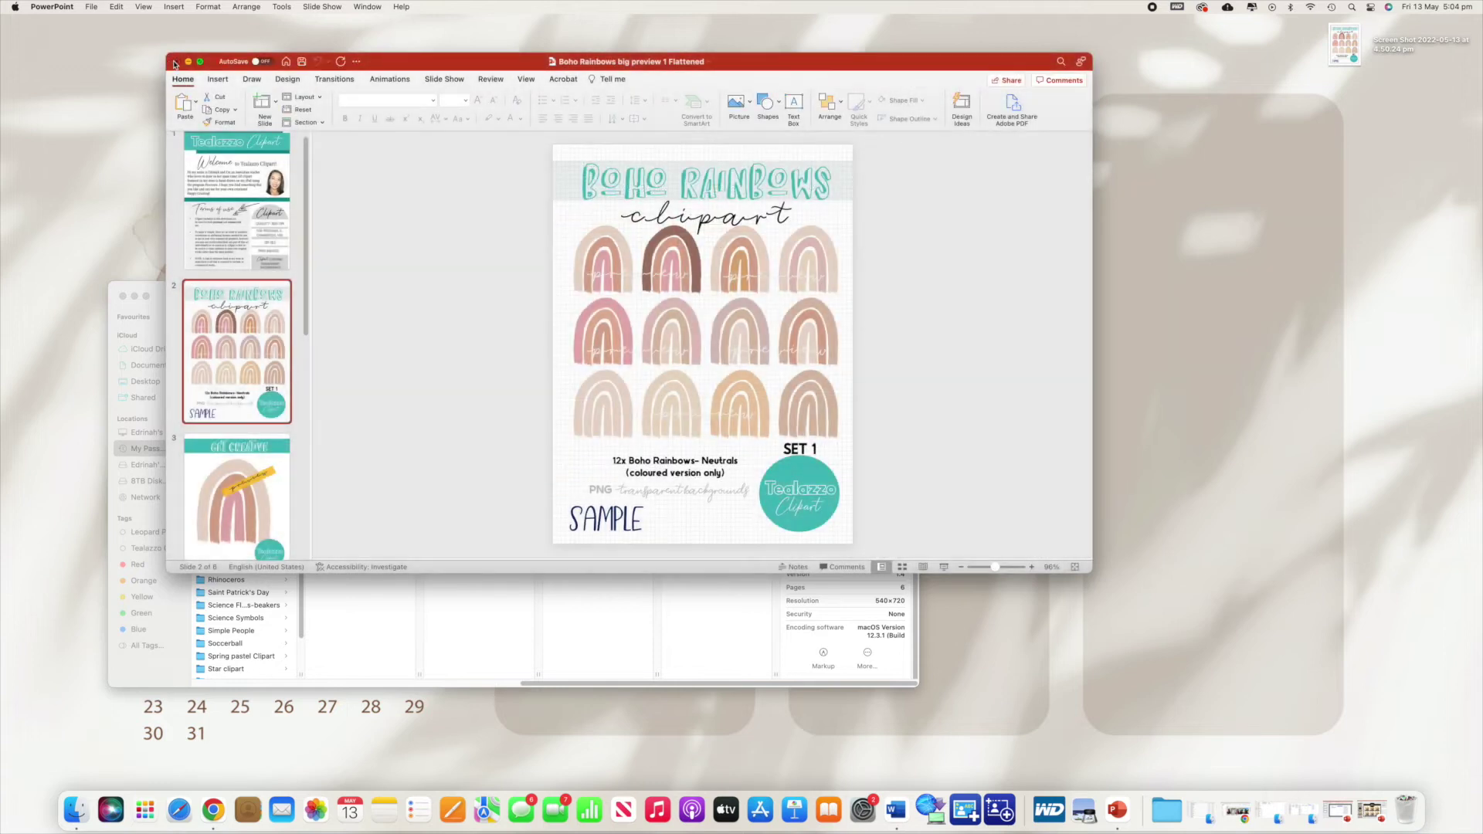
Close the Flattened presentation and open the Boho Rainbows Big Preview PDF from 2. Final > 2. Big Preview
{"action": "left_click", "coordinate": [177, 61]}
{"action": "left_click", "coordinate": [485, 338]}
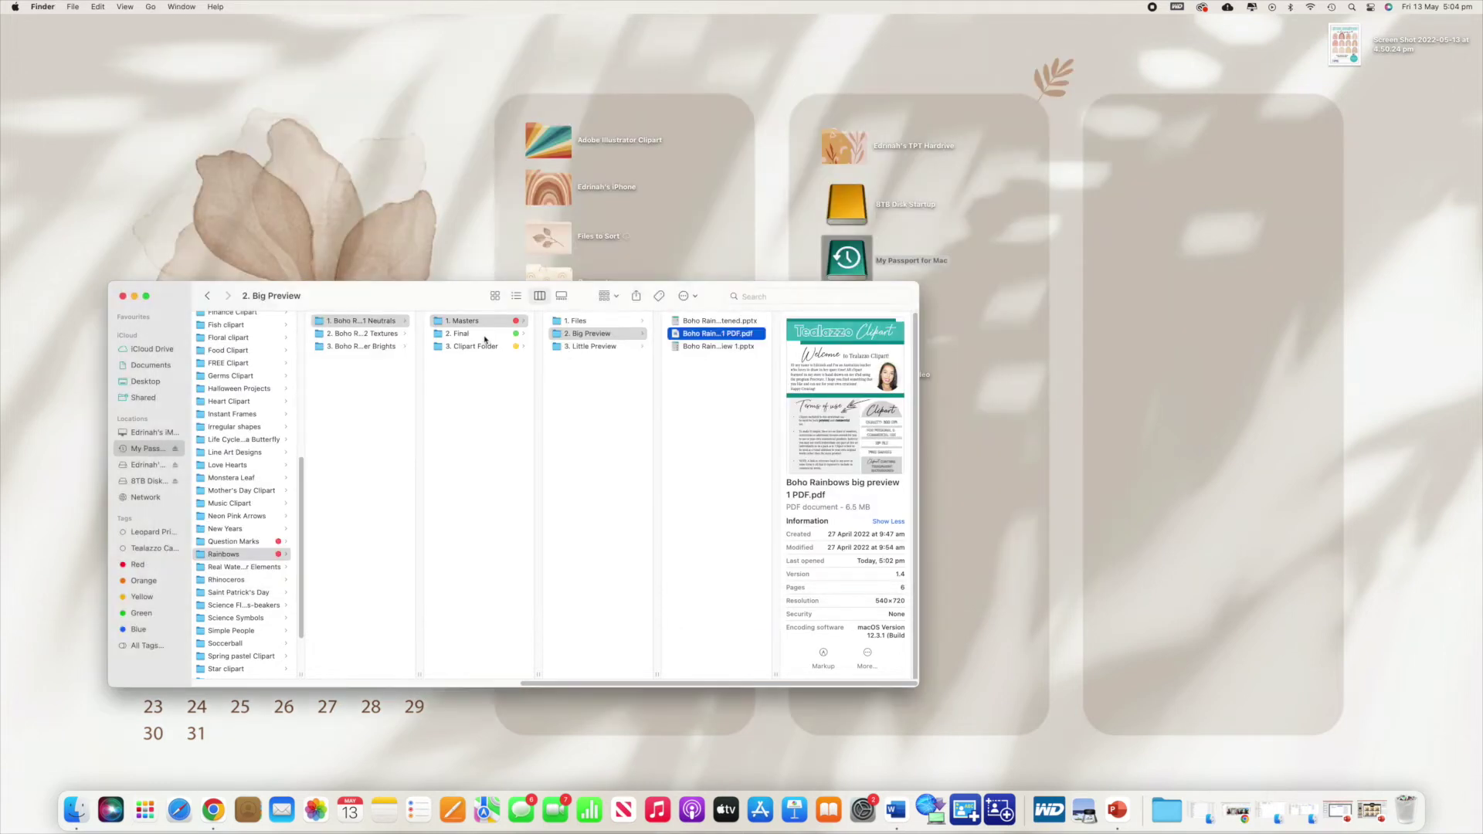
{"action": "left_click", "coordinate": [486, 334]}
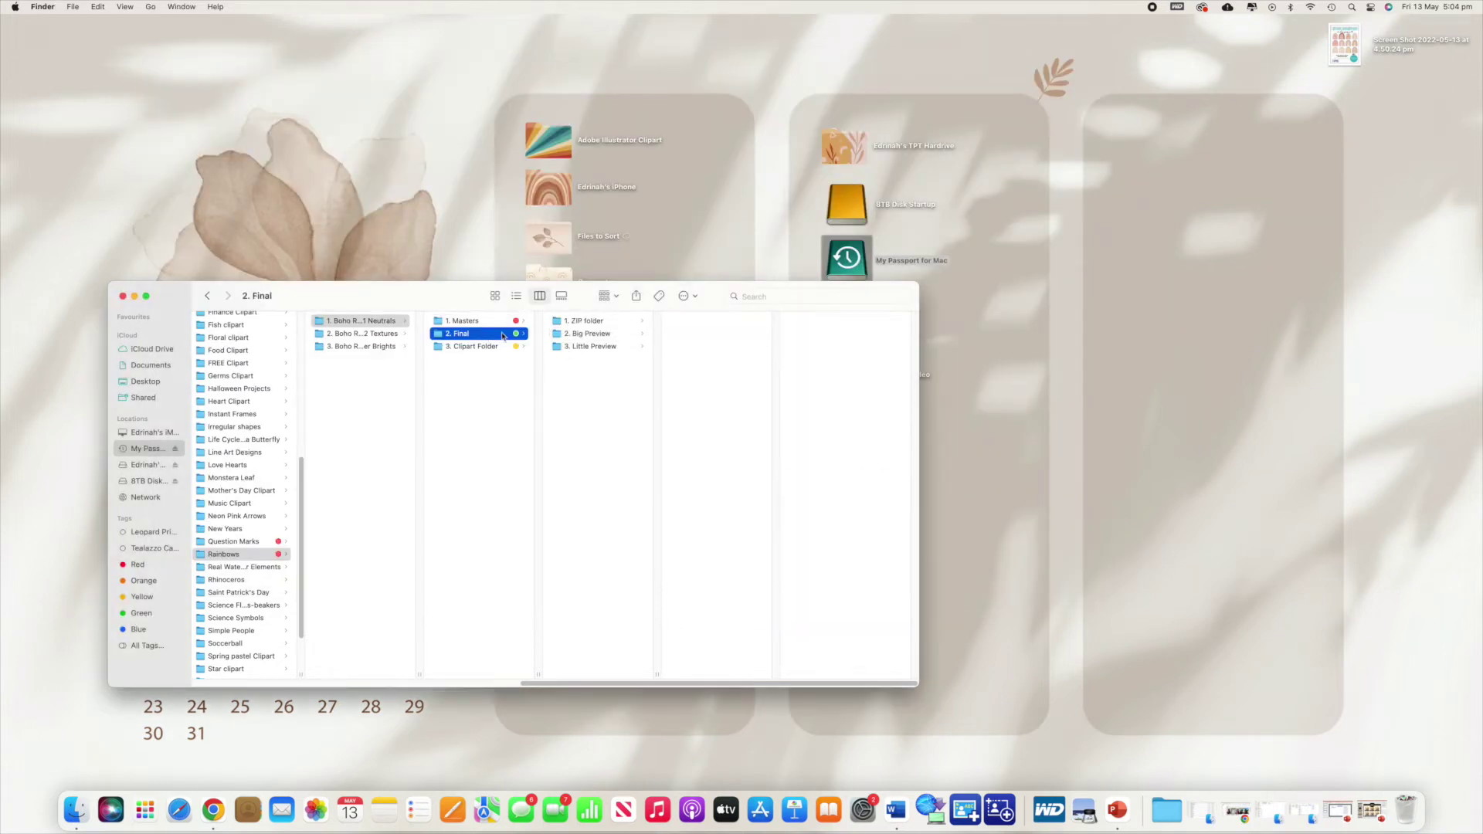
{"action": "left_click", "coordinate": [599, 334]}
{"action": "double_click", "coordinate": [721, 323]}
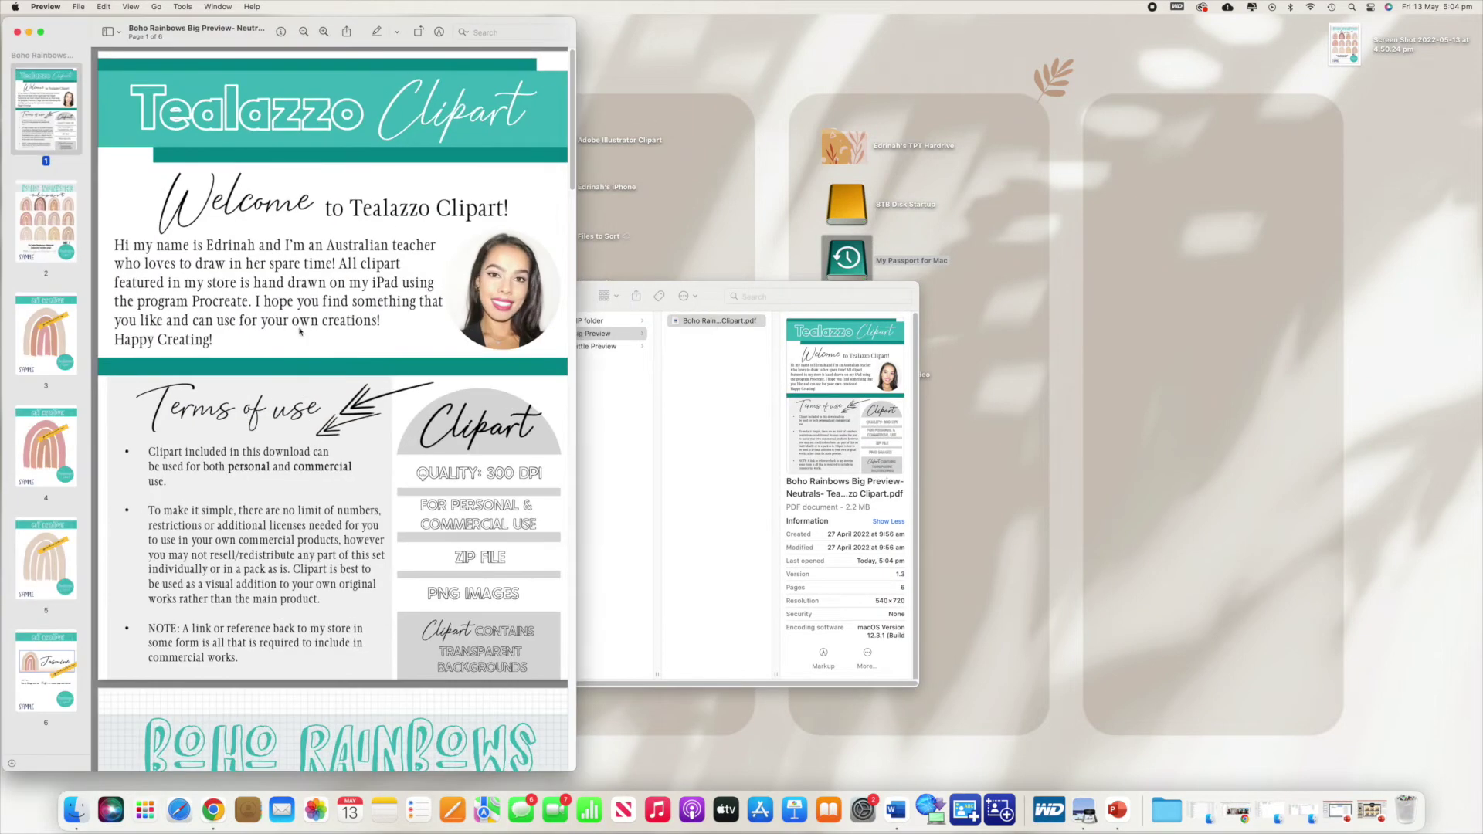
Select the flattened rainbow image on page 2 of the Big Preview PDF and copy it
{"action": "scroll", "coordinate": [390, 448], "scroll_direction": "down", "scroll_amount": 7}
{"action": "left_click", "coordinate": [394, 454]}
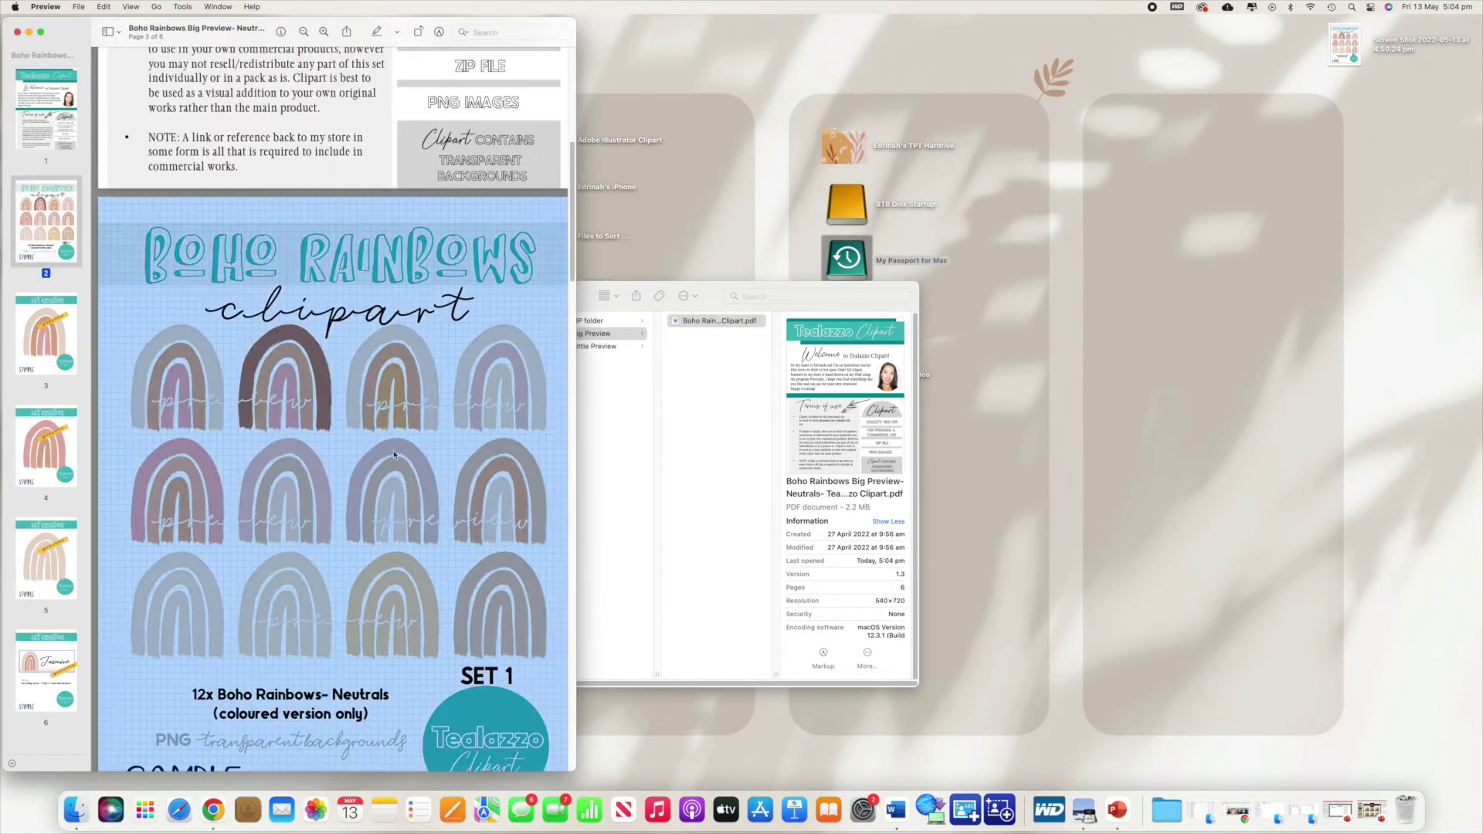
{"action": "scroll", "coordinate": [394, 454], "scroll_direction": "down", "scroll_amount": 5}
{"action": "right_click", "coordinate": [379, 287]}
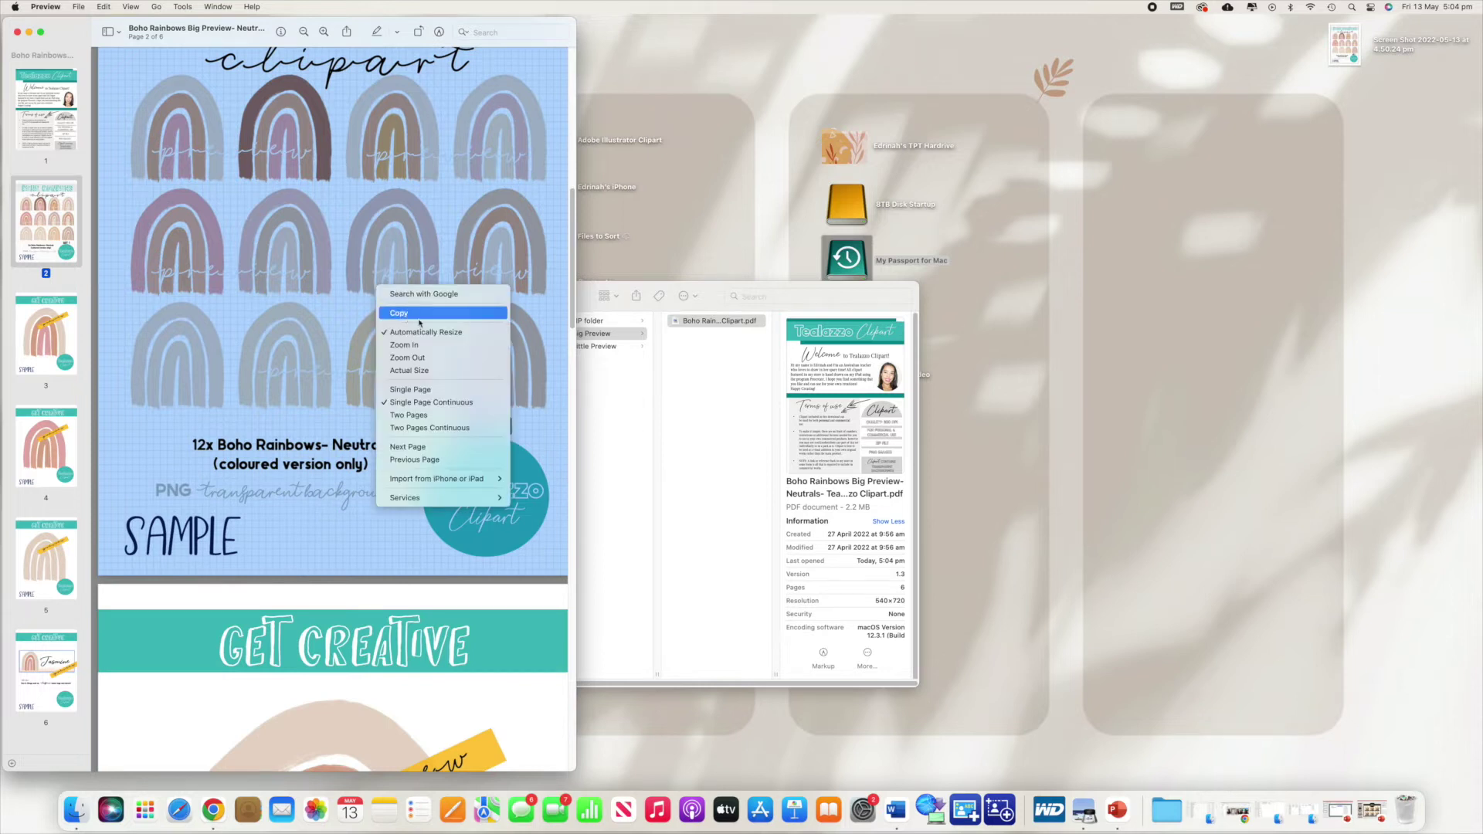
{"action": "left_click", "coordinate": [419, 313]}
Switch to PowerPoint, create a blank presentation and paste the copied page image onto its title slide
{"action": "left_click", "coordinate": [1117, 810]}
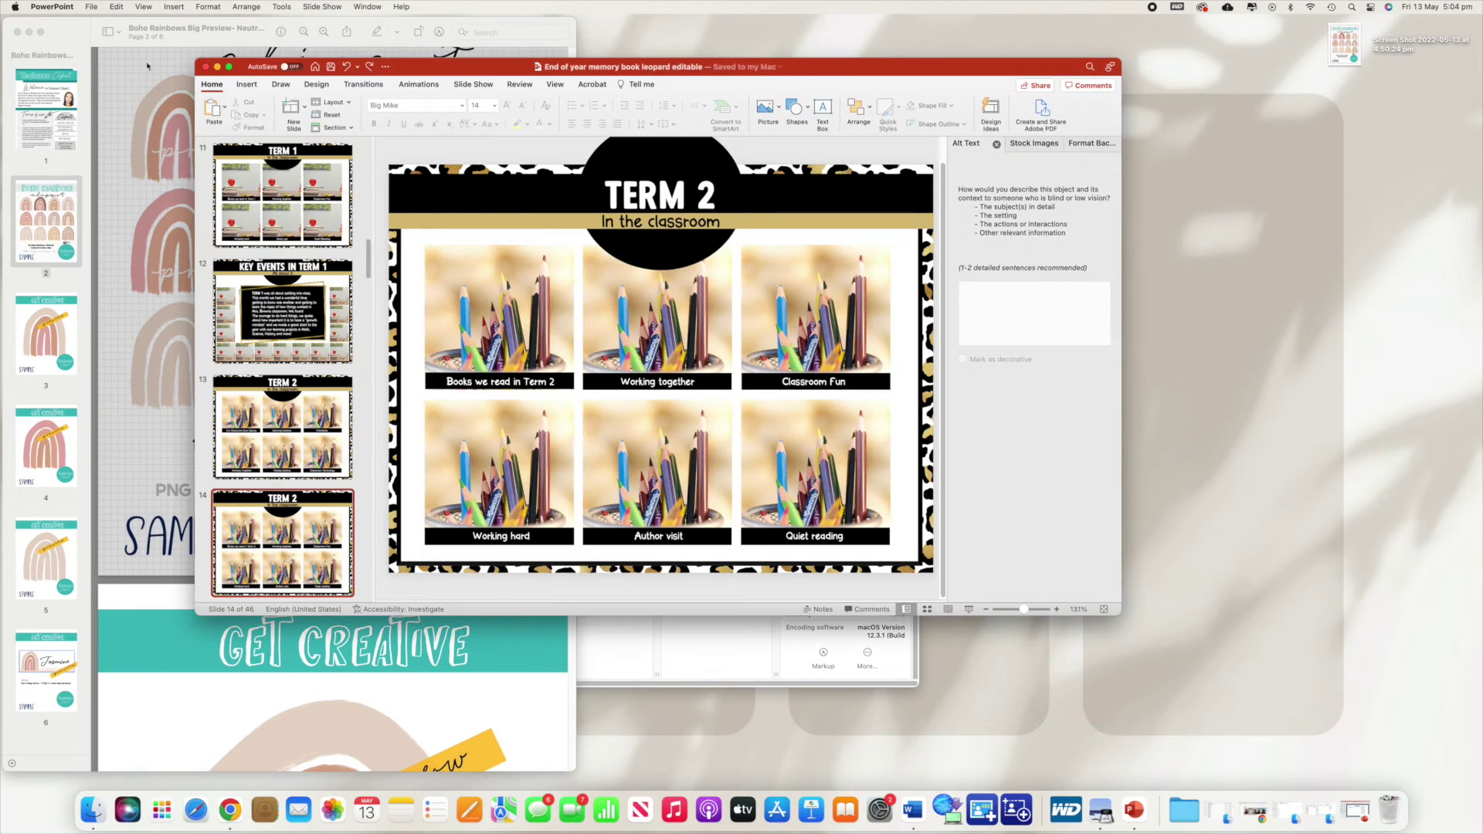
{"action": "left_click", "coordinate": [90, 7]}
{"action": "left_click", "coordinate": [116, 24]}
{"action": "left_click", "coordinate": [219, 68]}
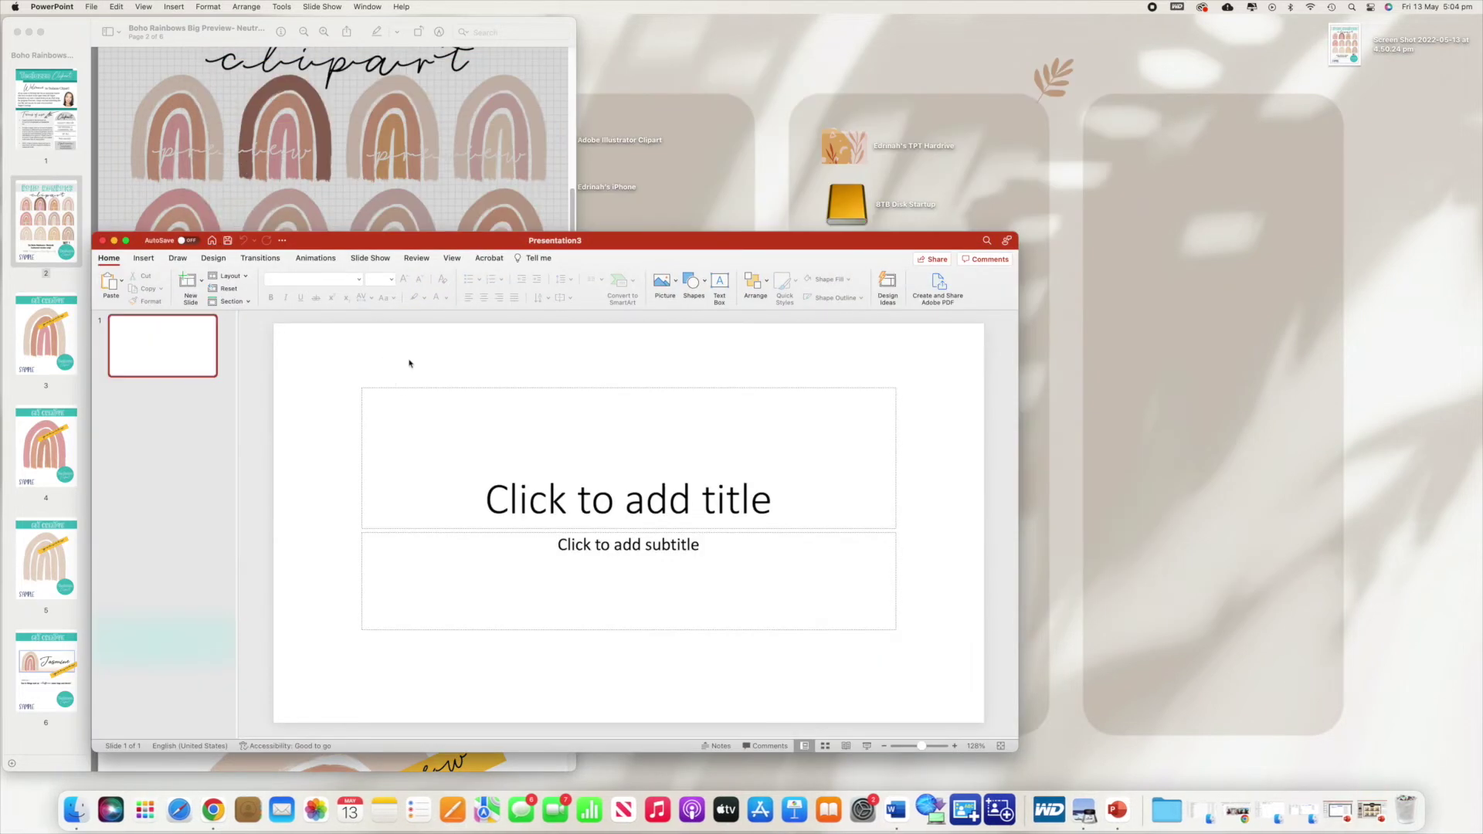
{"action": "key", "text": "super+v"}
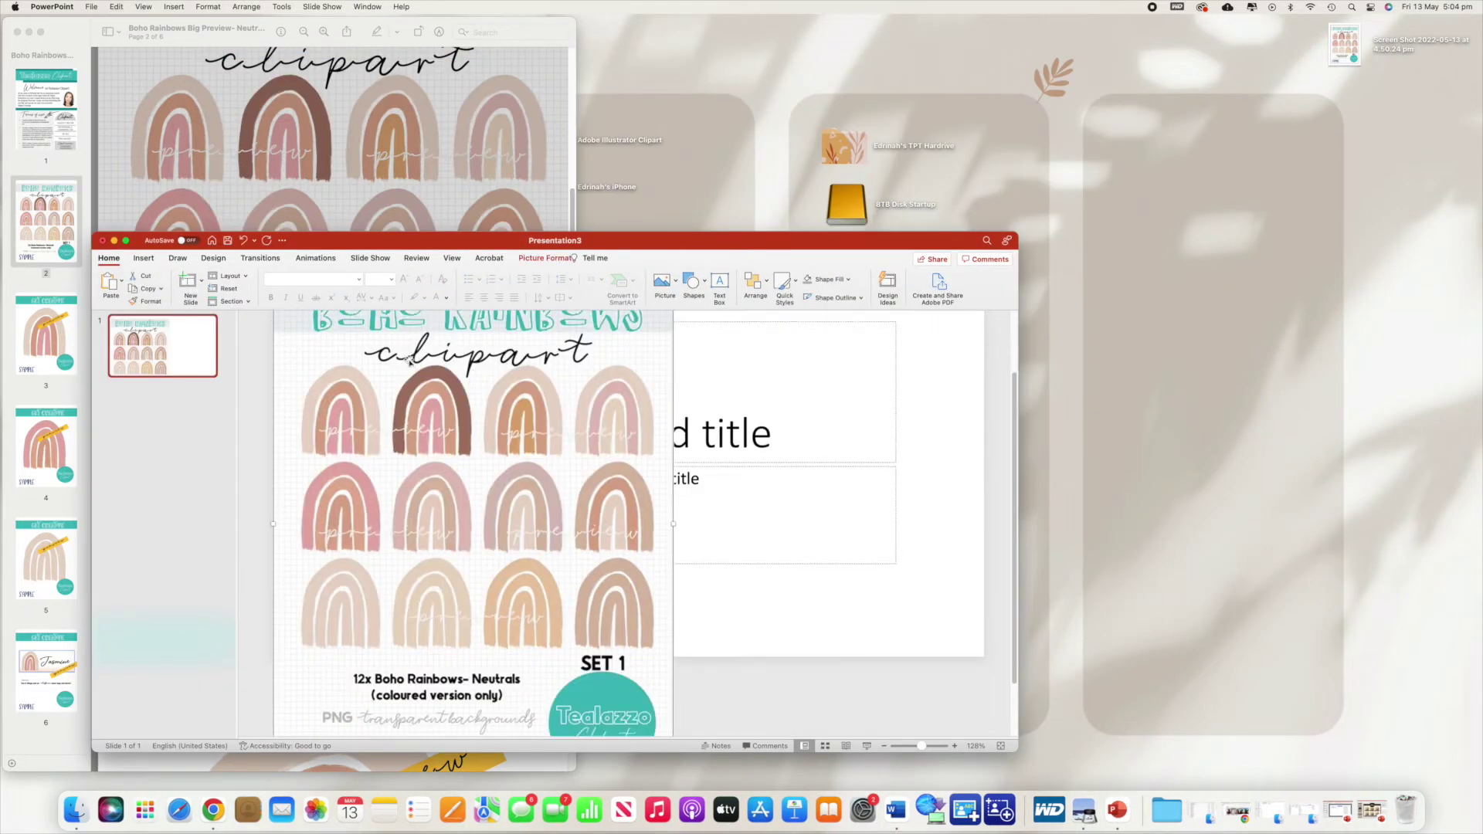
Move the pasted page image around the slide as one picture, and discard it together with the blank presentation
{"action": "left_click_drag", "start_coordinate": [501, 382], "coordinate": [562, 447]}
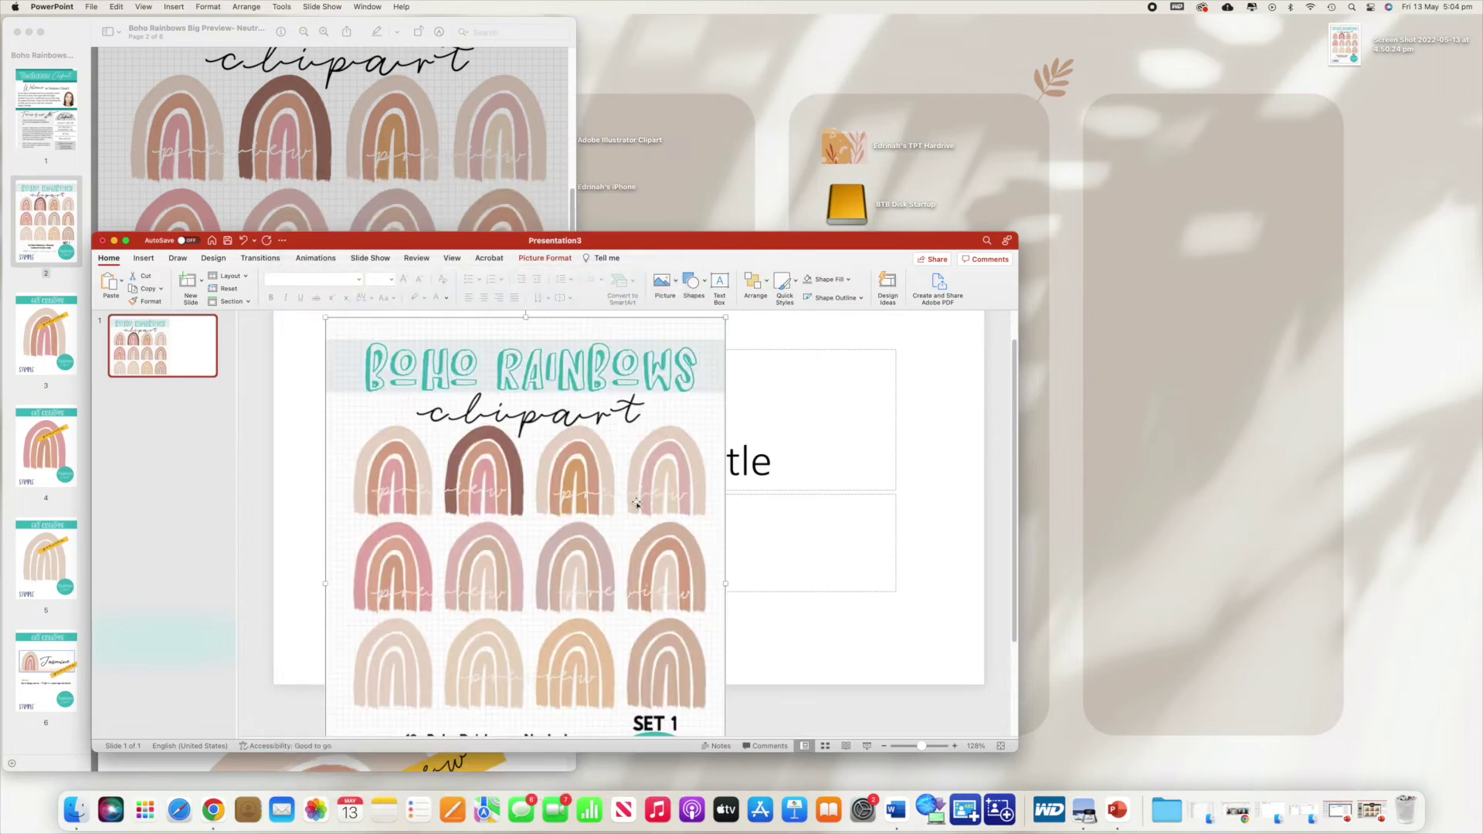
{"action": "left_click_drag", "start_coordinate": [473, 395], "coordinate": [559, 384]}
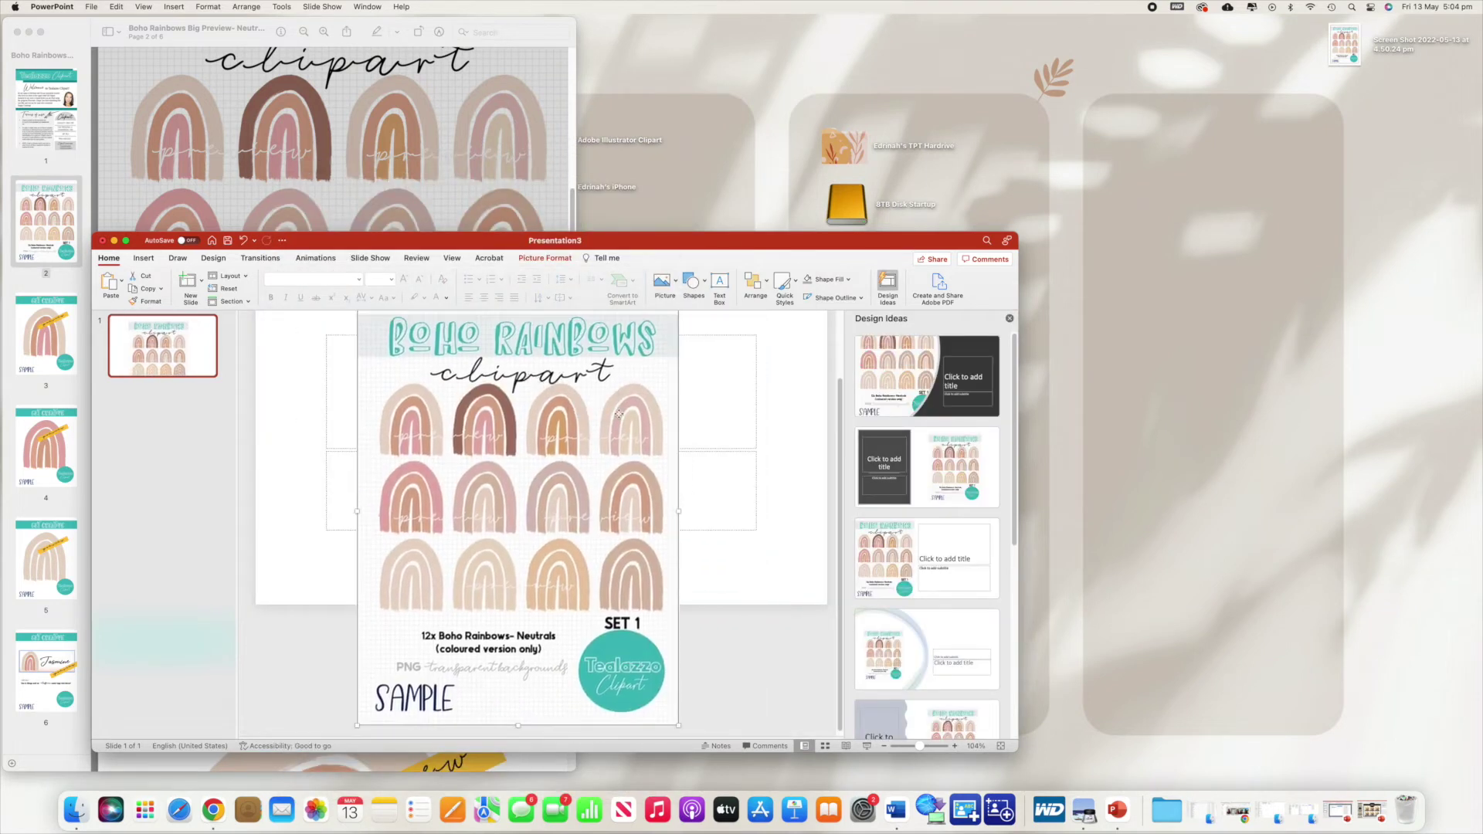
{"action": "key", "text": "BackSpace"}
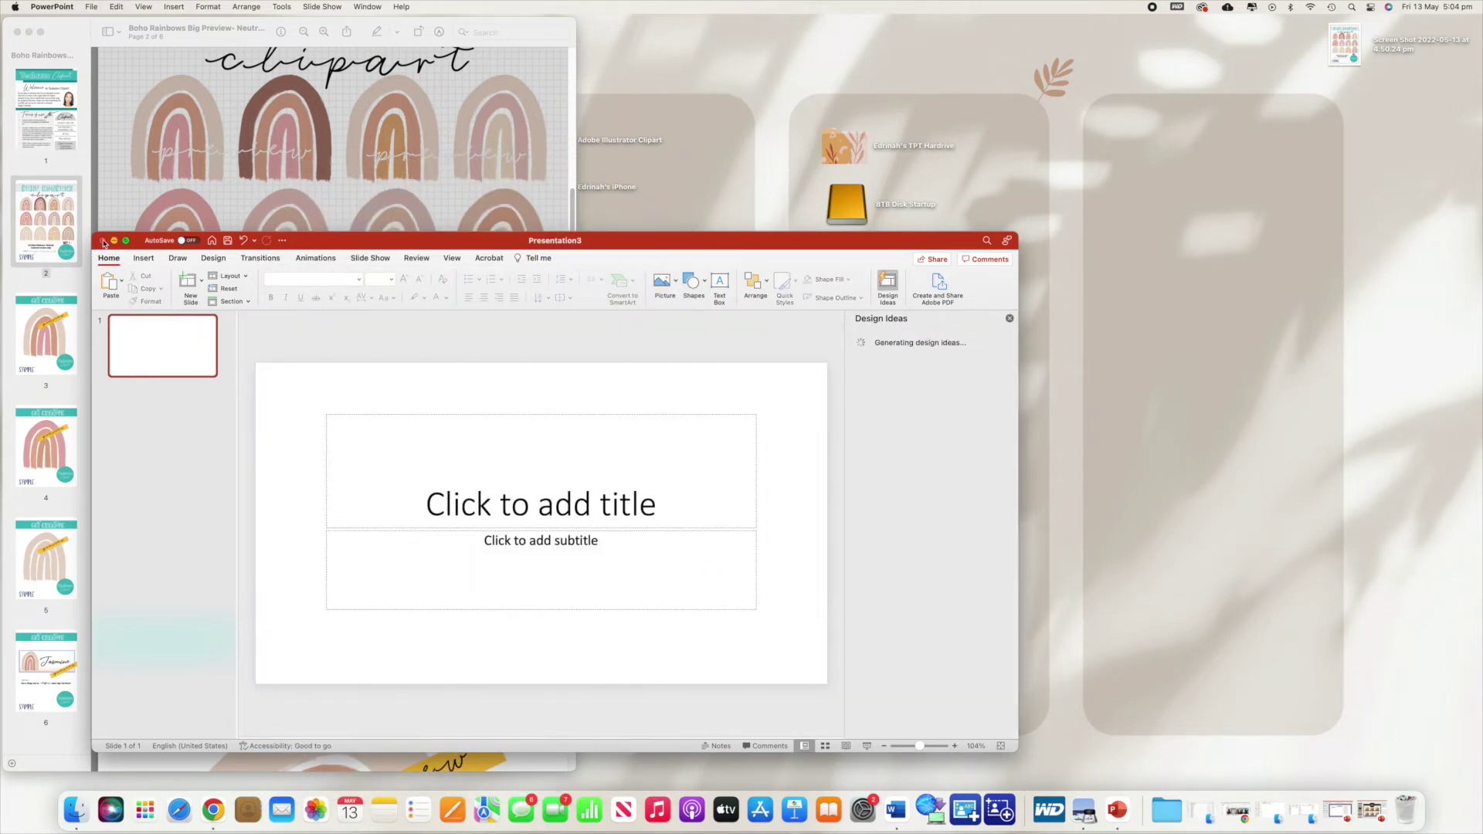
{"action": "left_click", "coordinate": [103, 241]}
Examine the flattened rainbow page and its preview watermarks on page 2 of the Big Preview PDF, and close the PDF
{"action": "left_click", "coordinate": [563, 529]}
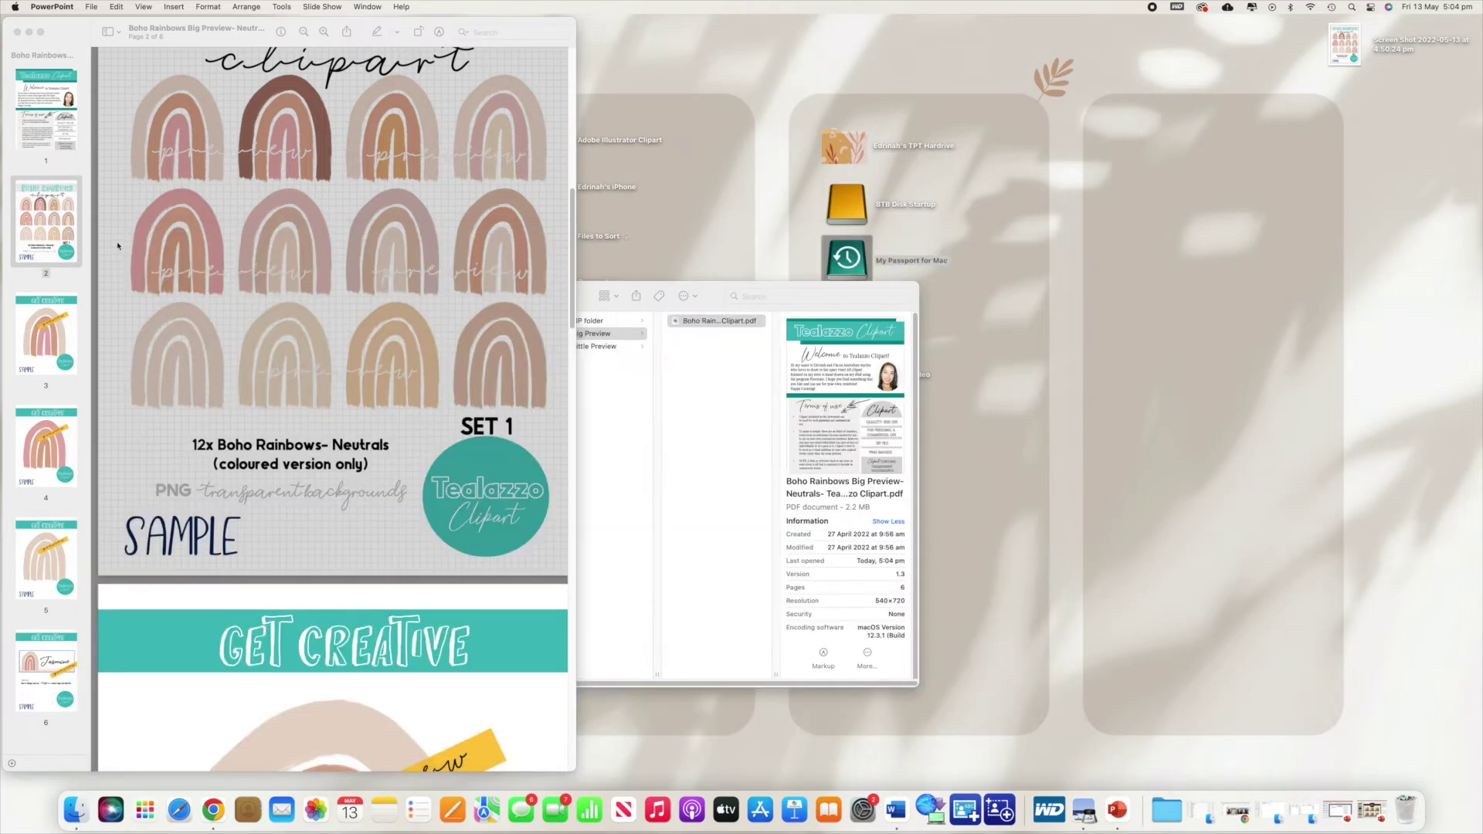
{"action": "left_click", "coordinate": [557, 281]}
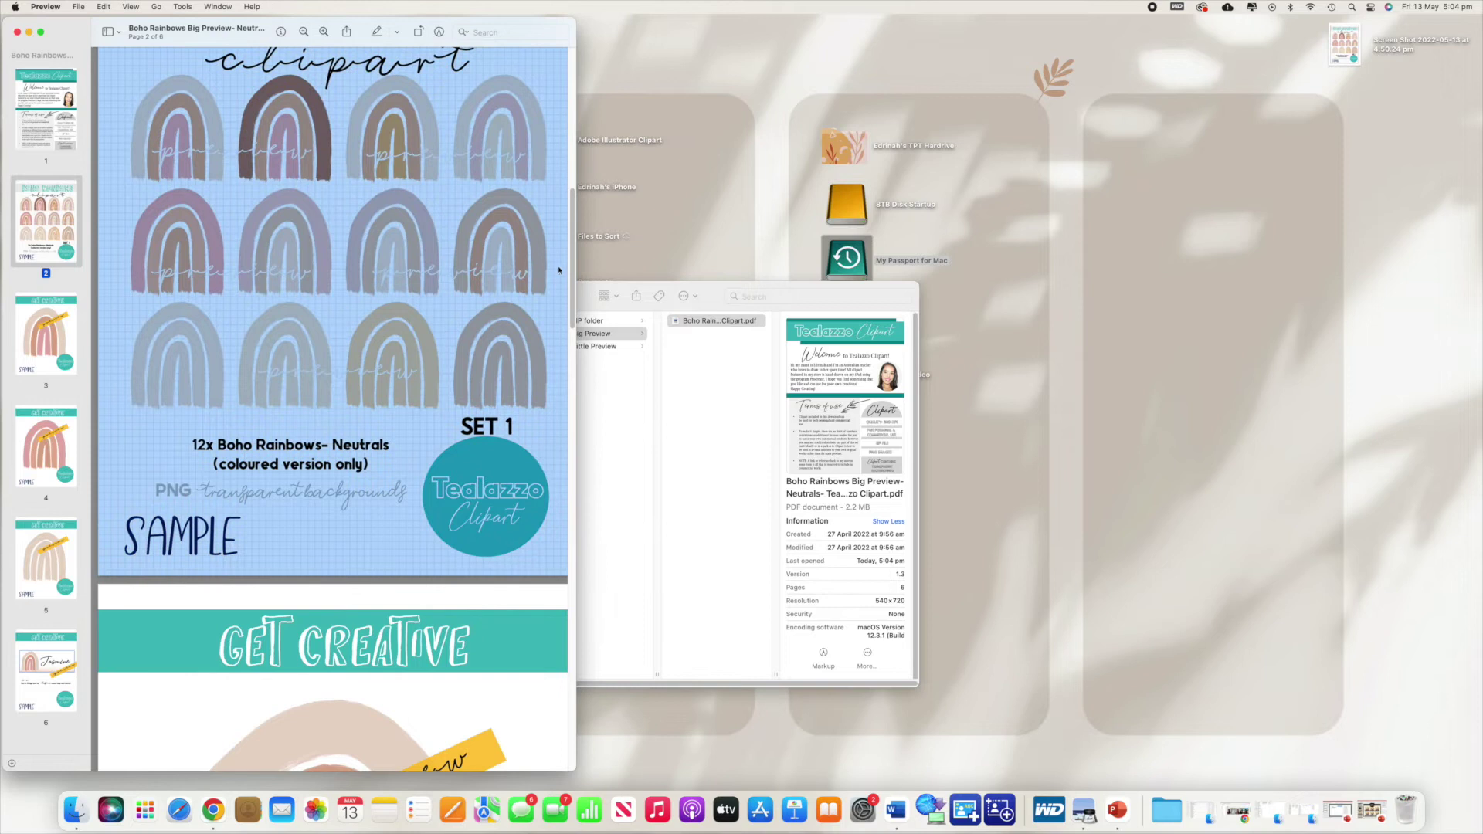
{"action": "scroll", "coordinate": [559, 270], "scroll_direction": "up", "scroll_amount": 5}
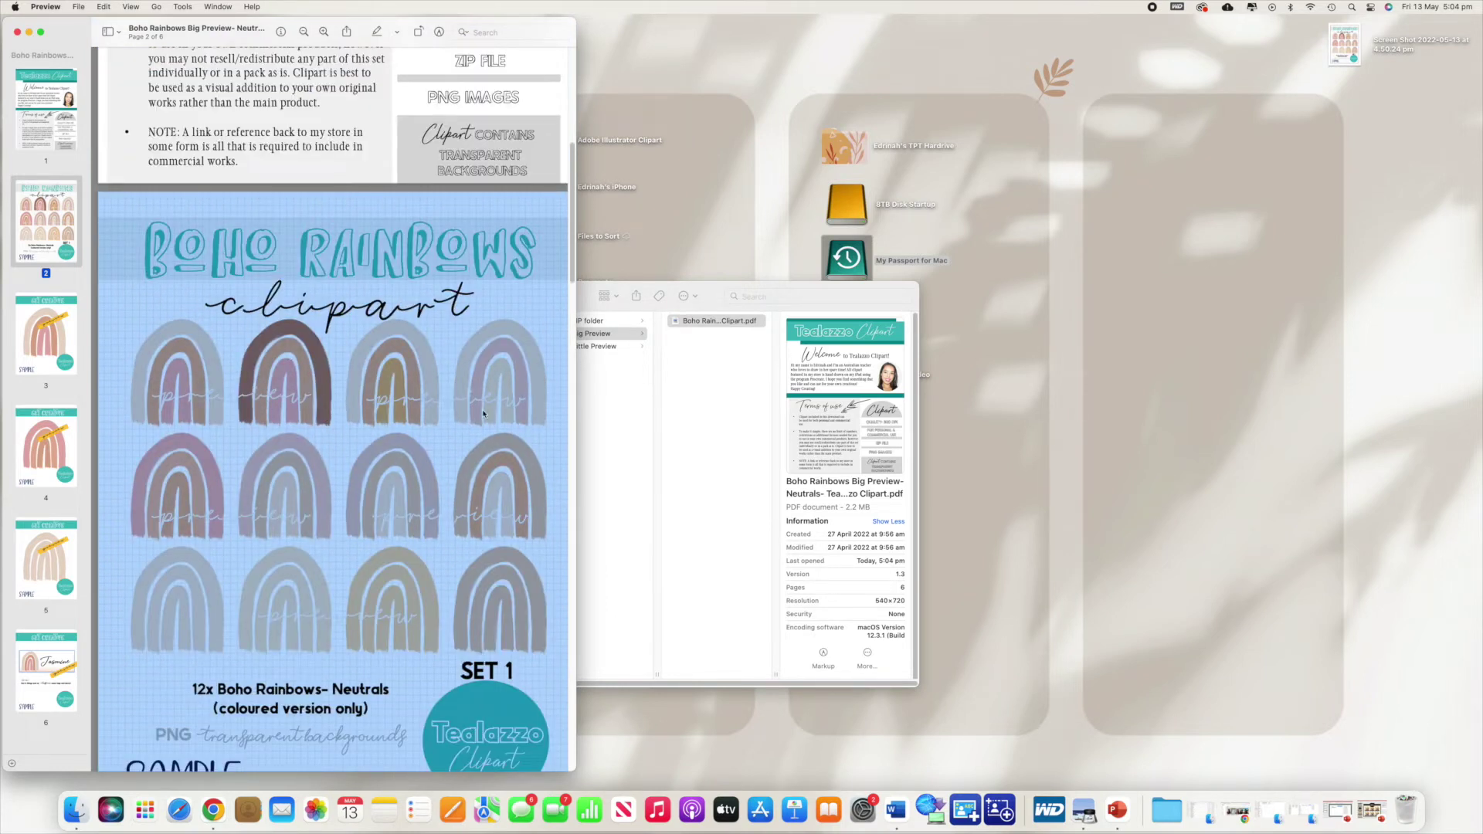
{"action": "left_click", "coordinate": [171, 356]}
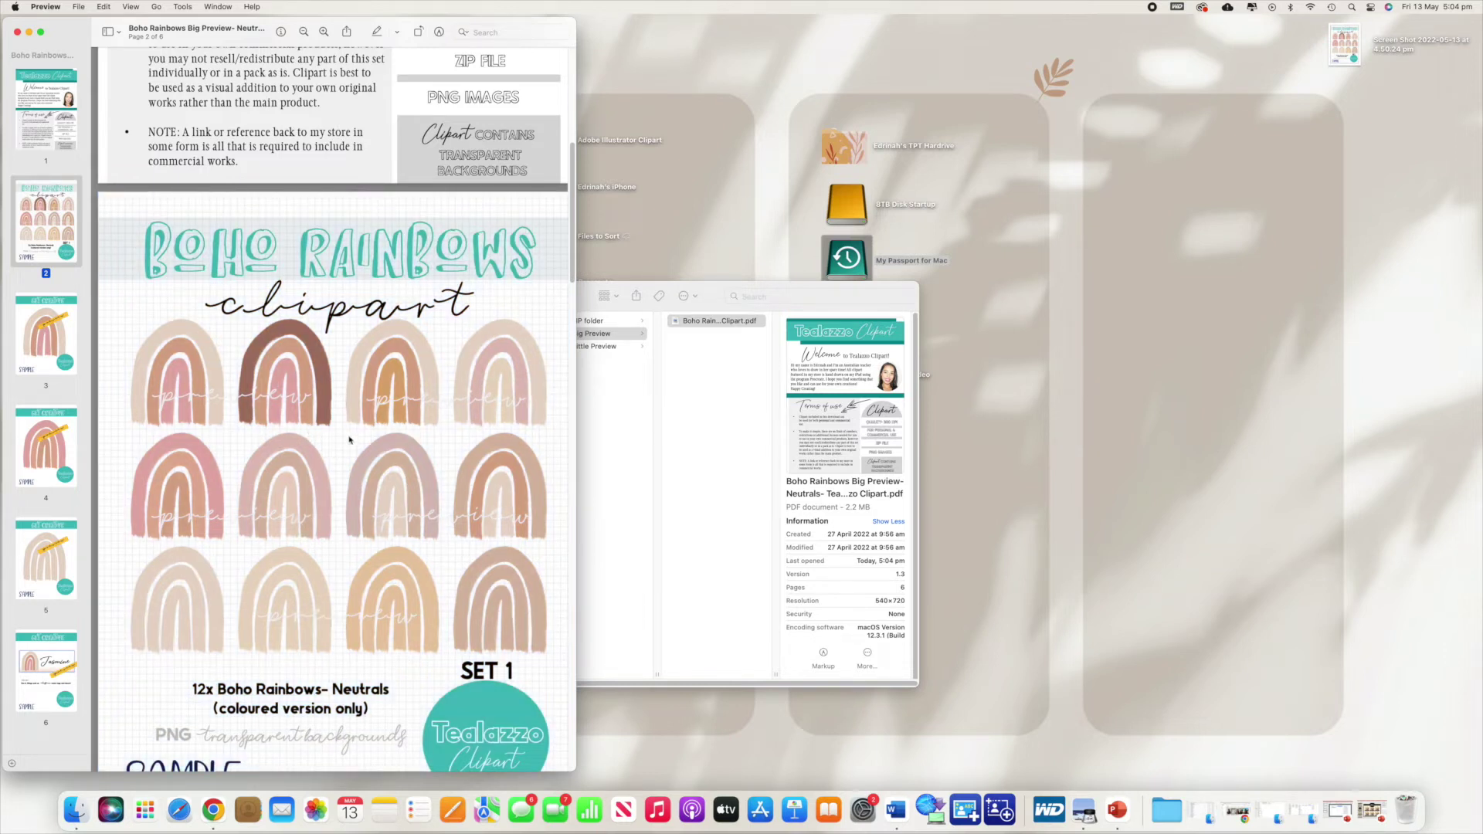
{"action": "scroll", "coordinate": [119, 367], "scroll_direction": "down", "scroll_amount": 2}
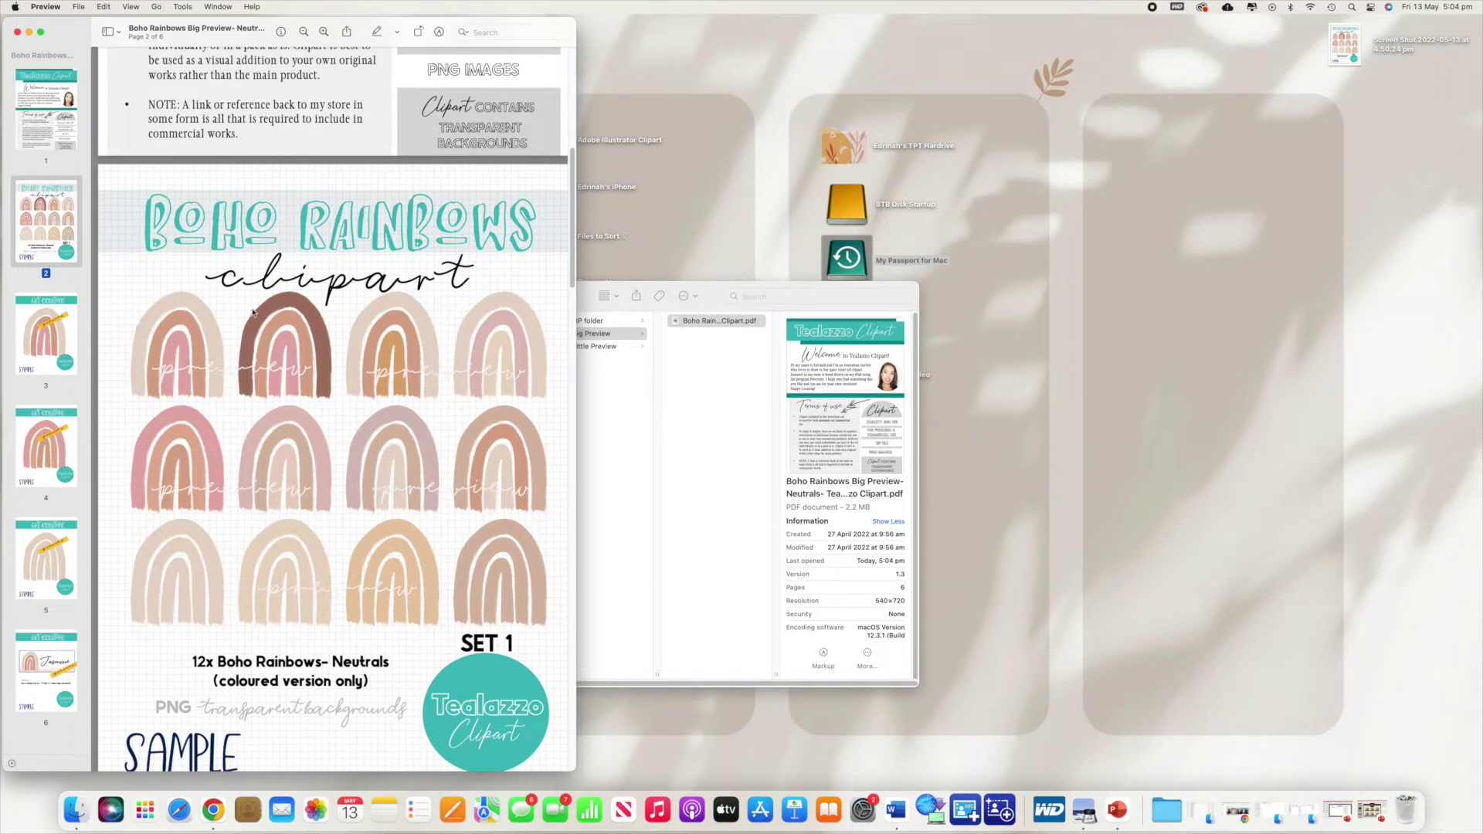
{"action": "scroll", "coordinate": [549, 561], "scroll_direction": "down", "scroll_amount": 4}
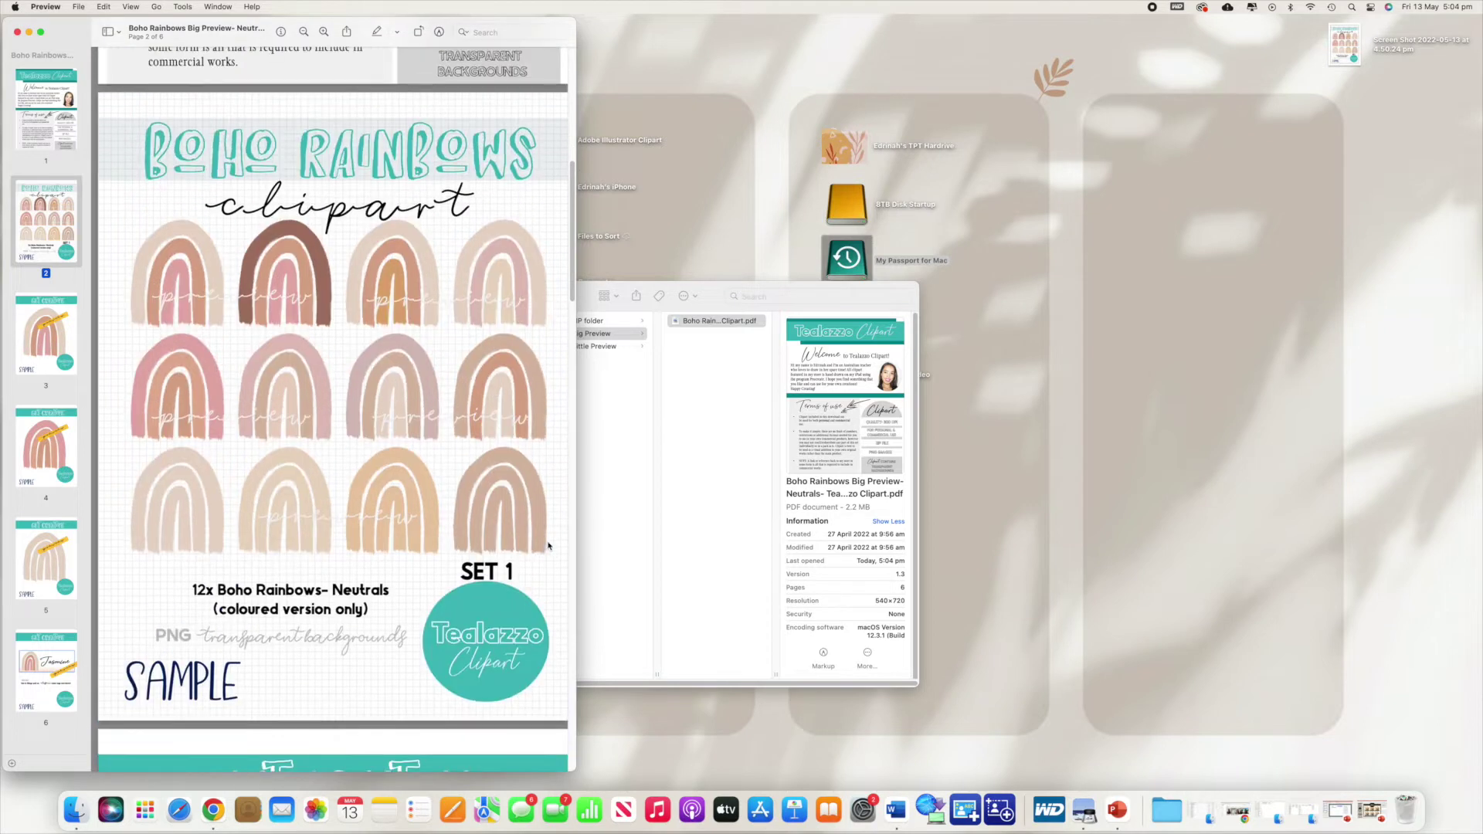
{"action": "scroll", "coordinate": [444, 494], "scroll_direction": "up", "scroll_amount": 5}
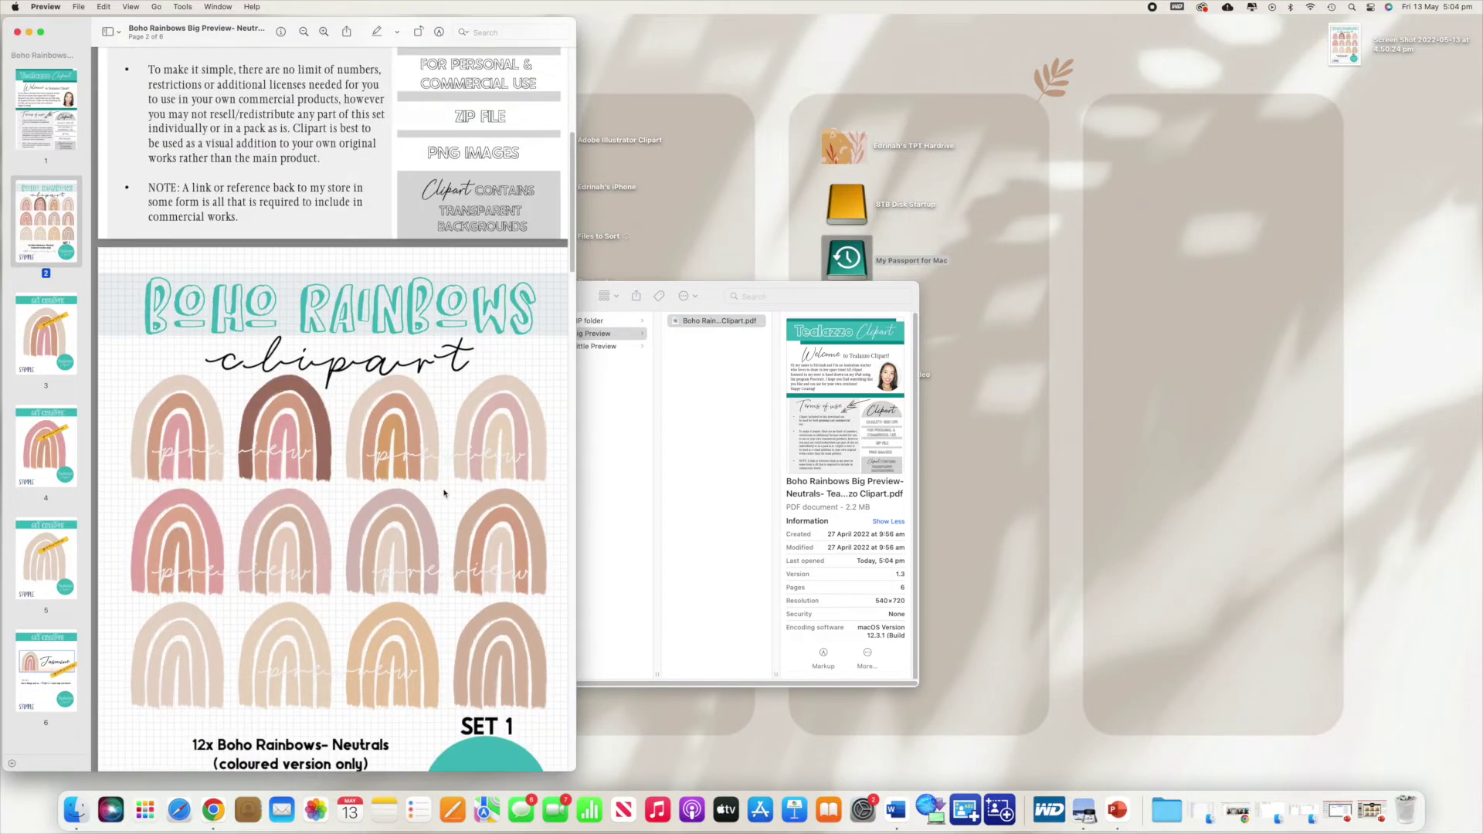
{"action": "left_click", "coordinate": [17, 33]}
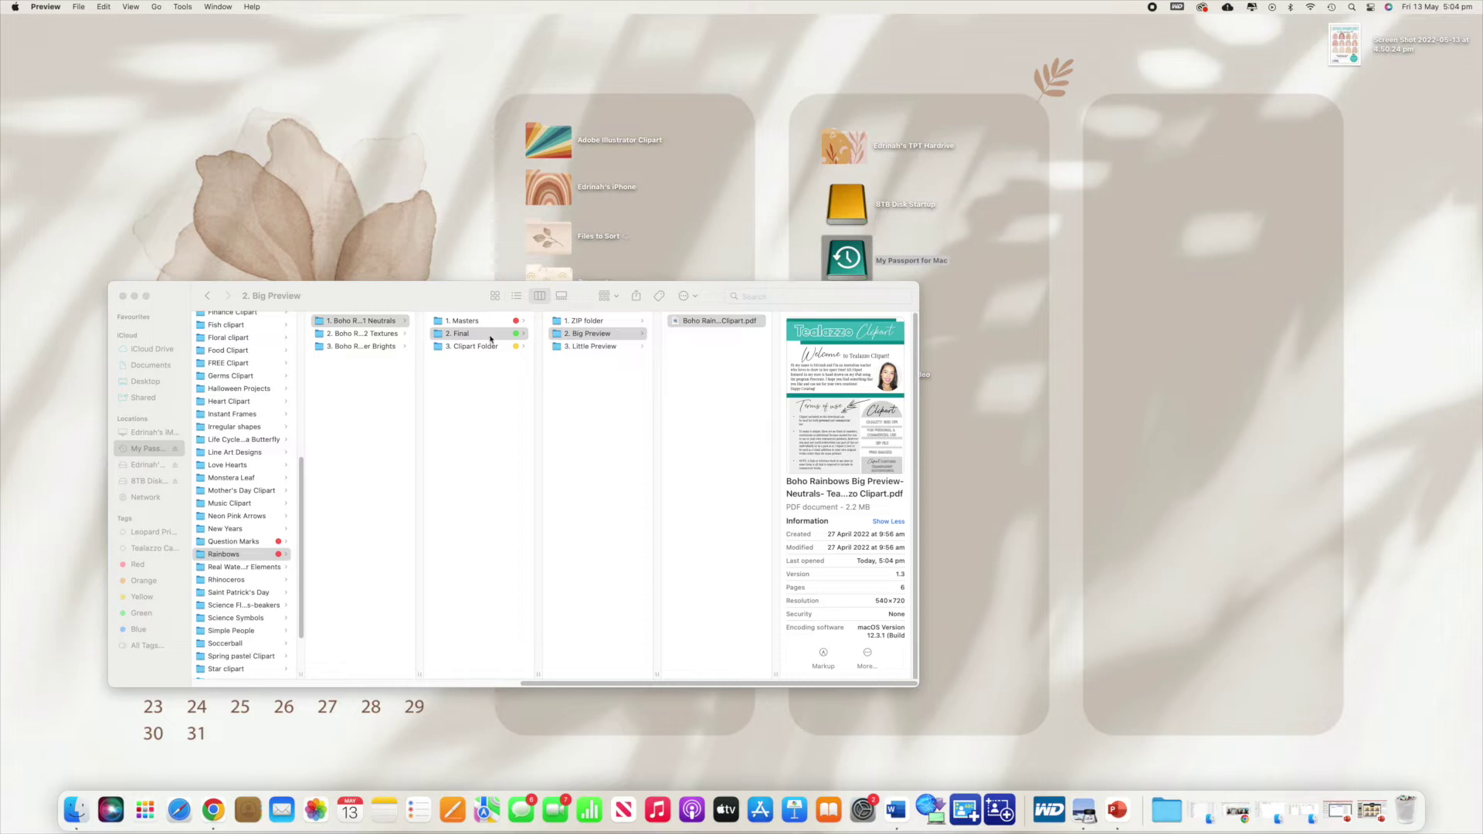
In 1. Masters > 2. Big Preview, check the Boho Rainbows big preview 1 presentation and its PDF copy
{"action": "left_click", "coordinate": [464, 320]}
{"action": "left_click", "coordinate": [591, 333]}
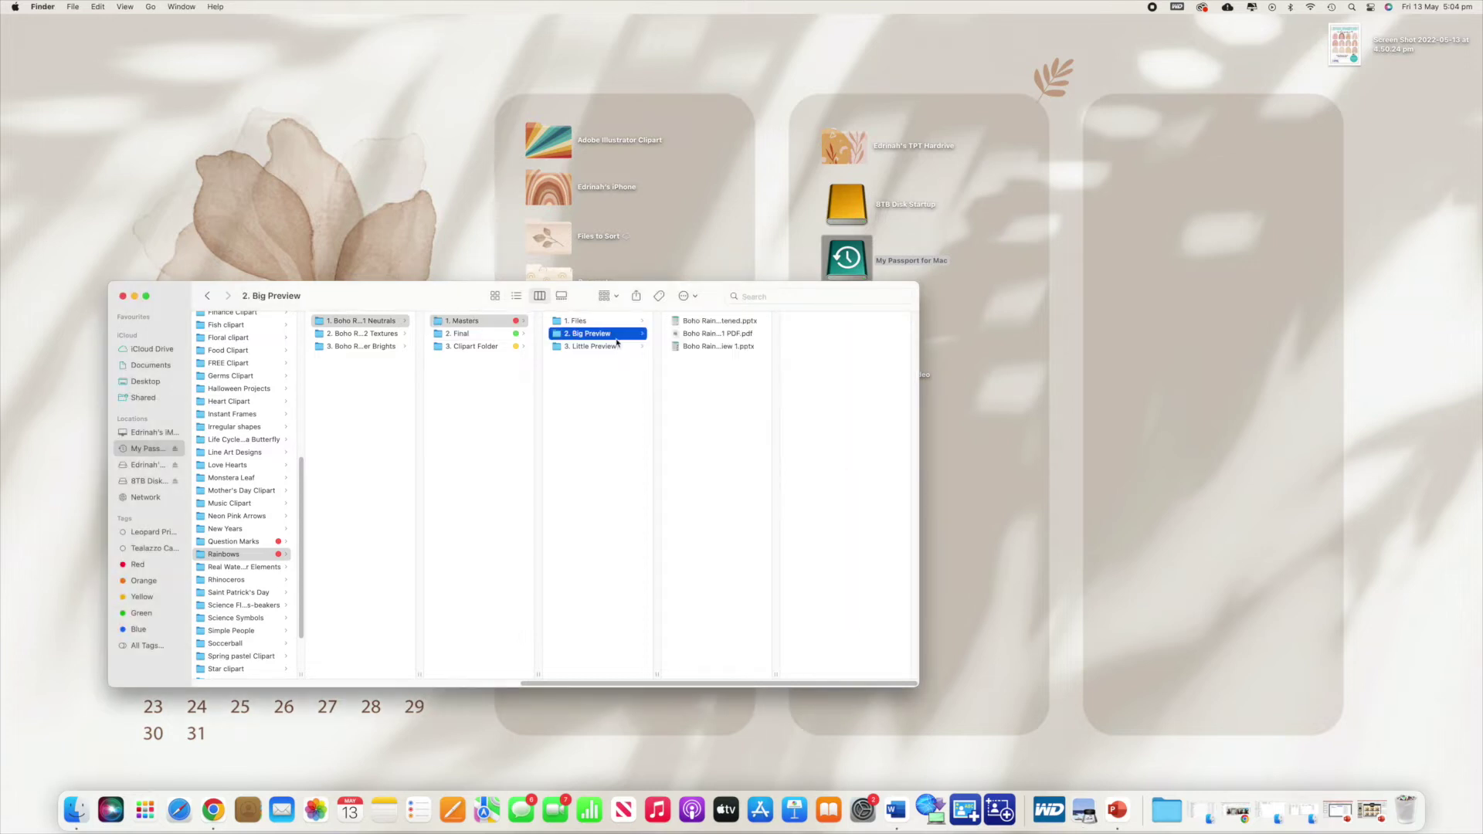
{"action": "left_click", "coordinate": [713, 348]}
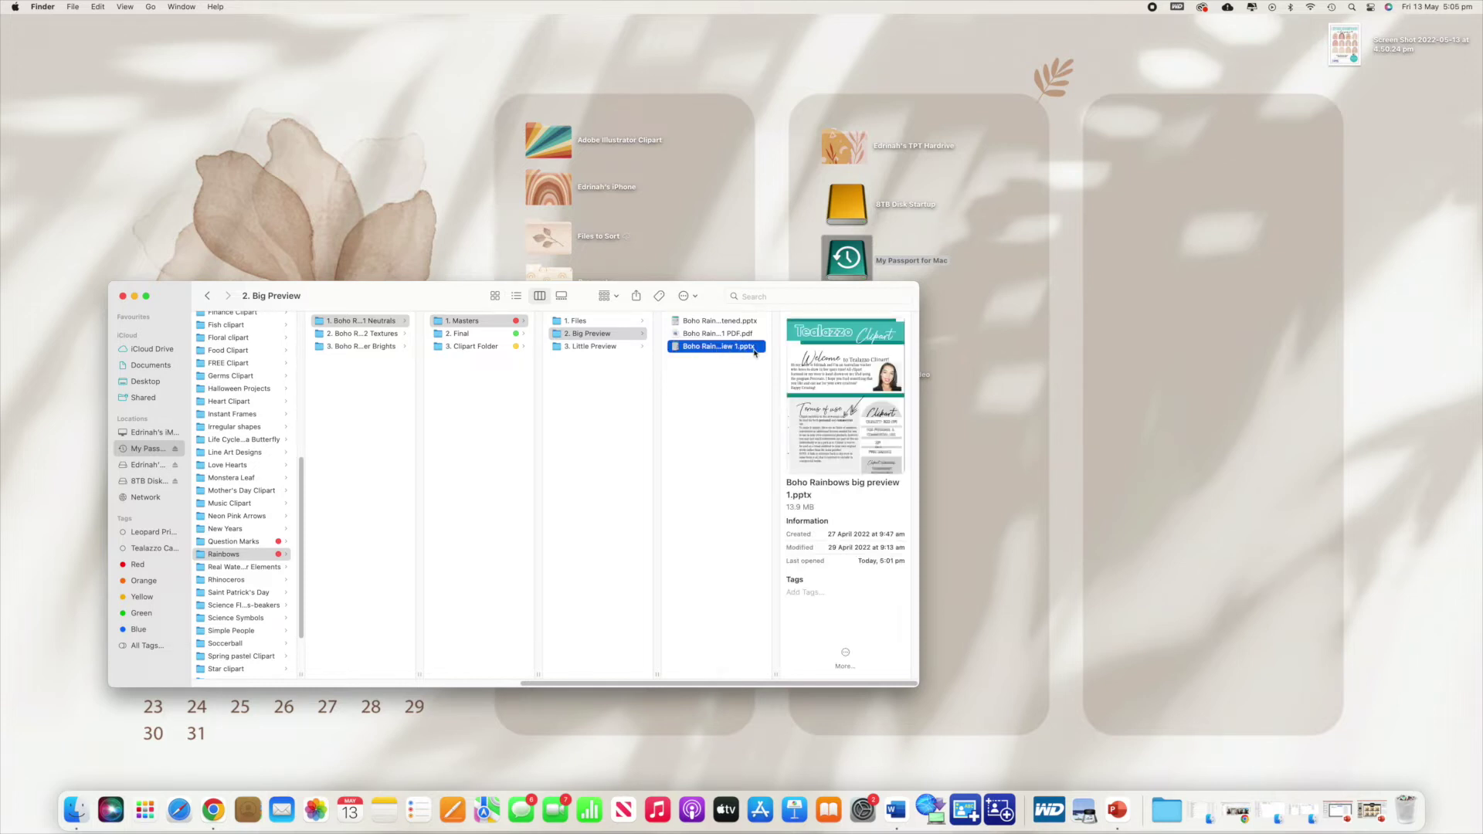
{"action": "left_click", "coordinate": [755, 349]}
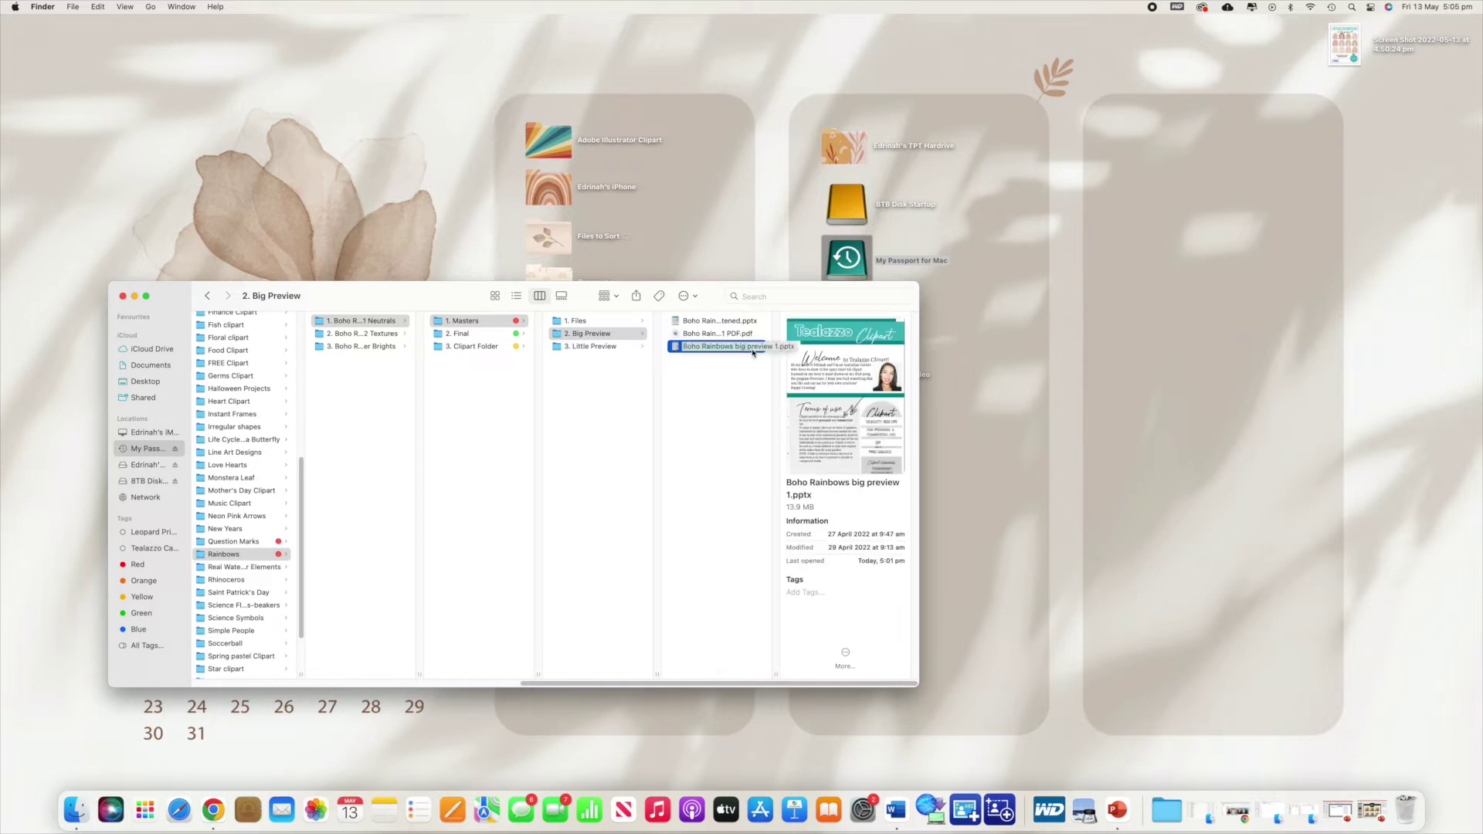
{"action": "left_click", "coordinate": [701, 337]}
{"action": "left_click", "coordinate": [700, 337]}
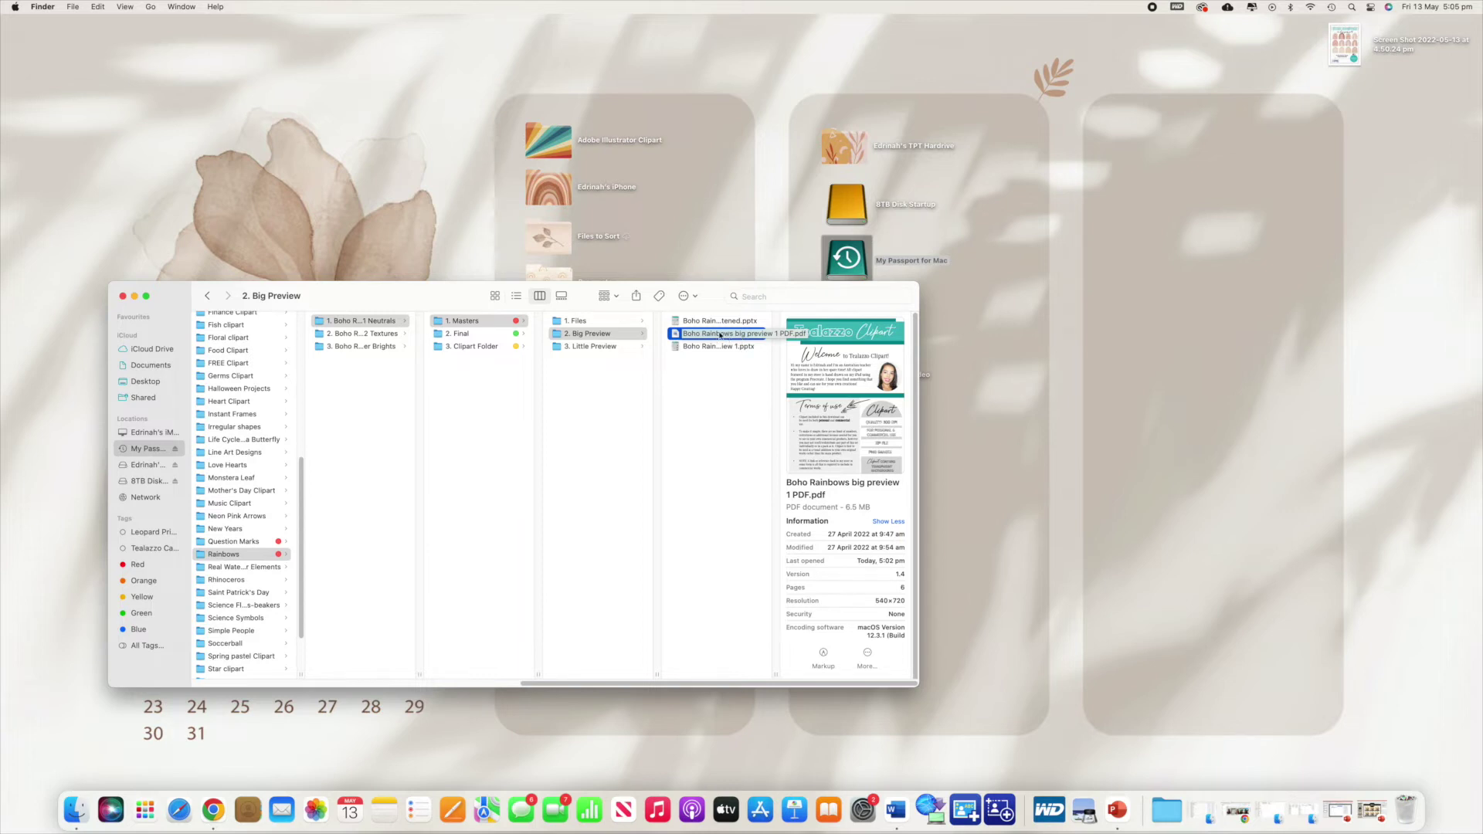
Check the flattened presentation in 1. Masters > 2. Big Preview, and the Neutrals big preview PDF in 2. Final > 2. Big Preview
{"action": "key", "text": "Return"}
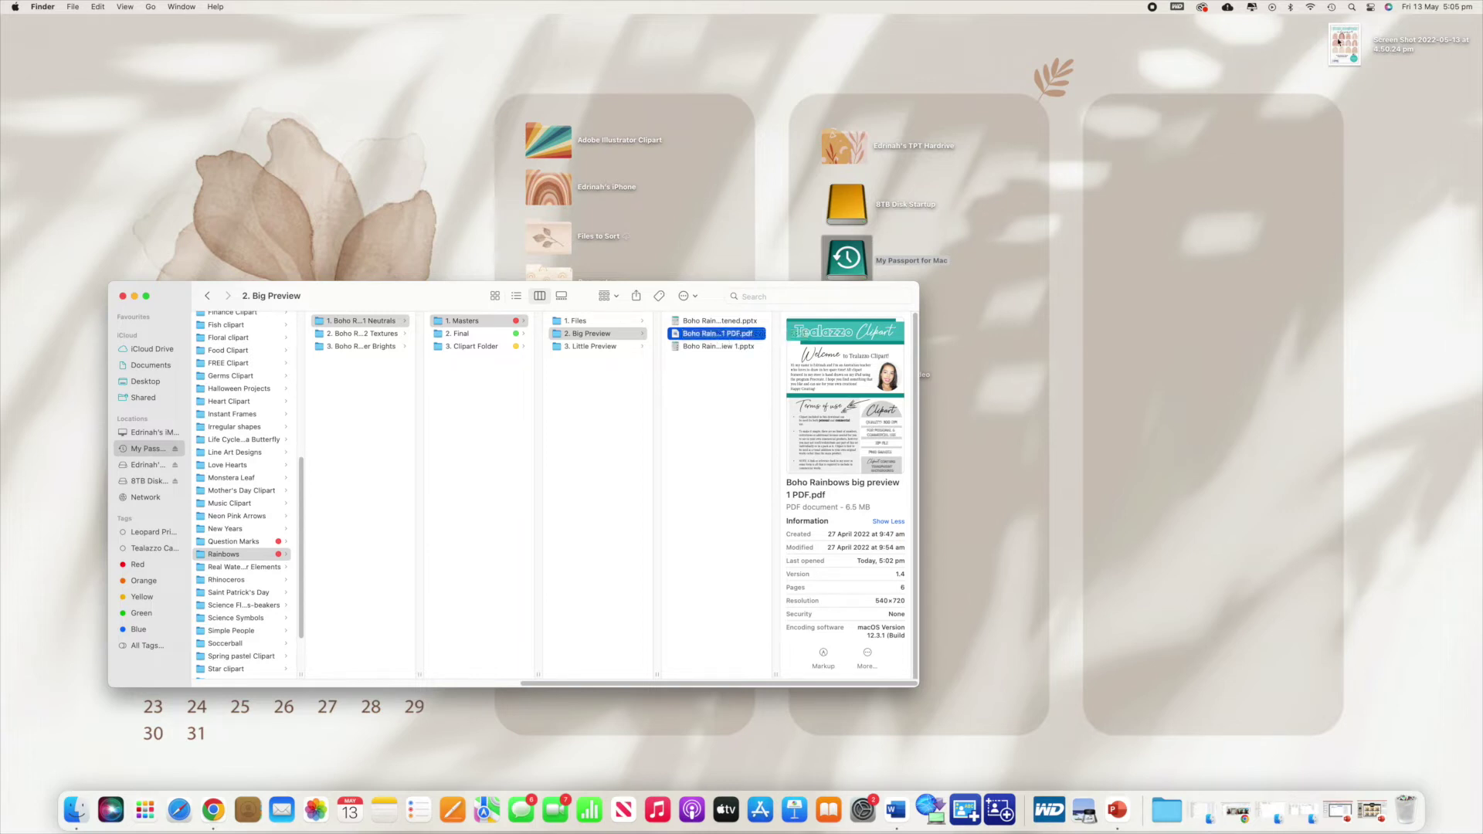
{"action": "left_click", "coordinate": [706, 322]}
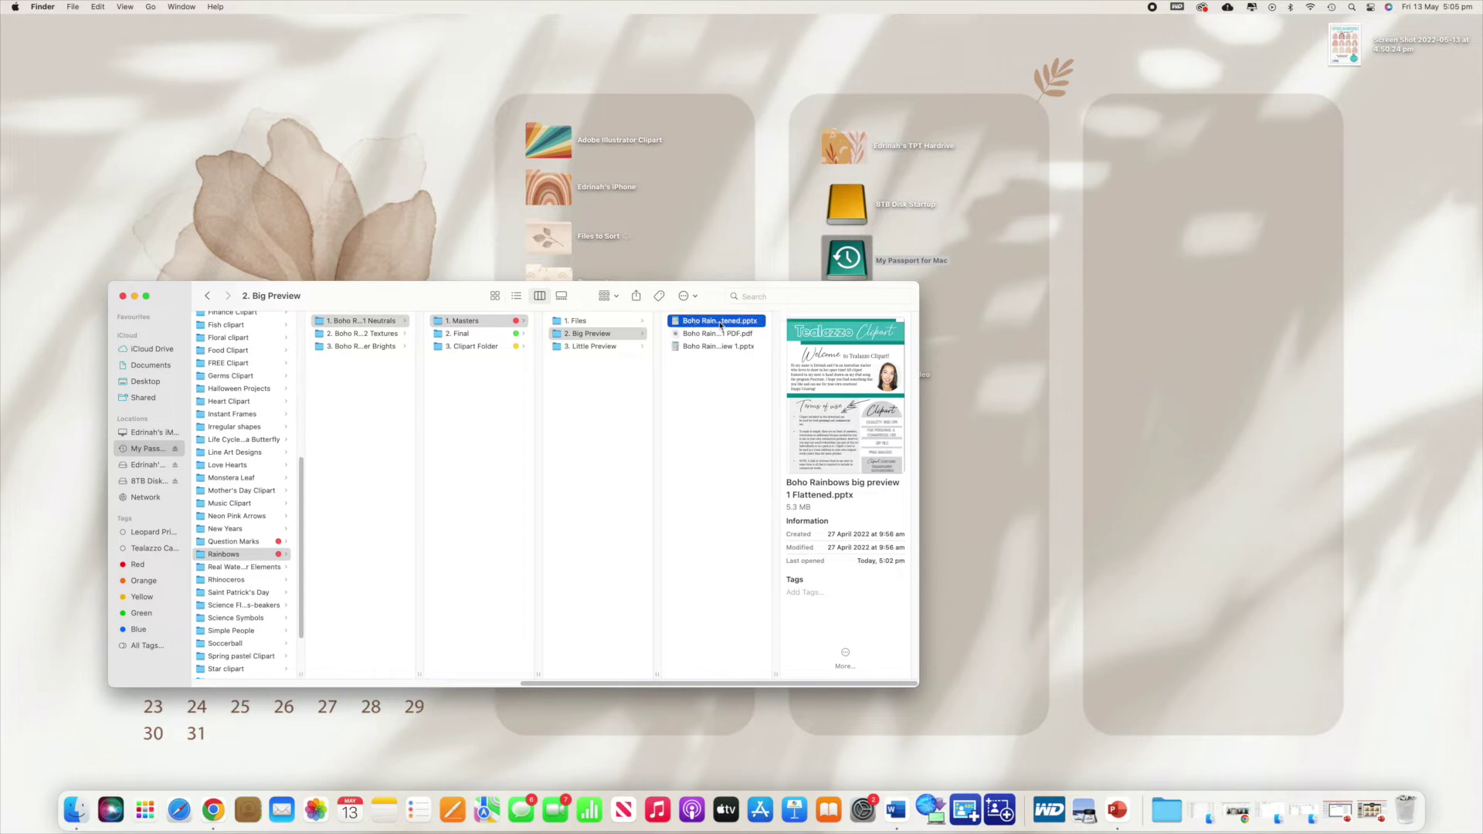
{"action": "left_click", "coordinate": [480, 335]}
{"action": "left_click", "coordinate": [591, 333]}
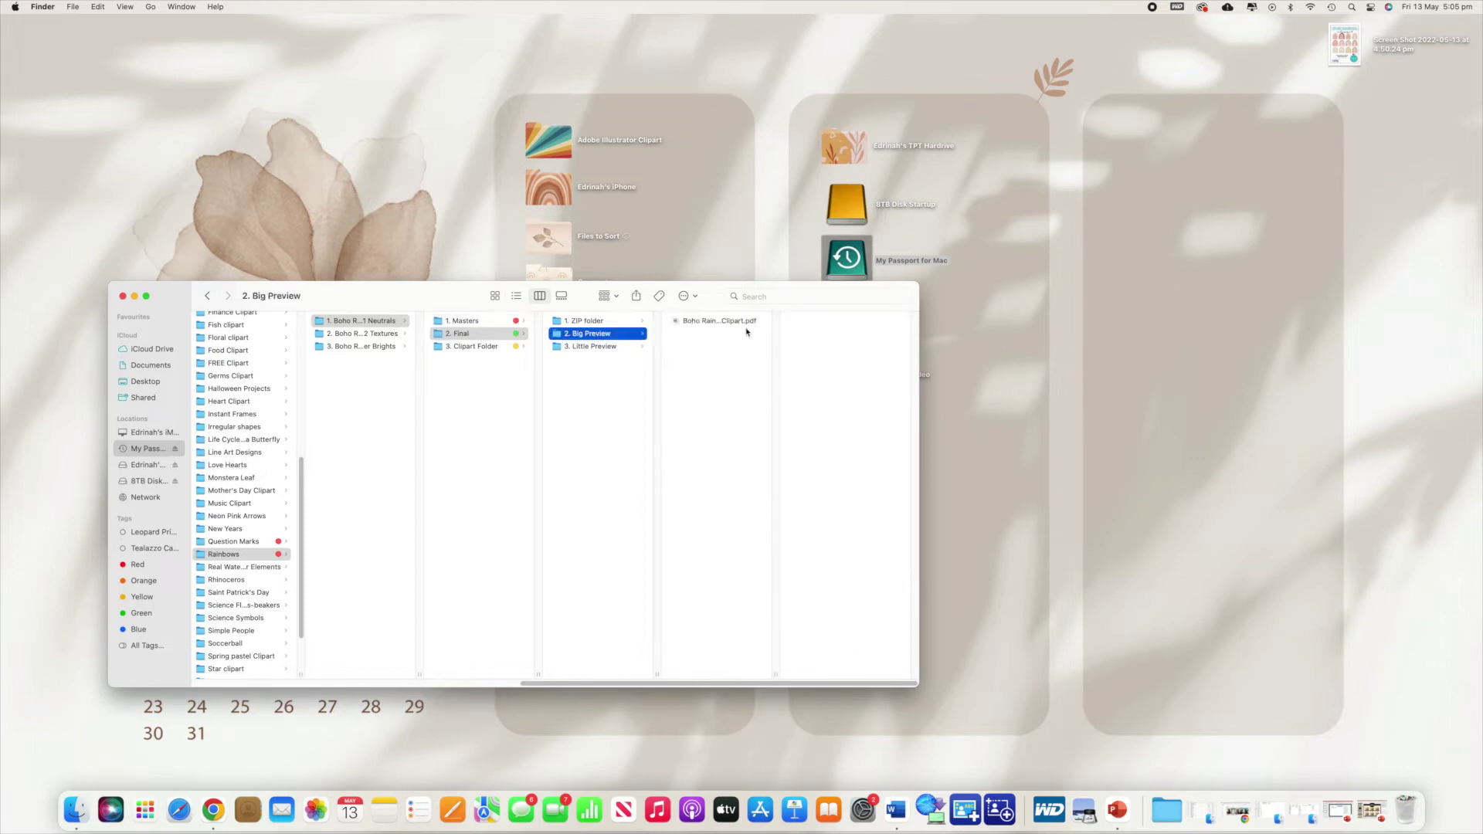
{"action": "left_click", "coordinate": [692, 323]}
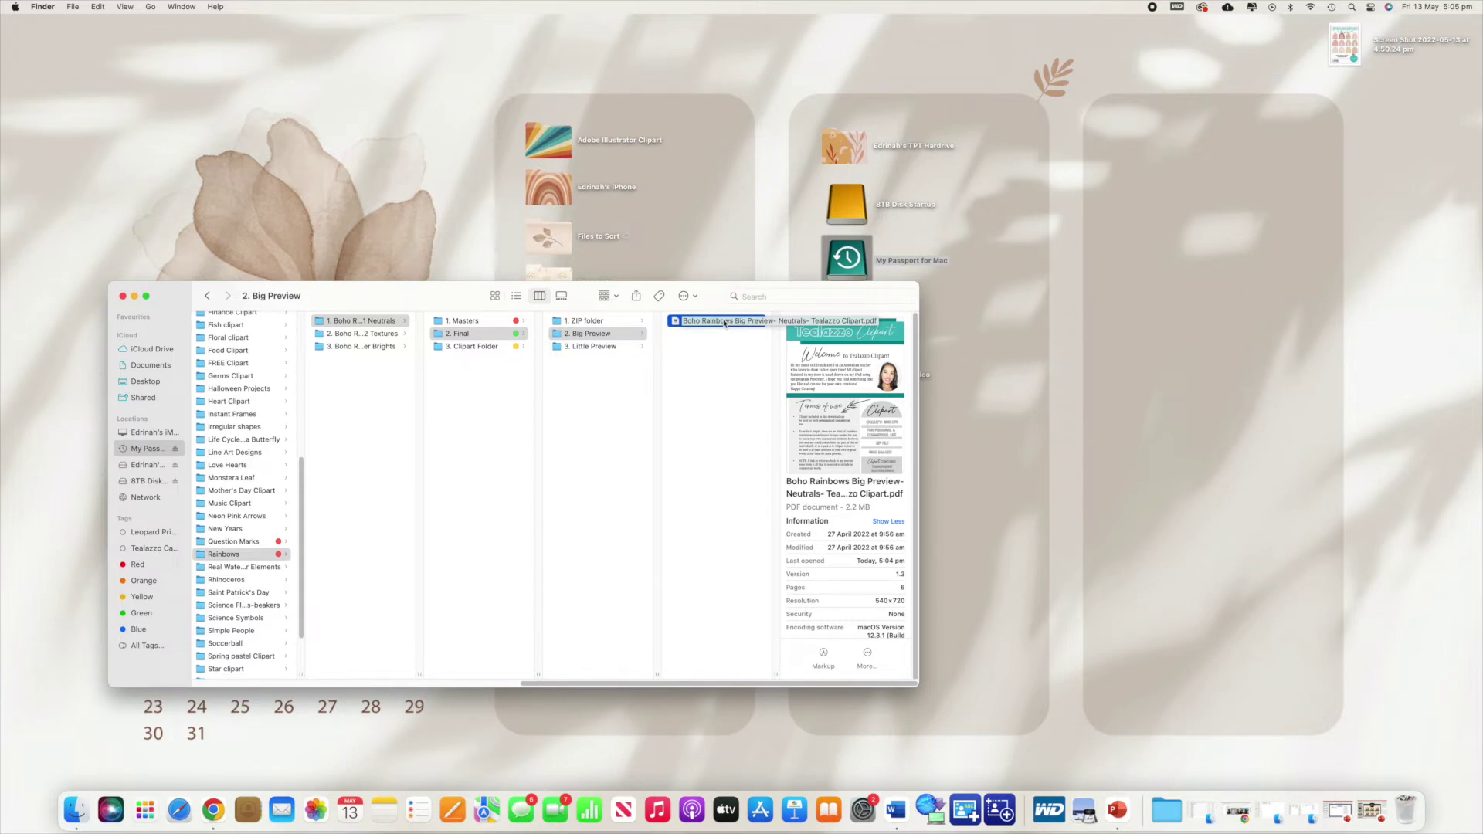
{"action": "left_click", "coordinate": [723, 354]}
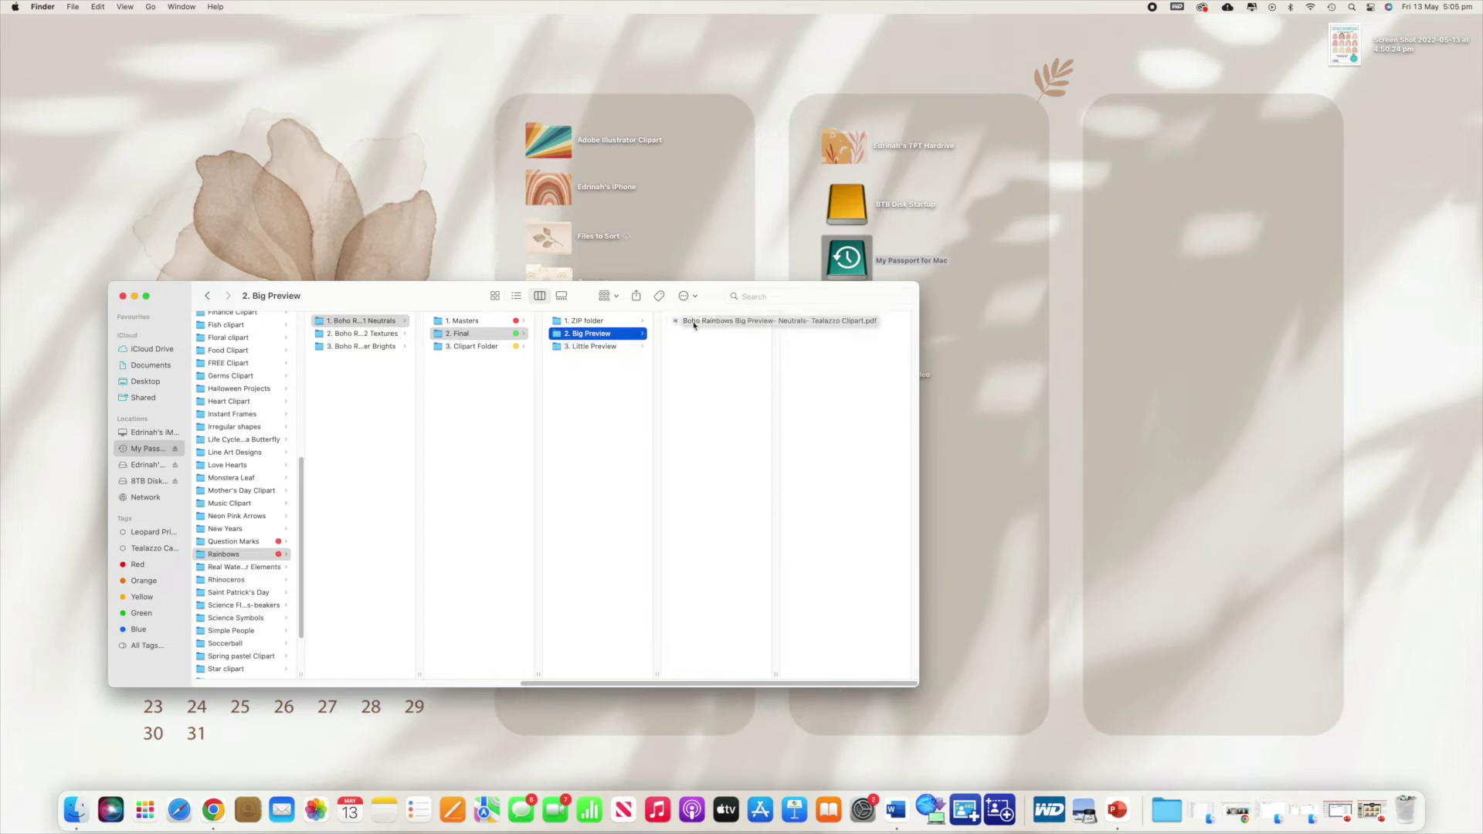
Review the 3. Little Preview, 2. Big Preview and 1. Files subfolders of the 1. Masters folder
{"action": "left_click", "coordinate": [479, 334]}
{"action": "left_click", "coordinate": [488, 321]}
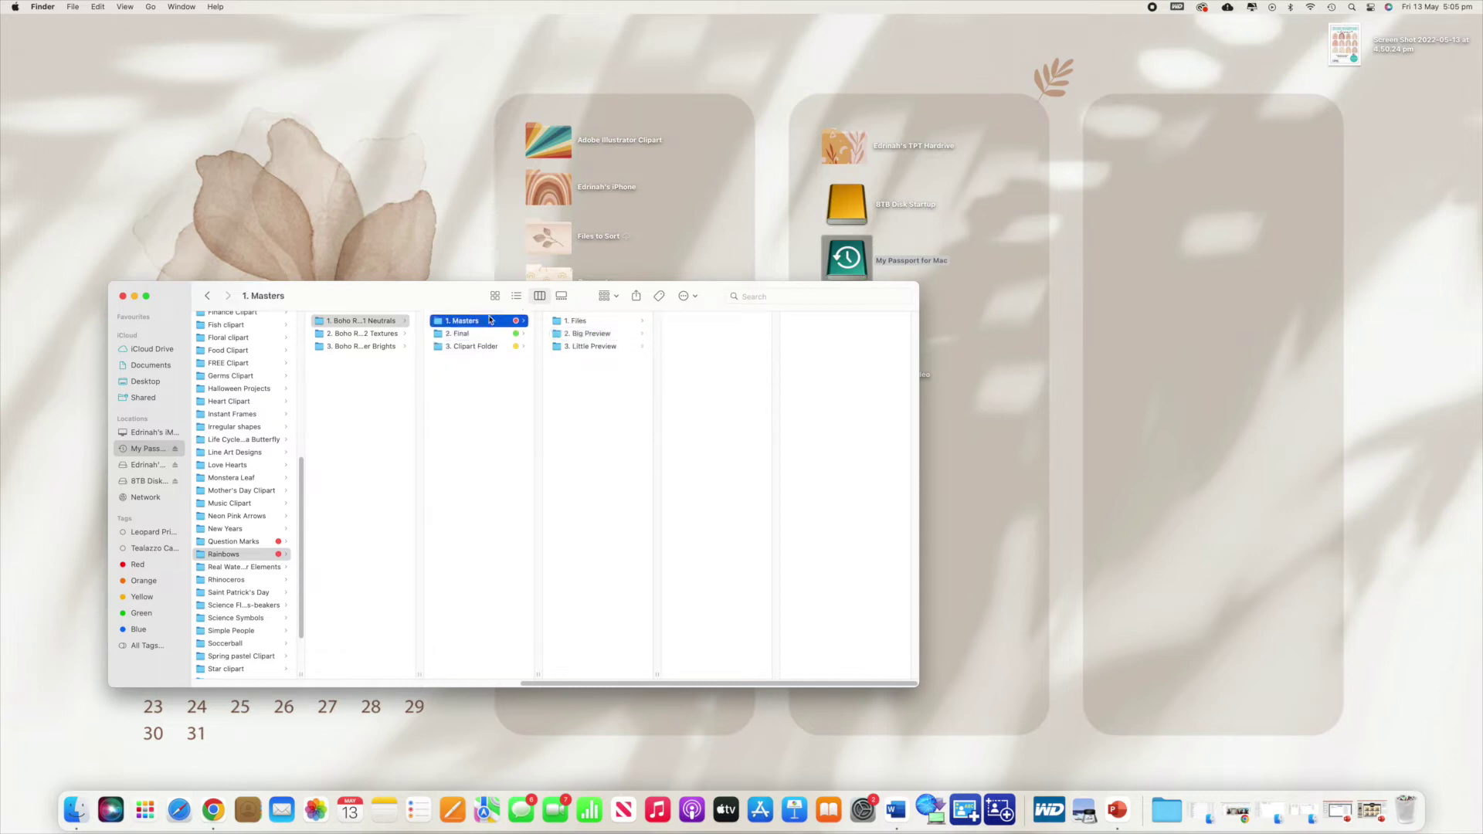
{"action": "left_click", "coordinate": [605, 348]}
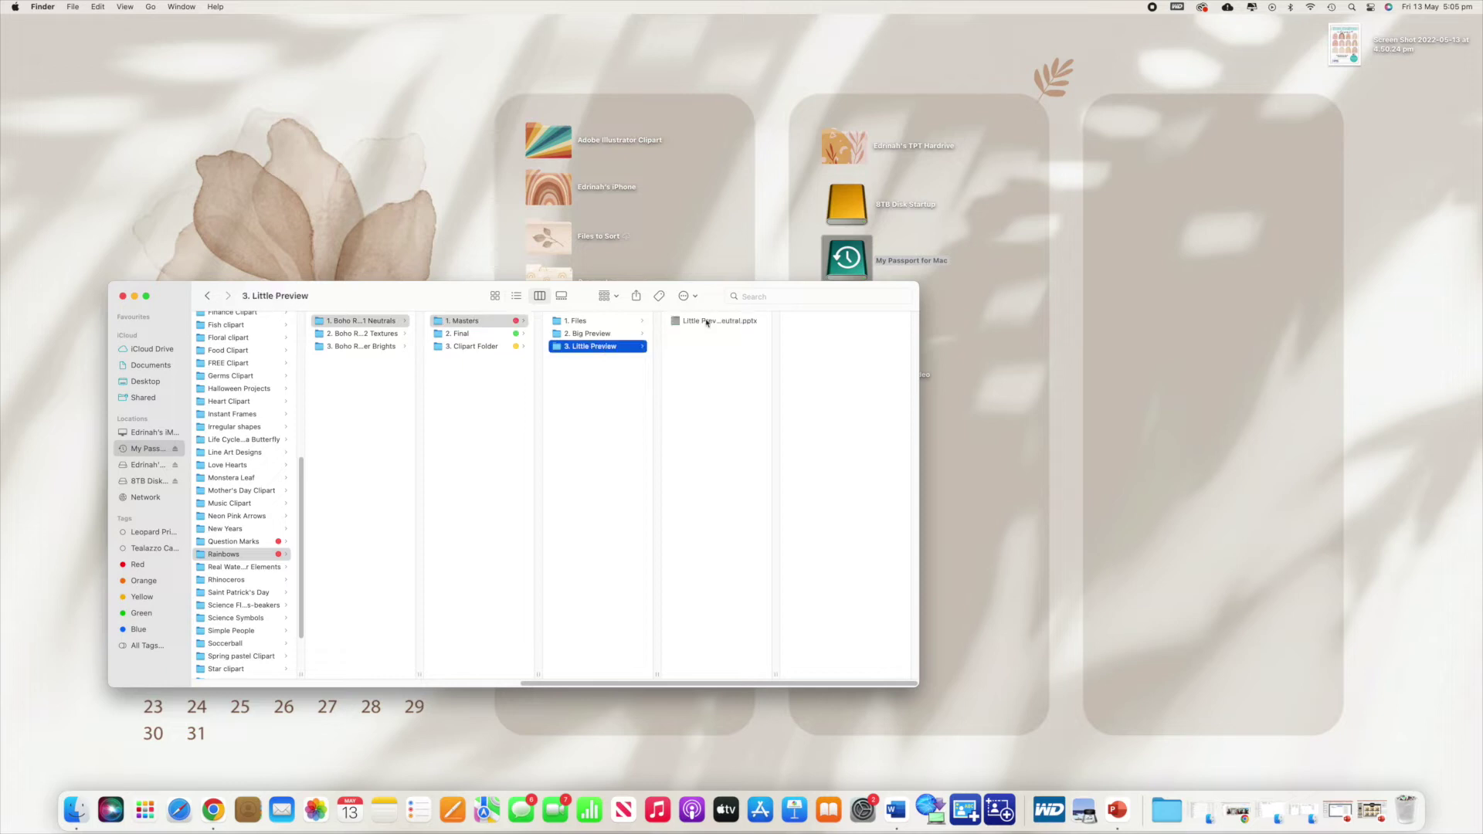
{"action": "left_click", "coordinate": [608, 337]}
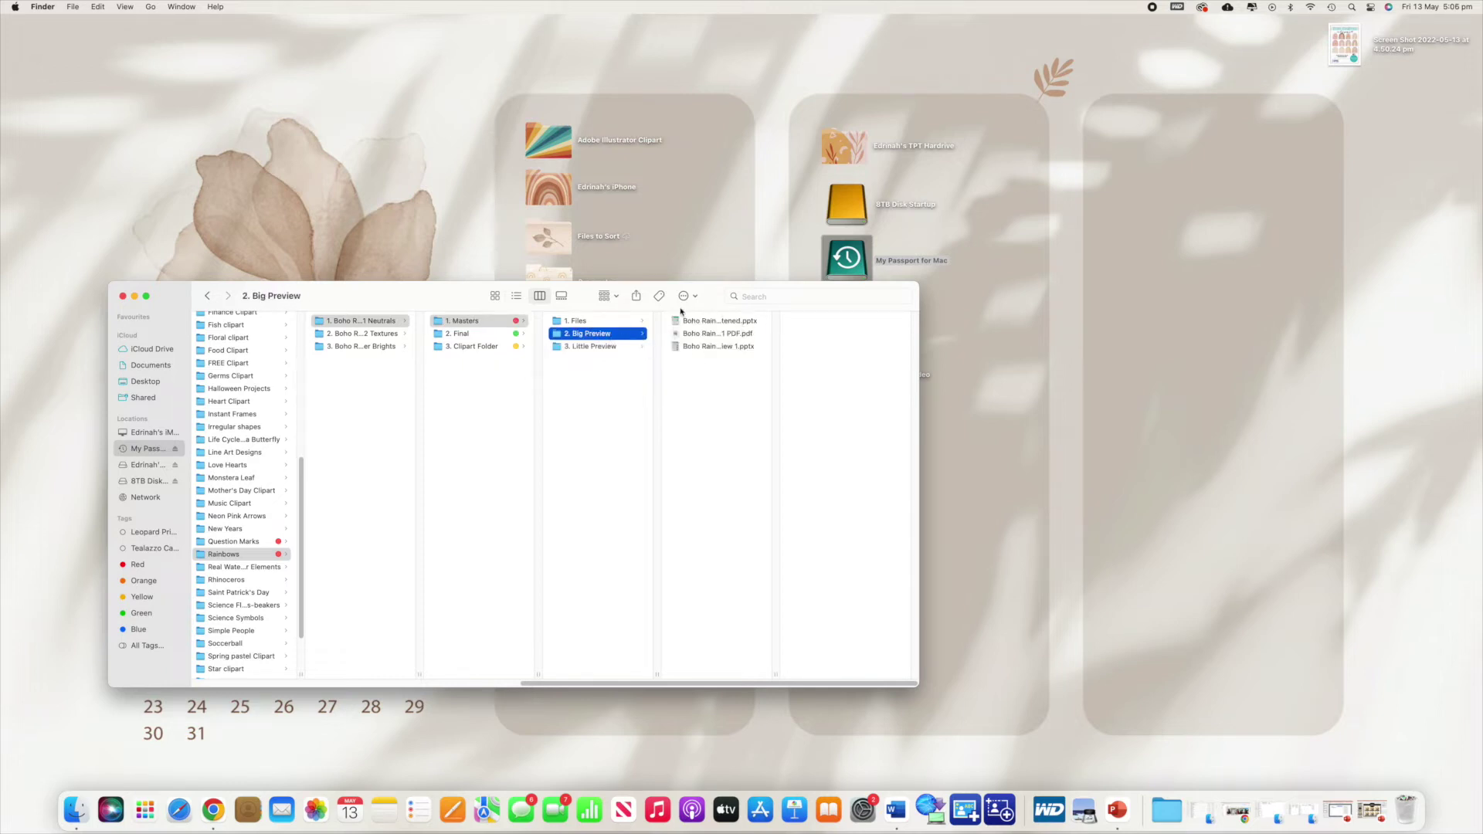
{"action": "left_click", "coordinate": [618, 322]}
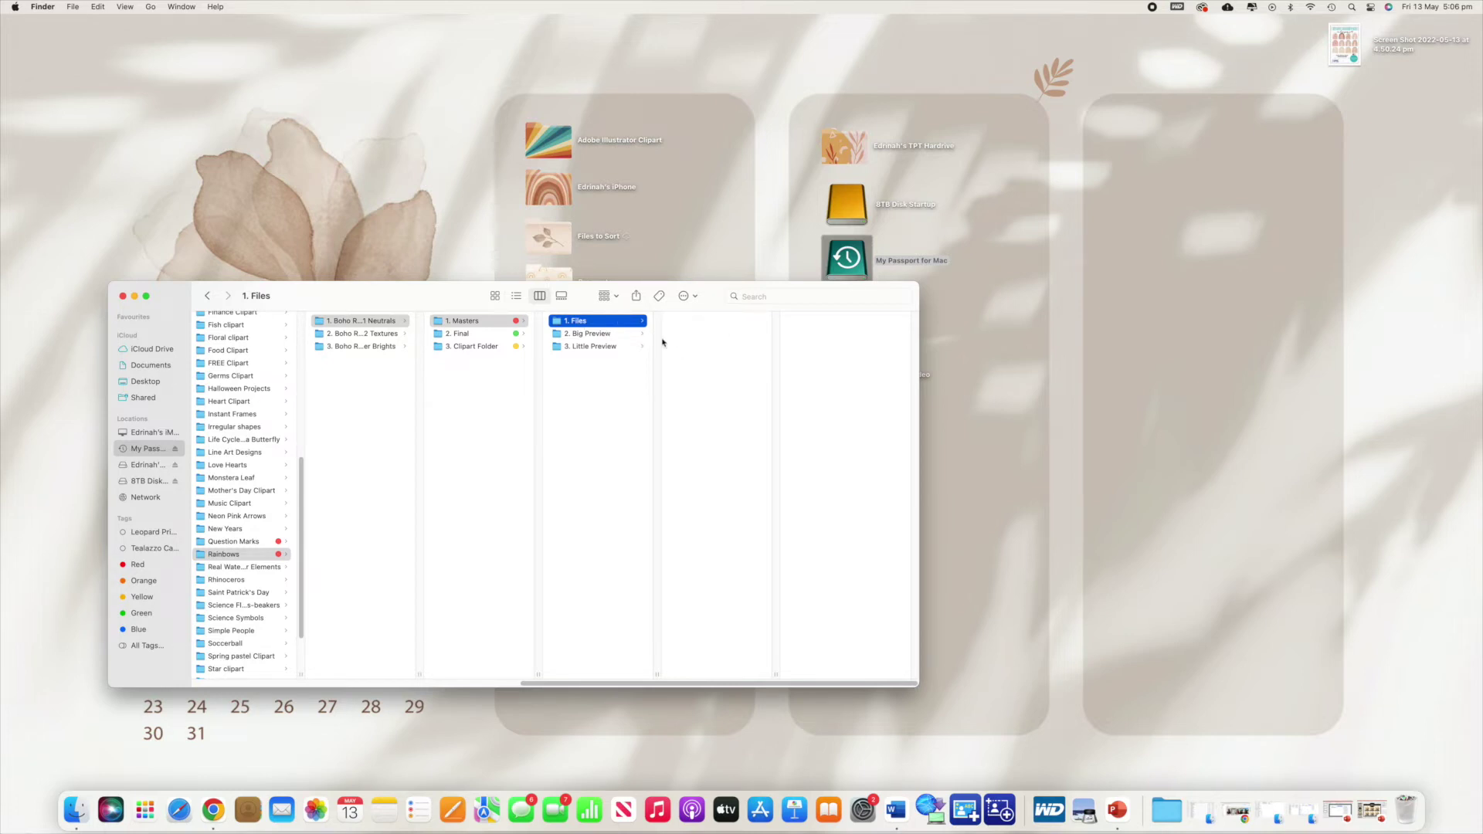
{"action": "left_click", "coordinate": [479, 321]}
{"action": "key", "text": "Return"}
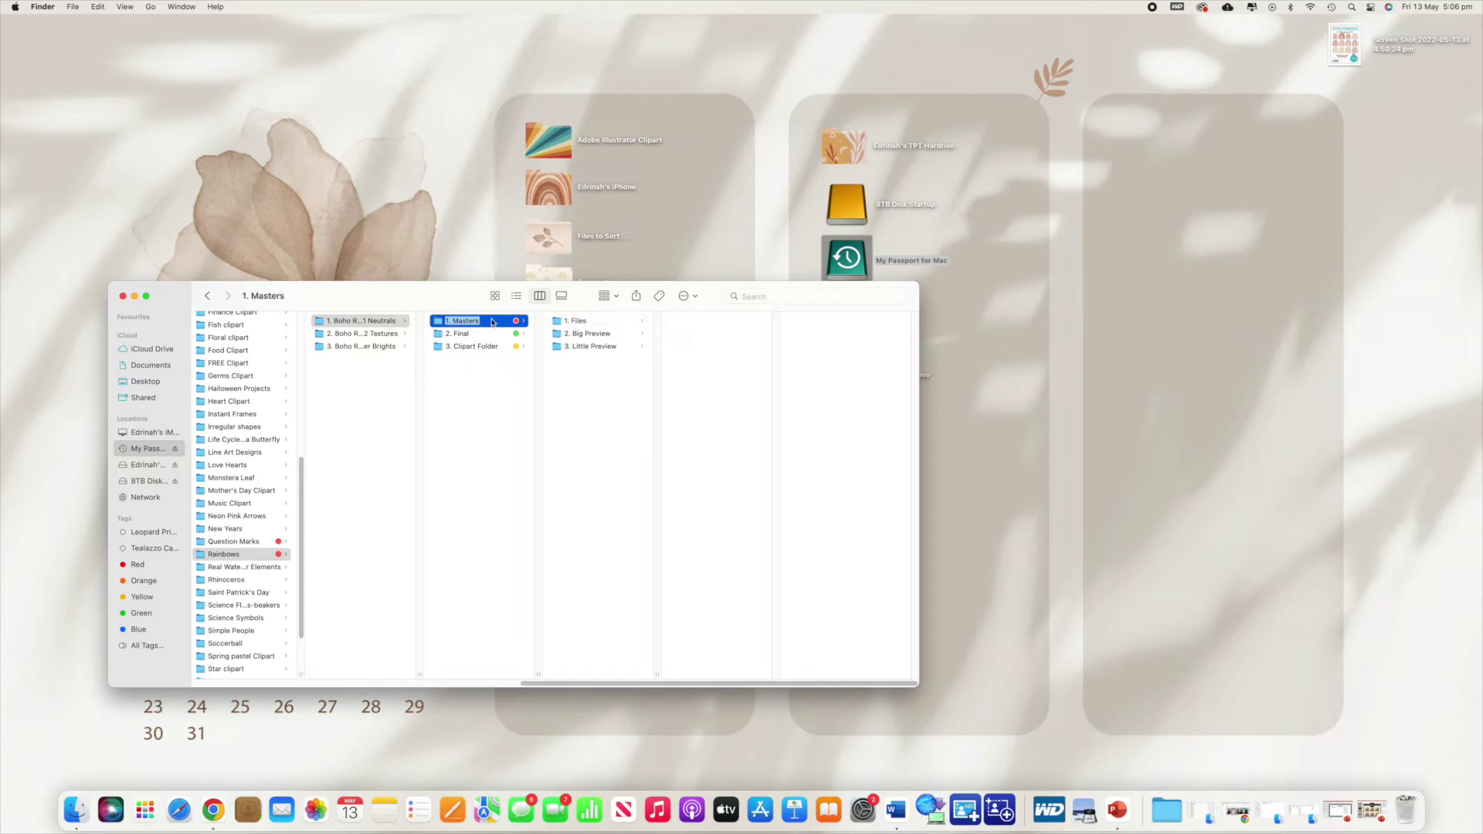
{"action": "left_click", "coordinate": [503, 323]}
Look through the terms PDF, logo and numbered rainbow PNGs in the SET 1 folder inside 3. Clipart Folder
{"action": "left_click", "coordinate": [480, 335]}
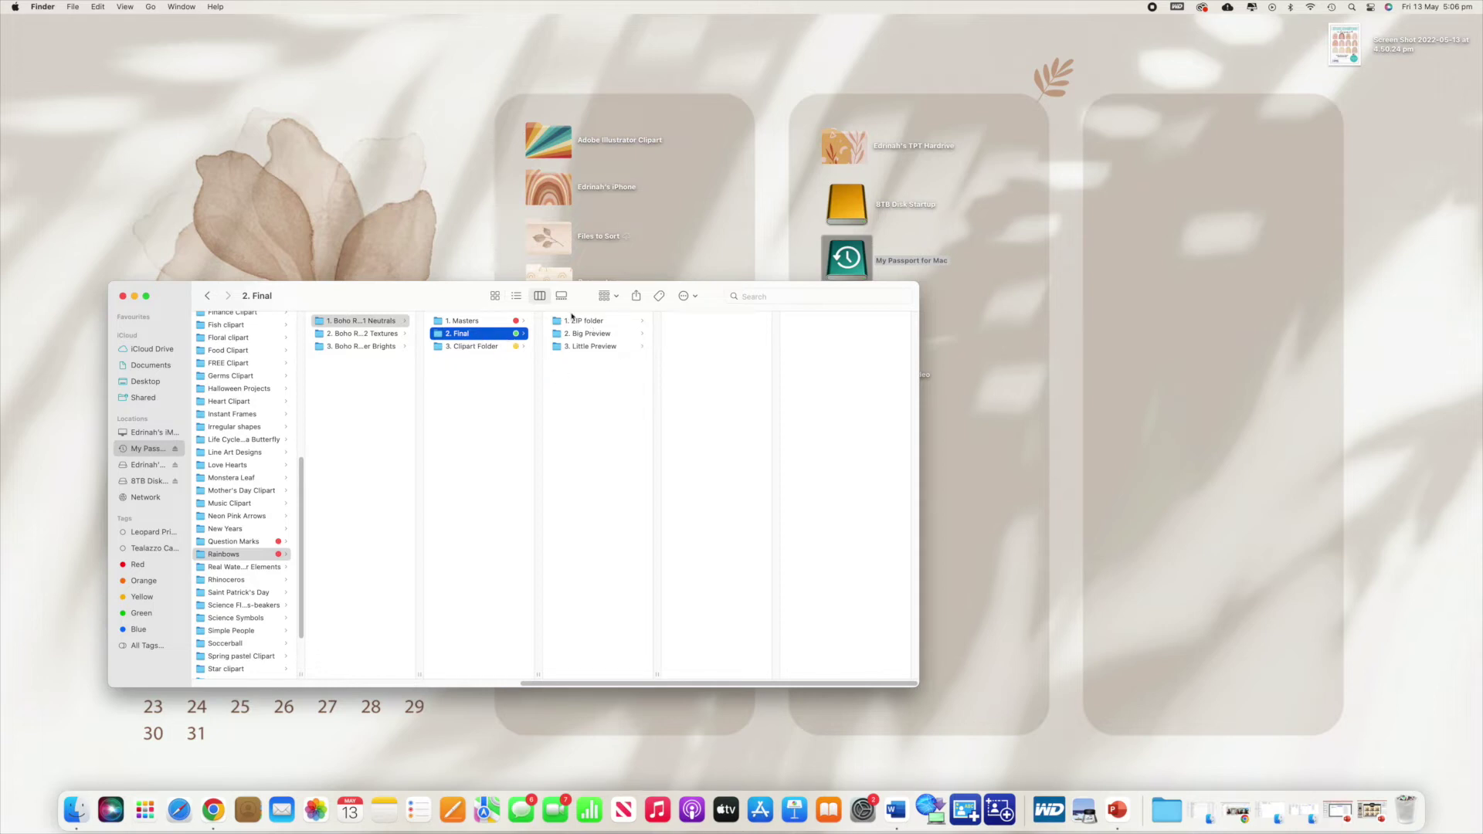
{"action": "left_click", "coordinate": [463, 348]}
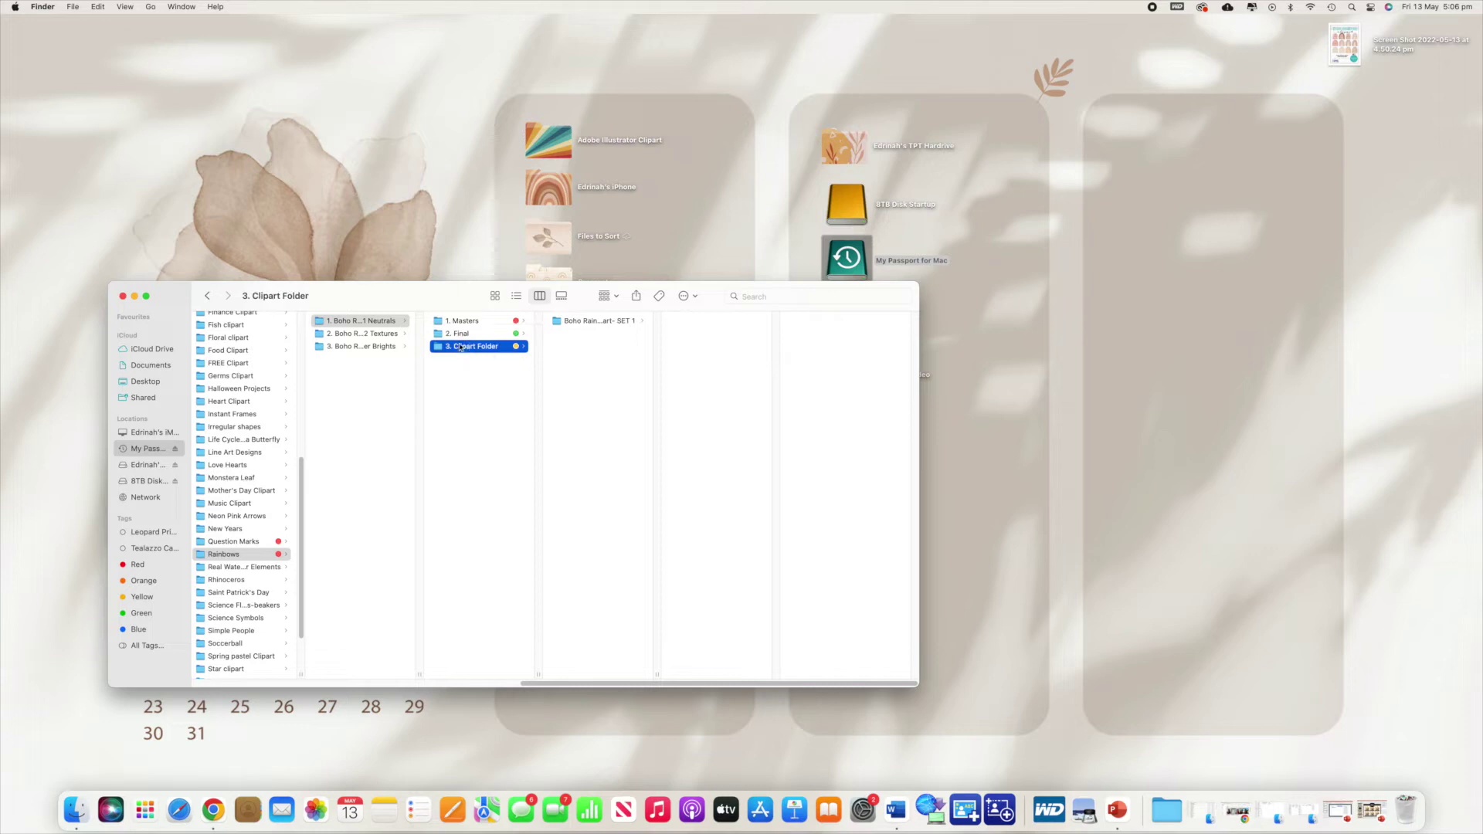
{"action": "left_click", "coordinate": [591, 322]}
{"action": "left_click", "coordinate": [684, 322]}
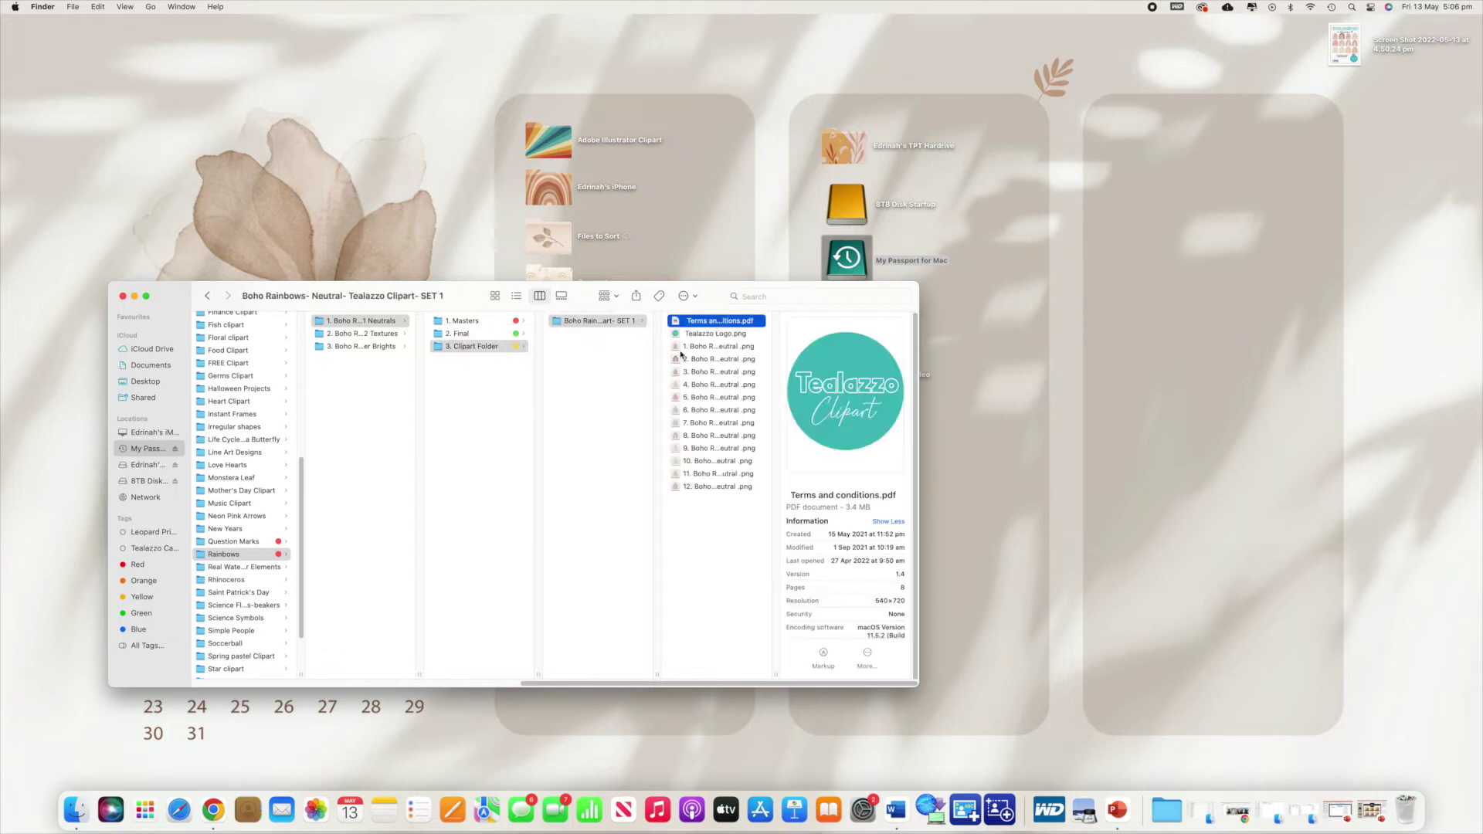
{"action": "key", "text": "Down"}
{"action": "key", "text": "Down"}
{"action": "key", "text": "Down"}
{"action": "key", "text": "Down"}
{"action": "key", "text": "Down"}
{"action": "key", "text": "Down"}
{"action": "key", "text": "Down"}
{"action": "key", "text": "Down"}
{"action": "key", "text": "Down"}
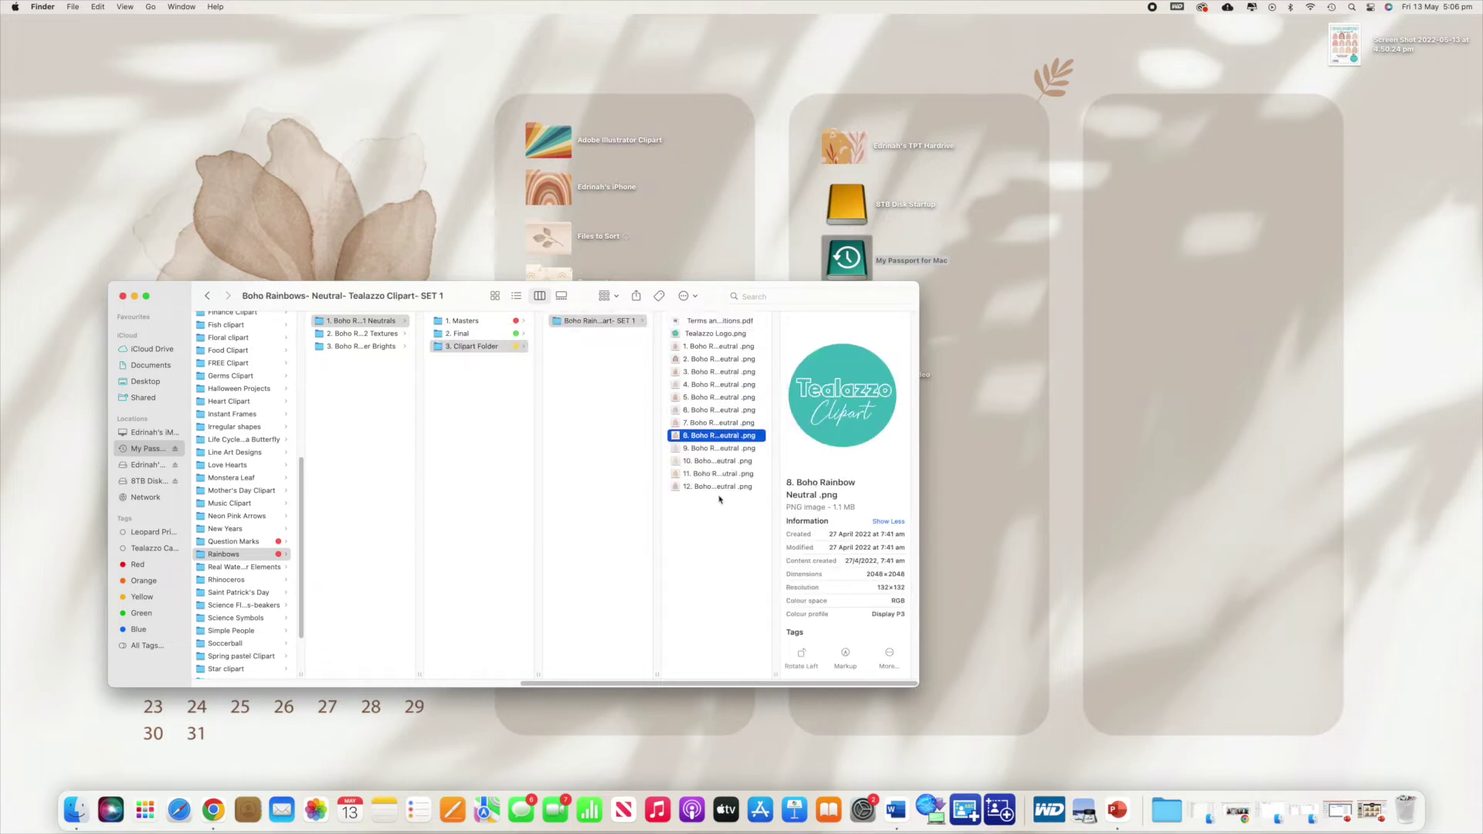
{"action": "left_click", "coordinate": [720, 503]}
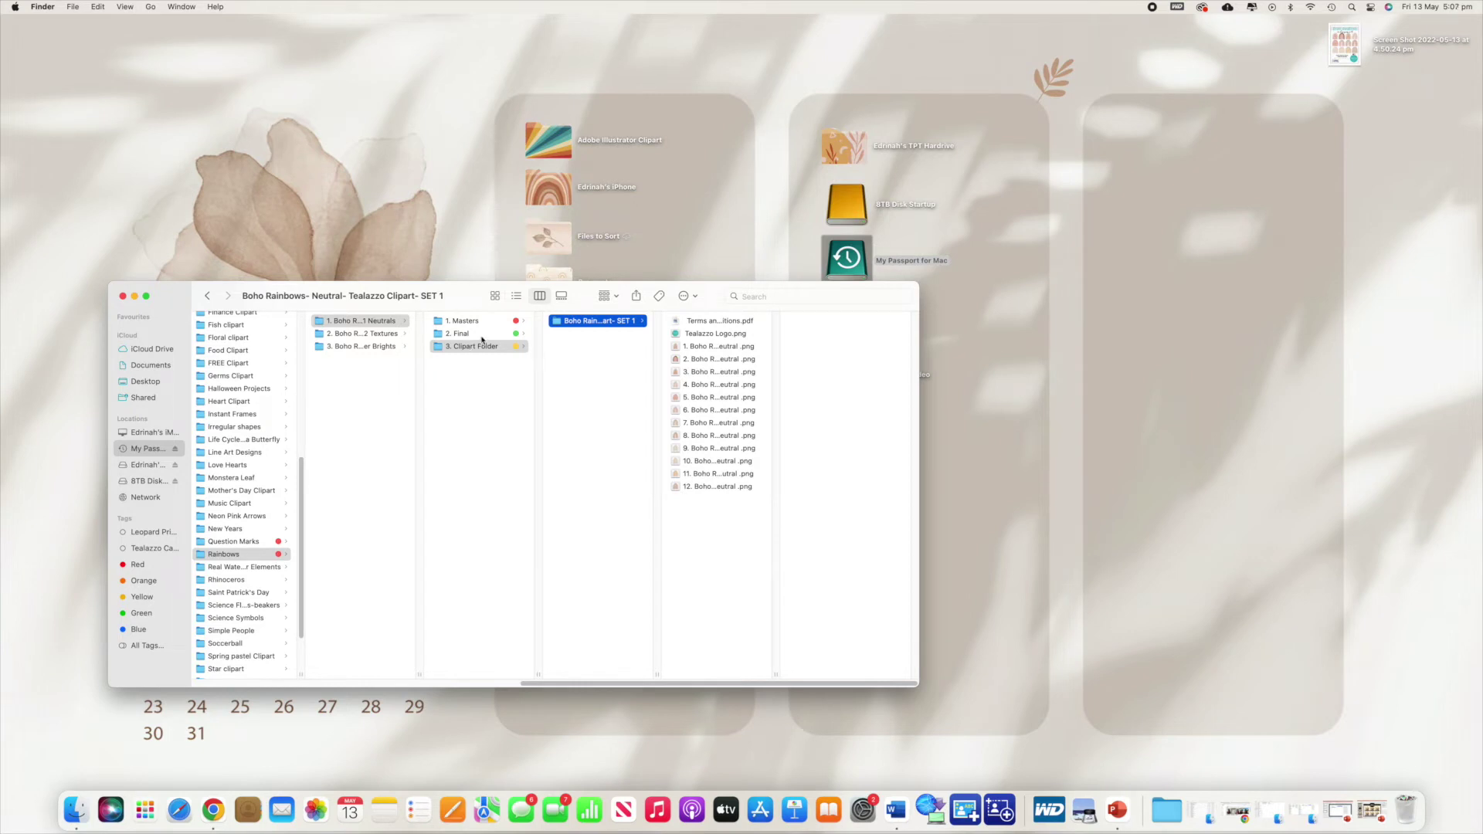
Open 2. Final > 1. ZIP folder, and switch to Chrome to start a Digital Download listing on Teachers Pay Teachers
{"action": "left_click", "coordinate": [481, 334]}
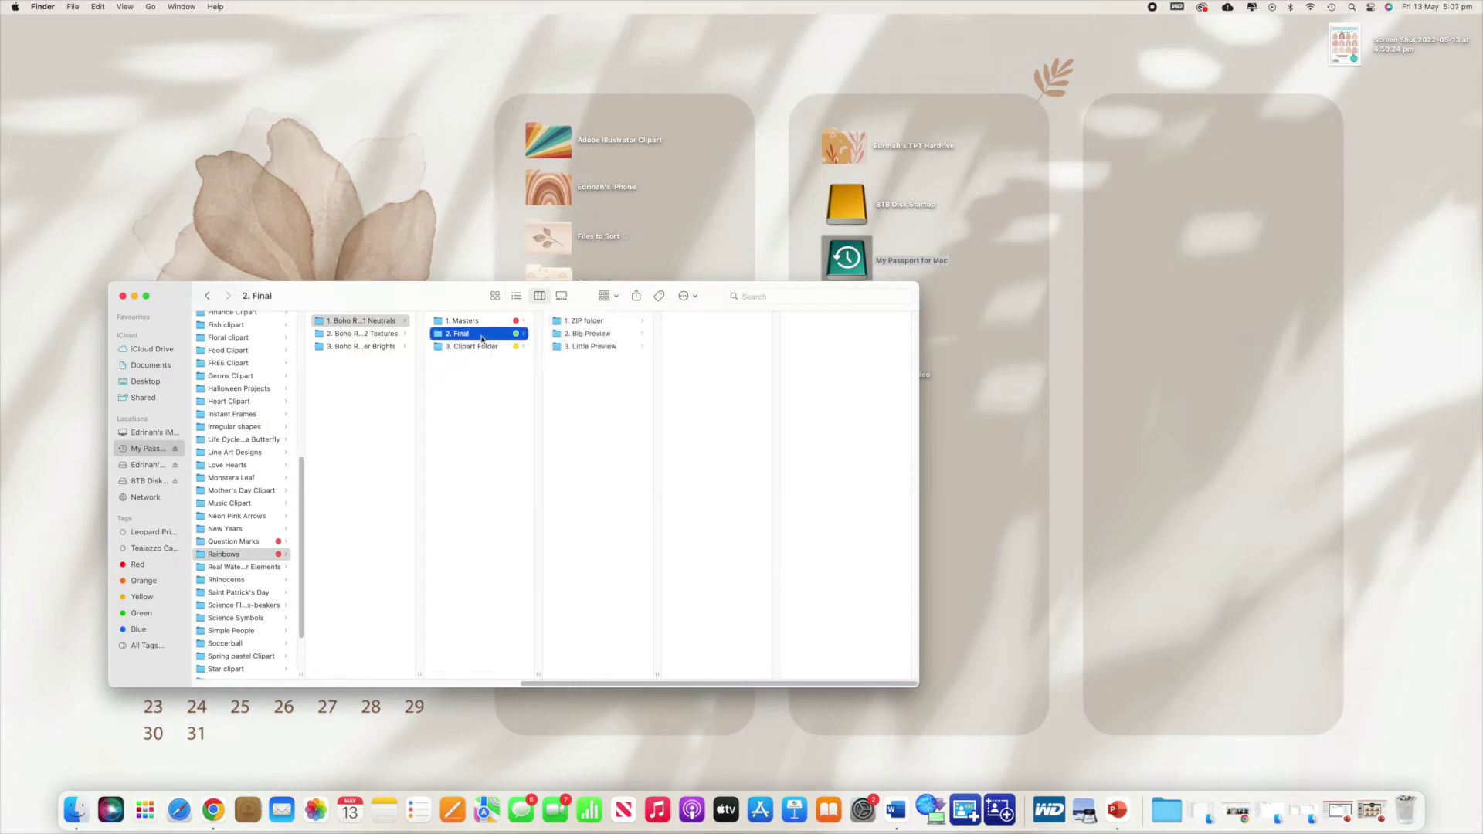
{"action": "left_click", "coordinate": [596, 324]}
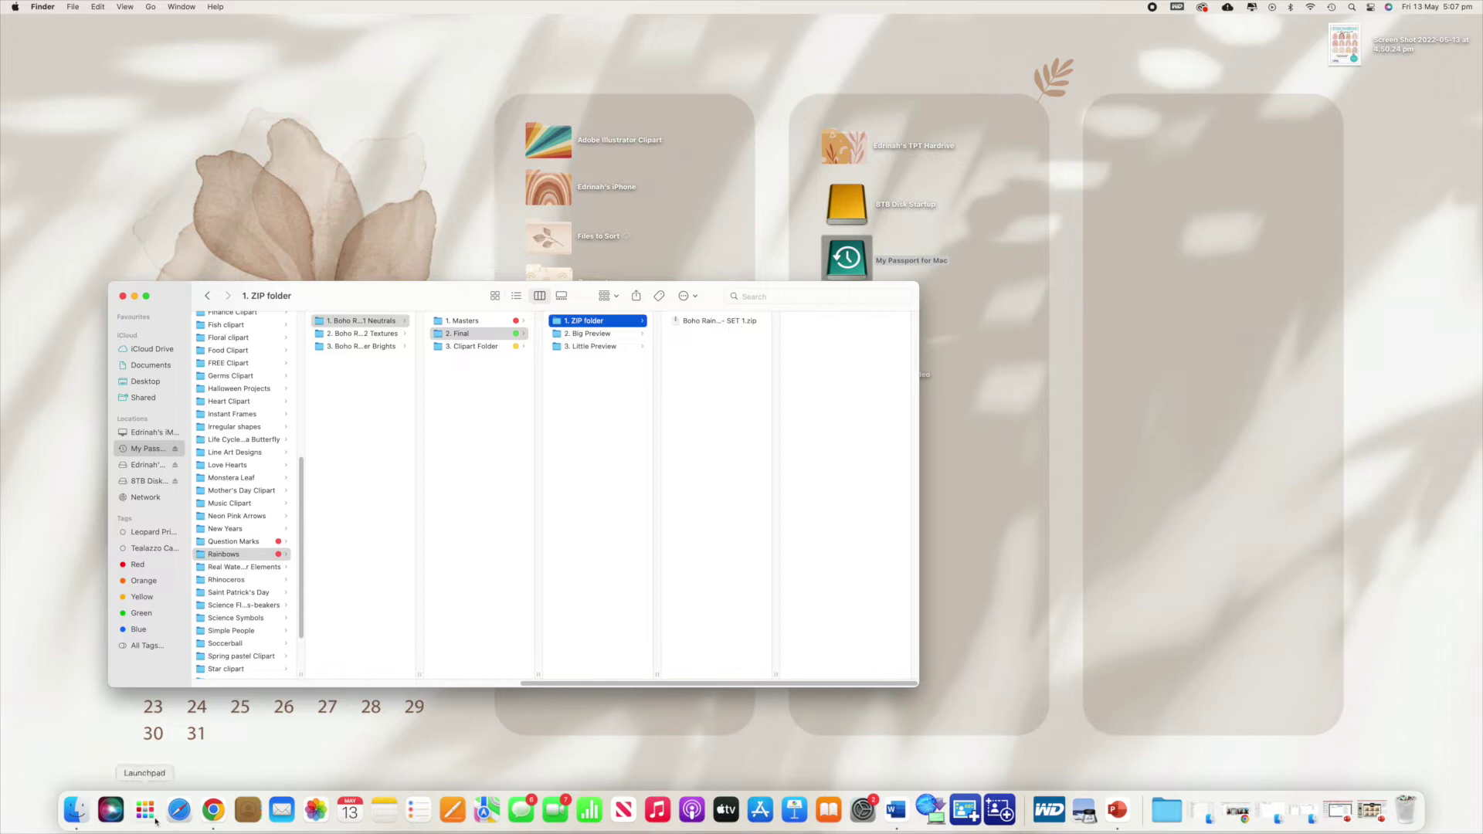
{"action": "left_click", "coordinate": [213, 810]}
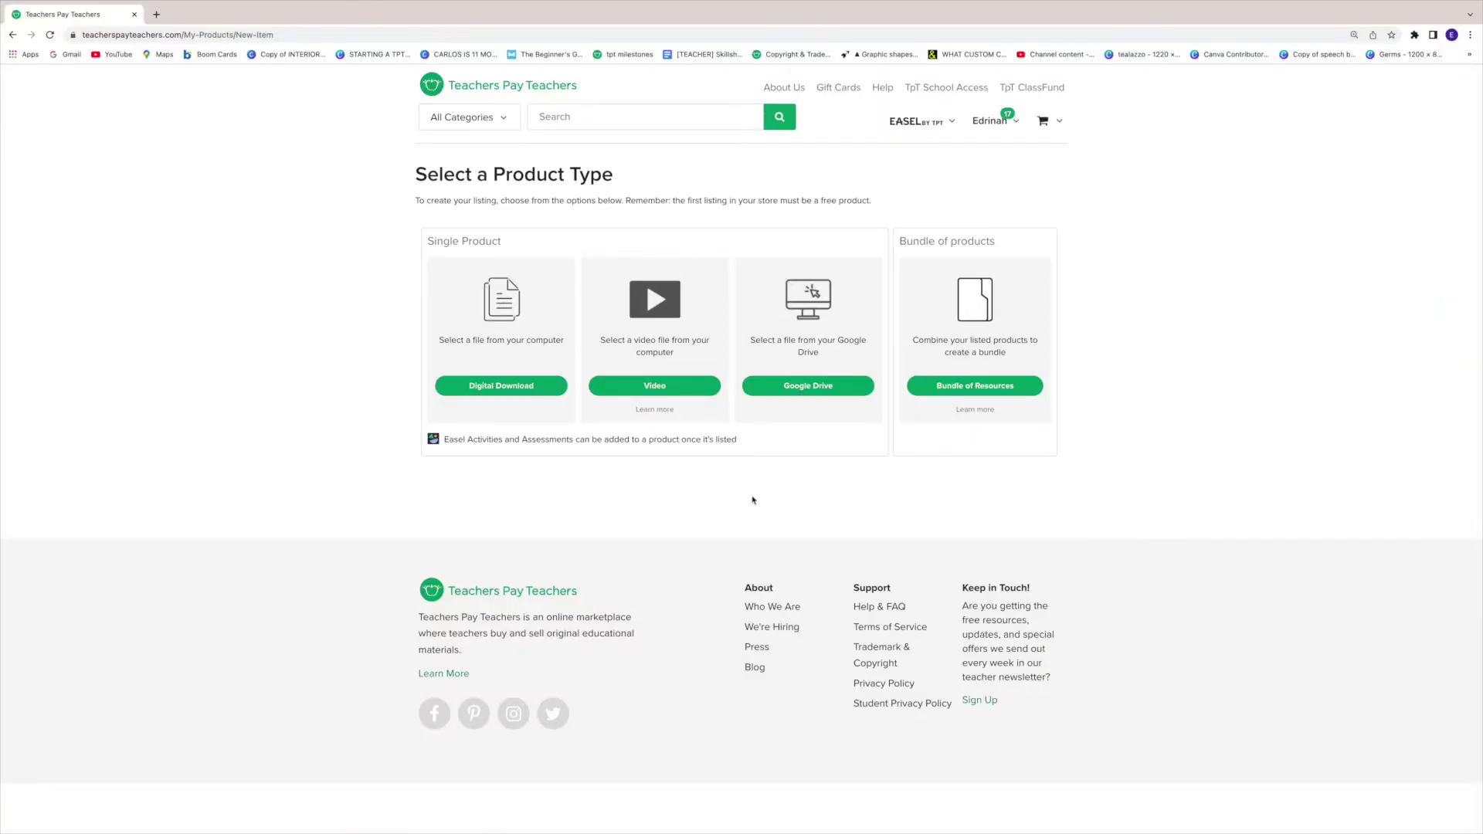
{"action": "left_click", "coordinate": [498, 395]}
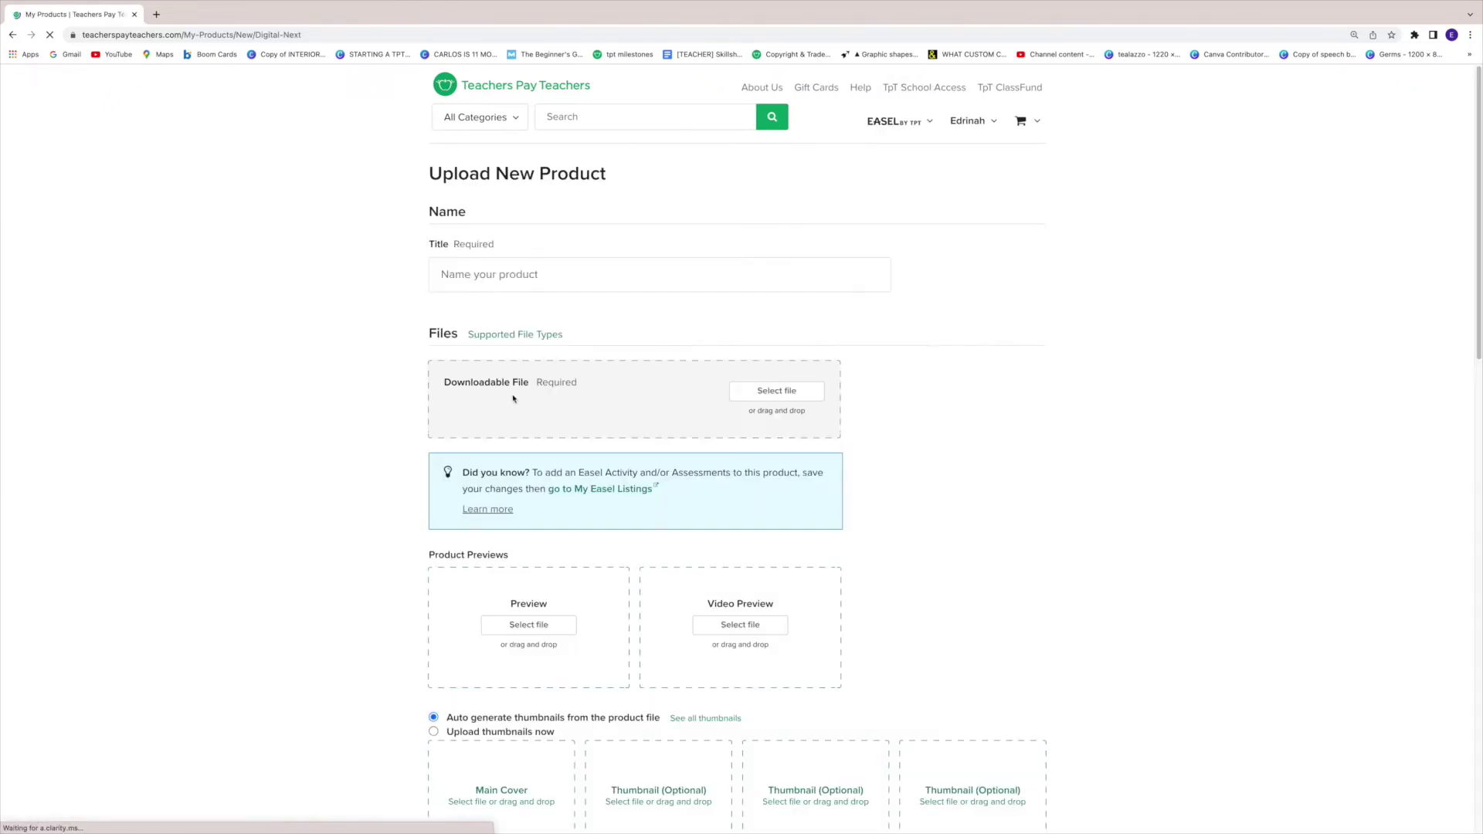
Take the browser out of full screen and arrange it beside the Finder window with the upload form in view
{"action": "left_click", "coordinate": [38, 44]}
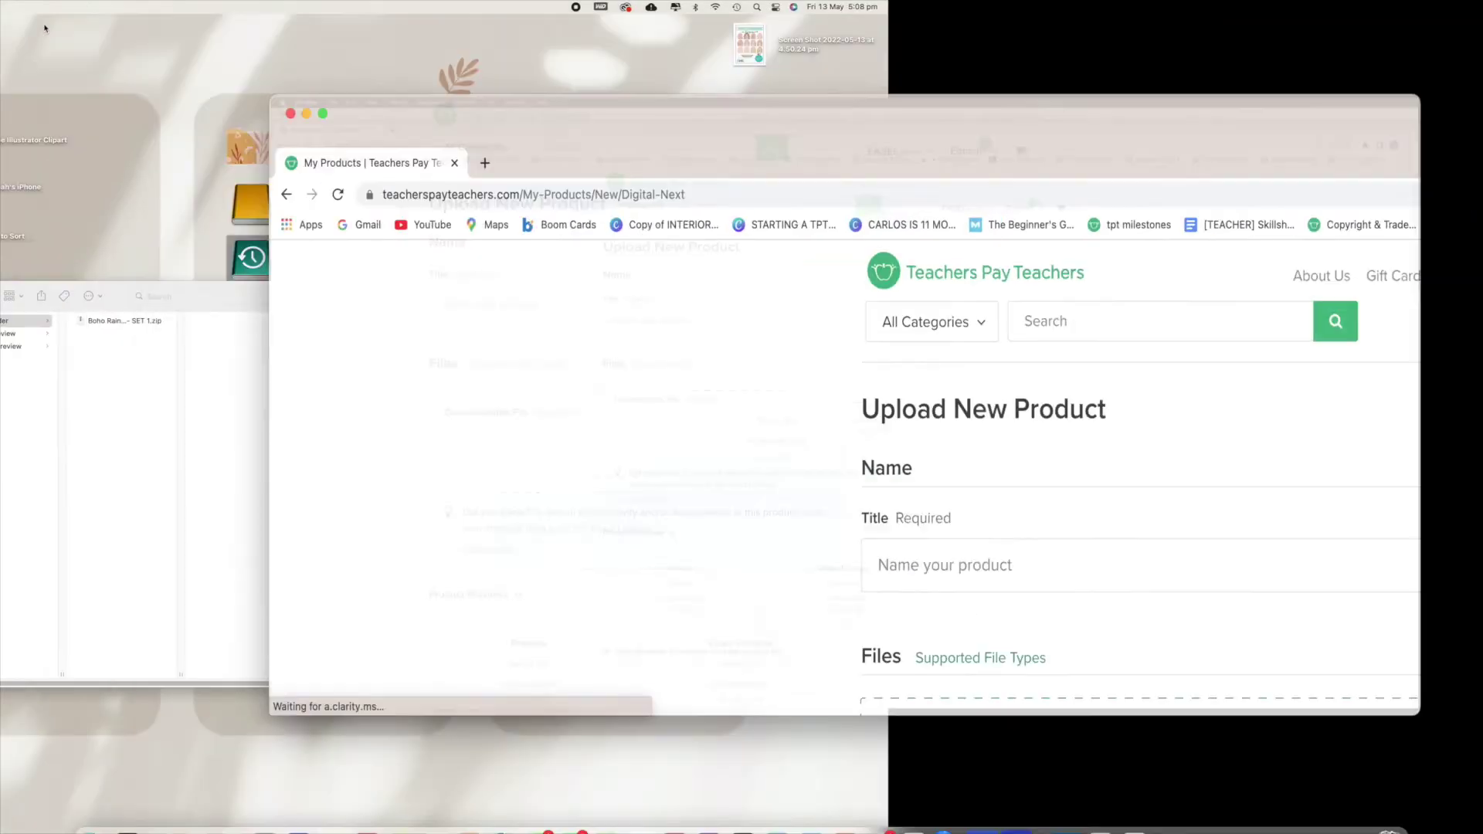
{"action": "left_click_drag", "start_coordinate": [889, 203], "coordinate": [982, 180]}
{"action": "scroll", "coordinate": [934, 397], "scroll_direction": "down", "scroll_amount": 3}
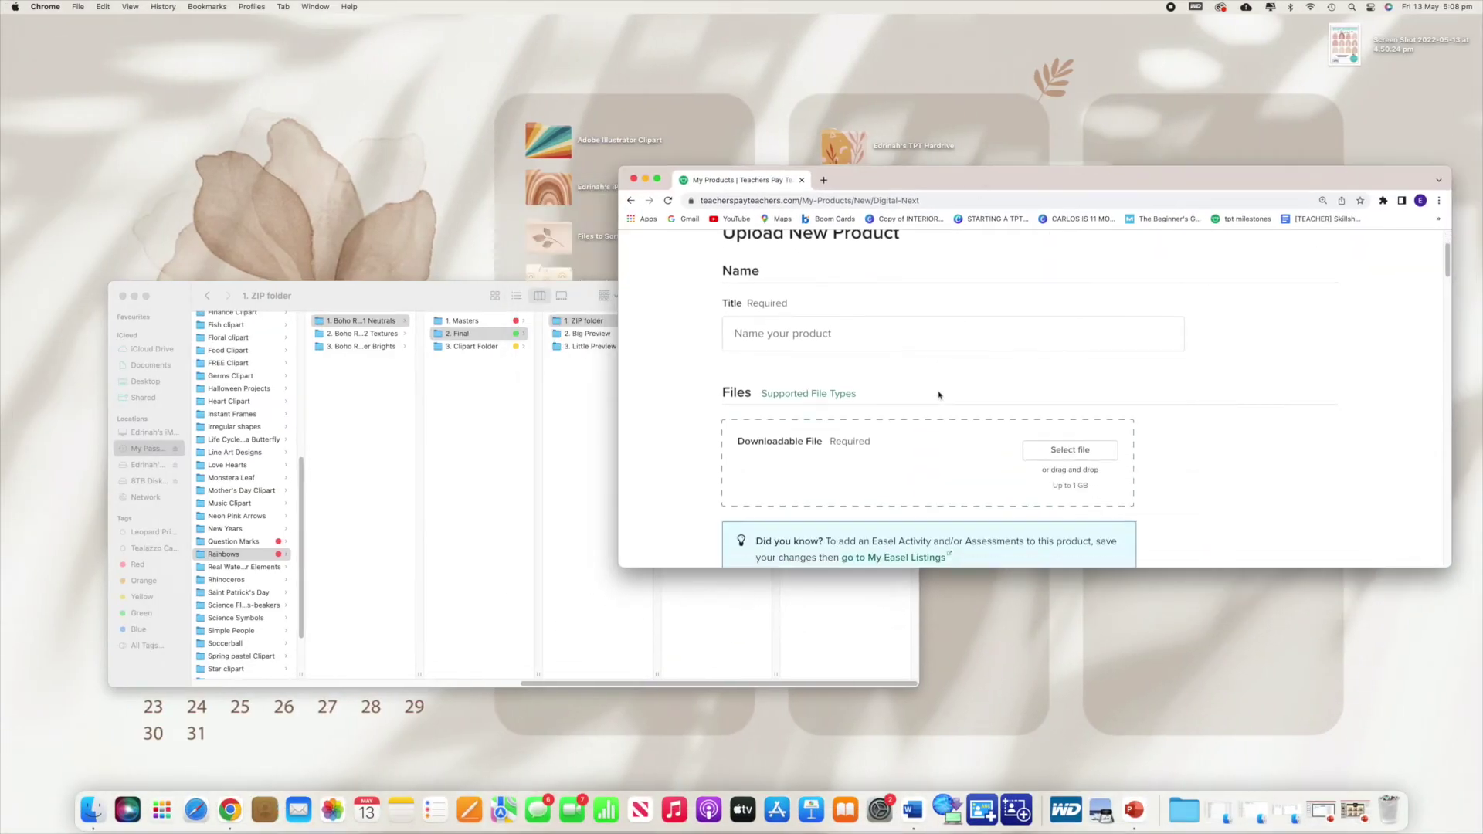
{"action": "left_click_drag", "start_coordinate": [500, 306], "coordinate": [353, 277]}
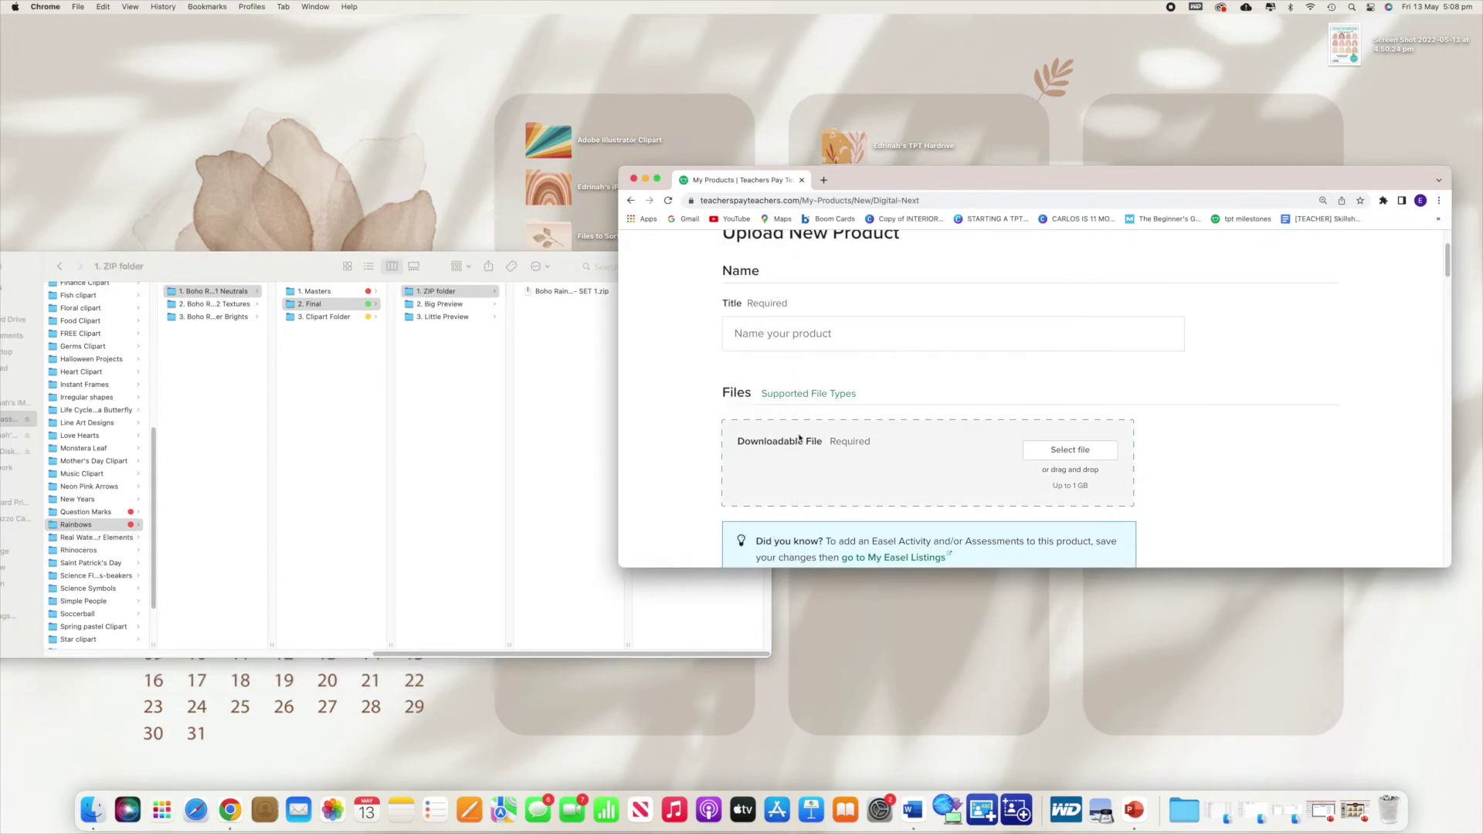
Examine the form's Title and Downloadable File sections, and select the SET 1 ZIP file in 1. ZIP folder
{"action": "left_click", "coordinate": [868, 332]}
{"action": "scroll", "coordinate": [868, 330], "scroll_direction": "down", "scroll_amount": 1}
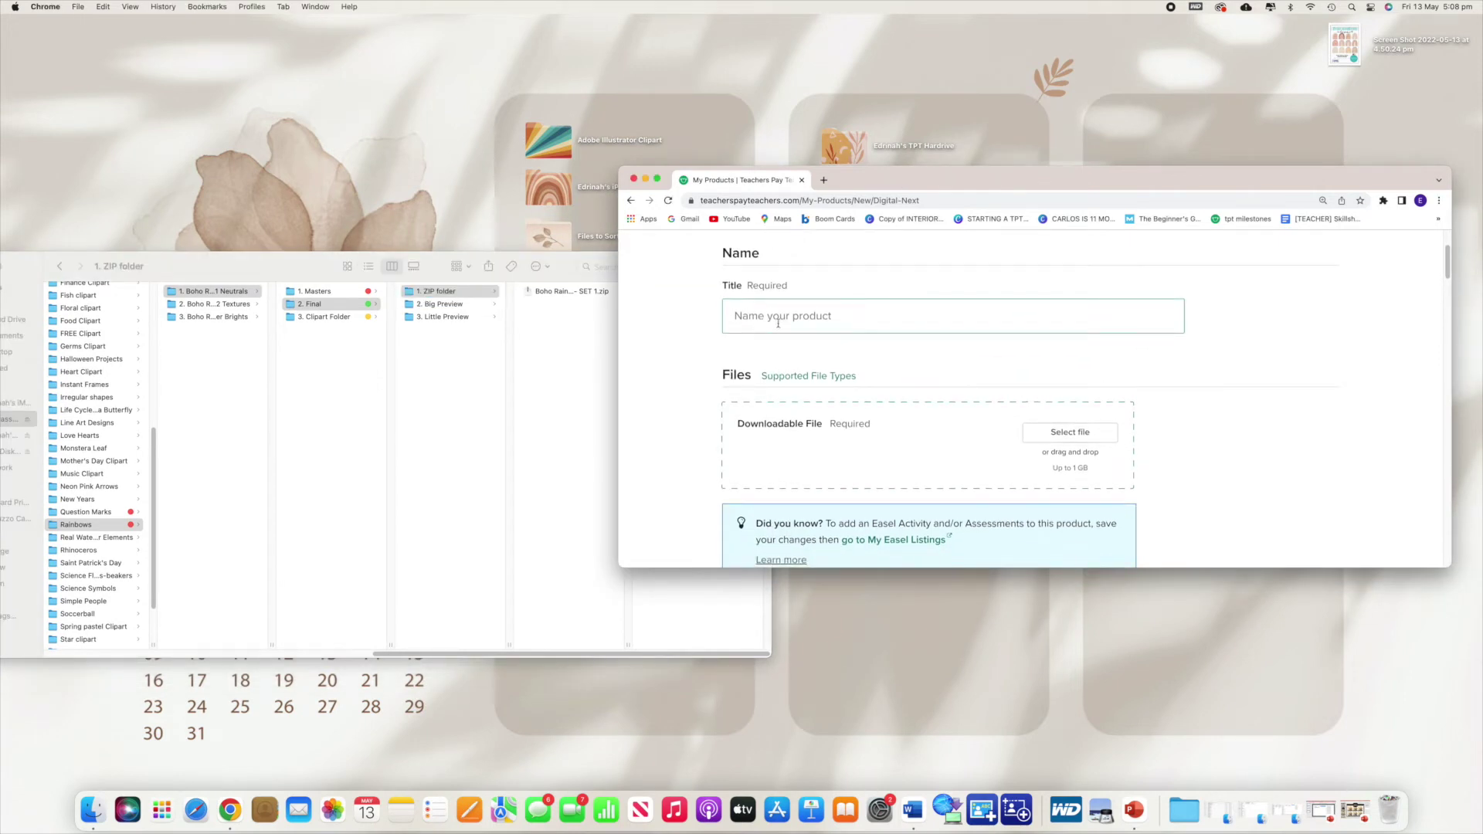
{"action": "scroll", "coordinate": [793, 399], "scroll_direction": "down", "scroll_amount": 3}
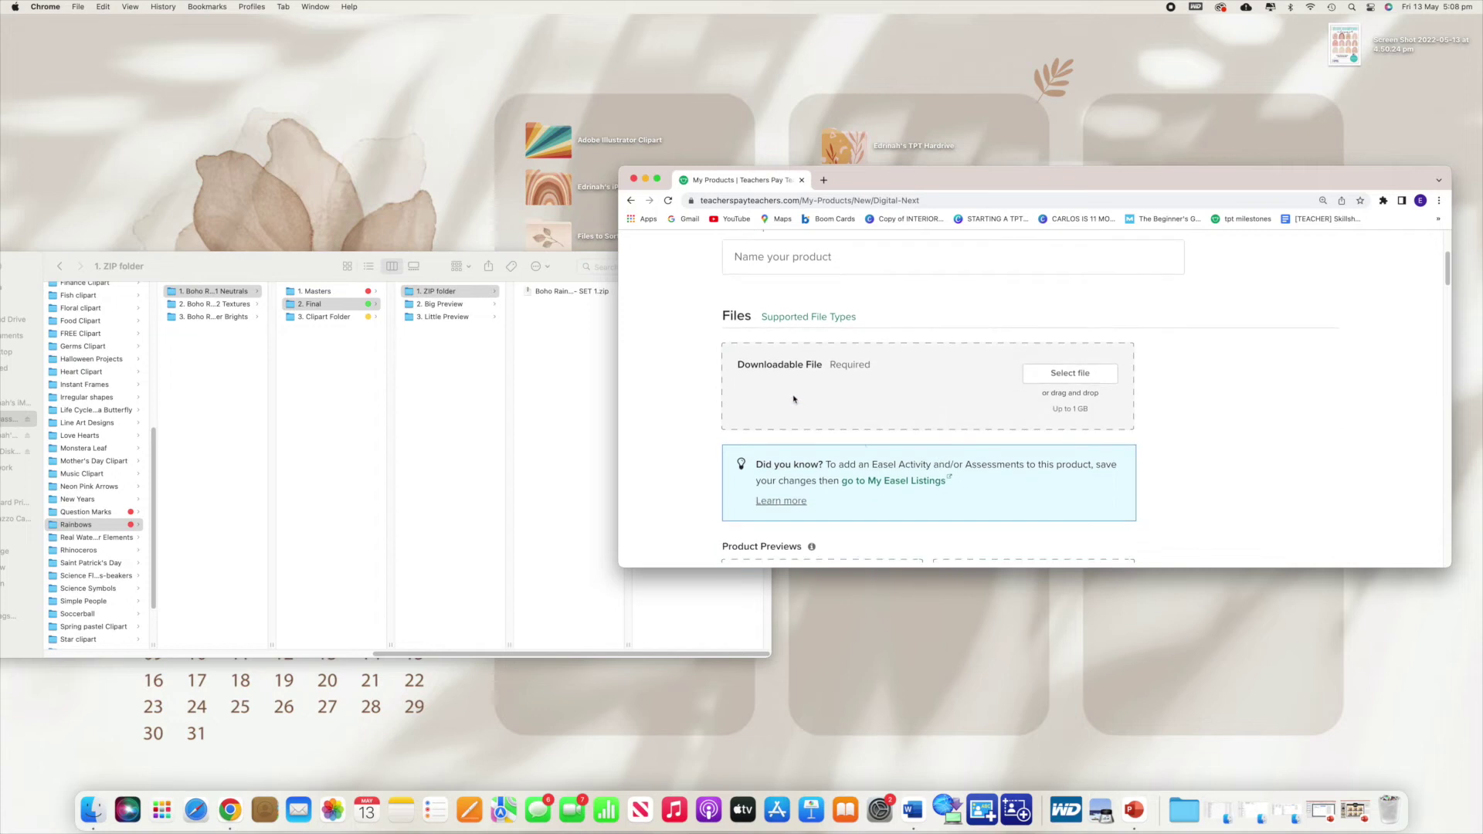
{"action": "left_click", "coordinate": [550, 293]}
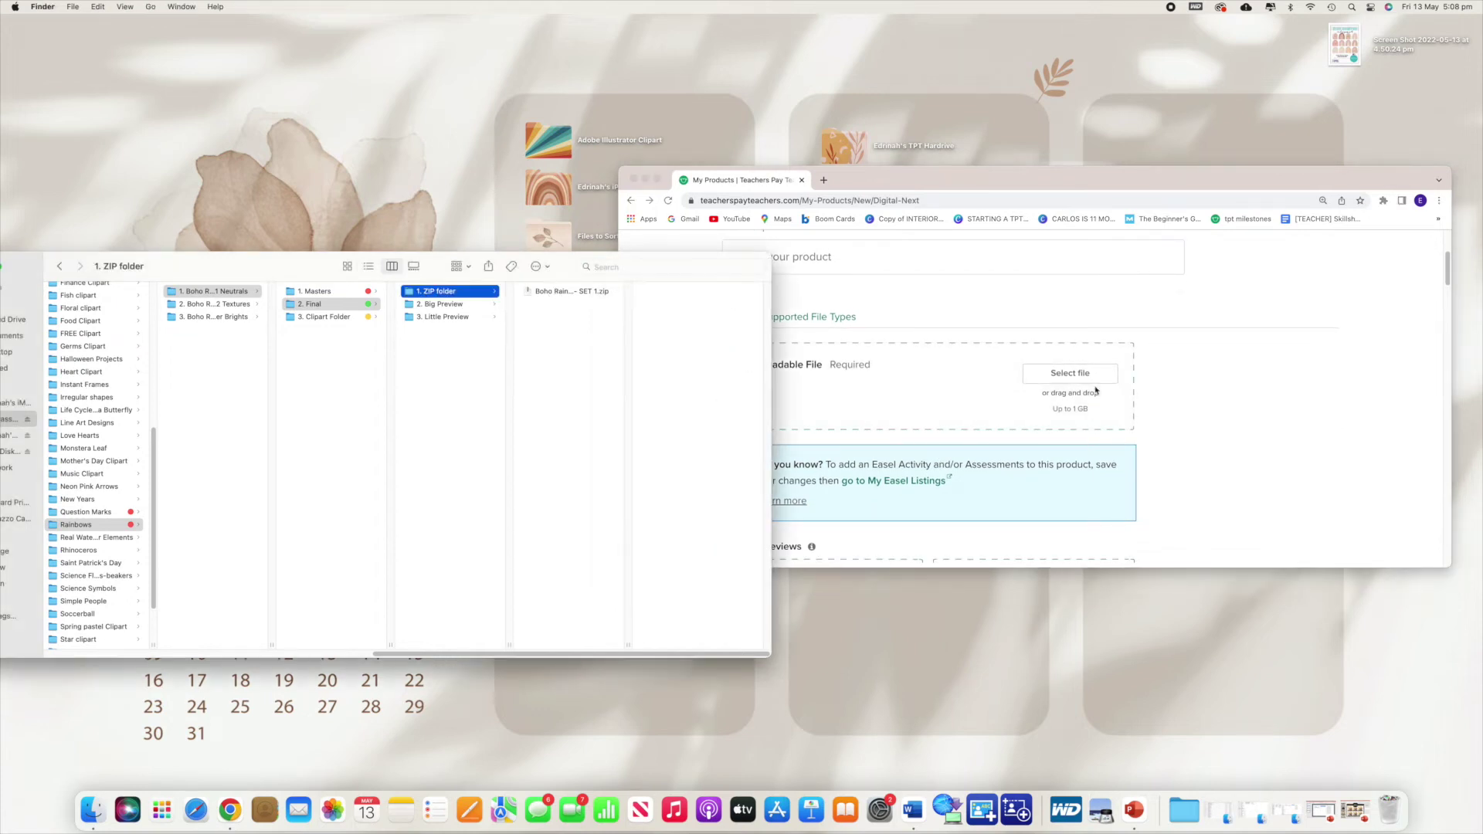
{"action": "left_click", "coordinate": [600, 290]}
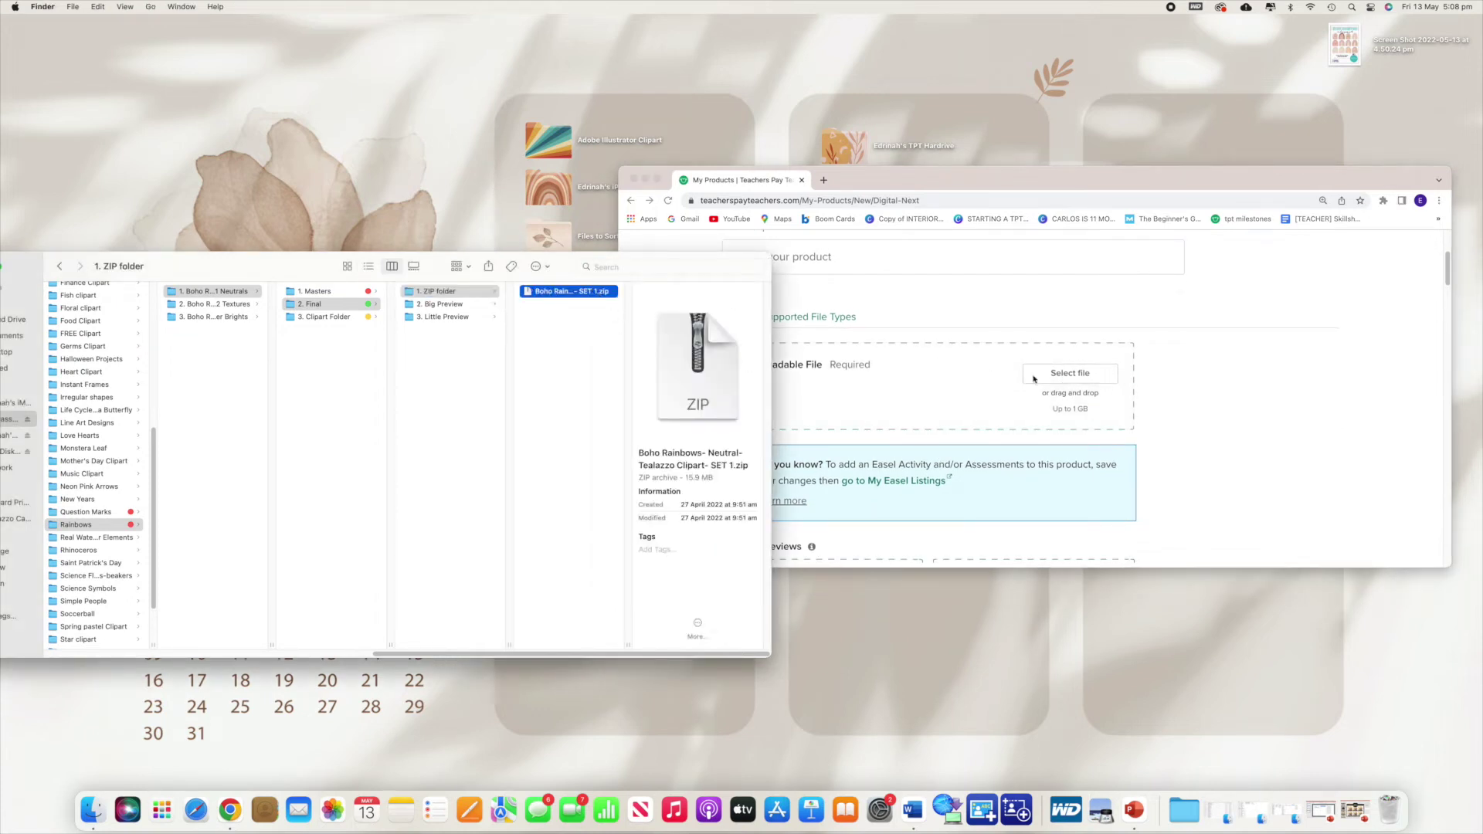
Examine the form's Product Previews section, and select the Neutrals big preview PDF in 2. Final > 2. Big Preview
{"action": "scroll", "coordinate": [1035, 309], "scroll_direction": "down", "scroll_amount": 2}
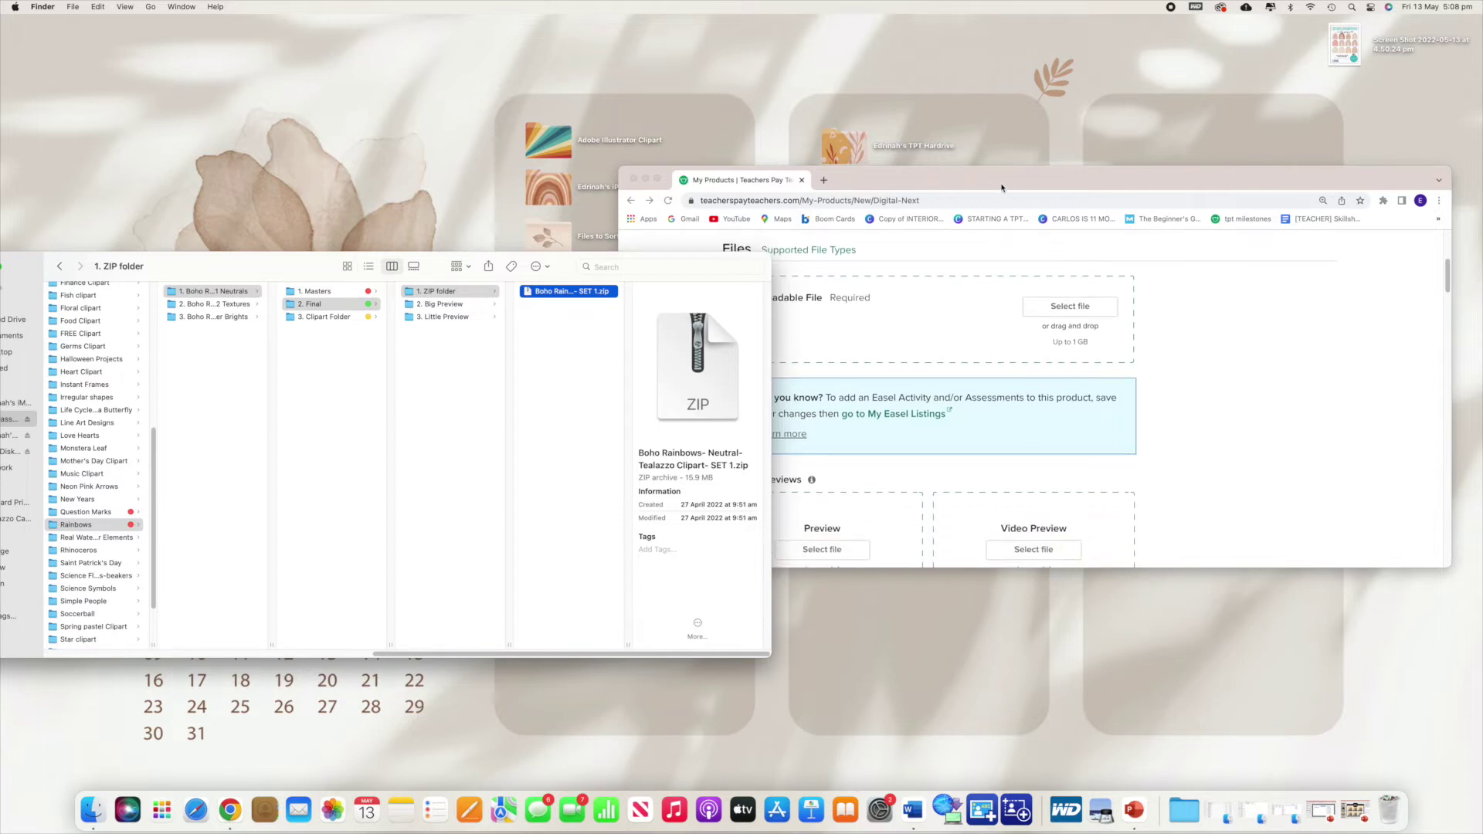
{"action": "left_click_drag", "start_coordinate": [1002, 188], "coordinate": [1071, 195]}
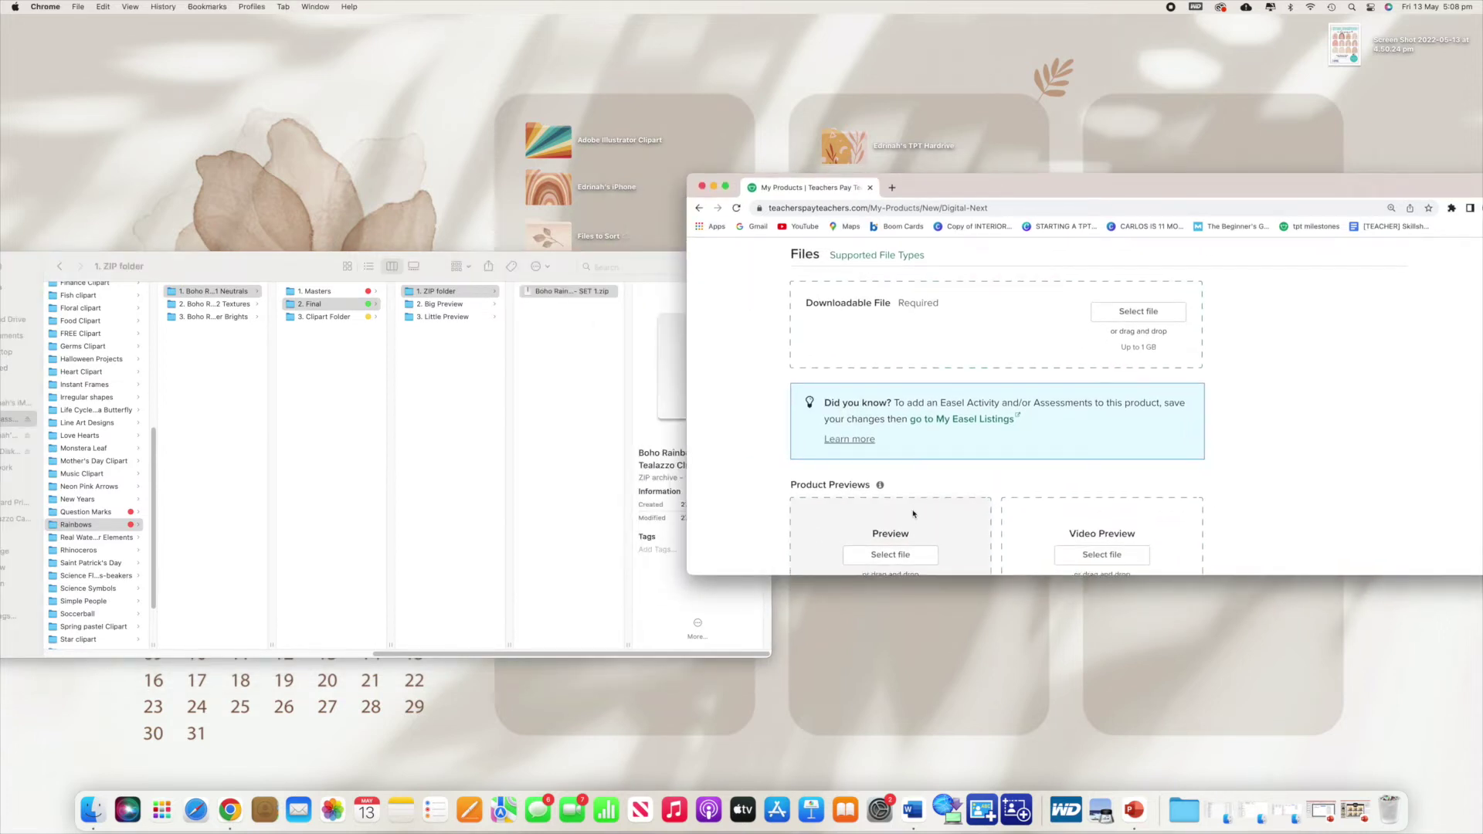
{"action": "scroll", "coordinate": [913, 514], "scroll_direction": "down", "scroll_amount": 2}
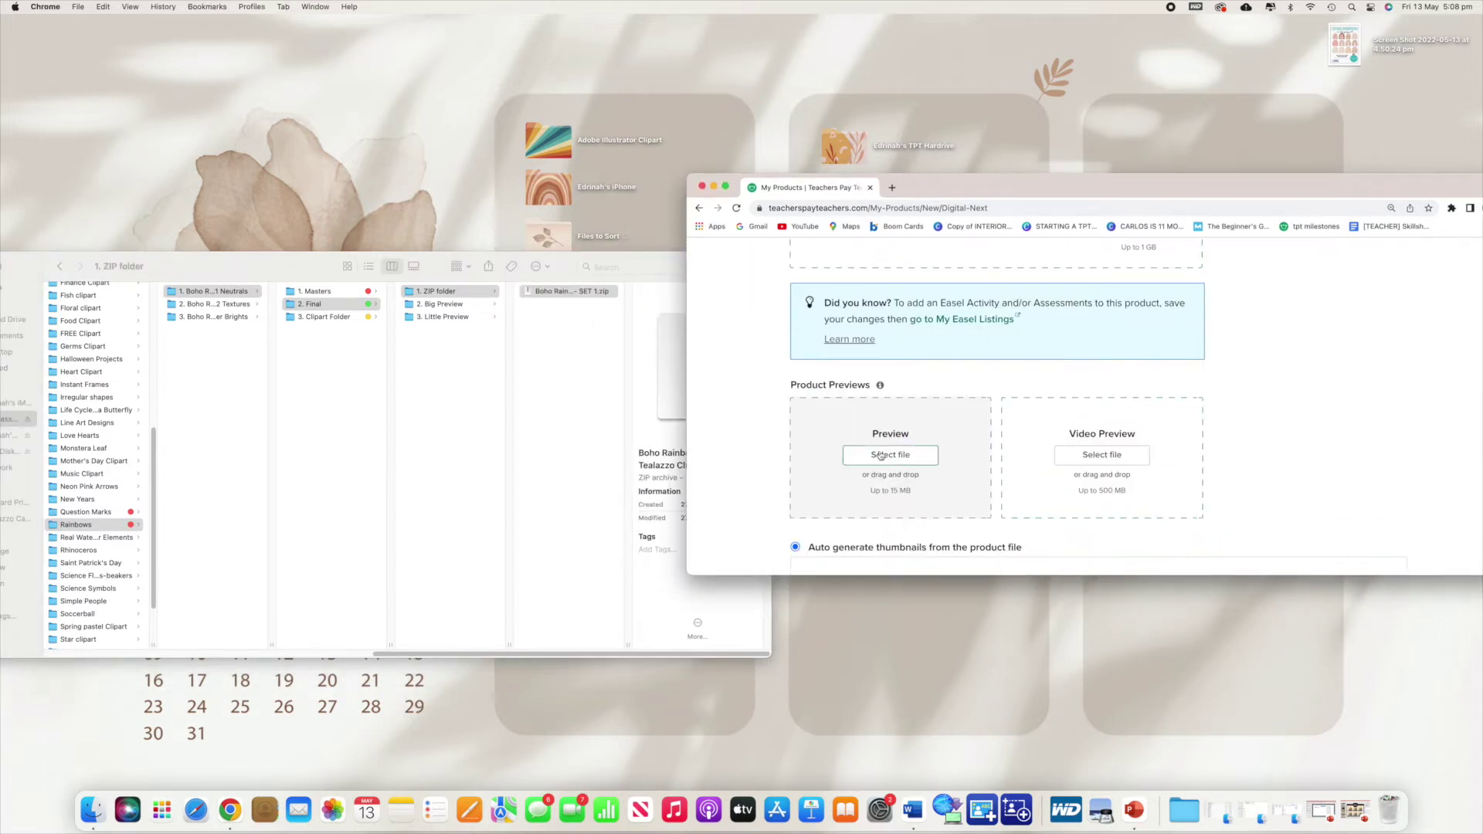
{"action": "left_click", "coordinate": [517, 342]}
{"action": "left_click", "coordinate": [440, 304]}
{"action": "left_click", "coordinate": [585, 294]}
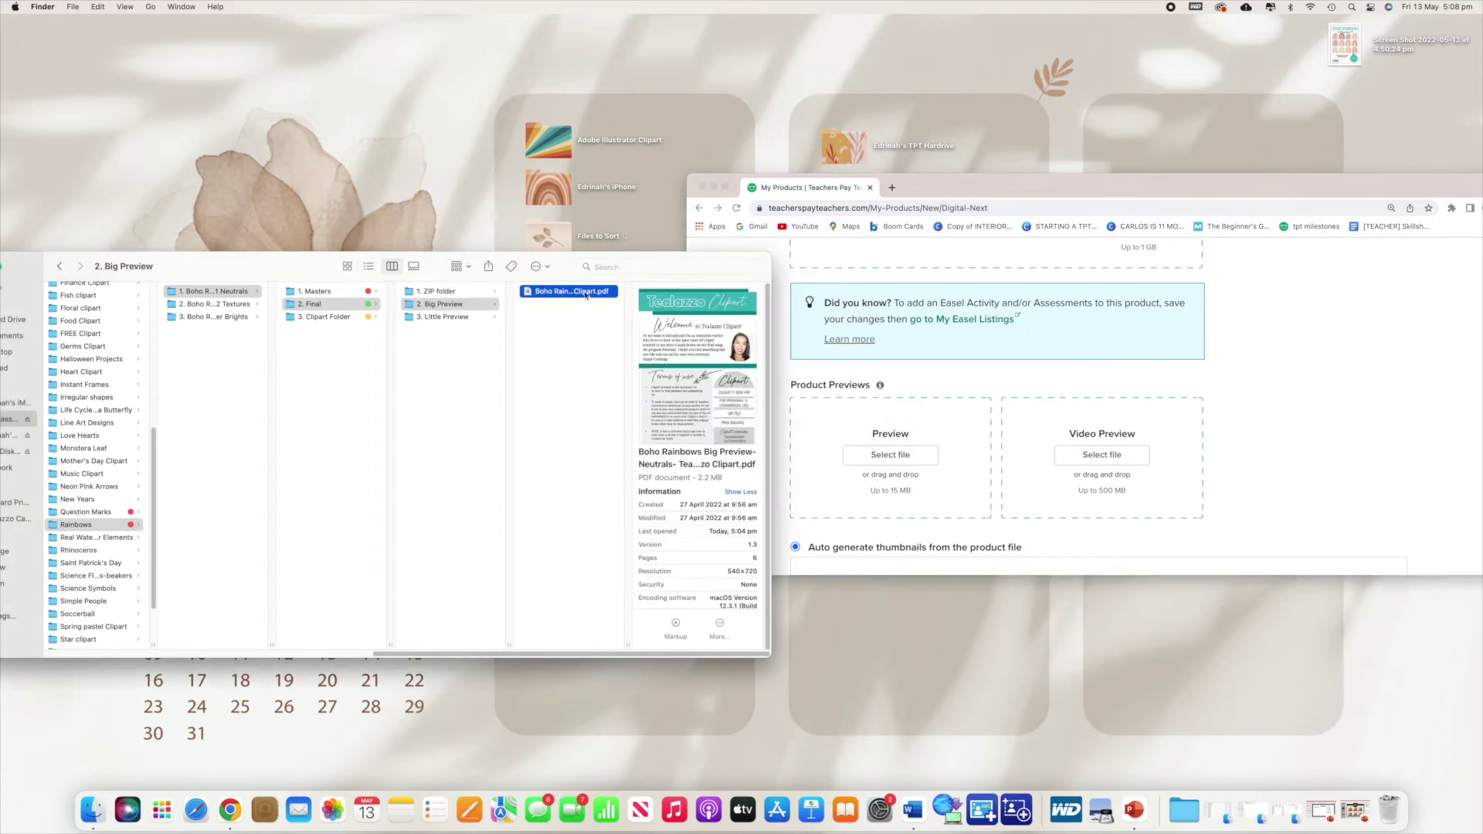
Set the listing's thumbnail option to Upload thumbnails now
{"action": "scroll", "coordinate": [830, 487], "scroll_direction": "down", "scroll_amount": 4}
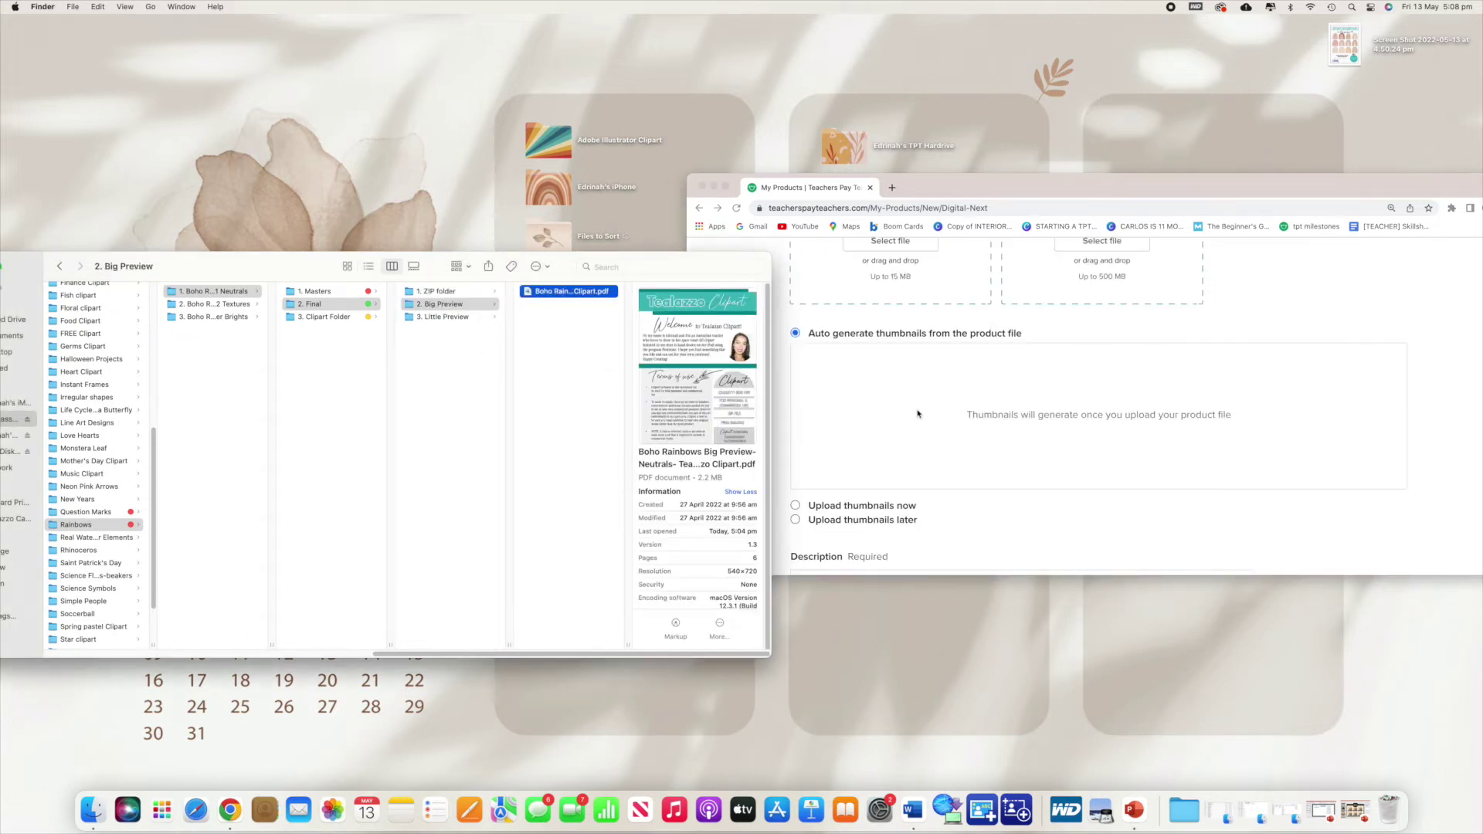
{"action": "left_click", "coordinate": [797, 514]}
{"action": "left_click", "coordinate": [798, 514]}
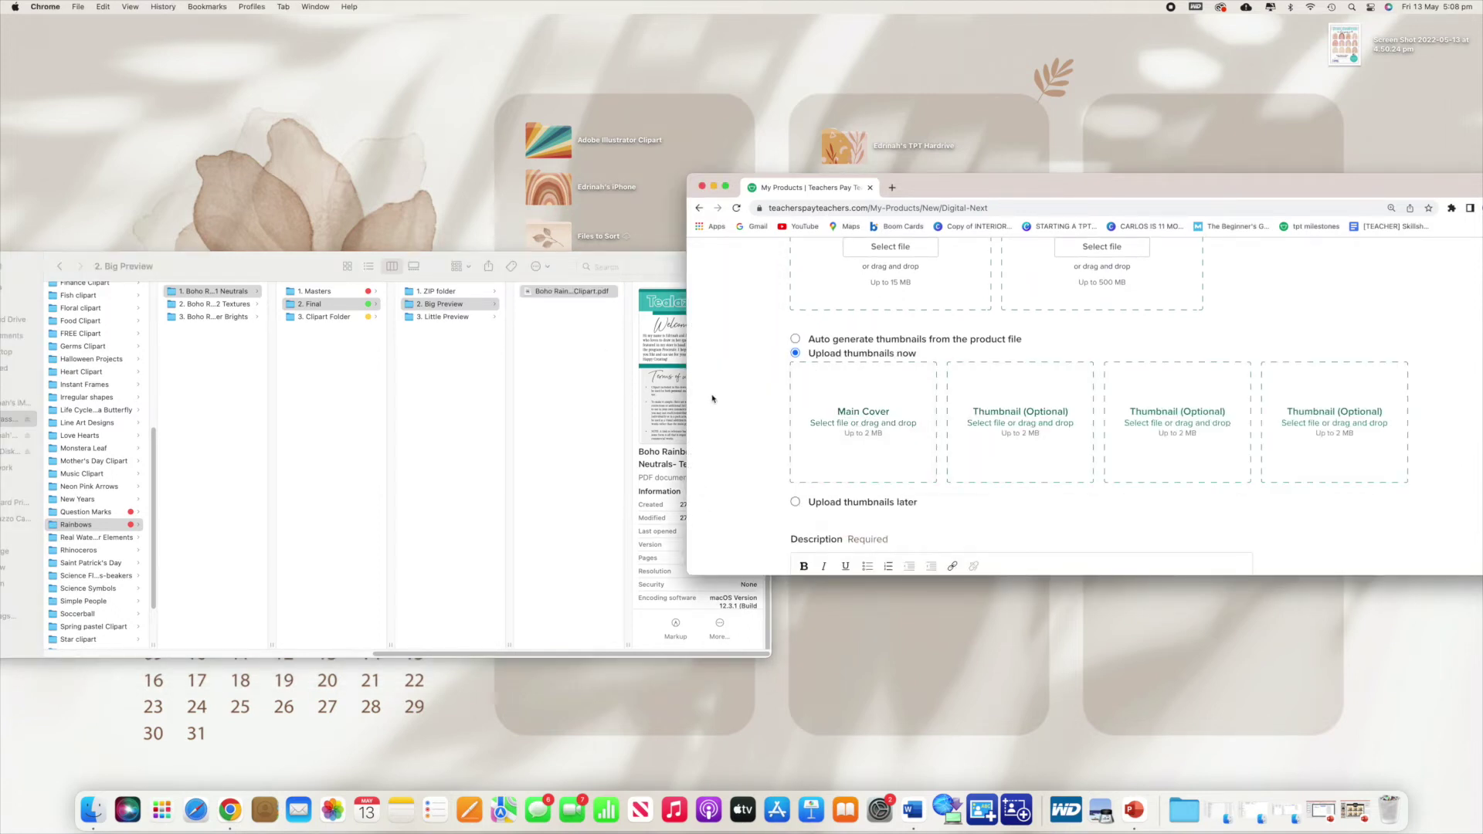
Look through the JPEG thumbnails in 2. Final > 3. Little Preview > Little Preview Rainbow neutral
{"action": "left_click", "coordinate": [430, 318]}
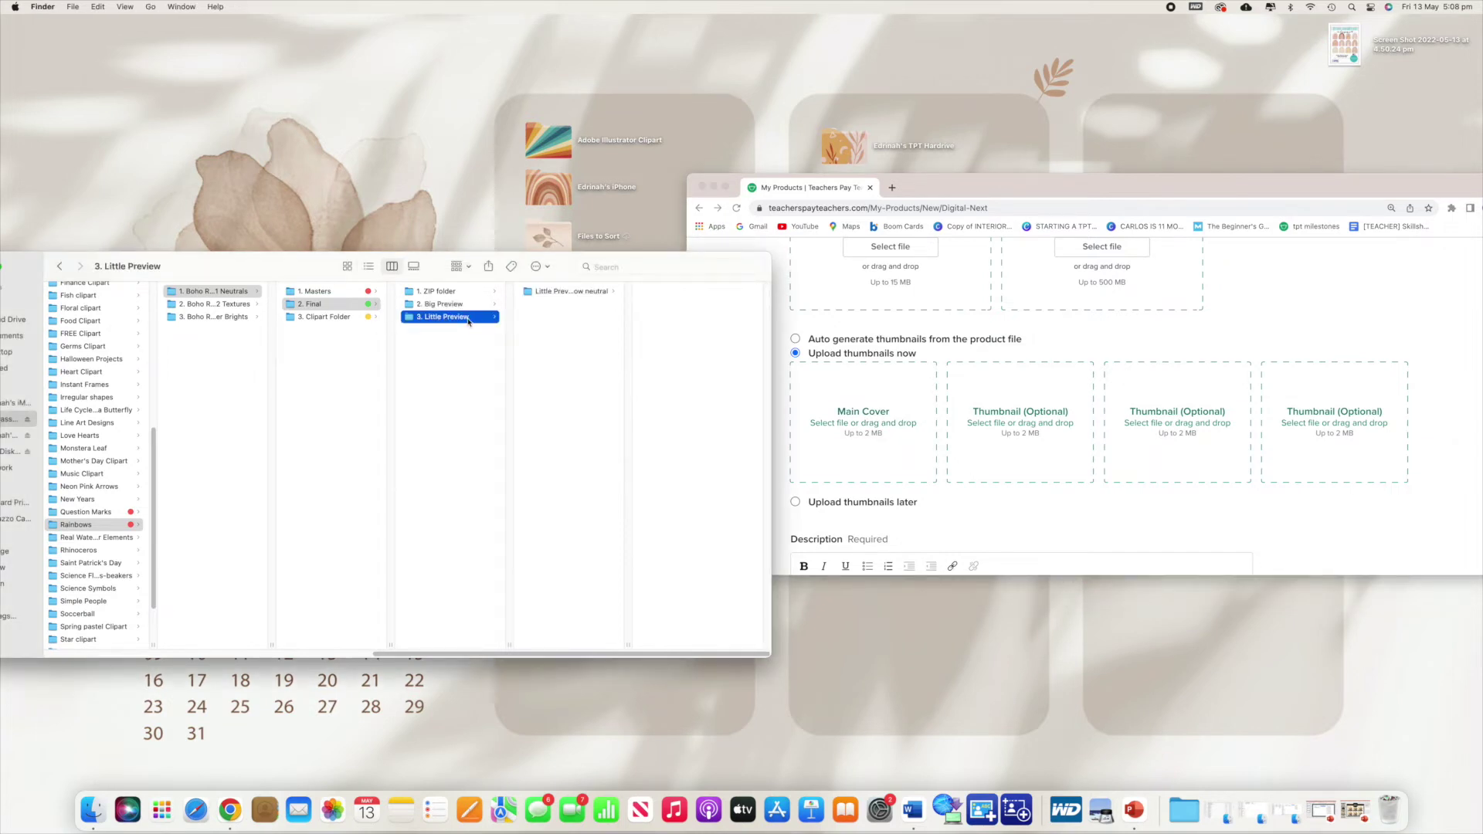
{"action": "left_click", "coordinate": [568, 293]}
{"action": "key", "text": "Right"}
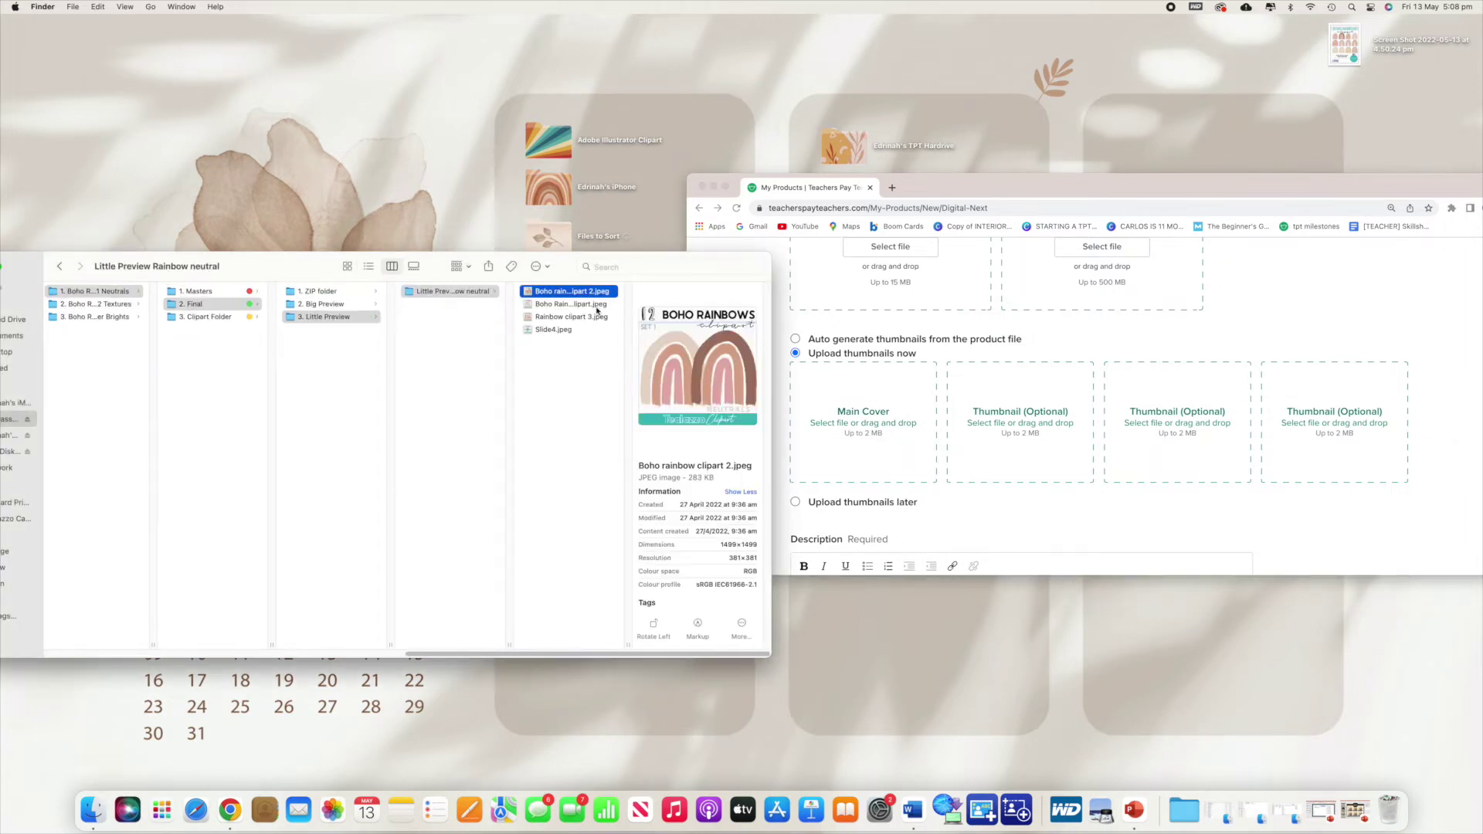
{"action": "key", "text": "Down"}
{"action": "key", "text": "Down"}
{"action": "key", "text": "Down"}
{"action": "key", "text": "Left"}
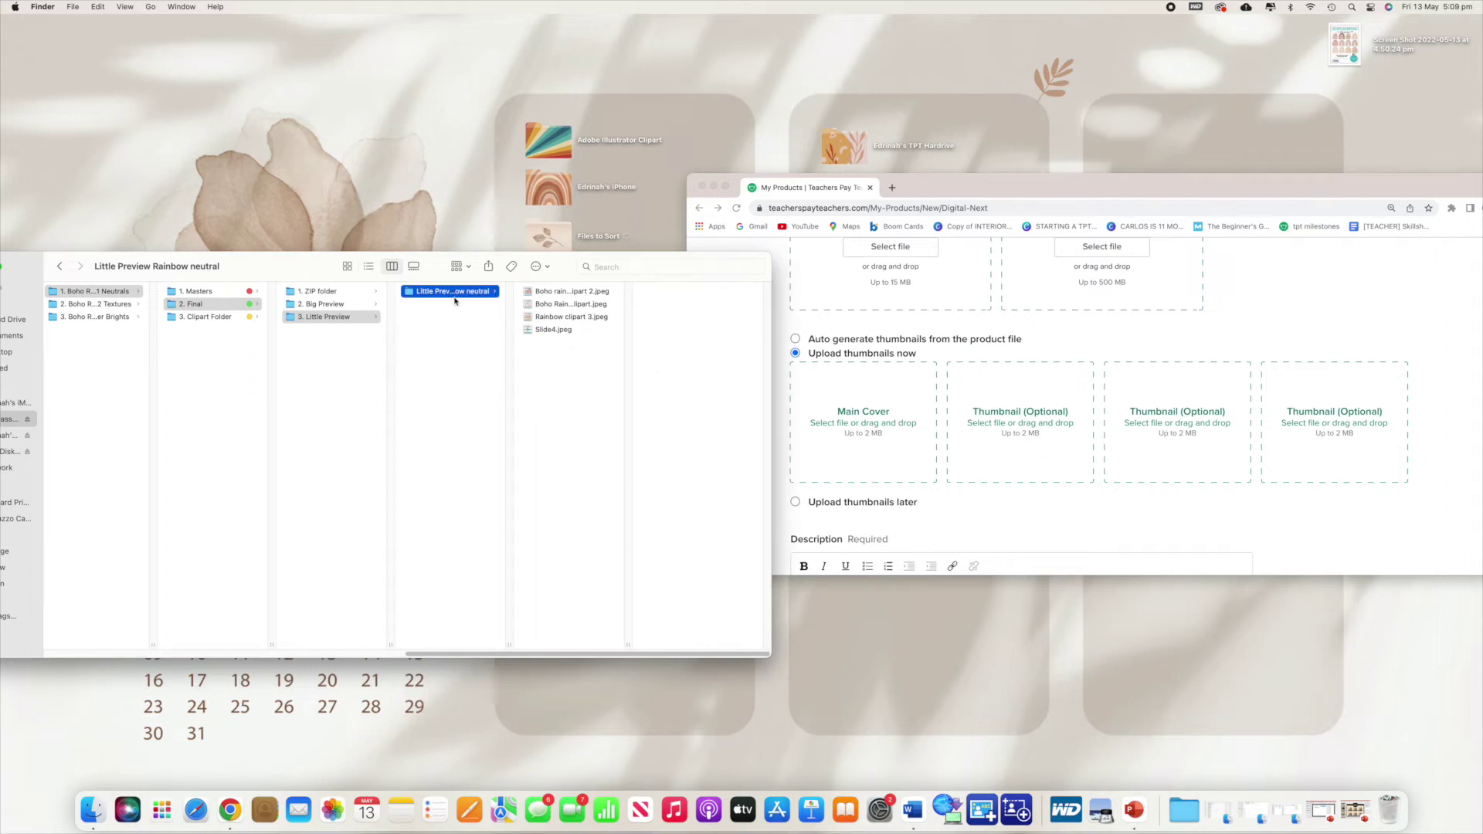
Match the ZIP folder, Big Preview and Little Preview contents in 2. Final to the listing form's download, preview and thumbnail sections
{"action": "scroll", "coordinate": [960, 369], "scroll_direction": "up", "scroll_amount": 10}
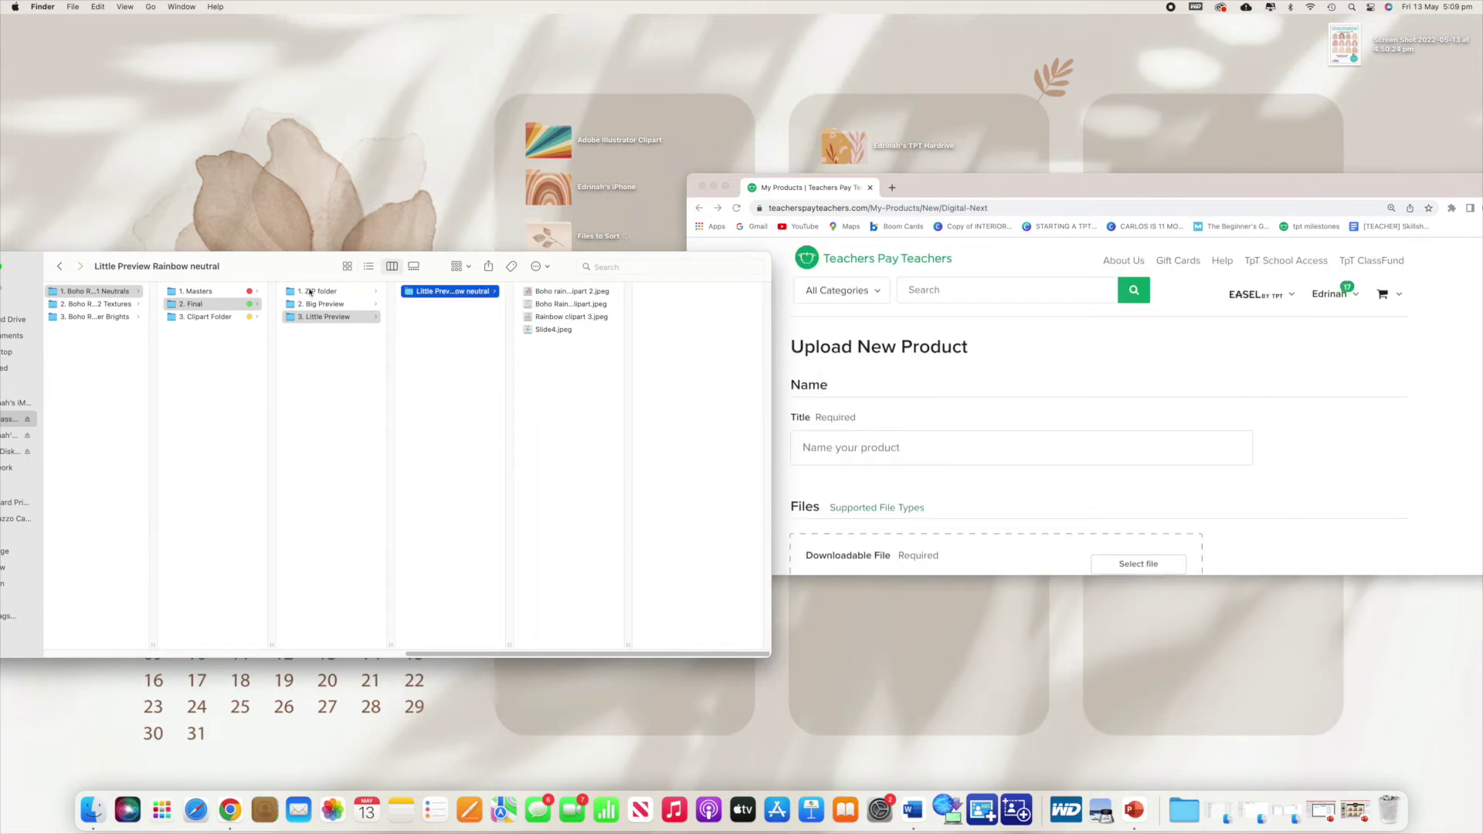
{"action": "left_click", "coordinate": [332, 293]}
{"action": "scroll", "coordinate": [891, 411], "scroll_direction": "down", "scroll_amount": 4}
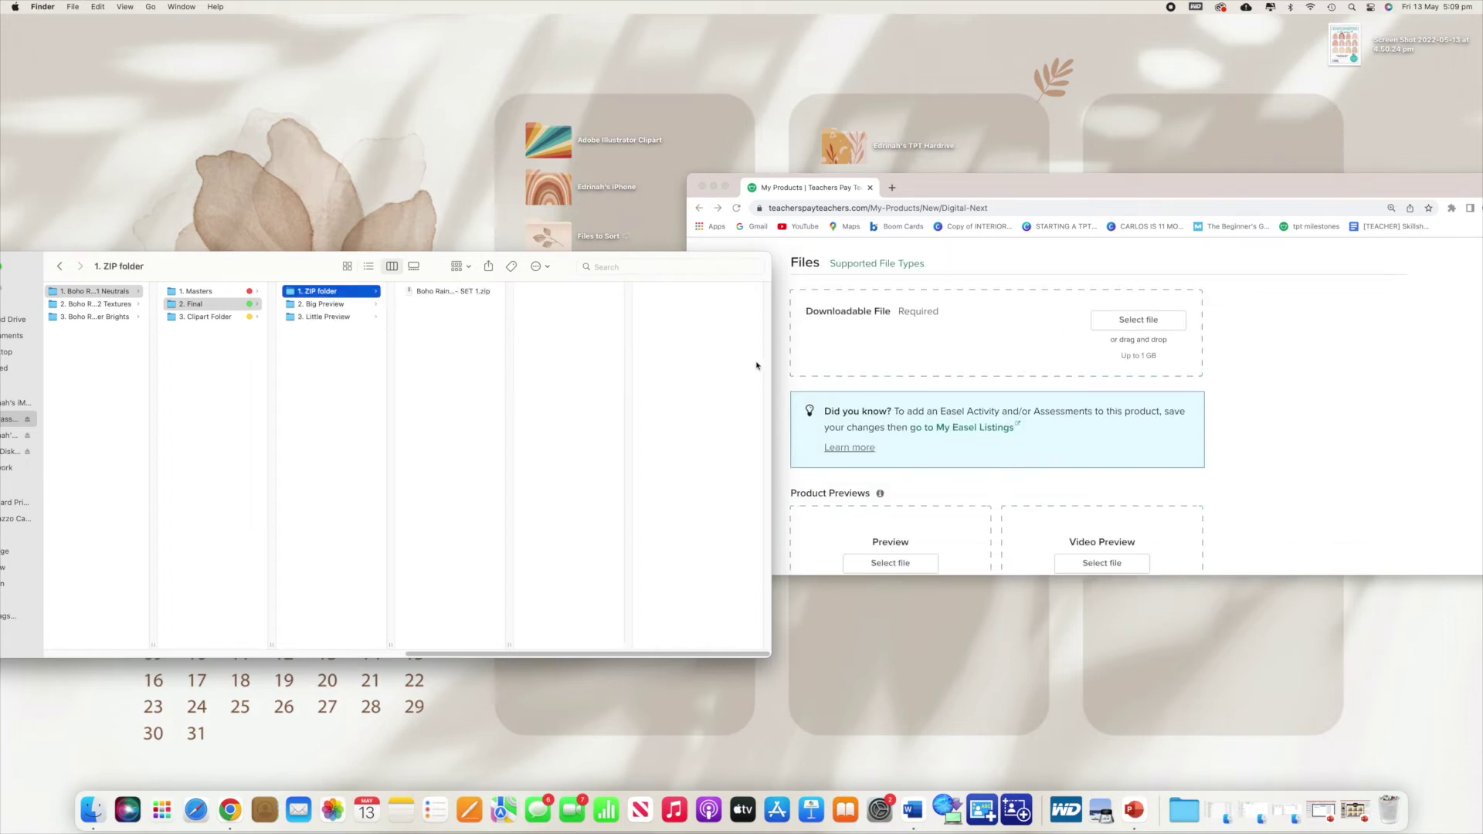
{"action": "left_click", "coordinate": [325, 304]}
{"action": "scroll", "coordinate": [866, 450], "scroll_direction": "down", "scroll_amount": 3}
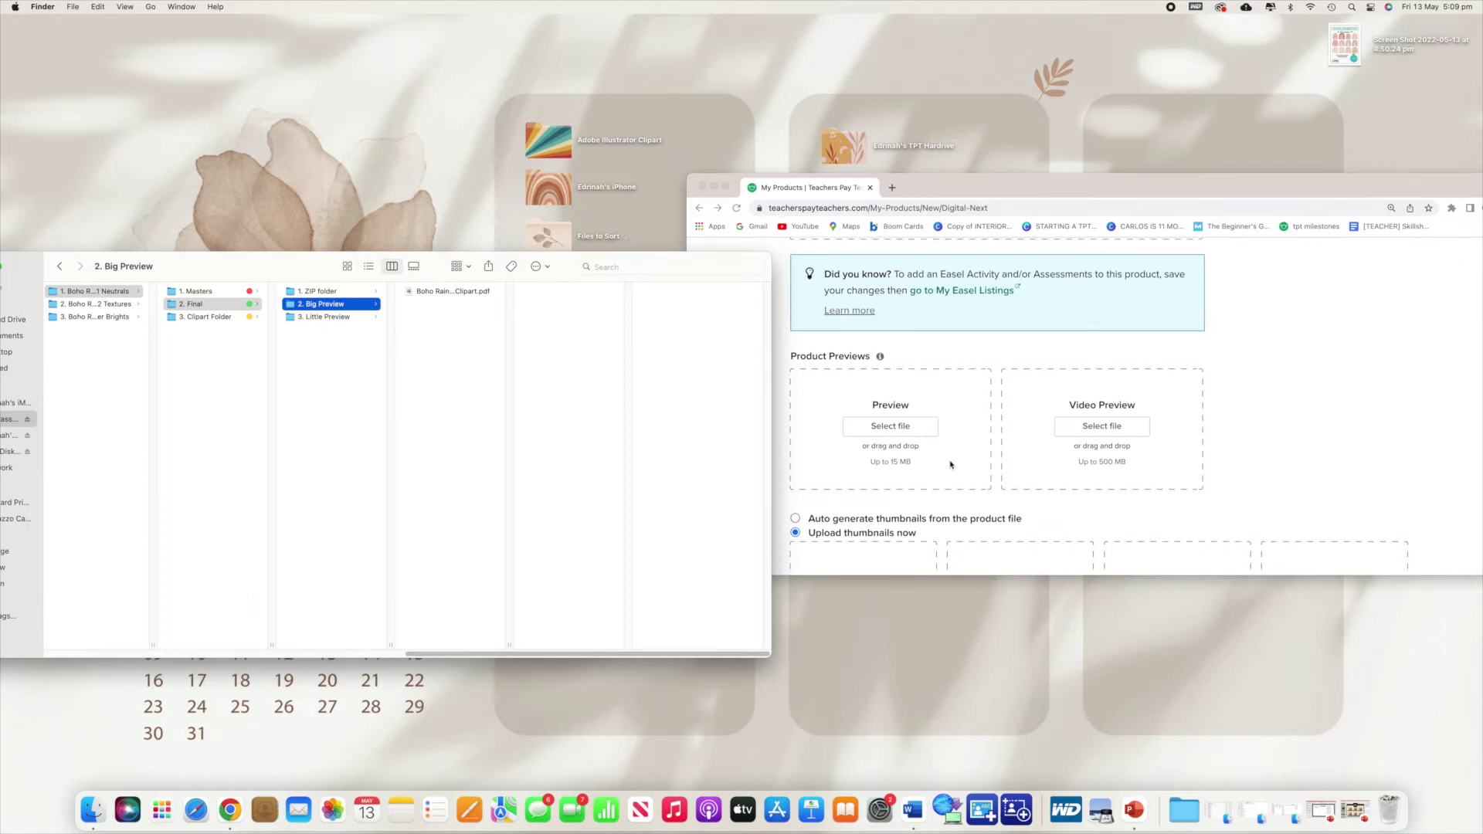
{"action": "scroll", "coordinate": [955, 464], "scroll_direction": "down", "scroll_amount": 3}
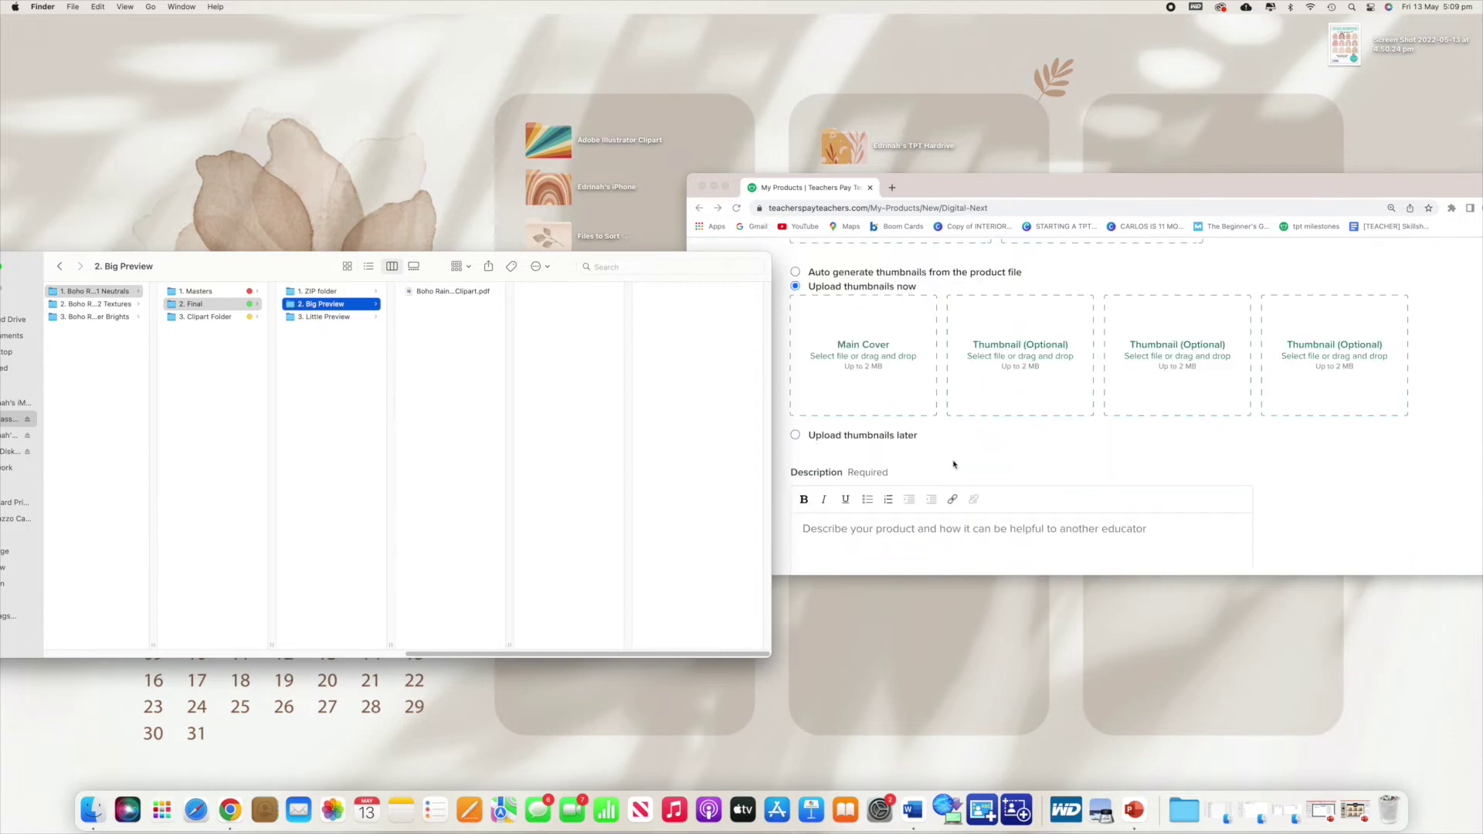
{"action": "left_click", "coordinate": [331, 316]}
{"action": "key", "text": "Right"}
{"action": "key", "text": "Right"}
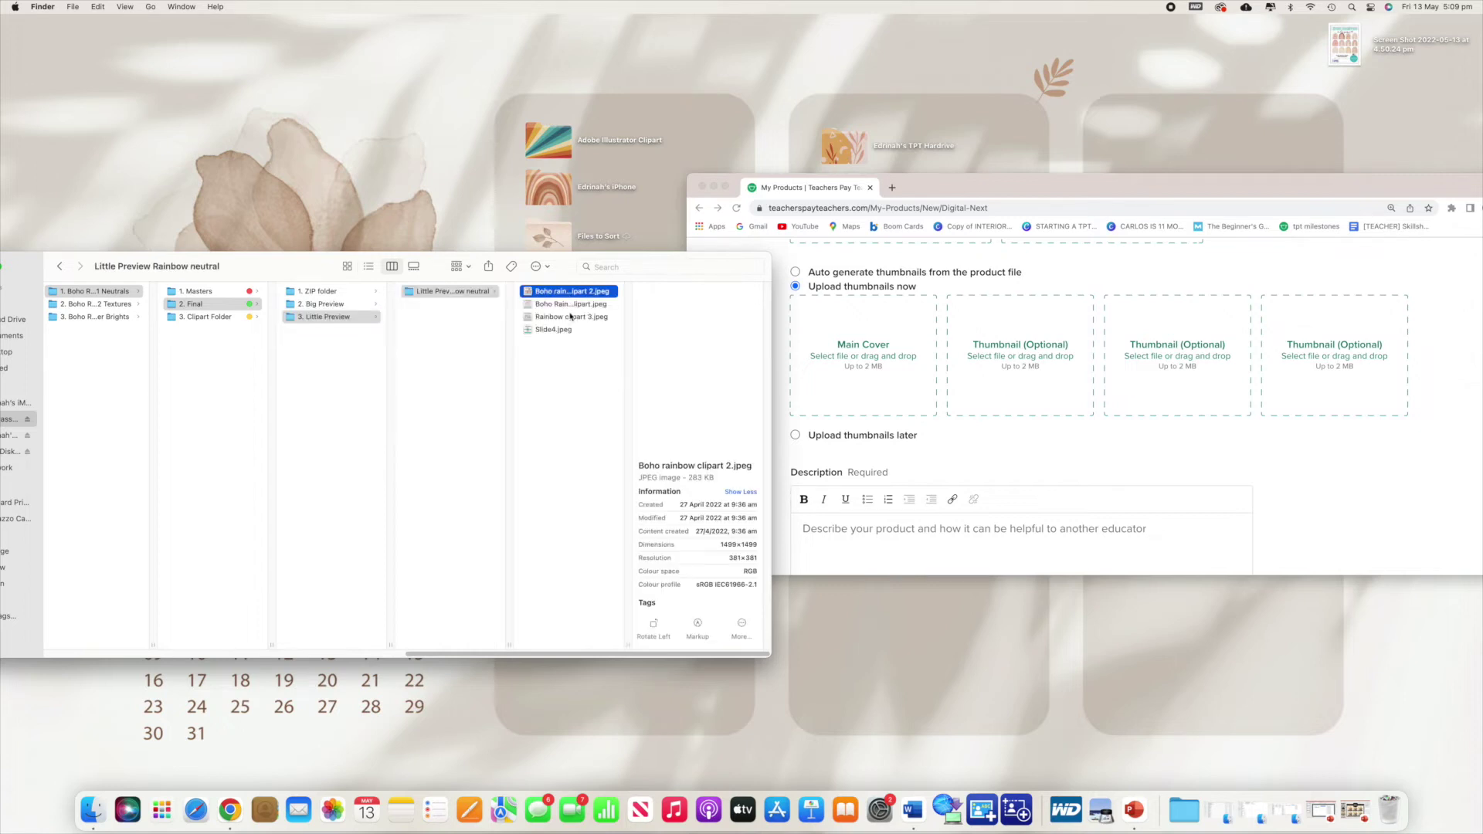
{"action": "left_click", "coordinate": [570, 317]}
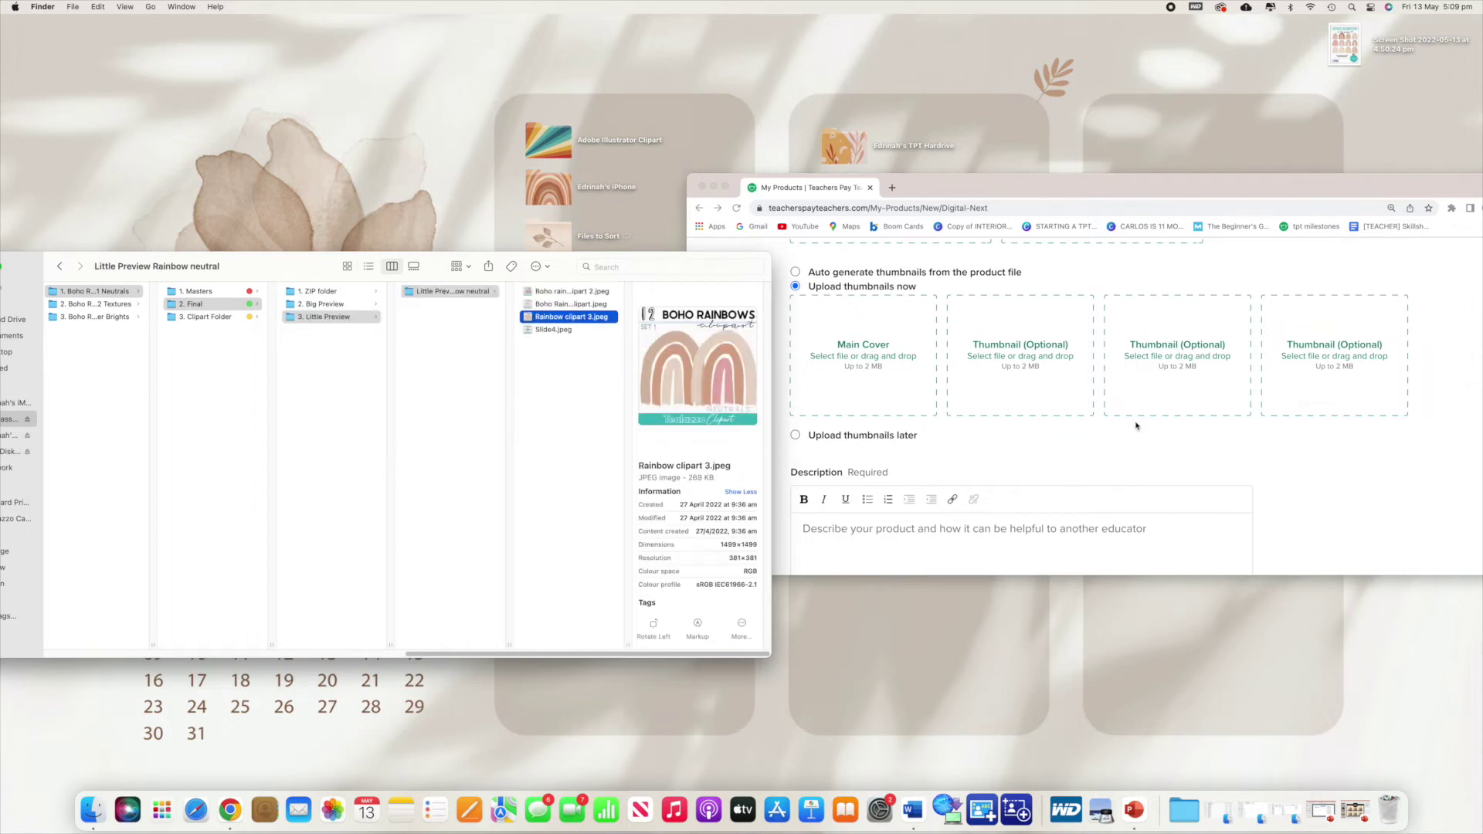
Minimise the browser window and reposition the Finder window on the desktop
{"action": "left_click", "coordinate": [716, 188]}
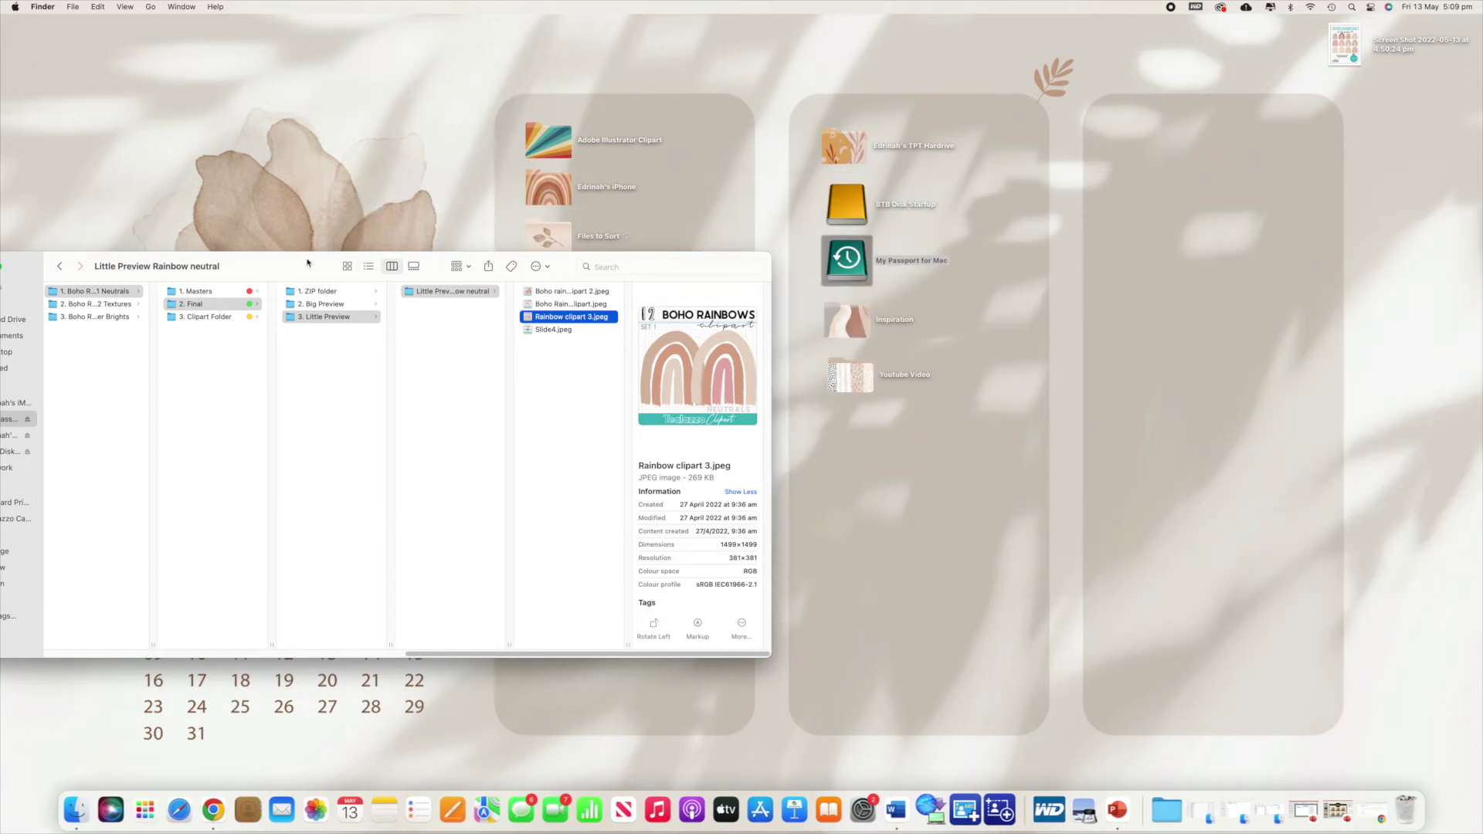
{"action": "double_click", "coordinate": [471, 267]}
{"action": "mouse_move", "coordinate": [470, 267]}
{"action": "left_mouse_down"}
{"action": "mouse_move", "coordinate": [455, 215]}
{"action": "mouse_move", "coordinate": [446, 276]}
{"action": "left_mouse_up"}
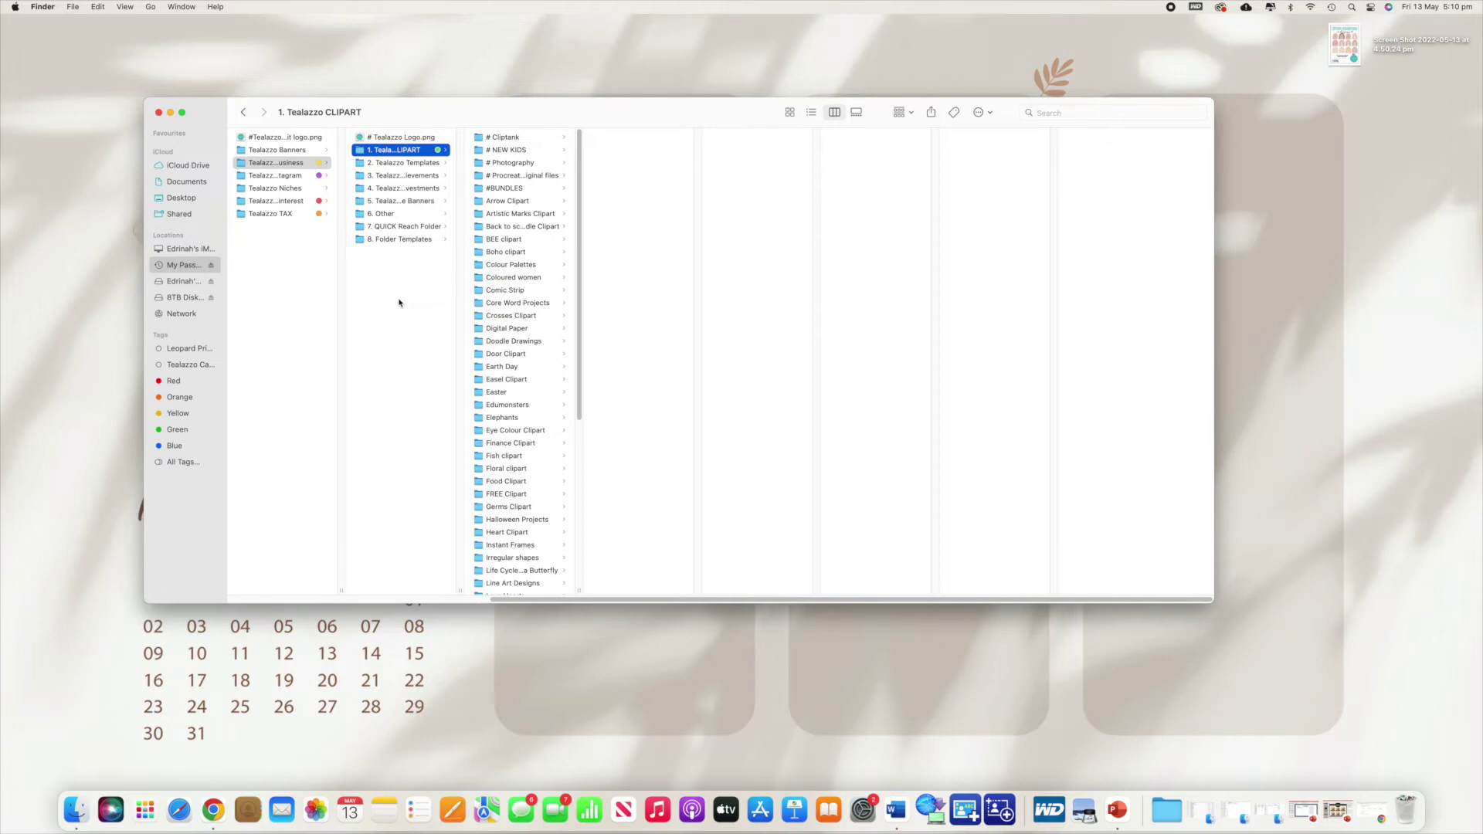
Examine the 1. Masters, 2. Final and 3. Clipart Folder templates and their subfolders inside 8. Folder Templates
{"action": "scroll", "coordinate": [532, 268], "scroll_direction": "down", "scroll_amount": 10}
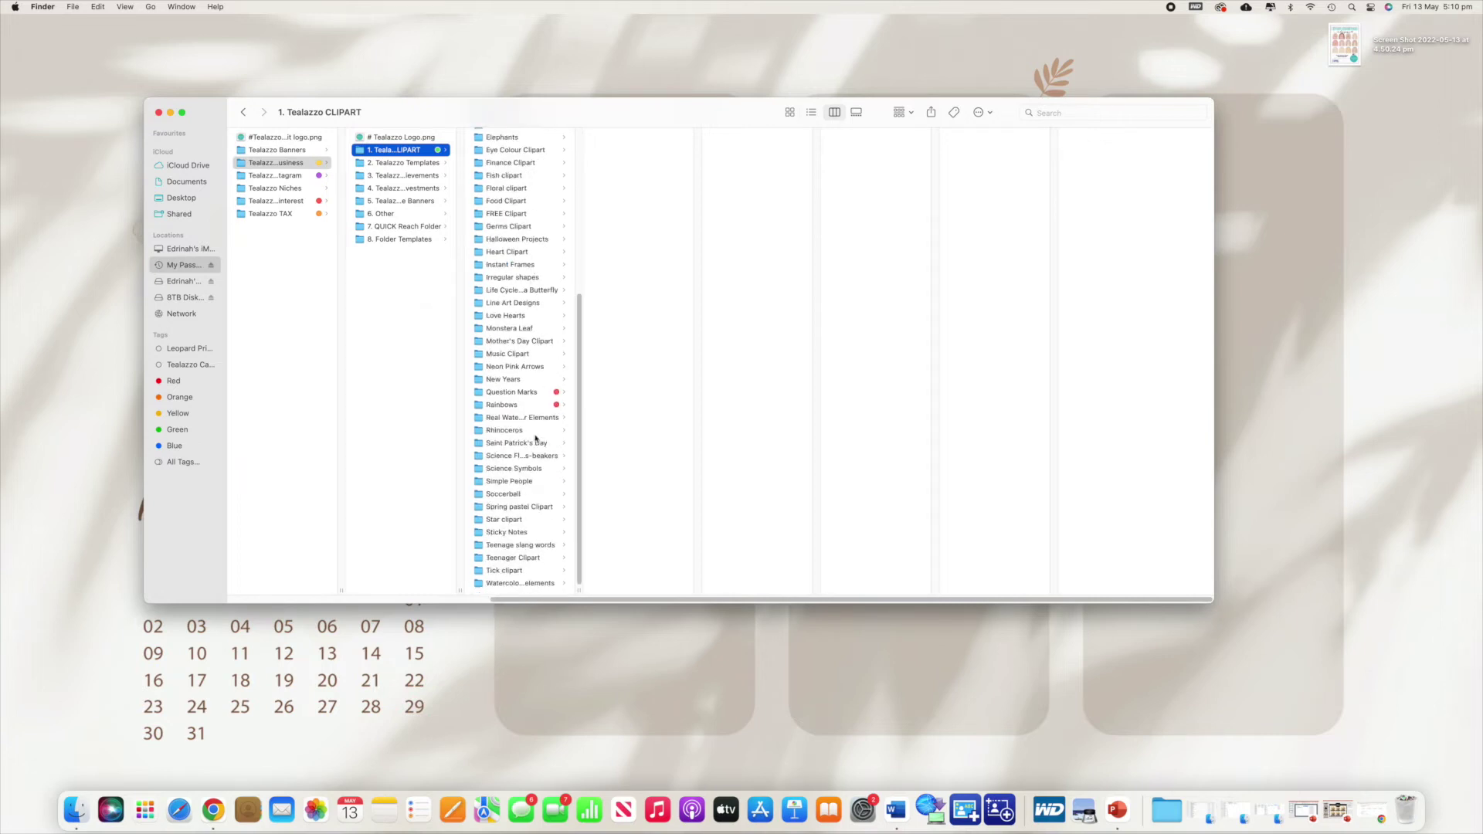
{"action": "left_click", "coordinate": [385, 240]}
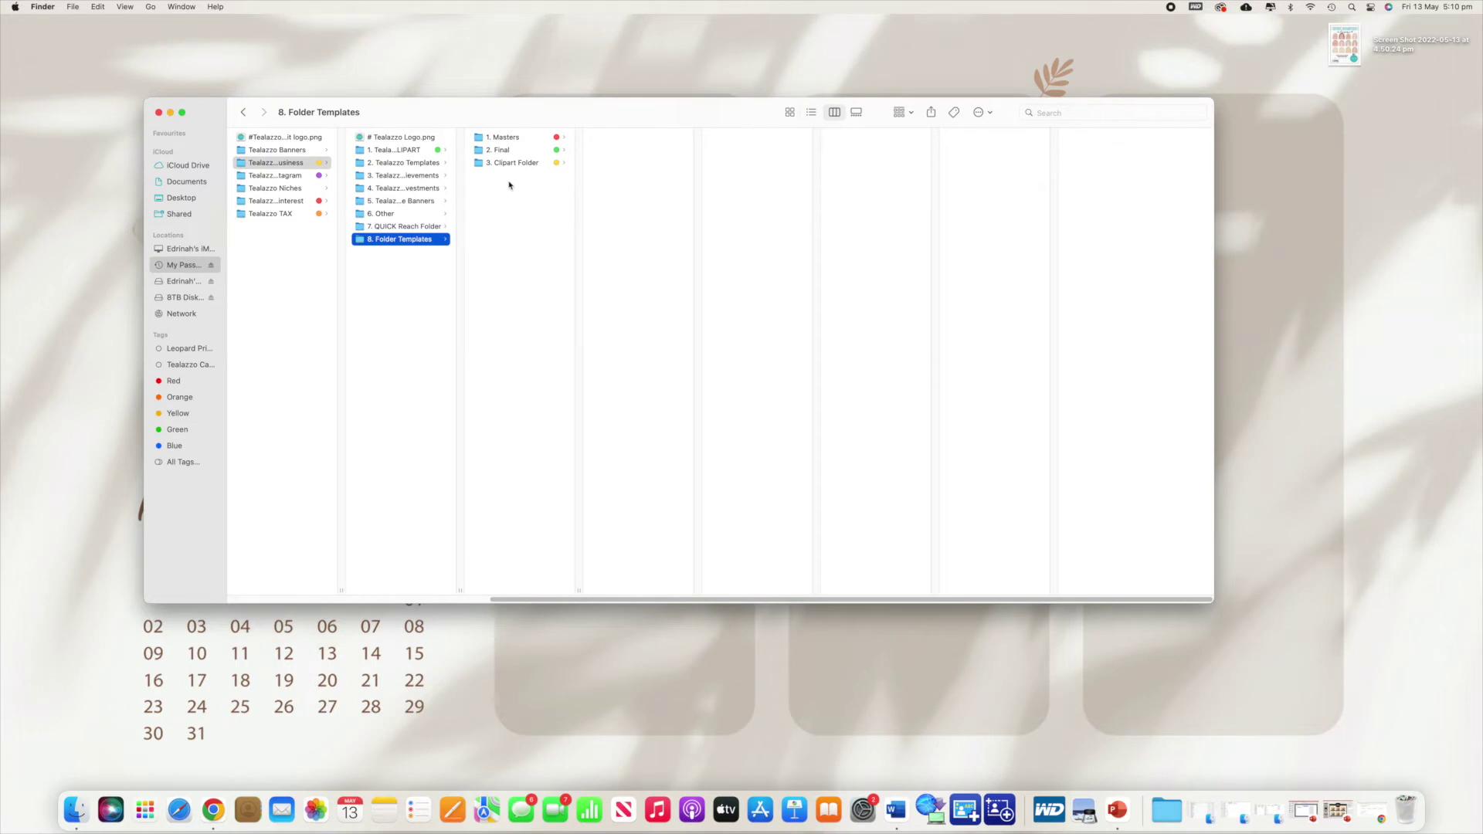
{"action": "left_click_drag", "start_coordinate": [554, 194], "coordinate": [482, 141]}
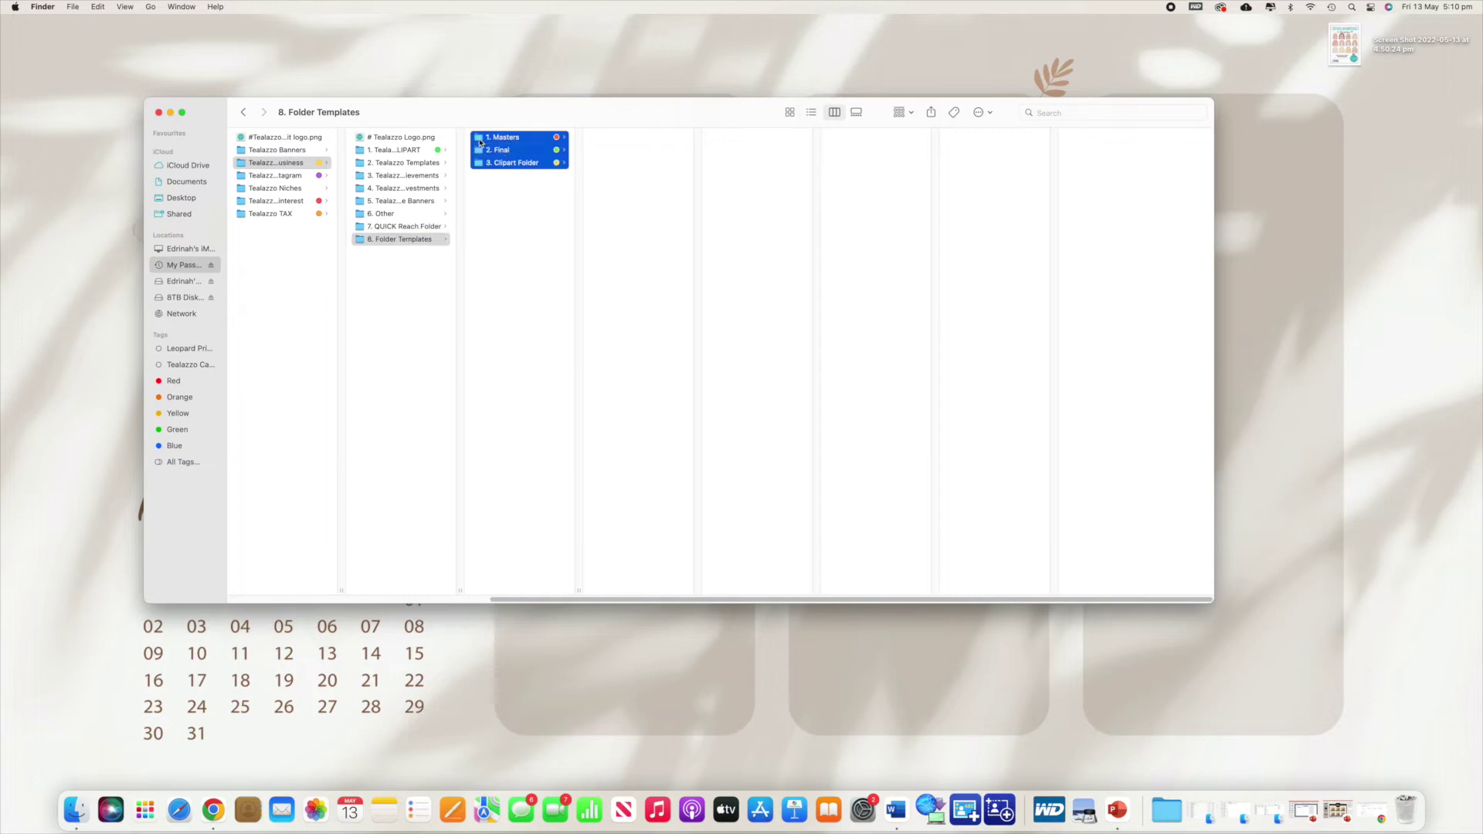
{"action": "key", "text": "Left"}
{"action": "left_click", "coordinate": [533, 137]}
{"action": "left_click", "coordinate": [607, 139]}
{"action": "key", "text": "Down"}
{"action": "key", "text": "Down"}
{"action": "left_click", "coordinate": [546, 151]}
{"action": "left_click", "coordinate": [636, 138]}
{"action": "left_click", "coordinate": [662, 150]}
{"action": "left_click", "coordinate": [656, 163]}
{"action": "key", "text": "Left"}
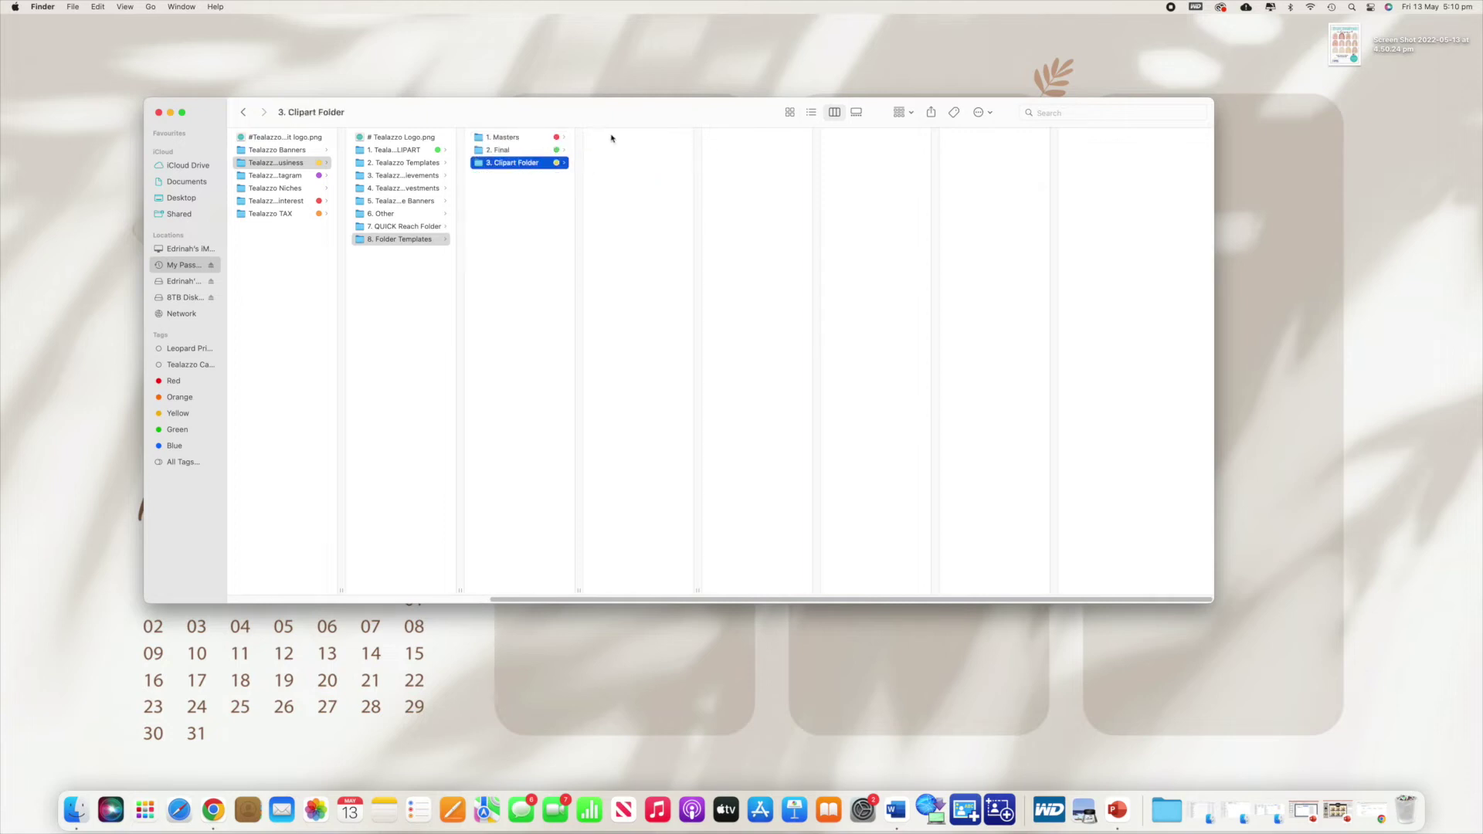
{"action": "key", "text": "Up"}
{"action": "key", "text": "Left"}
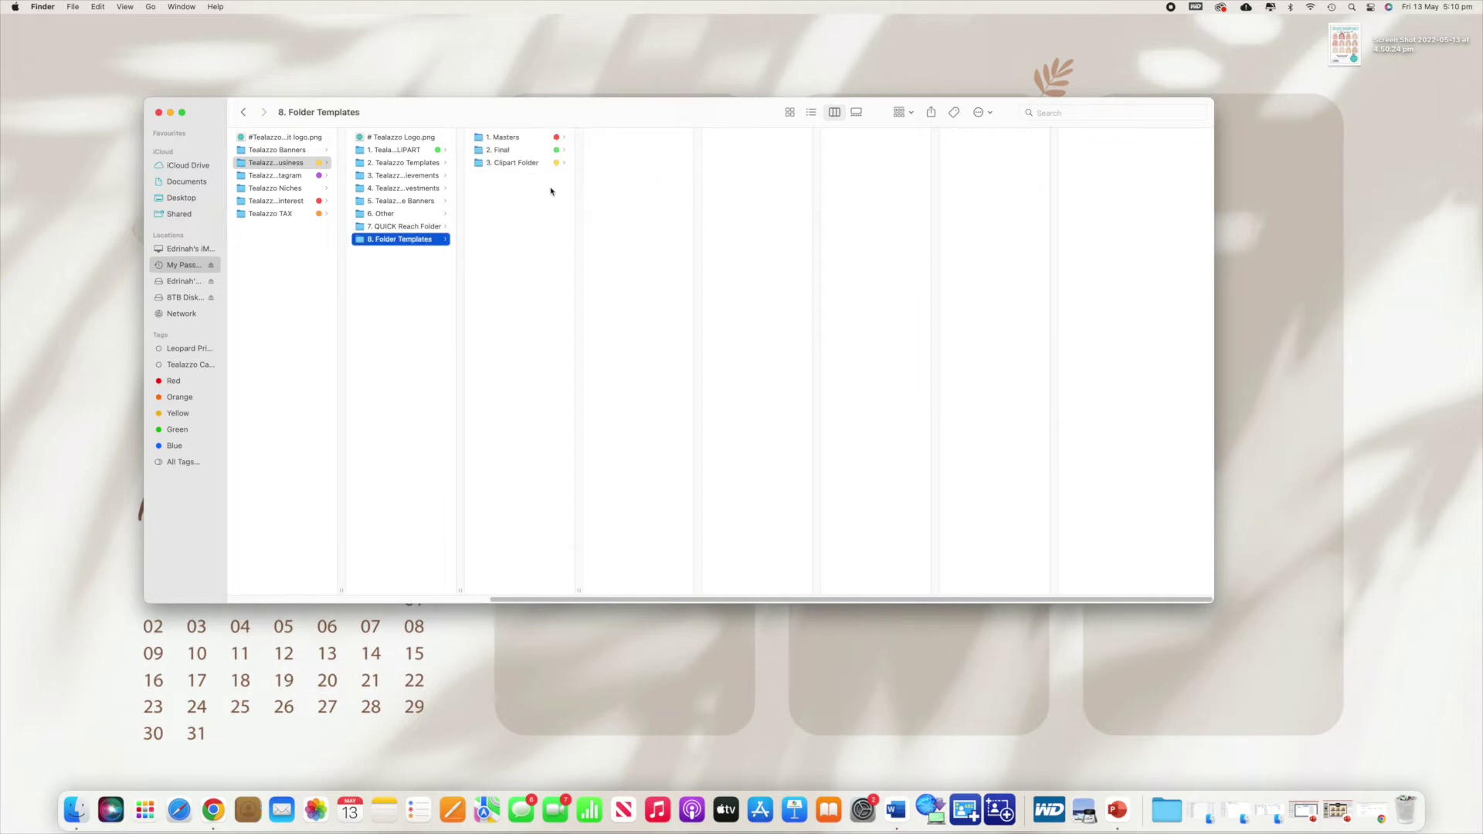
Copy the 1. Masters, 2. Final and 3. Clipart Folder templates from 8. Folder Templates
{"action": "left_click_drag", "start_coordinate": [551, 191], "coordinate": [523, 142]}
{"action": "right_click", "coordinate": [523, 142]}
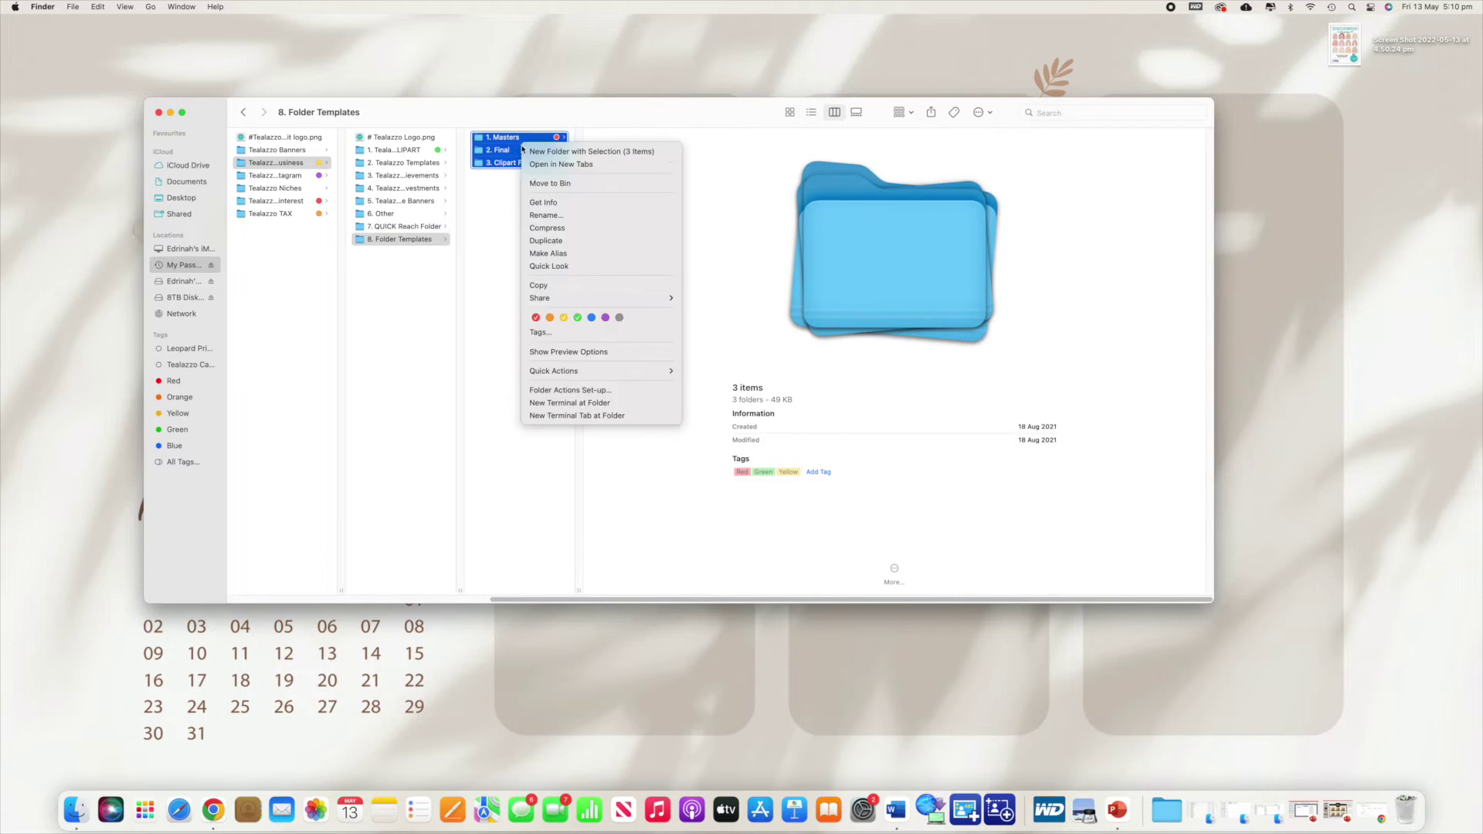
{"action": "left_click", "coordinate": [552, 286]}
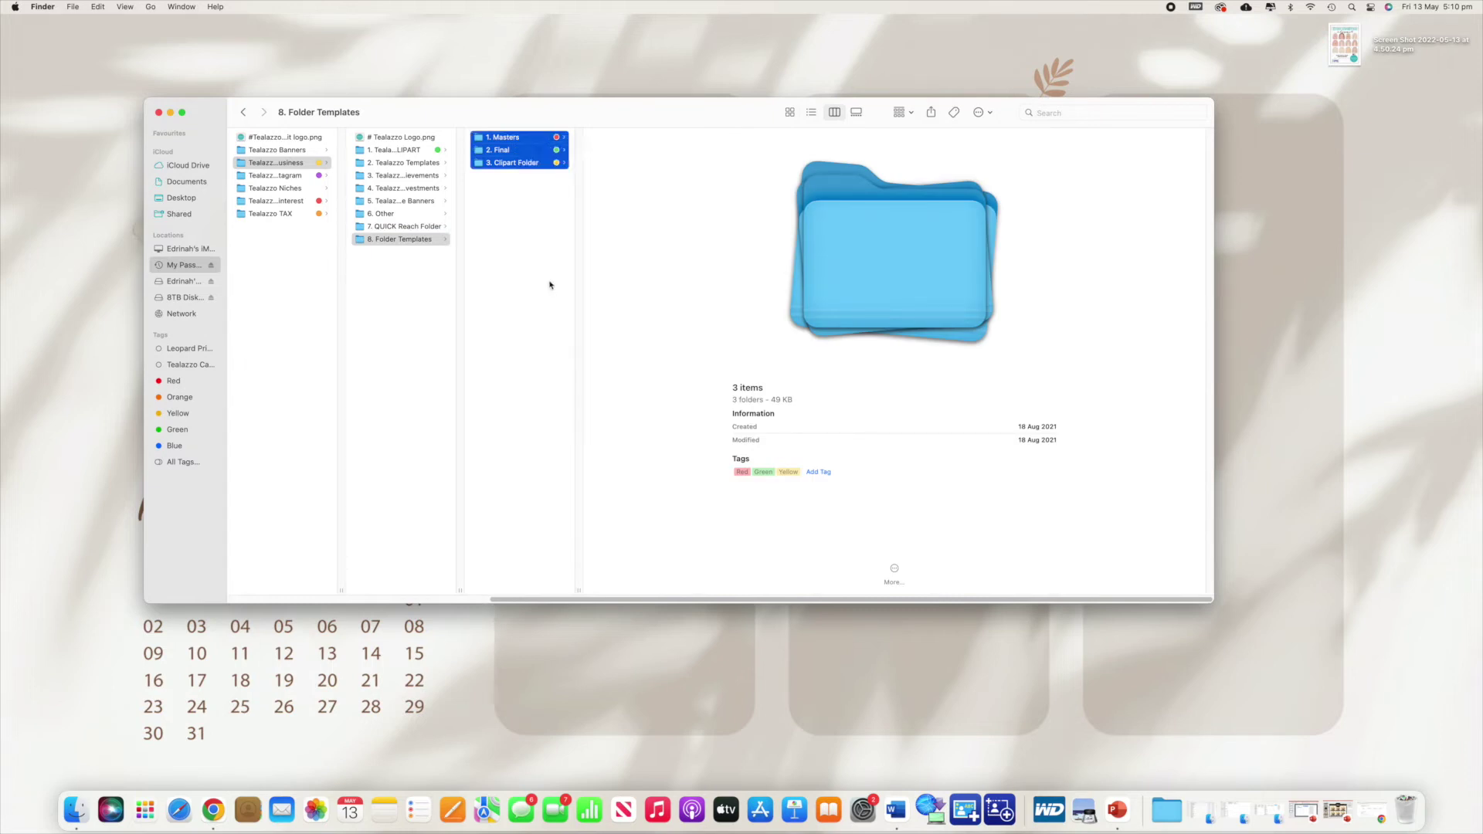
Create a new folder in 1. Tealazzo CLIPART and move it into the Rainbows folder
{"action": "left_click", "coordinate": [415, 151]}
{"action": "scroll", "coordinate": [526, 268], "scroll_direction": "down", "scroll_amount": 8}
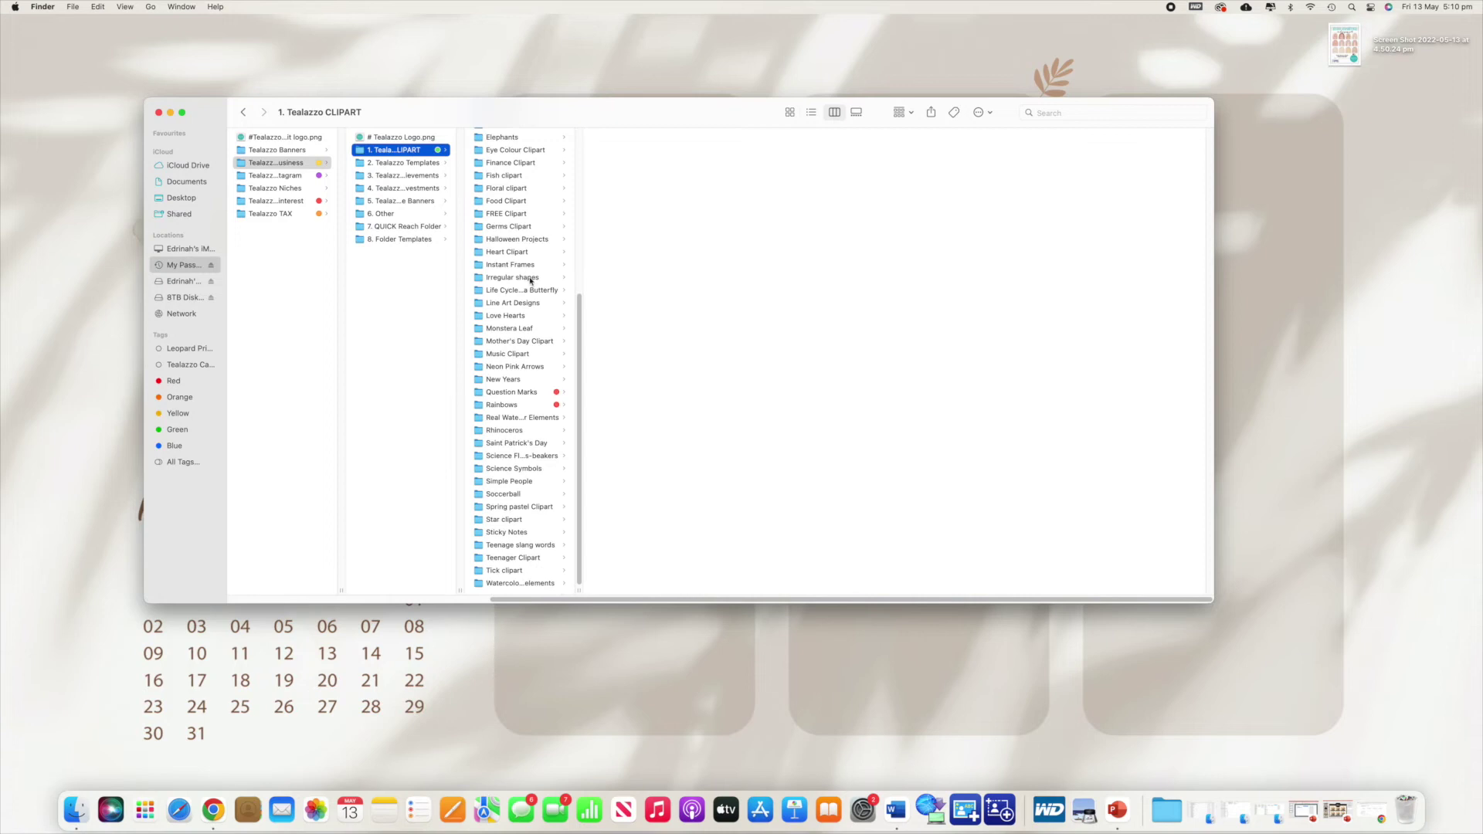
{"action": "right_click", "coordinate": [537, 593]}
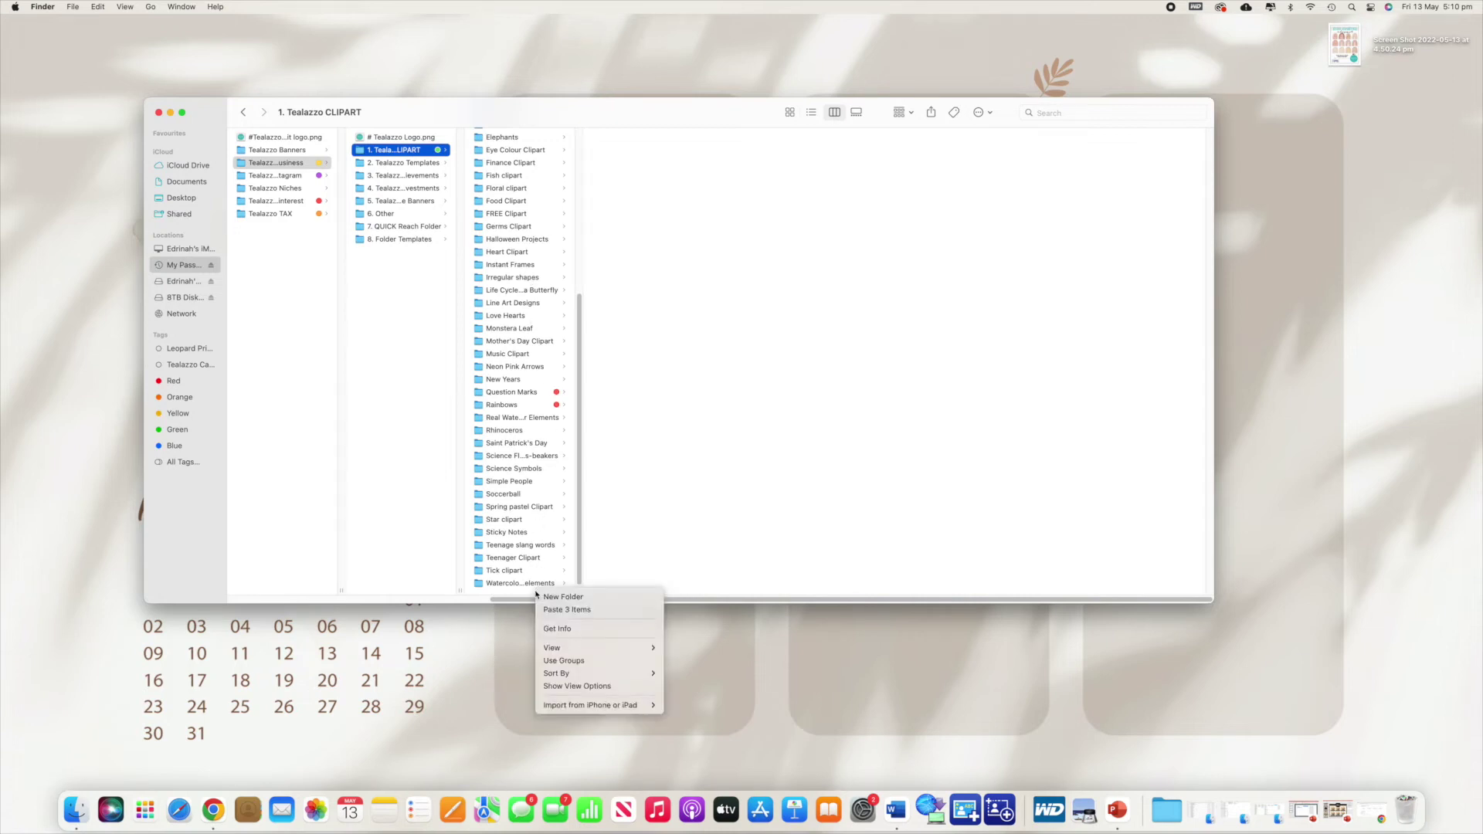
{"action": "left_click", "coordinate": [581, 598]}
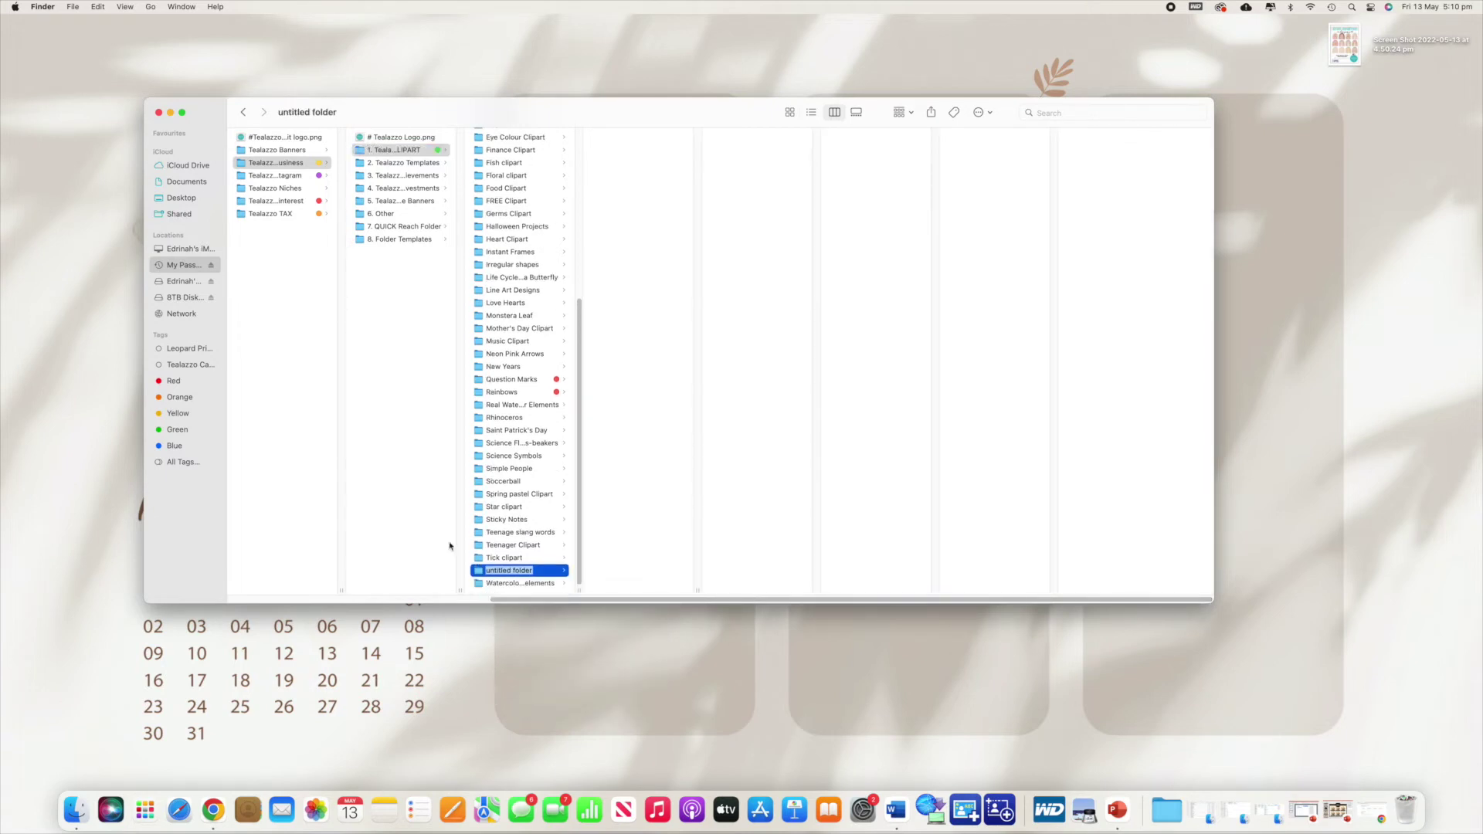
{"action": "left_click_drag", "start_coordinate": [482, 575], "coordinate": [515, 396]}
{"action": "left_click", "coordinate": [515, 395]}
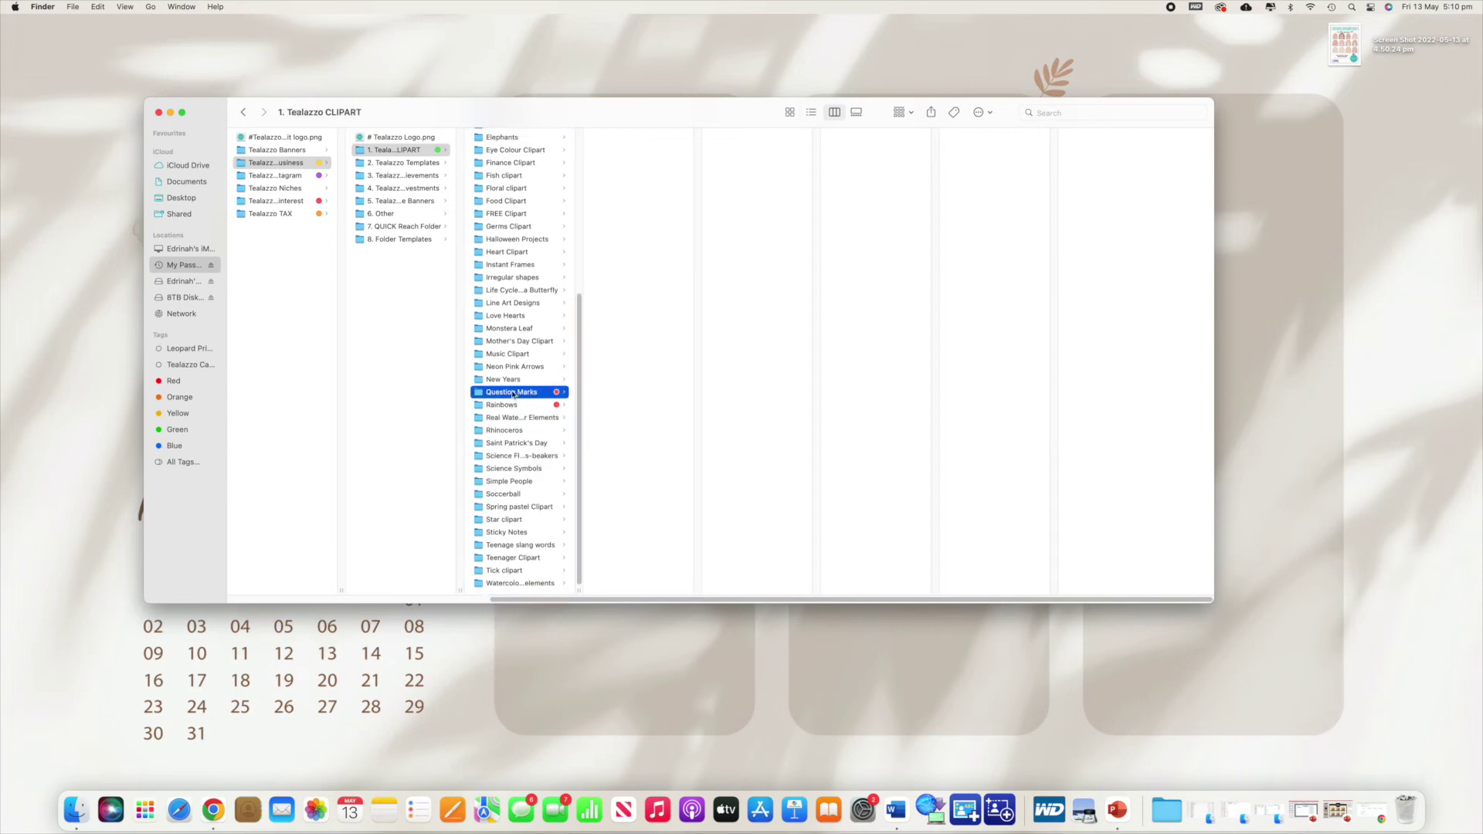
Rename the untitled folder inside Rainbows as "4. Boho Rainbow Greens"
{"action": "left_click", "coordinate": [517, 405]}
{"action": "left_click", "coordinate": [630, 177]}
{"action": "right_click", "coordinate": [631, 176]}
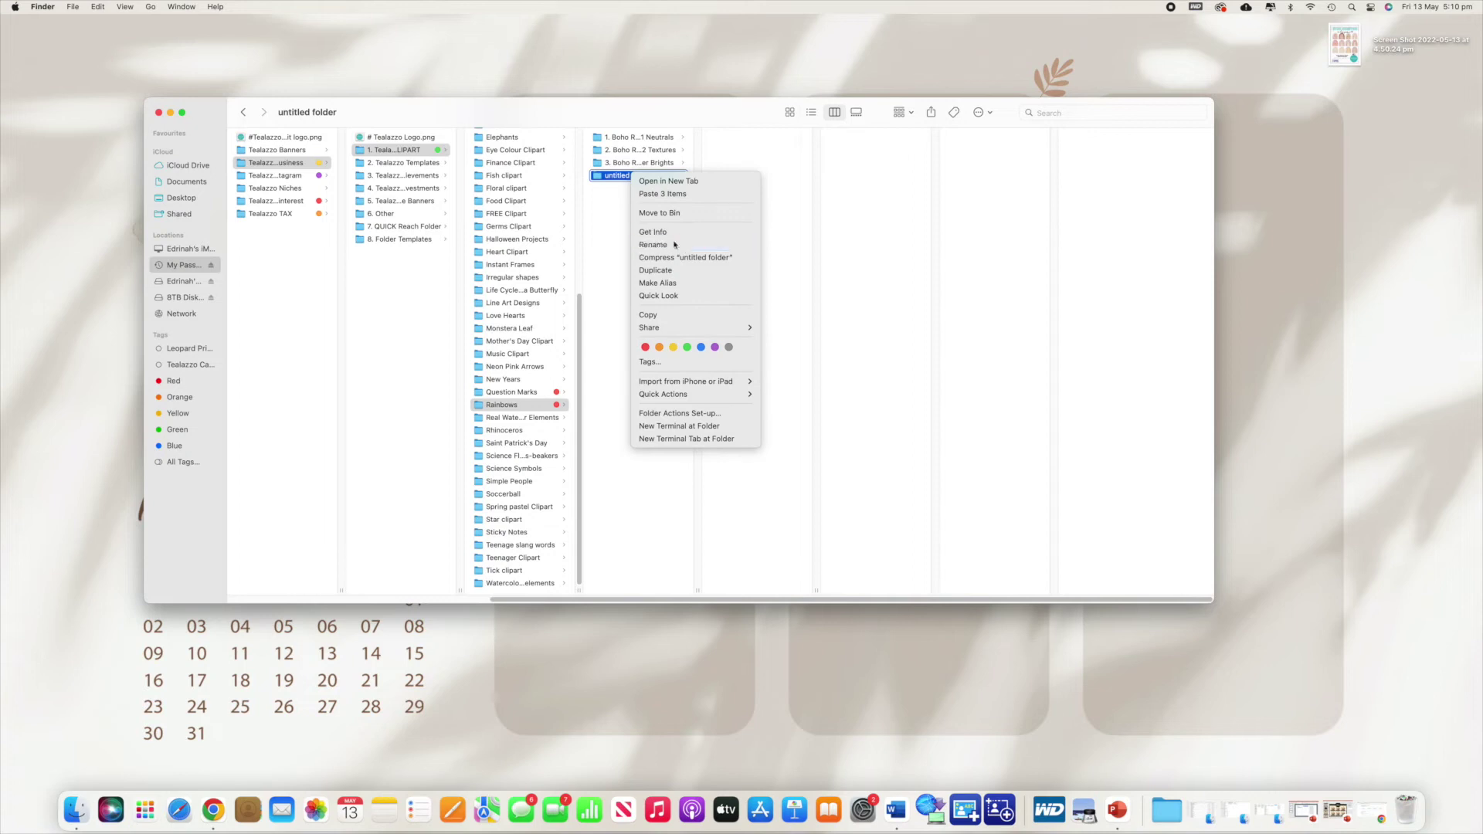
{"action": "left_click", "coordinate": [663, 244]}
{"action": "type", "text": "4. Boho Rainb"}
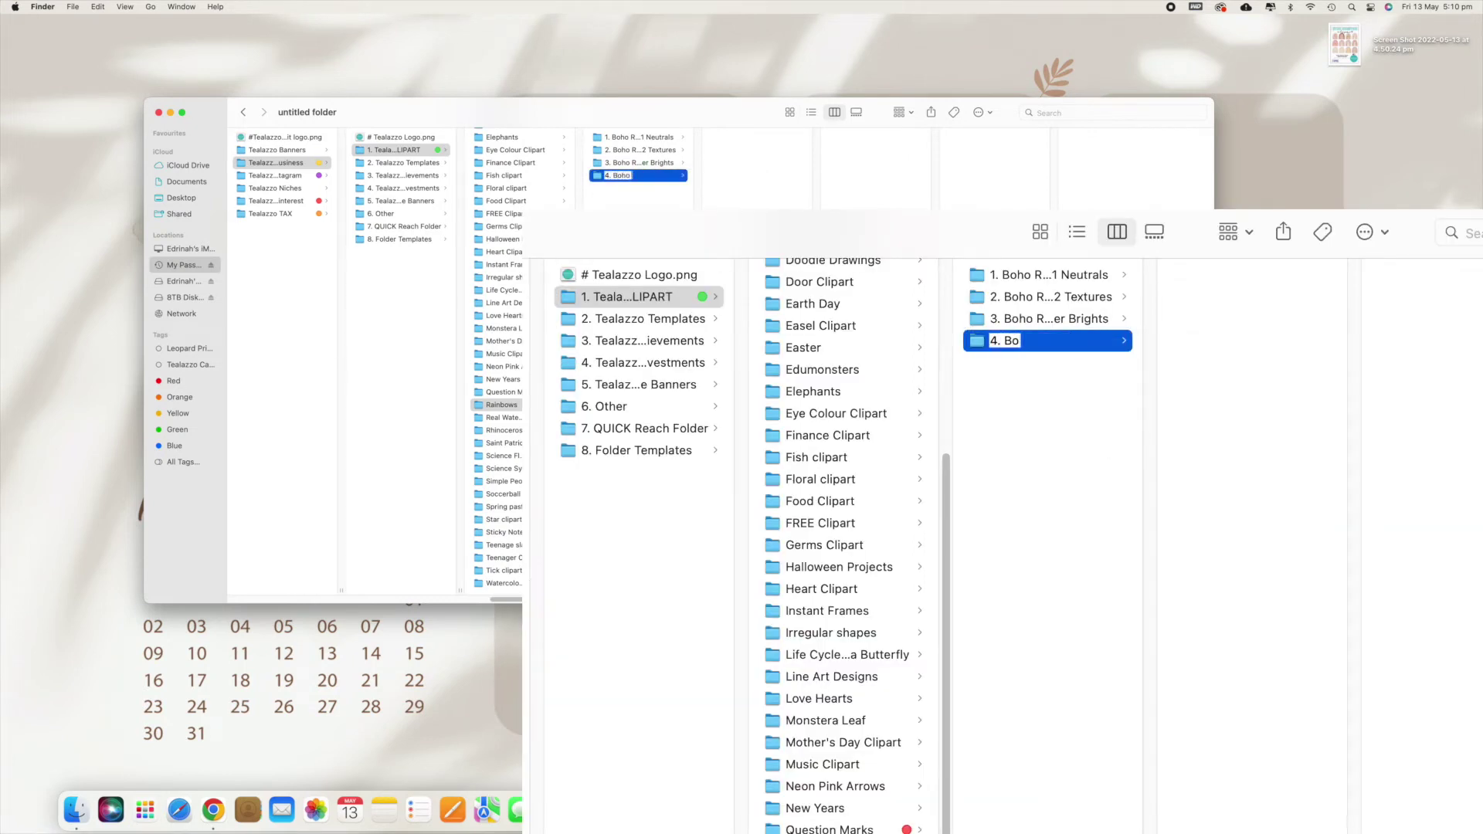
{"action": "type", "text": "Greens"}
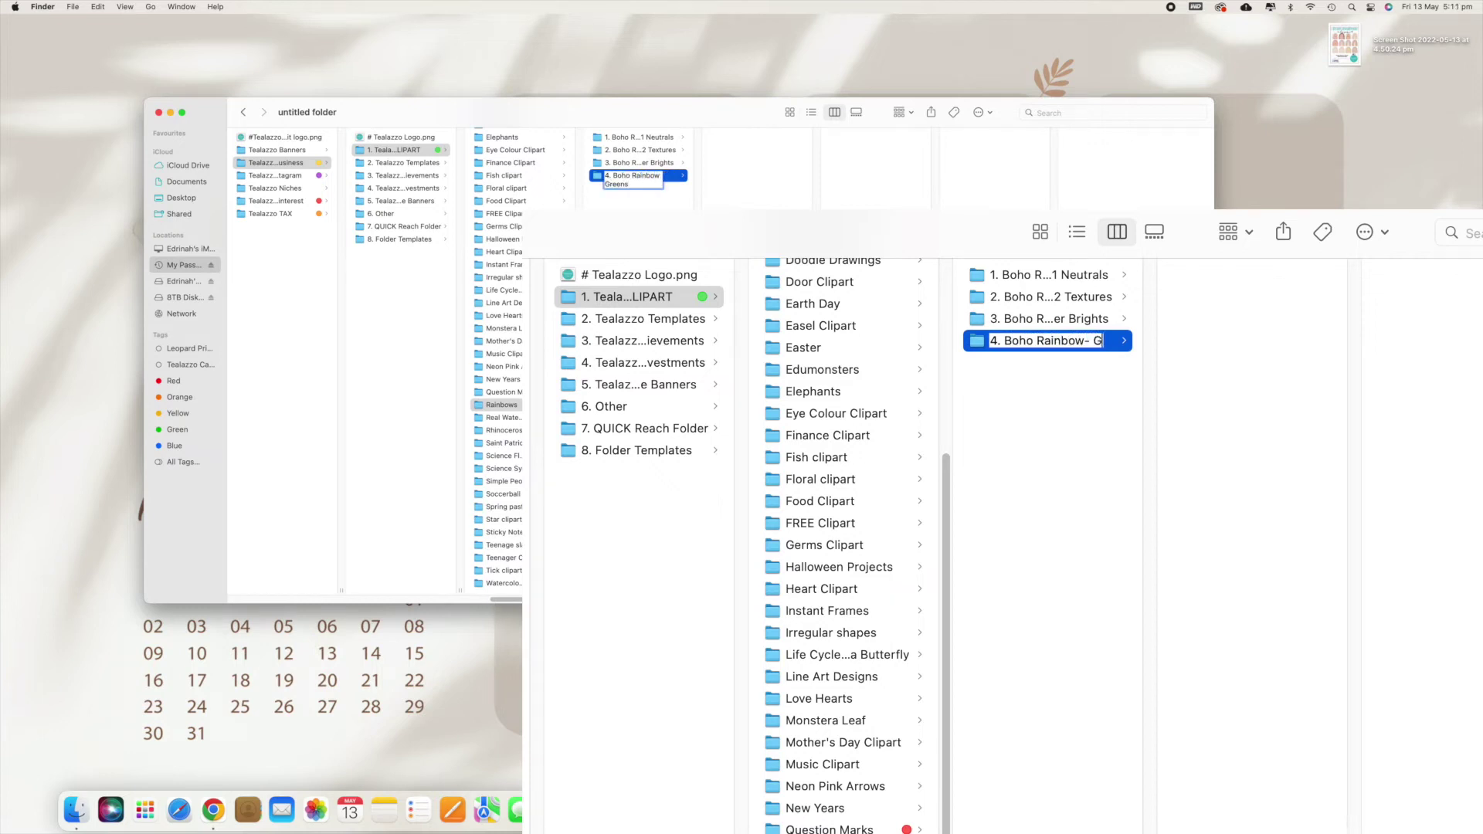
{"action": "left_click", "coordinate": [662, 175]}
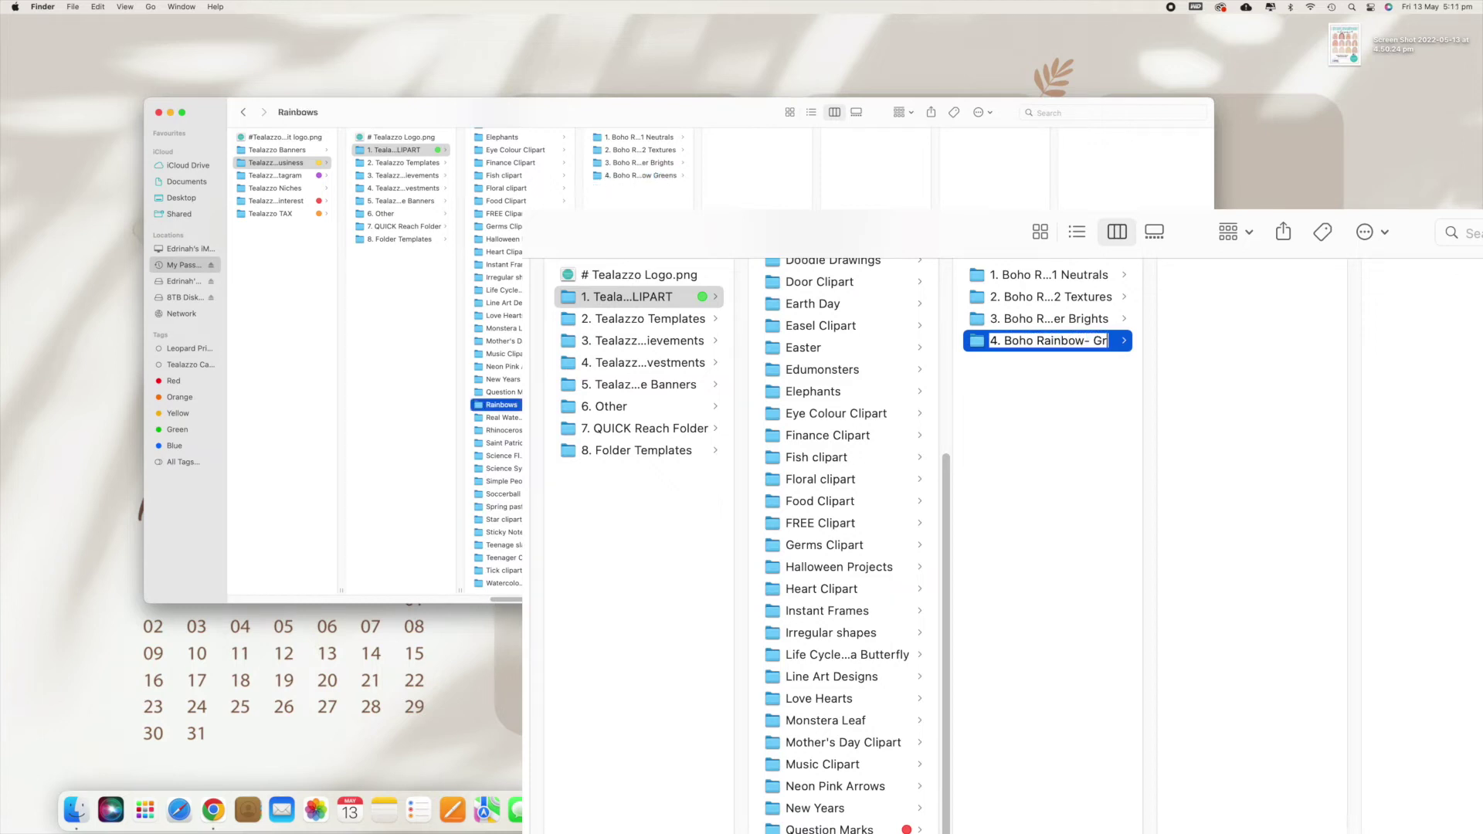
Paste the three copied template folders into 4. Boho Rainbow Greens
{"action": "left_click", "coordinate": [663, 176]}
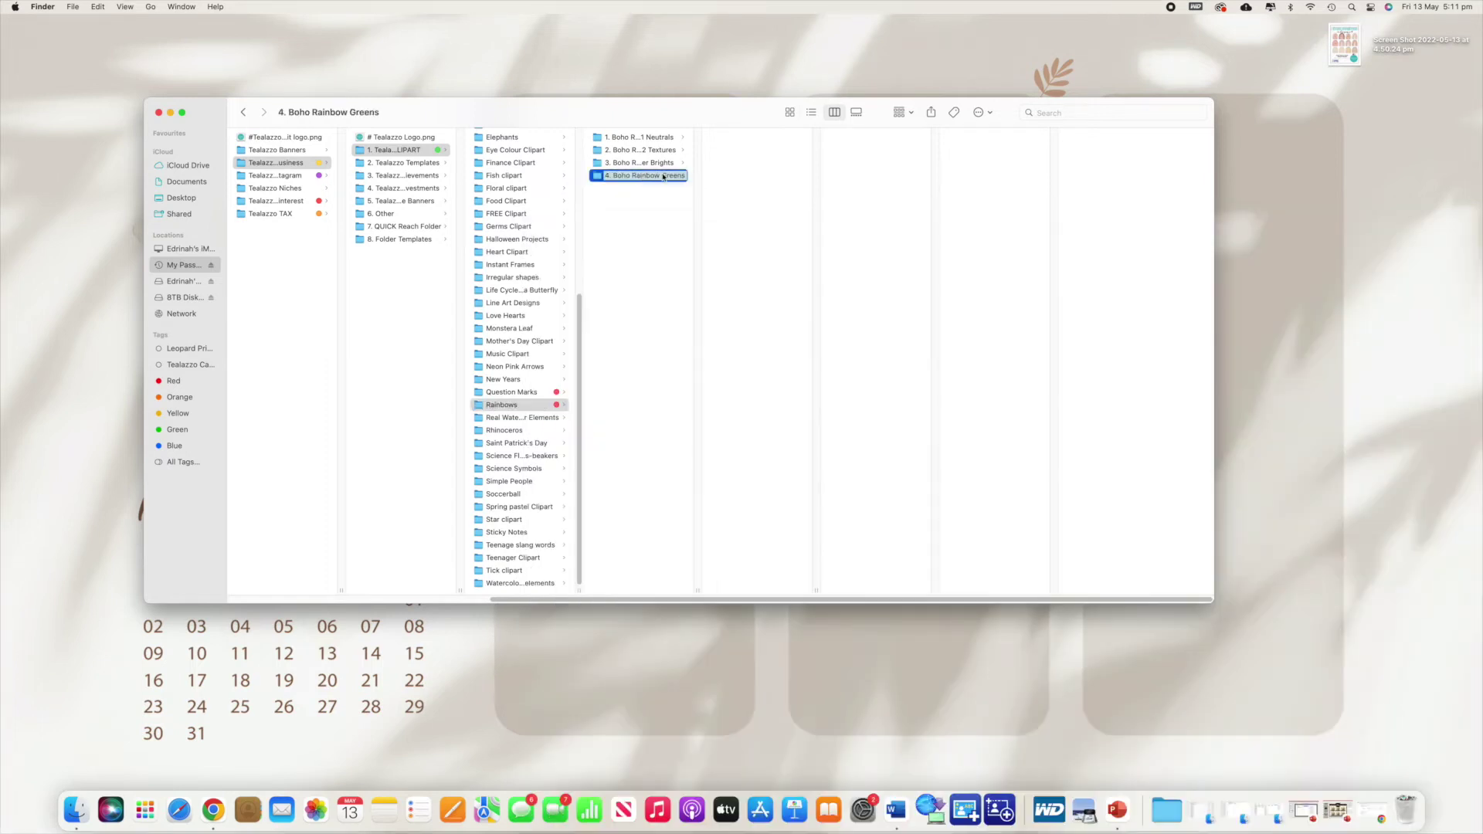
{"action": "right_click", "coordinate": [740, 167]}
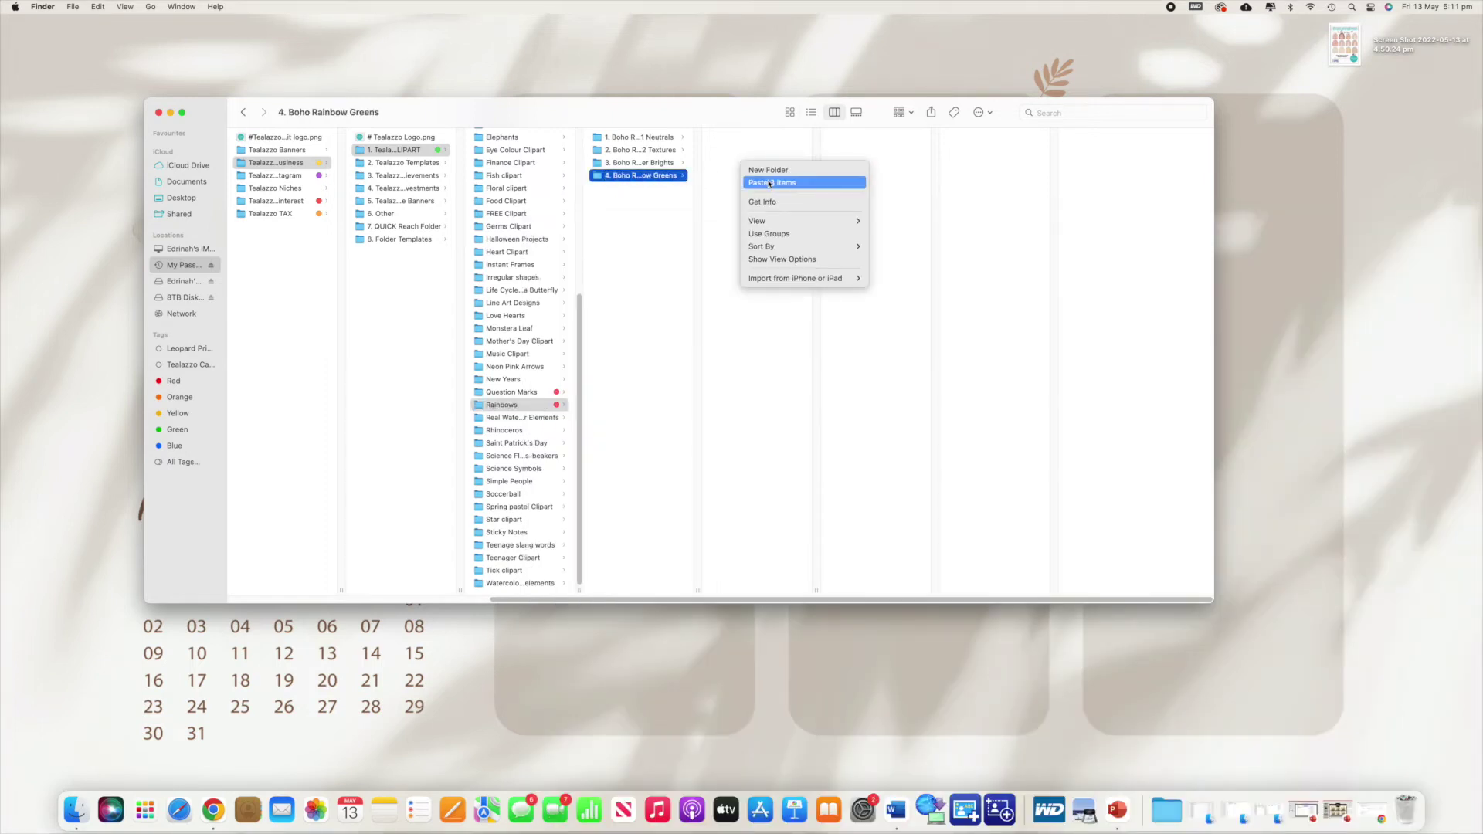
{"action": "left_click", "coordinate": [769, 183]}
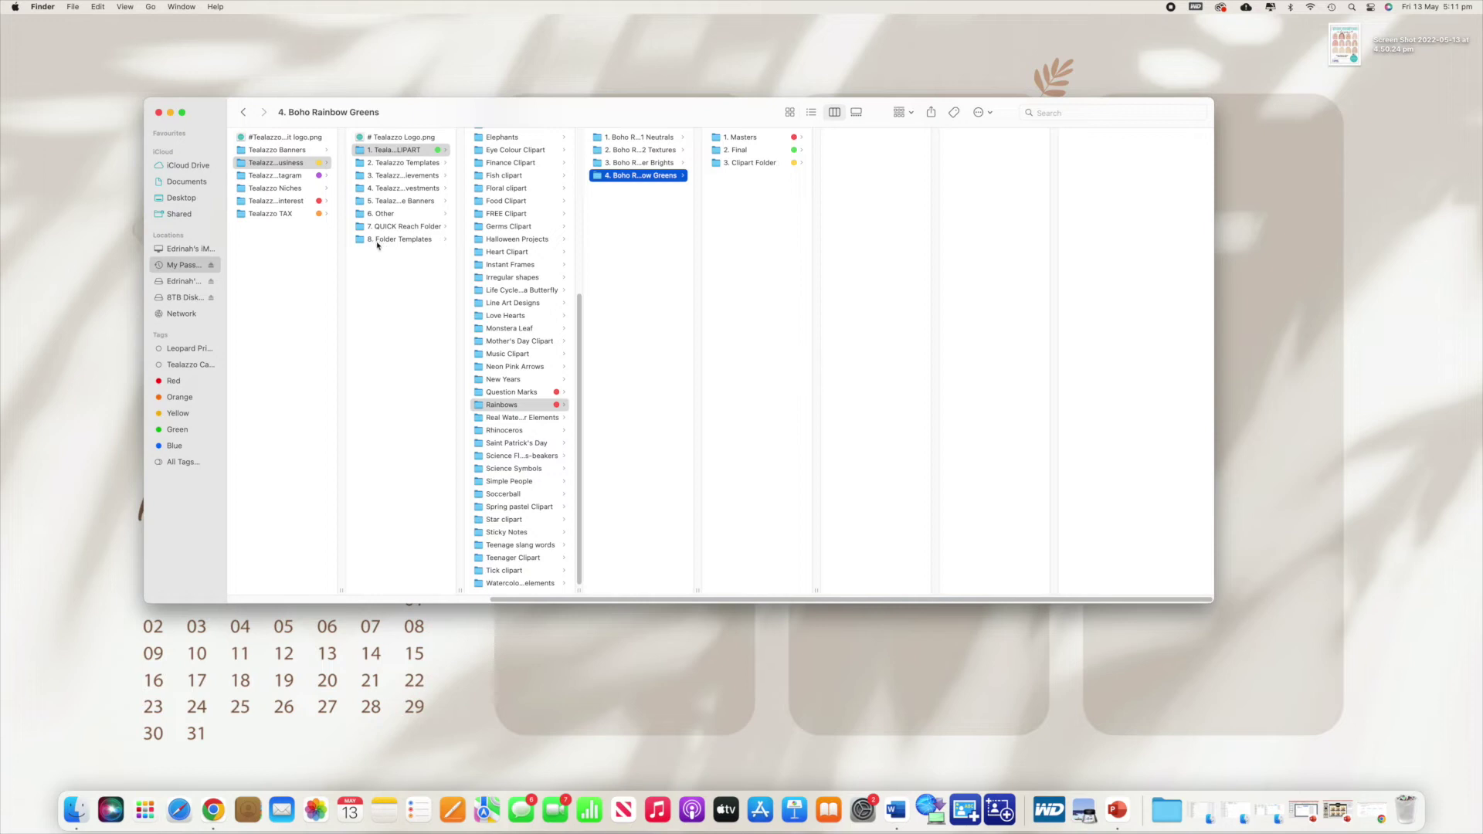
Look through the pasted 1. Masters, 2. Final and 3. Clipart Folder folders in 4. Boho Rainbow Greens
{"action": "left_click", "coordinate": [735, 139]}
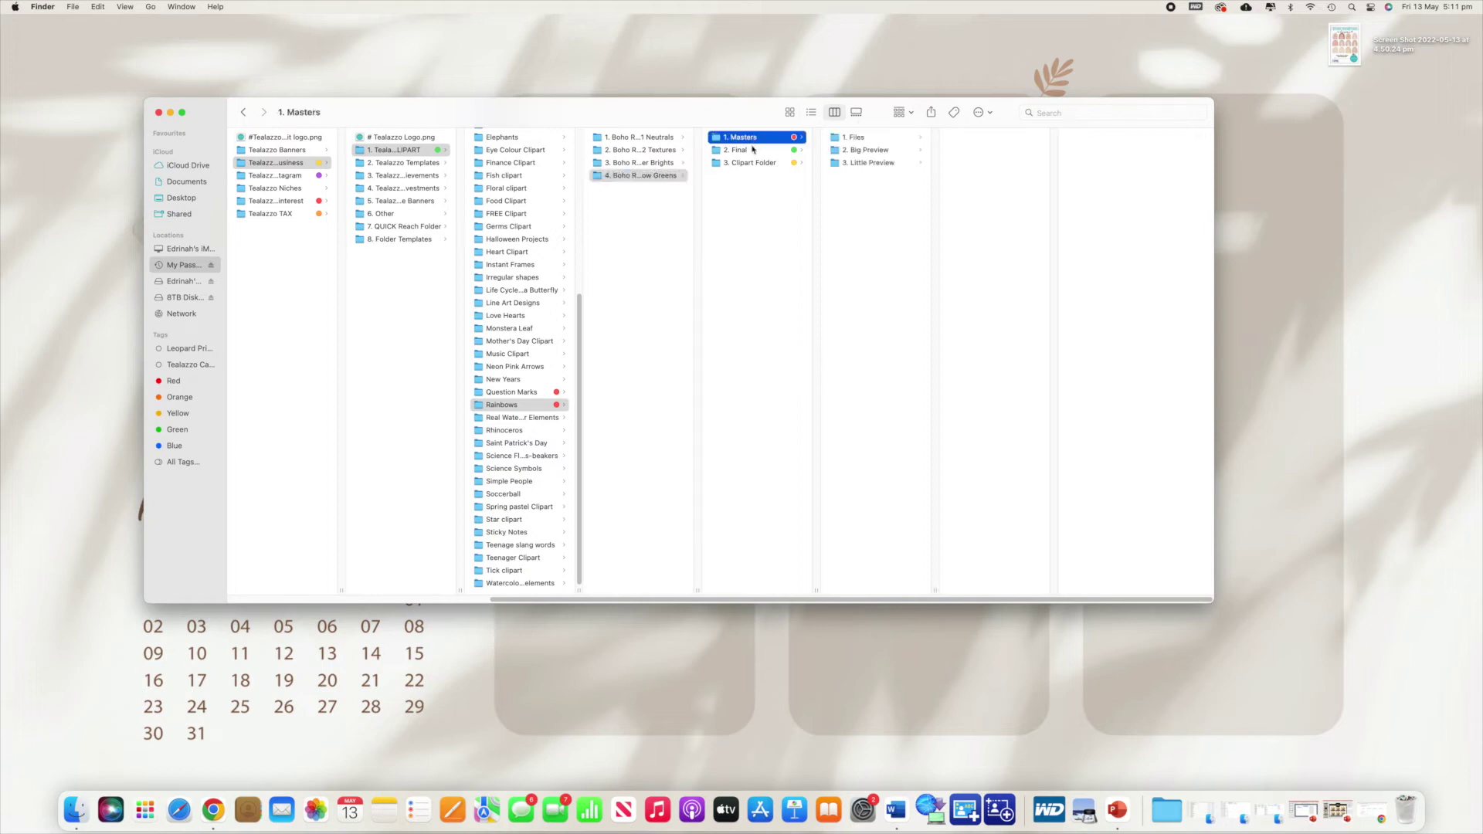
{"action": "key", "text": "Down"}
{"action": "key", "text": "Down"}
{"action": "left_click", "coordinate": [778, 140]}
{"action": "key", "text": "Down"}
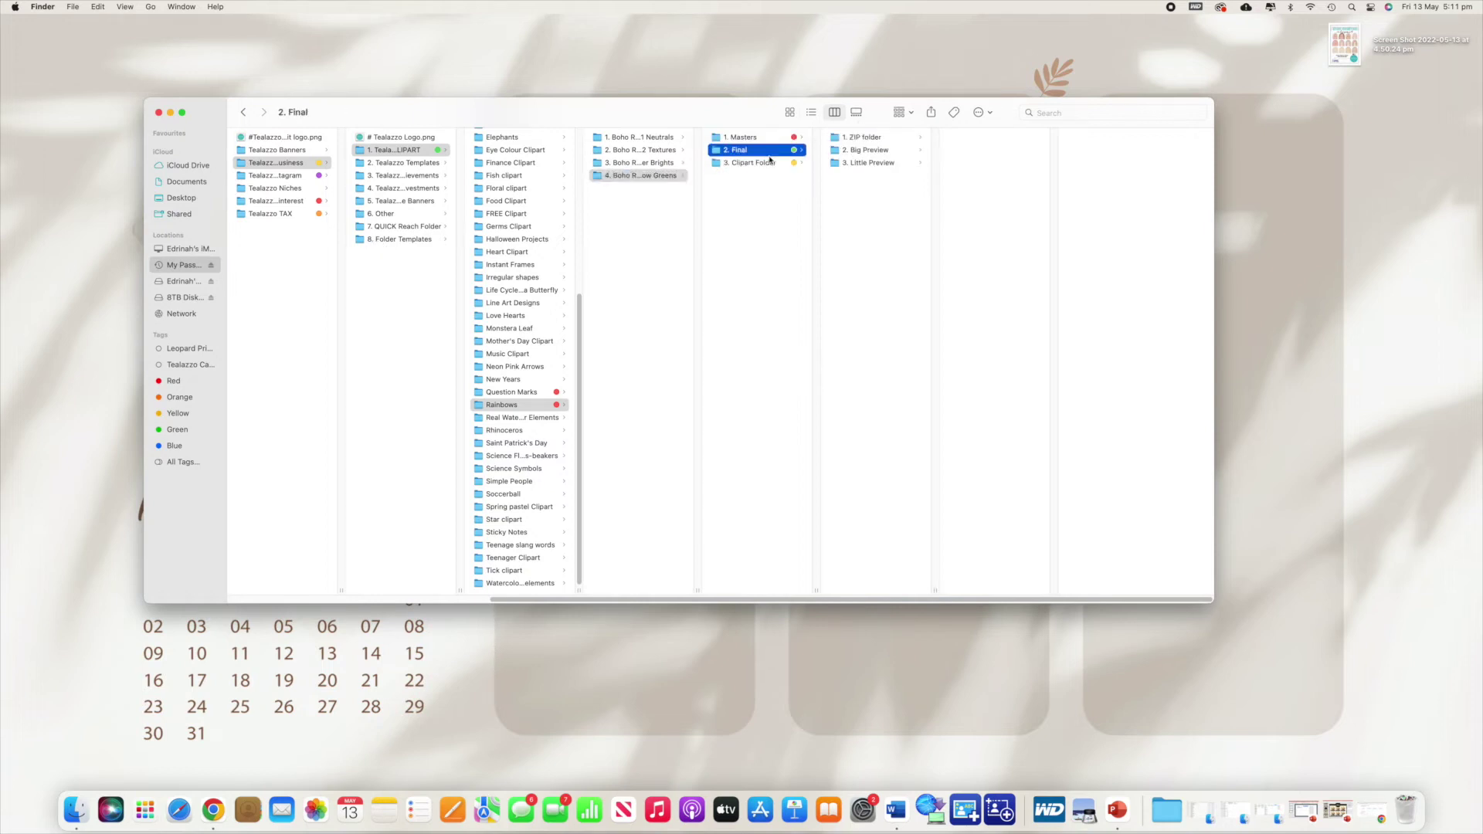
{"action": "key", "text": "Down"}
{"action": "key", "text": "Left"}
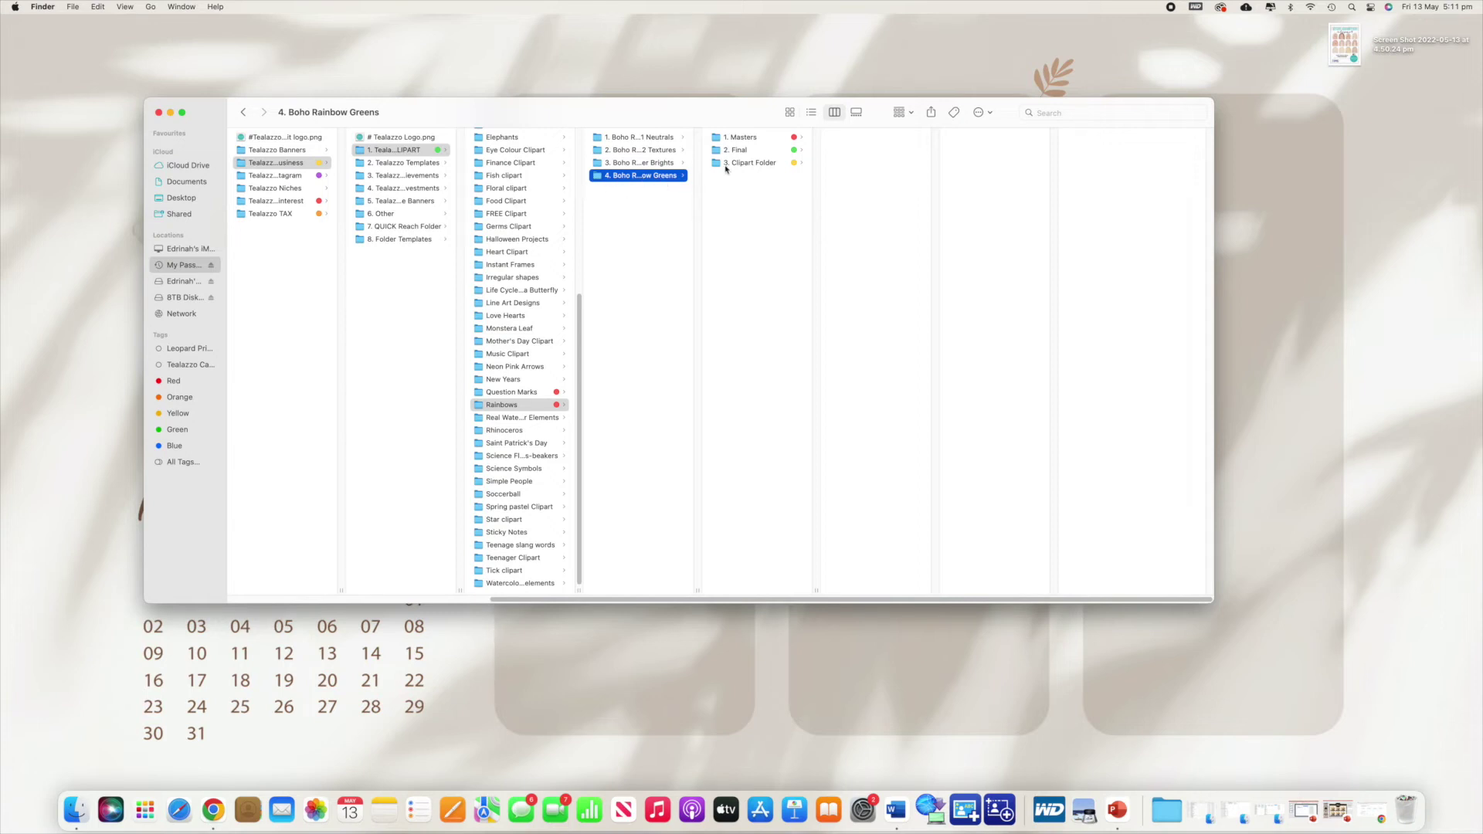
Paste the terms PDF, Tealazzo Logo.png and the numbered rainbow clipart files into 3. Clipart Folder of 4. Boho Rainbow Greens
{"action": "left_click", "coordinate": [770, 164]}
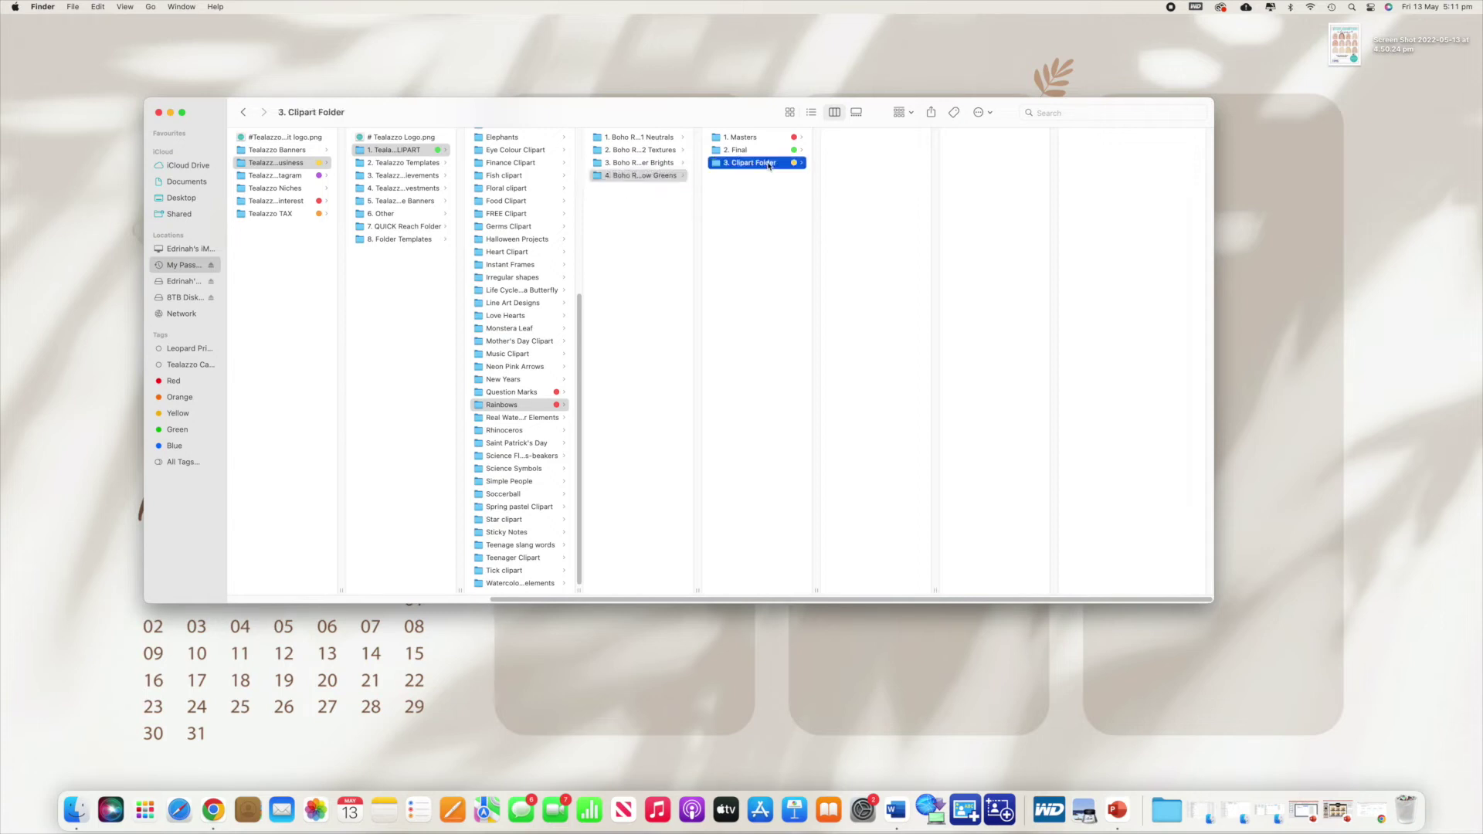
{"action": "right_click", "coordinate": [885, 175]}
{"action": "left_click", "coordinate": [892, 156]}
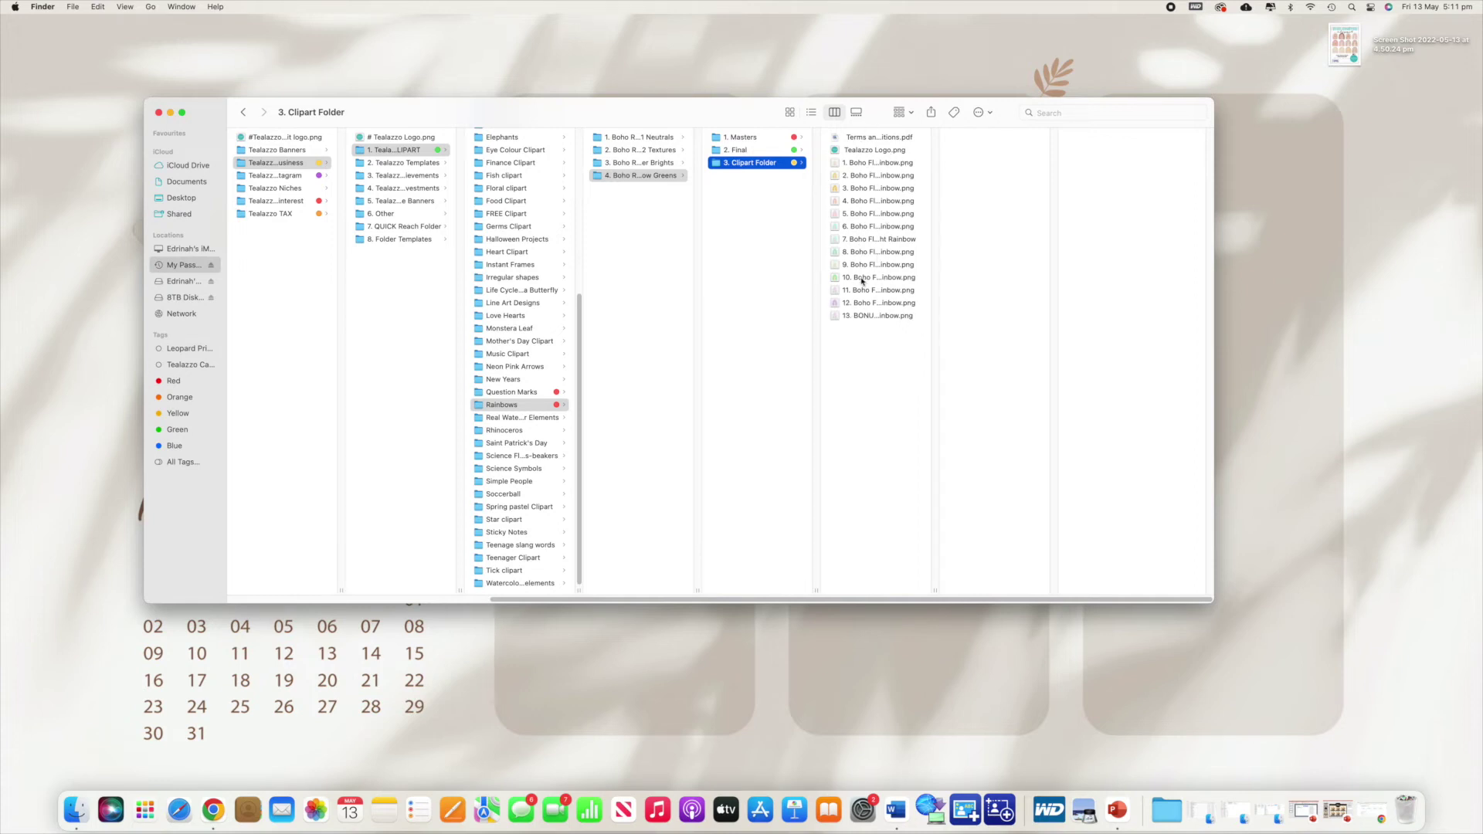
Check the Little Preview and Big Preview subfolders in 1. Masters and the Big Preview subfolder in 2. Final
{"action": "left_click", "coordinate": [742, 152]}
{"action": "left_click", "coordinate": [743, 138]}
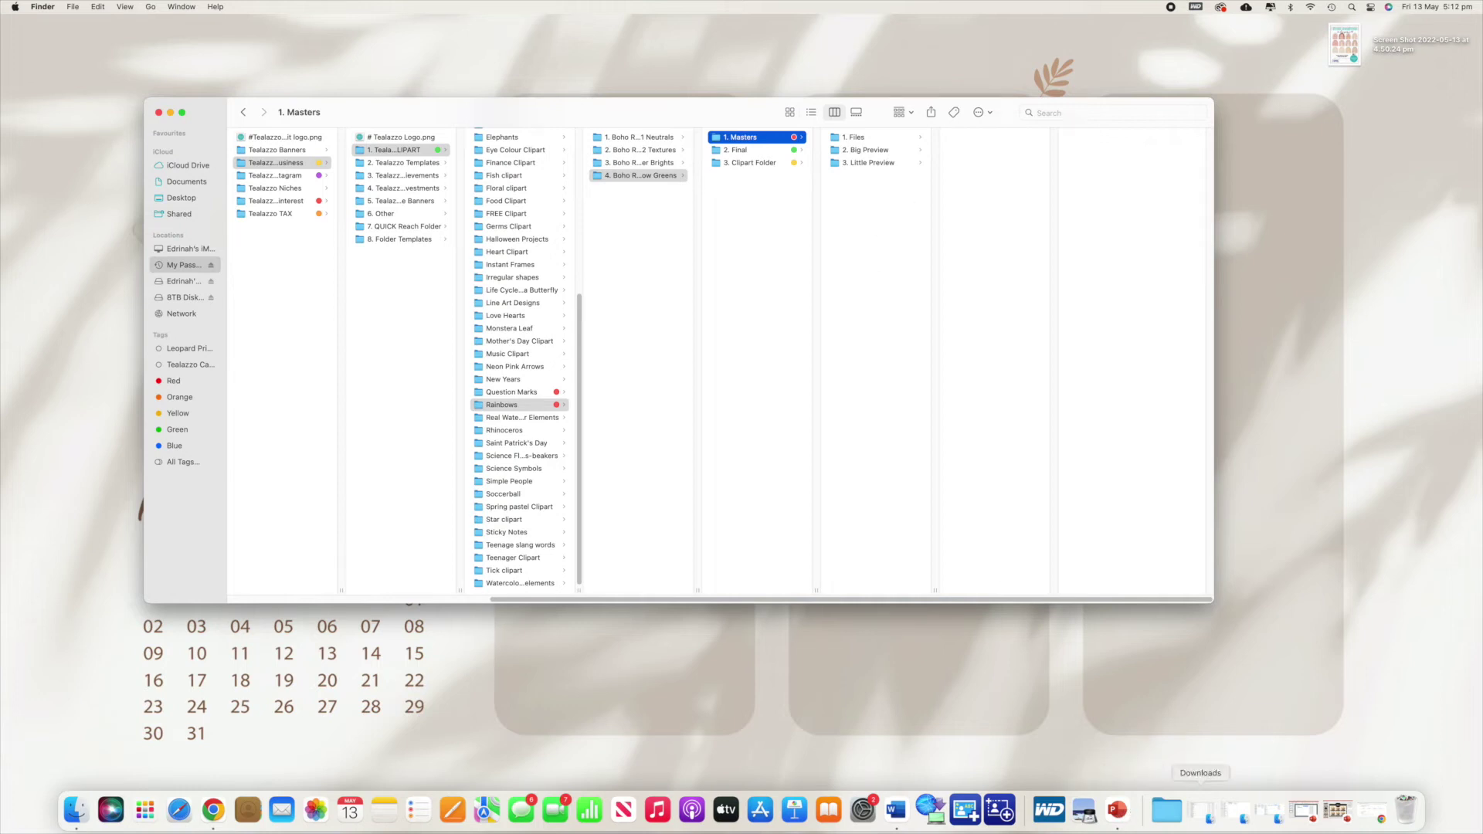
{"action": "left_click", "coordinate": [896, 162]}
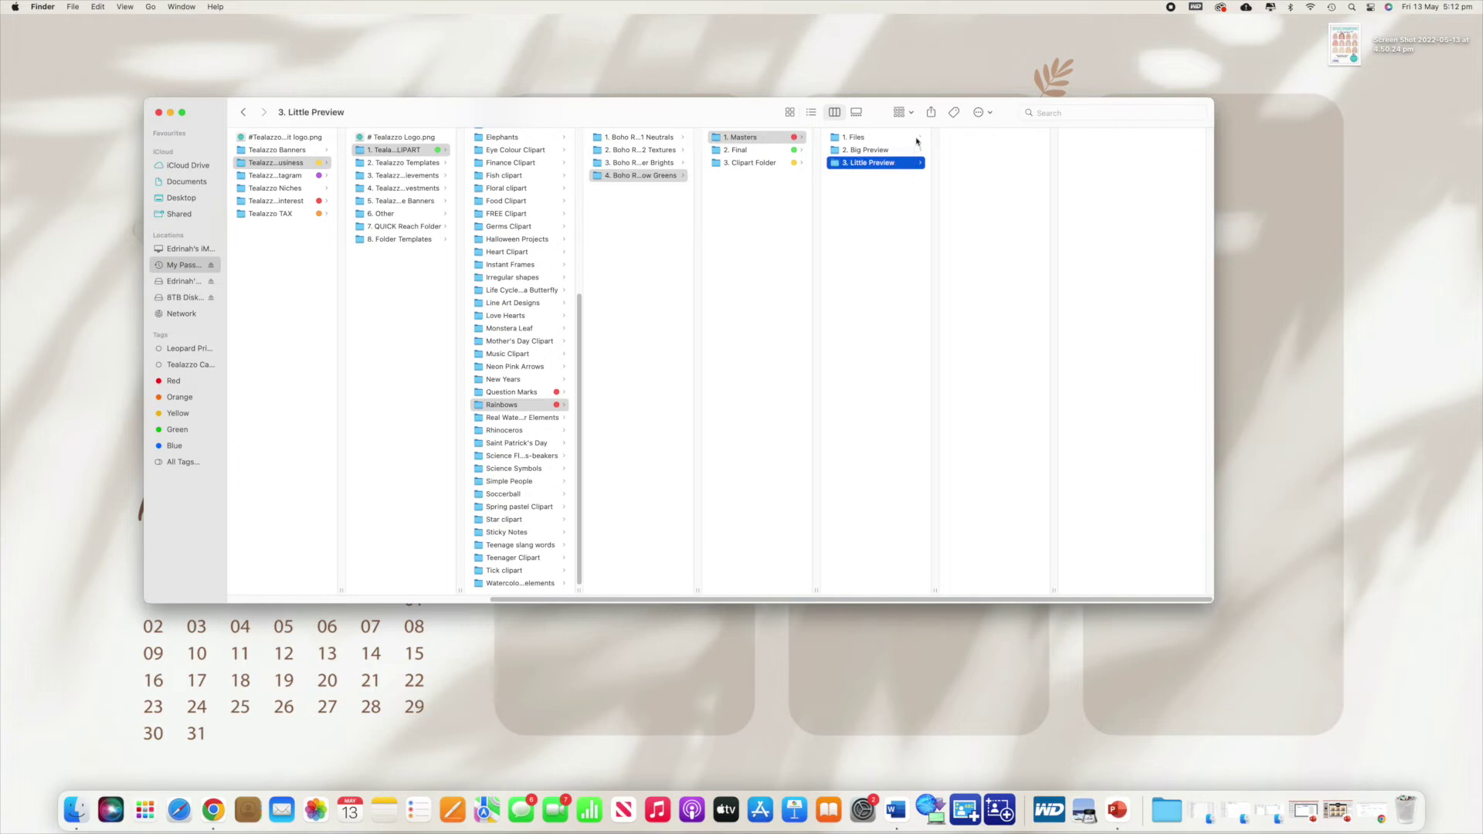
{"action": "left_click", "coordinate": [871, 149]}
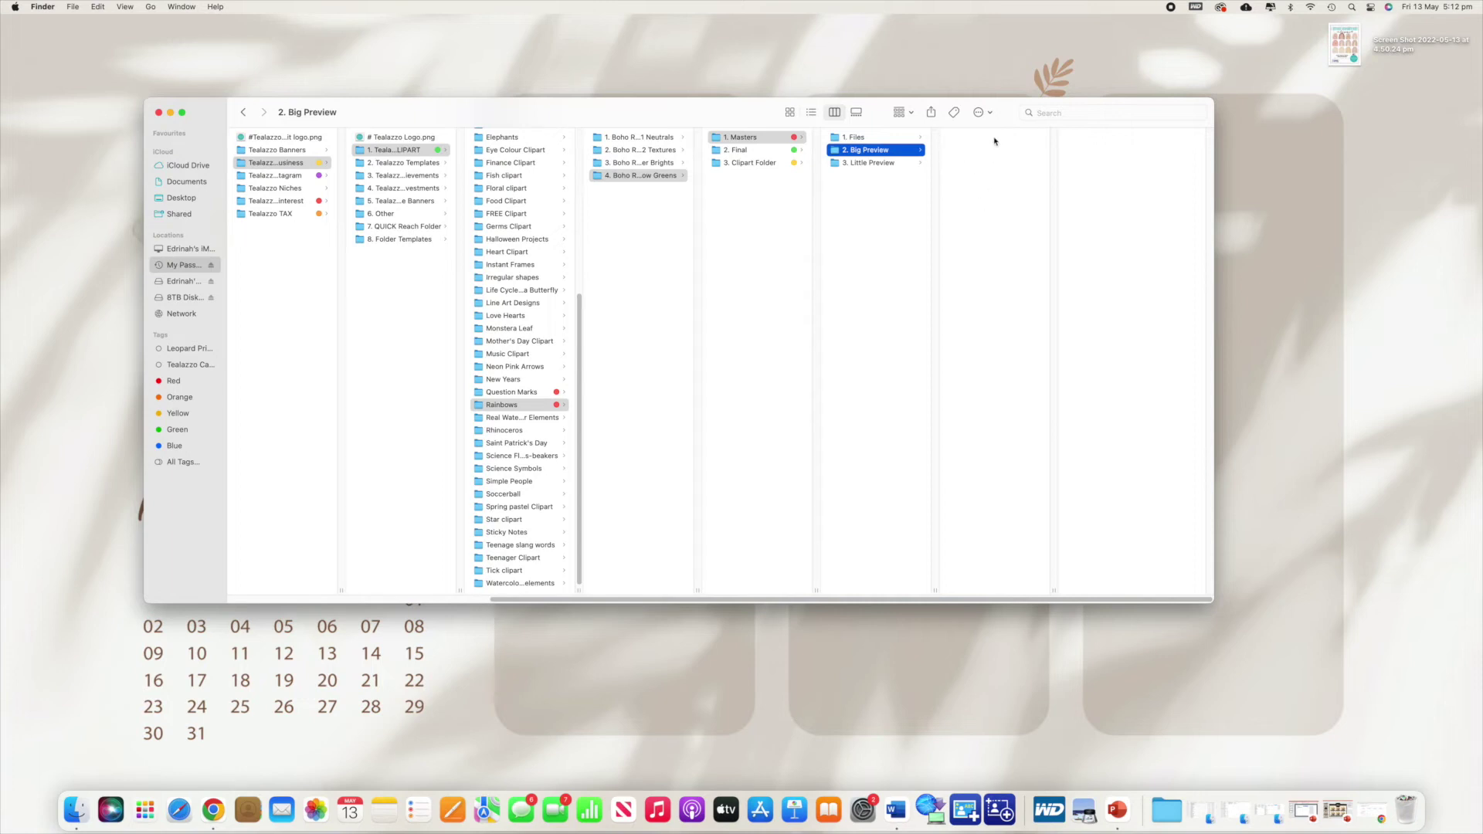
{"action": "left_click", "coordinate": [747, 151]}
{"action": "left_click", "coordinate": [873, 153]}
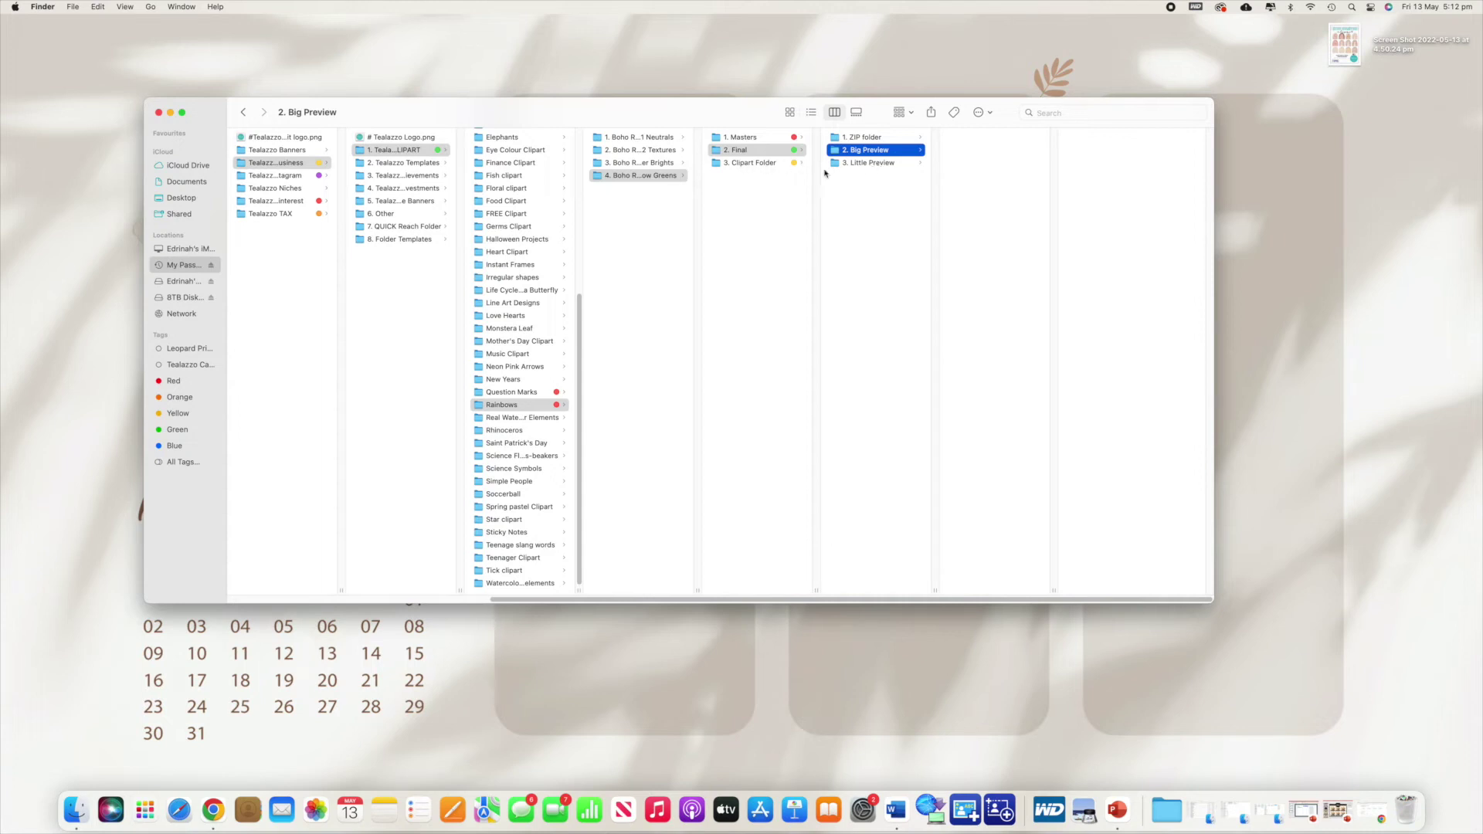
Open Flower brights little preview.pptx from the 3. Little Preview master folder of 3. Boho Rainbows SET 3 Flower Brights
{"action": "left_click", "coordinate": [745, 139]}
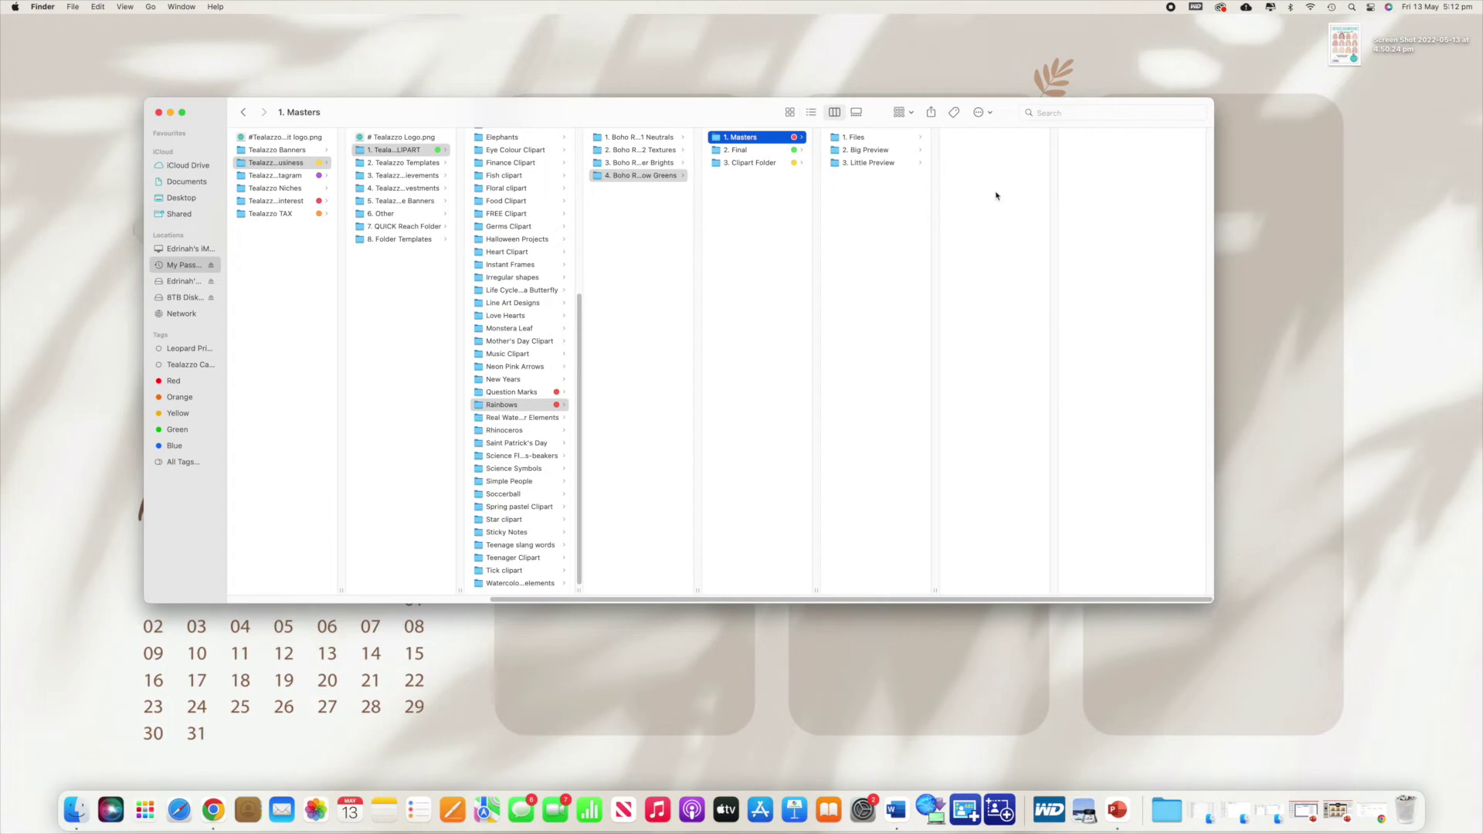
{"action": "left_click", "coordinate": [666, 164]}
{"action": "left_click", "coordinate": [753, 150]}
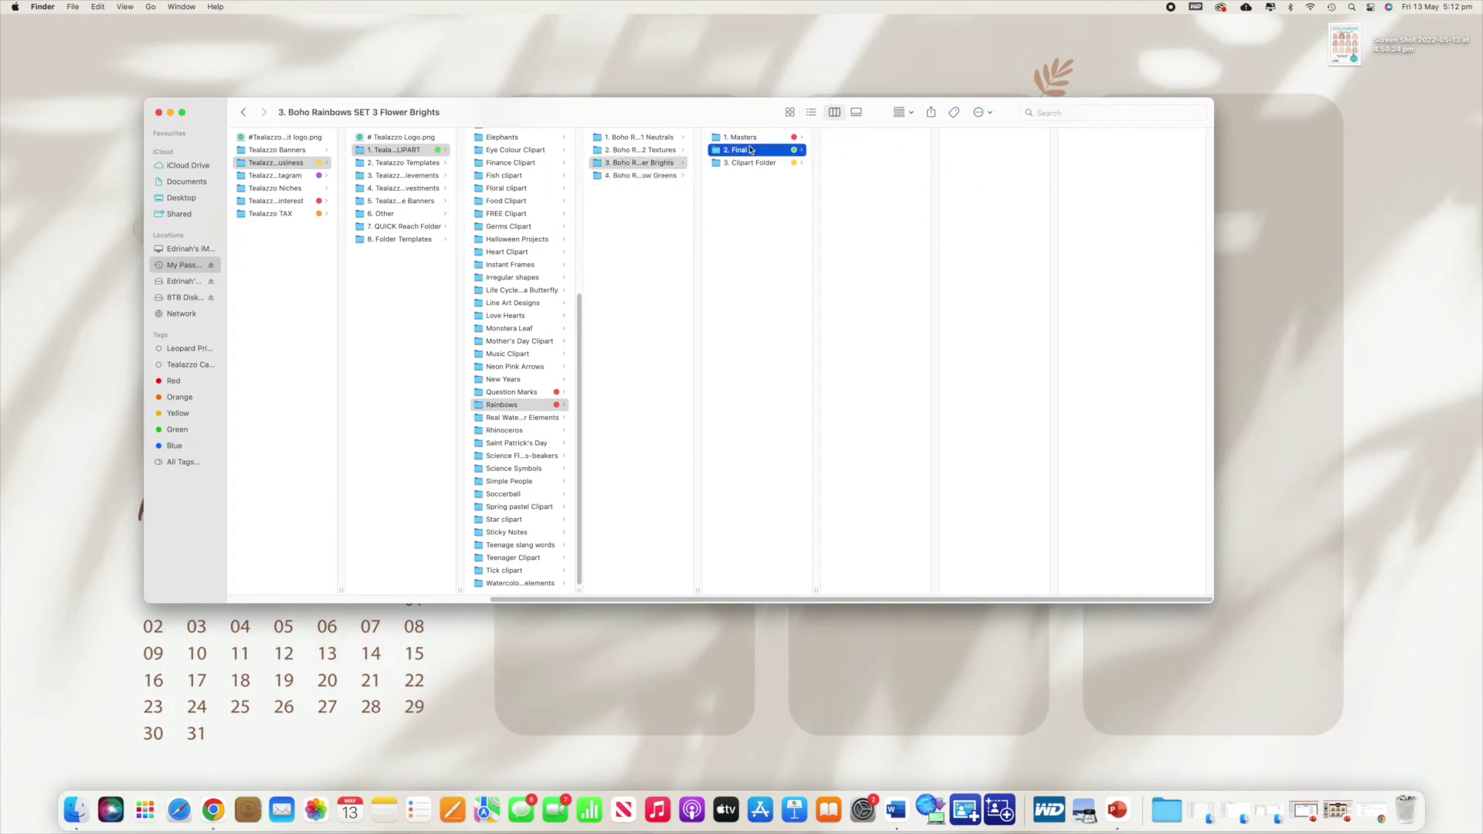
{"action": "left_click", "coordinate": [896, 163]}
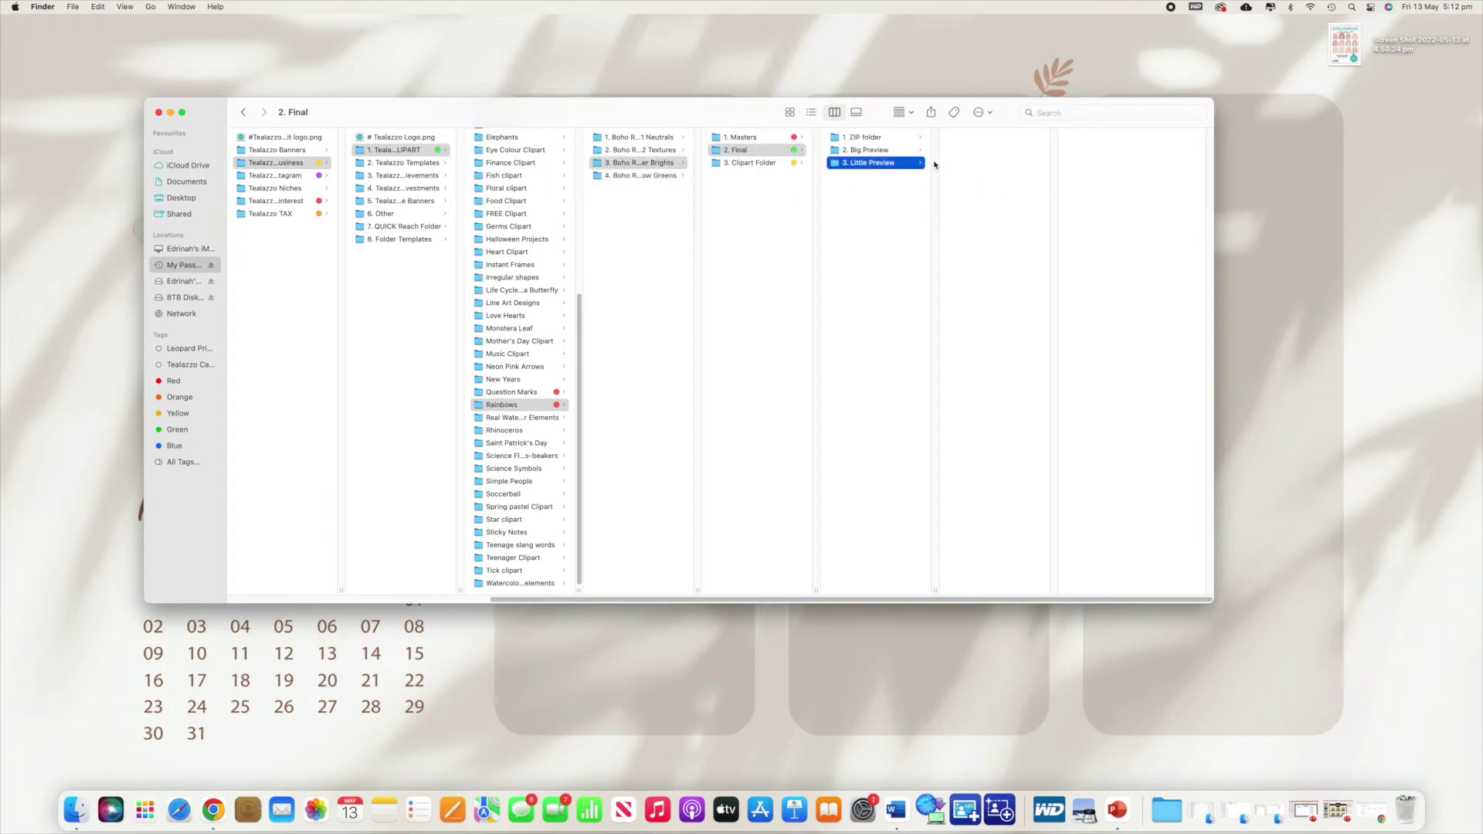
{"action": "left_click", "coordinate": [761, 138]}
{"action": "left_click", "coordinate": [881, 163]}
{"action": "double_click", "coordinate": [985, 137]}
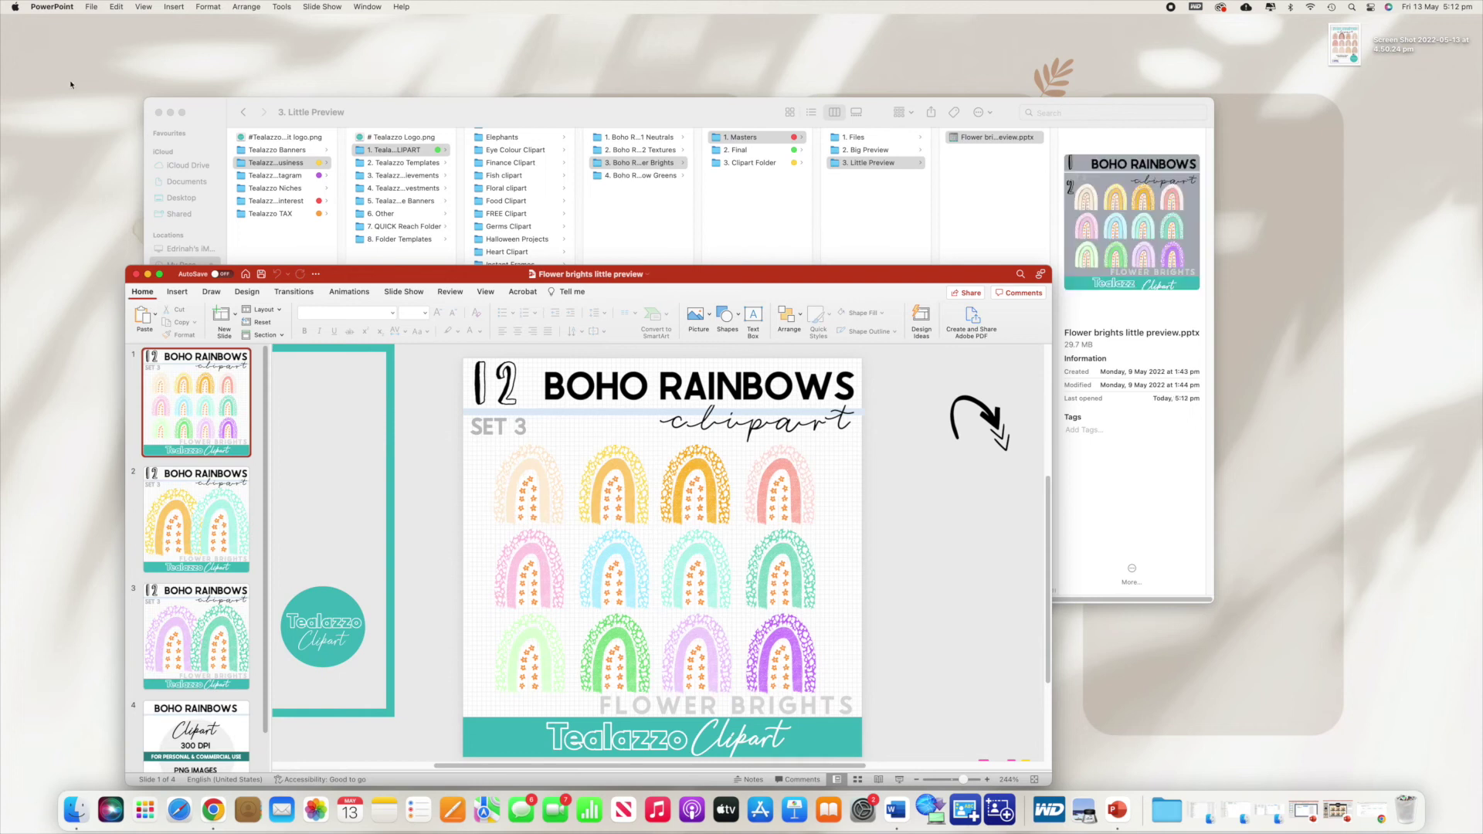
Inspect the export destination Flower brights little preview under 2. Final > 3. Little Preview, and close the presentation without exporting
{"action": "left_click", "coordinate": [91, 7]}
{"action": "left_click", "coordinate": [110, 139]}
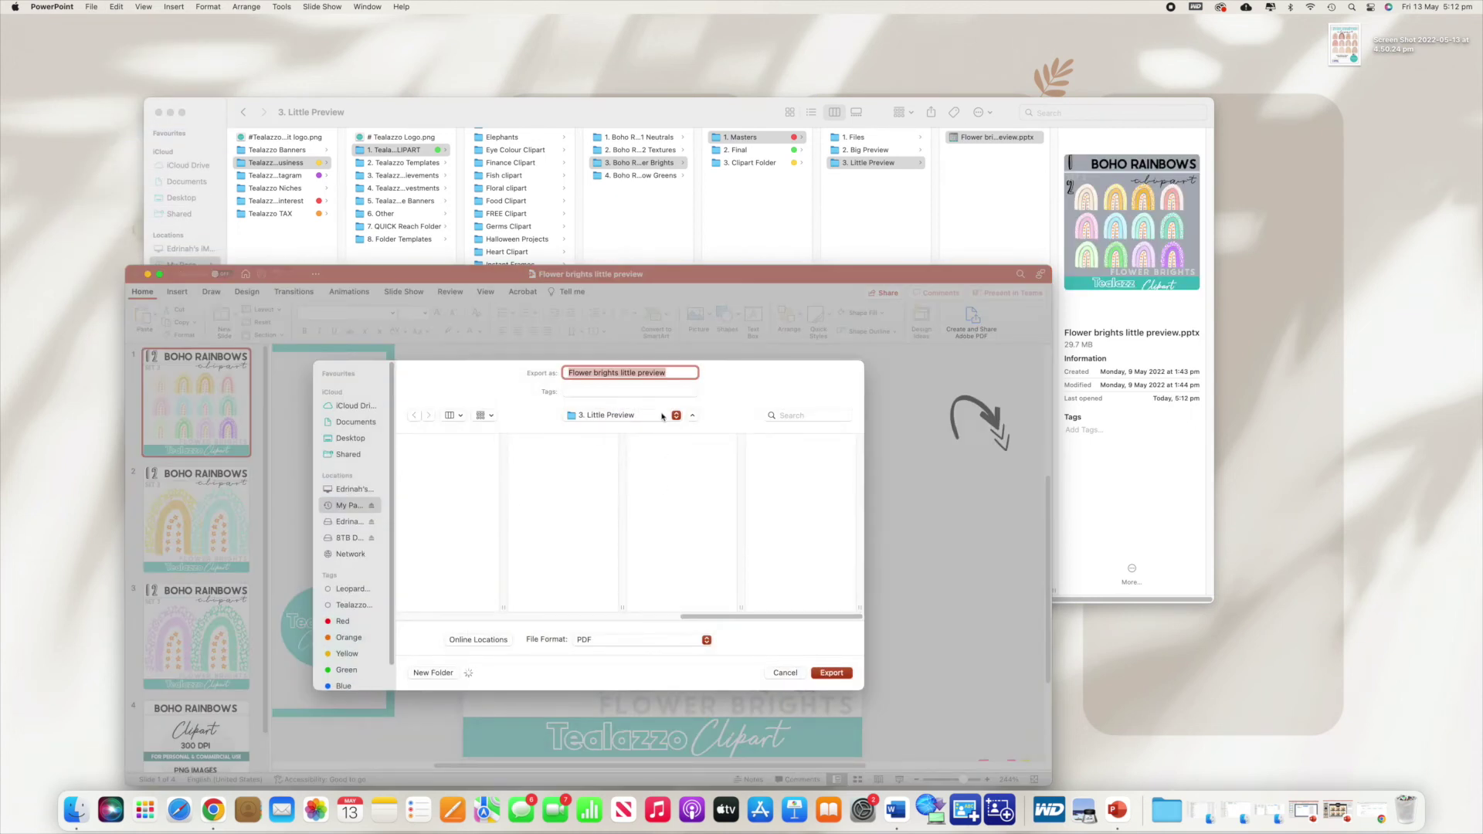
{"action": "left_click", "coordinate": [558, 461]}
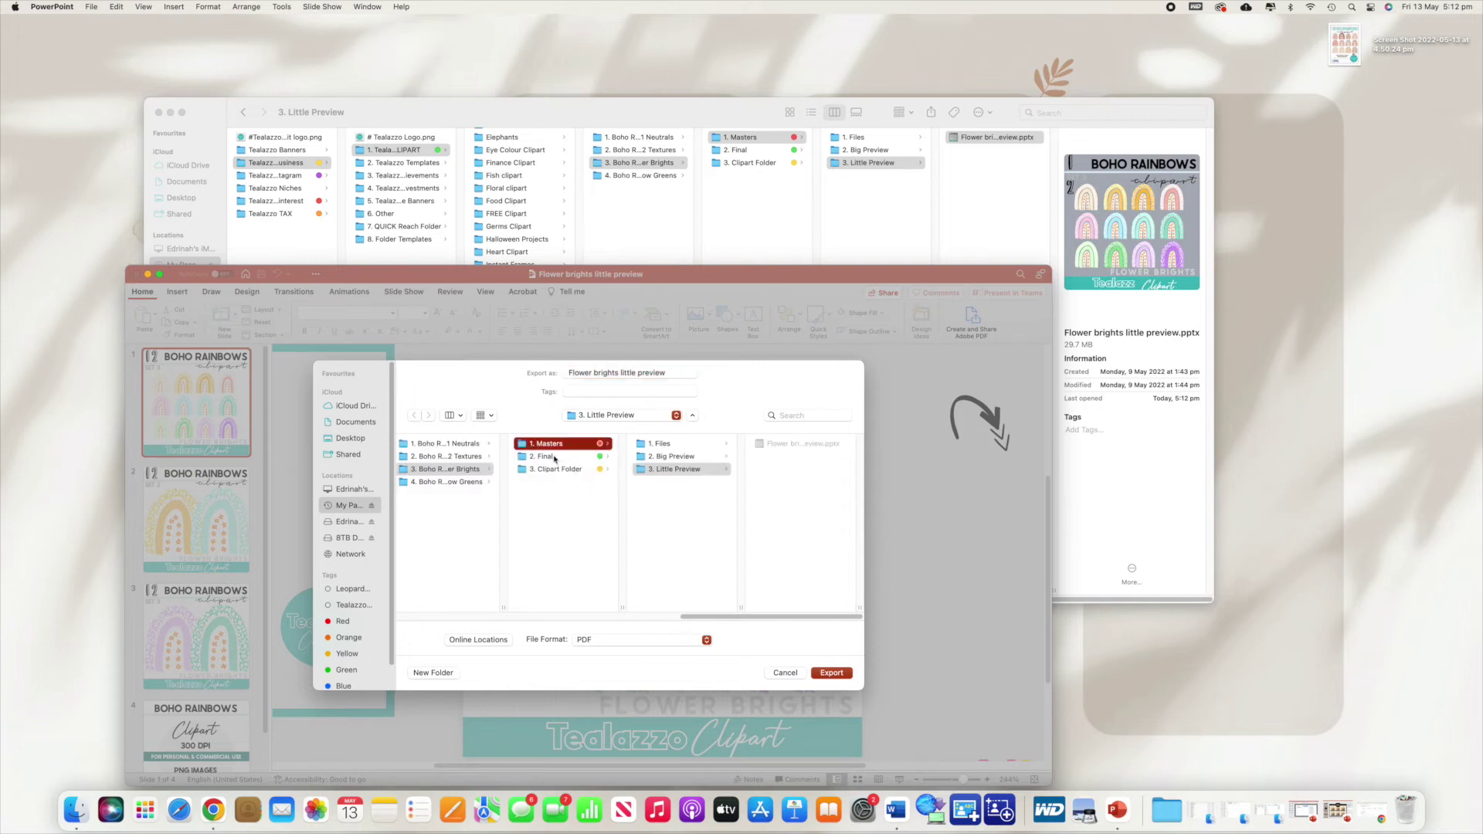
{"action": "left_click", "coordinate": [674, 469]}
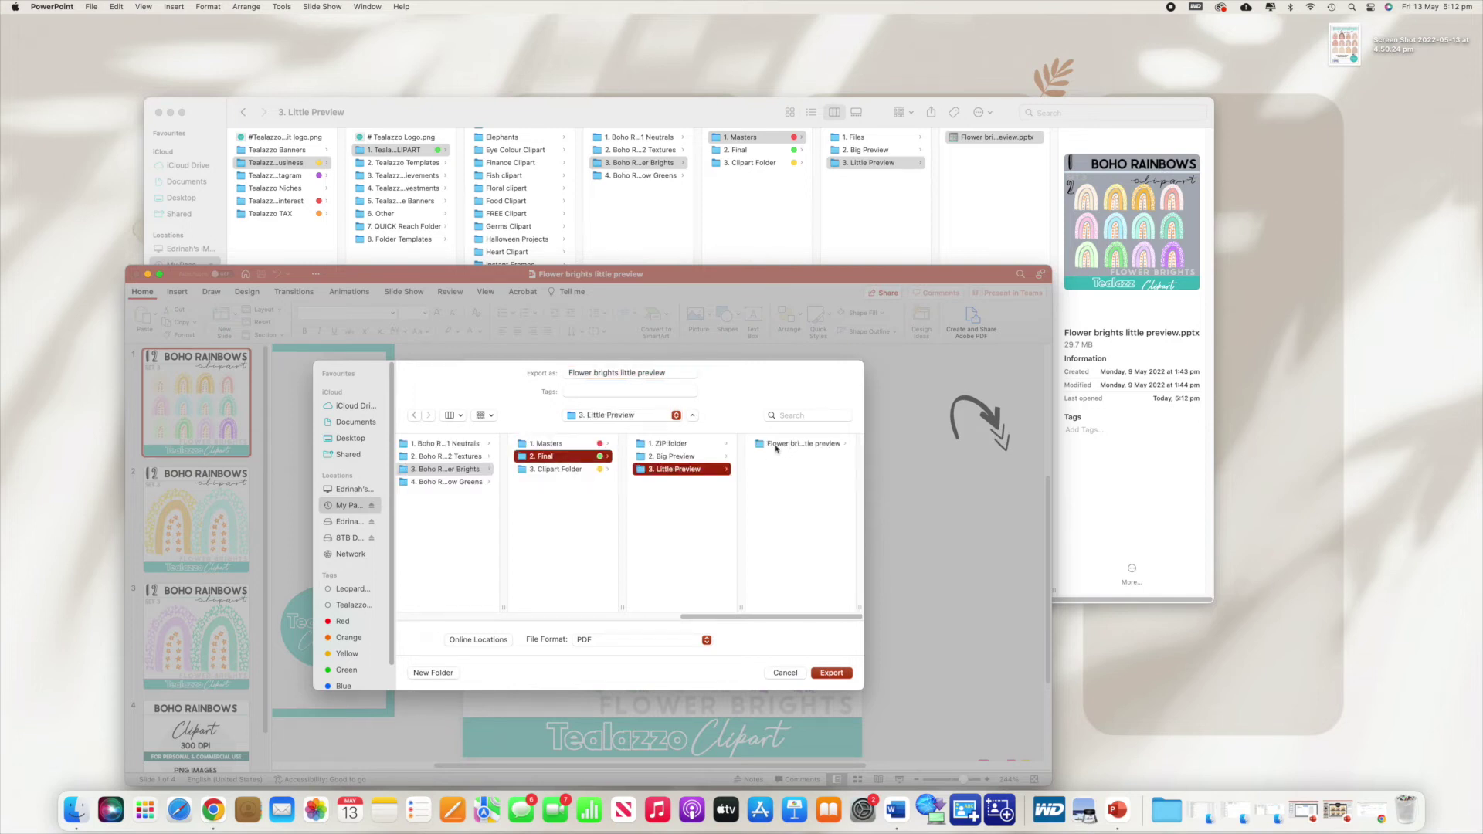
{"action": "left_click", "coordinate": [804, 446]}
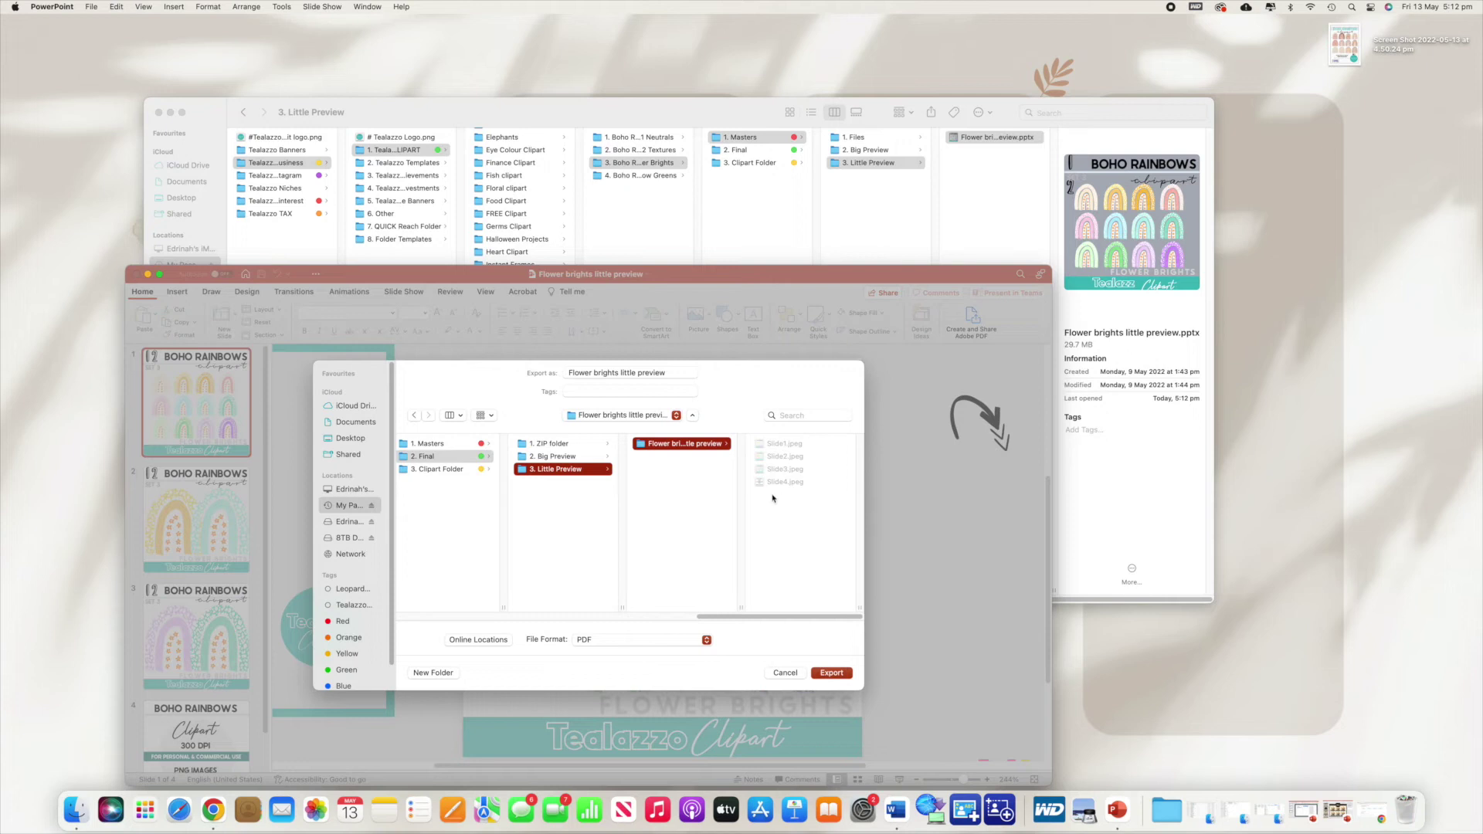
{"action": "left_click", "coordinate": [785, 673]}
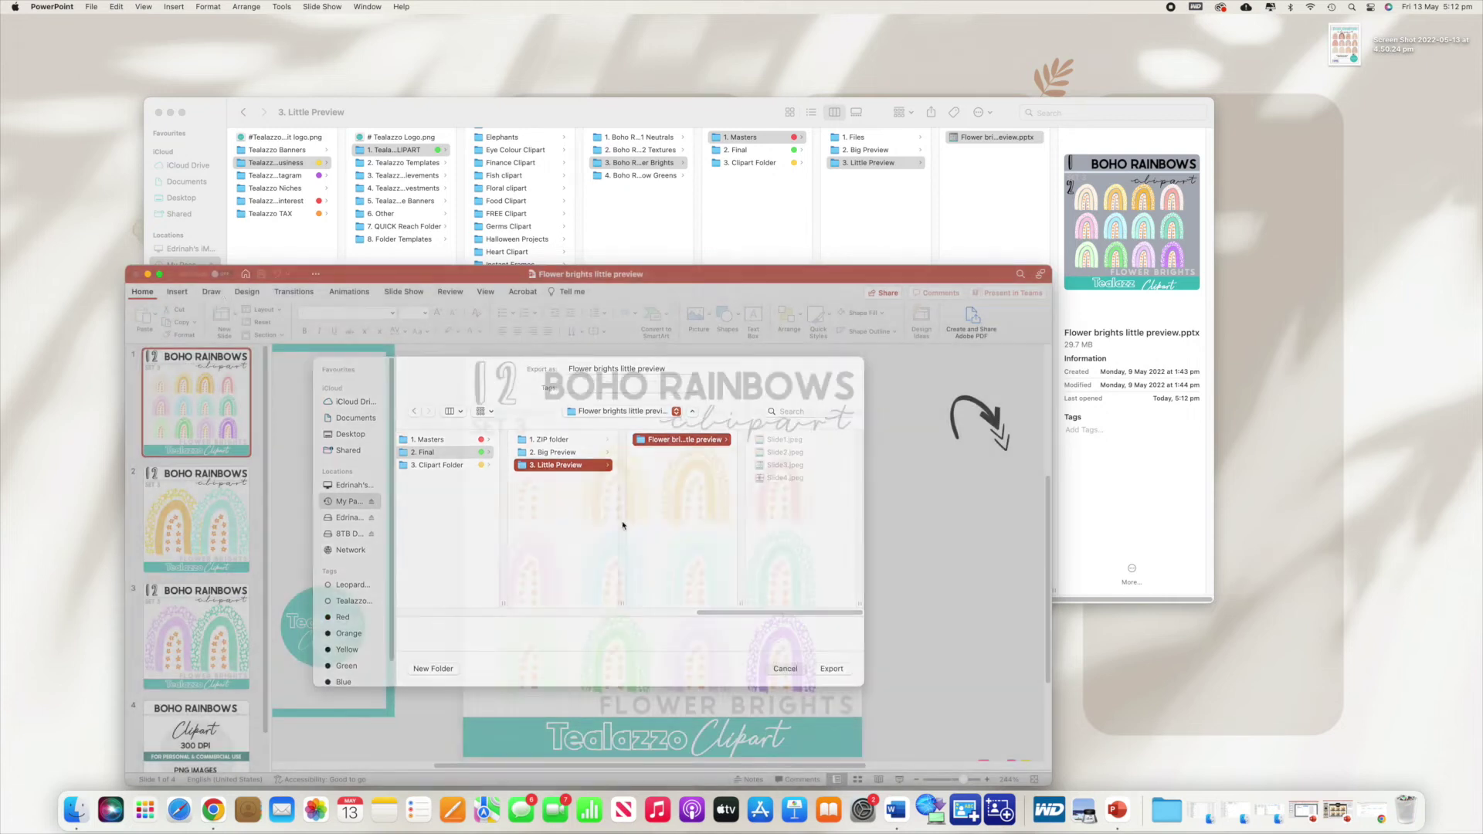
{"action": "left_click", "coordinate": [136, 275]}
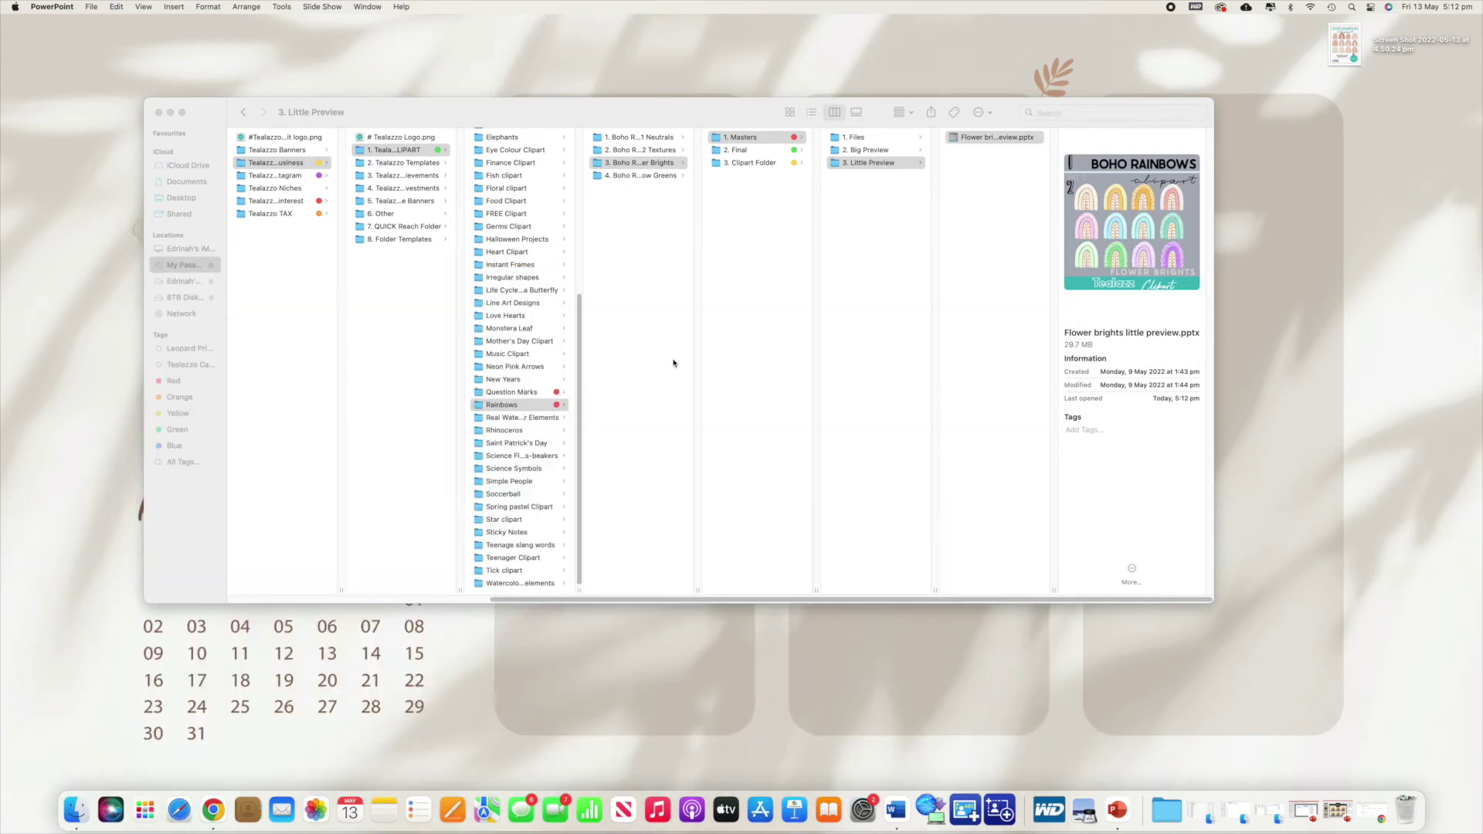
Check the ZIP file stored in 2. Final > 1. ZIP folder of the Flower Brights set
{"action": "left_click", "coordinate": [742, 154]}
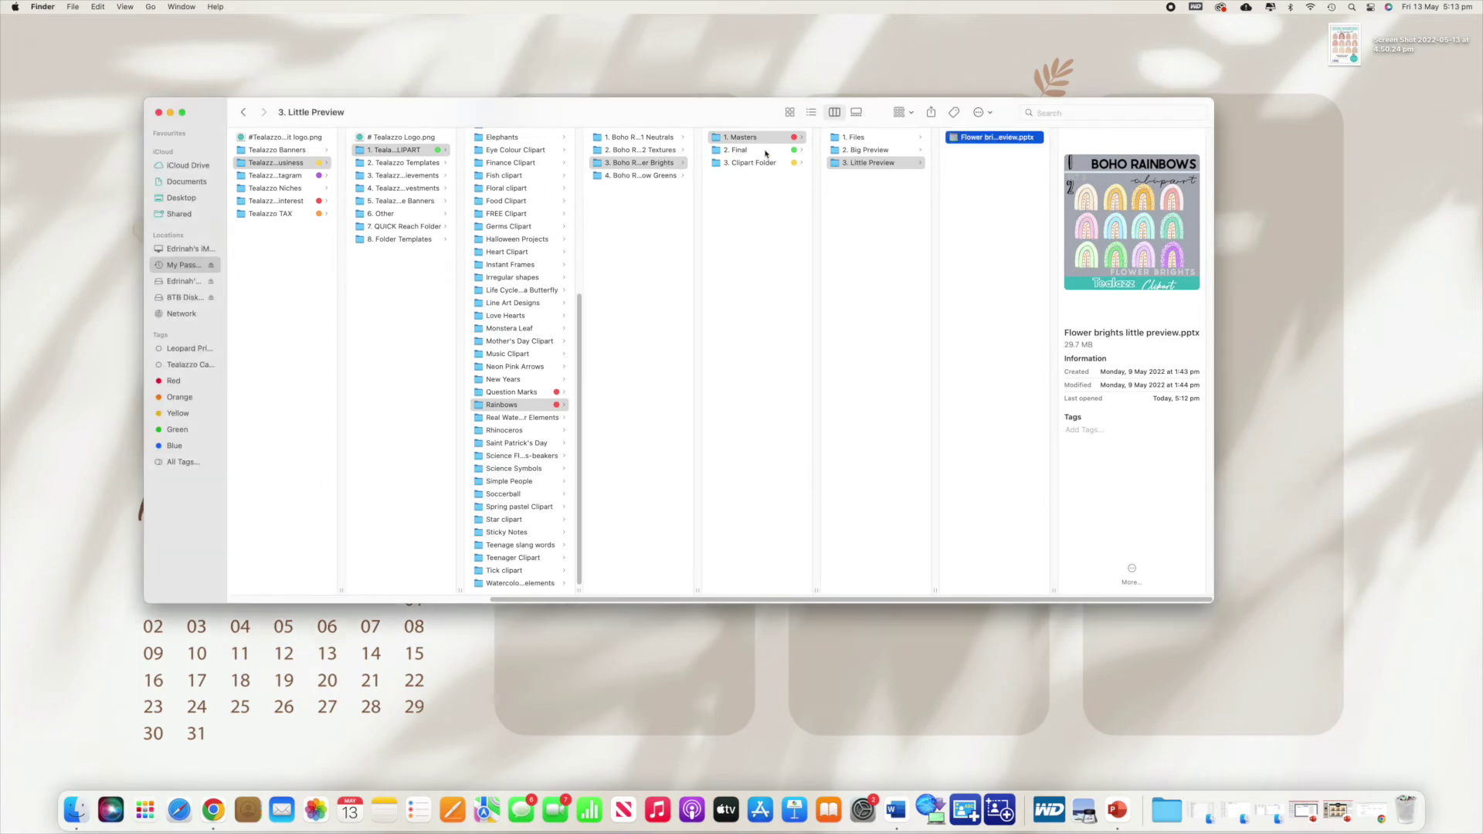
{"action": "left_click", "coordinate": [765, 151]}
{"action": "key", "text": "Right"}
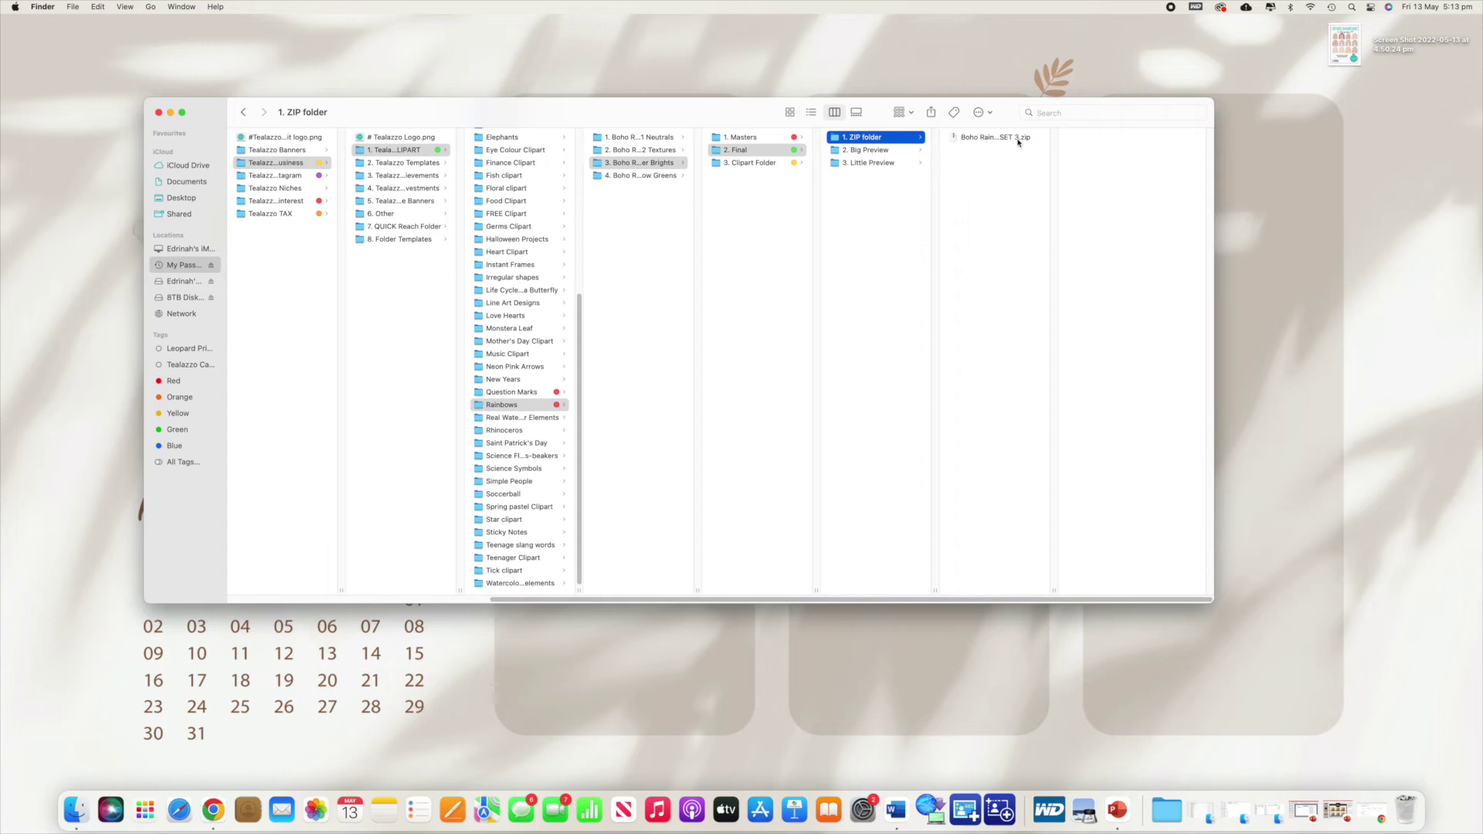
{"action": "left_click", "coordinate": [1018, 142]}
Compress the Boho Rainbows- Flower Brights- Tealazzo Clipart- SET 3 folder in 3. Clipart Folder into a ZIP file
{"action": "left_click", "coordinate": [751, 163]}
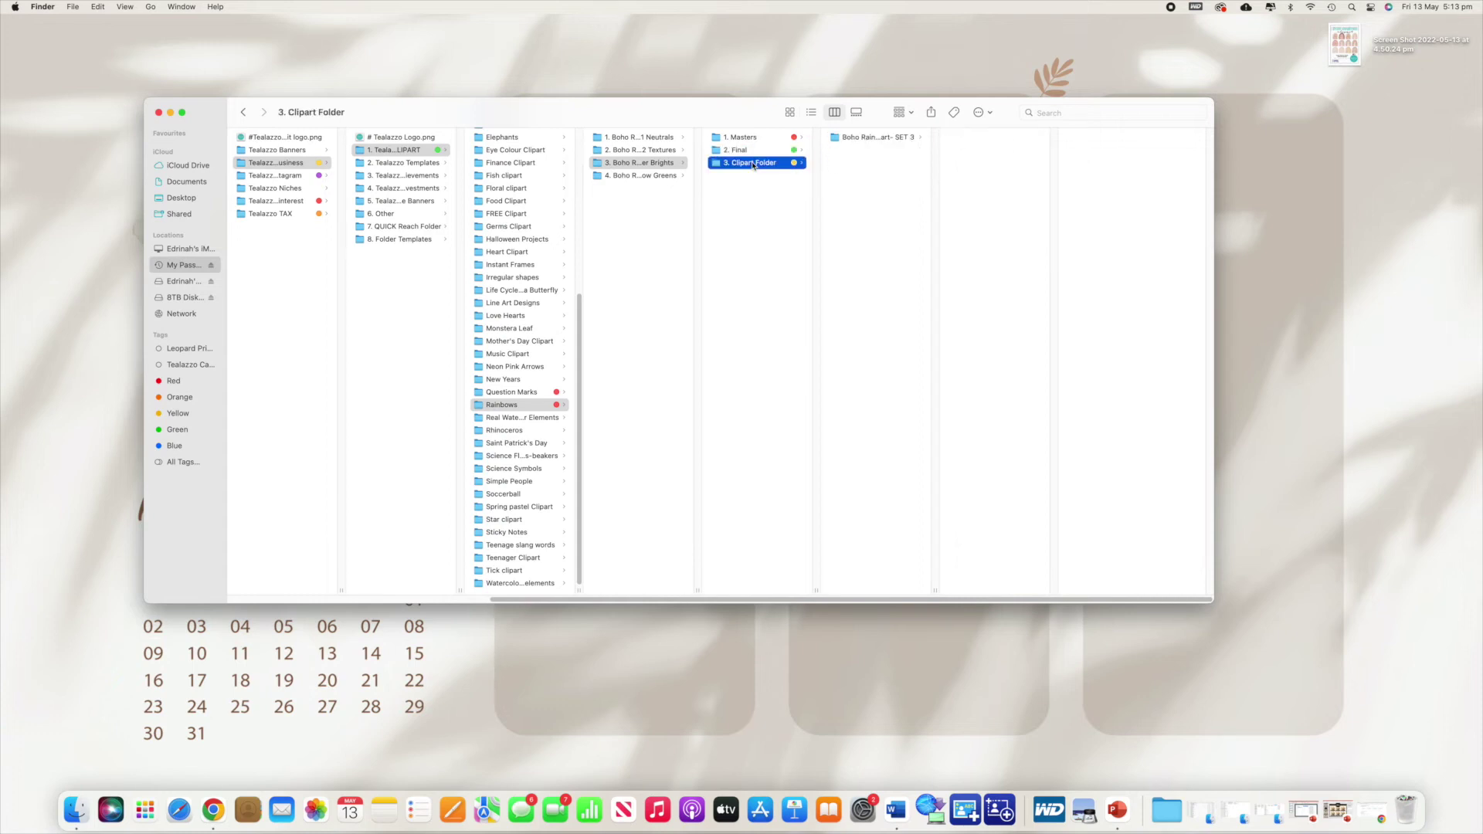
{"action": "left_click", "coordinate": [841, 140]}
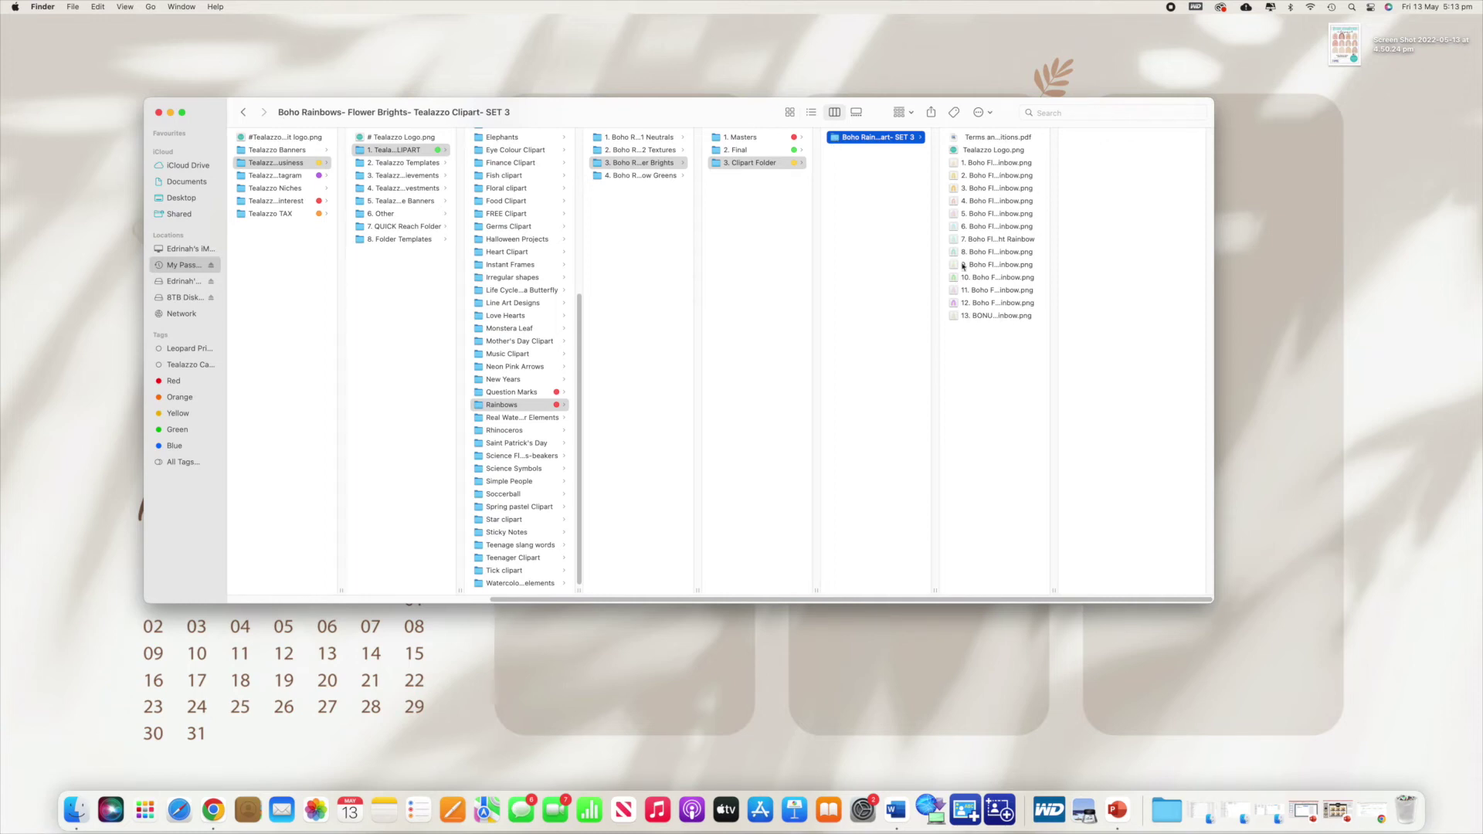
{"action": "right_click", "coordinate": [845, 142]}
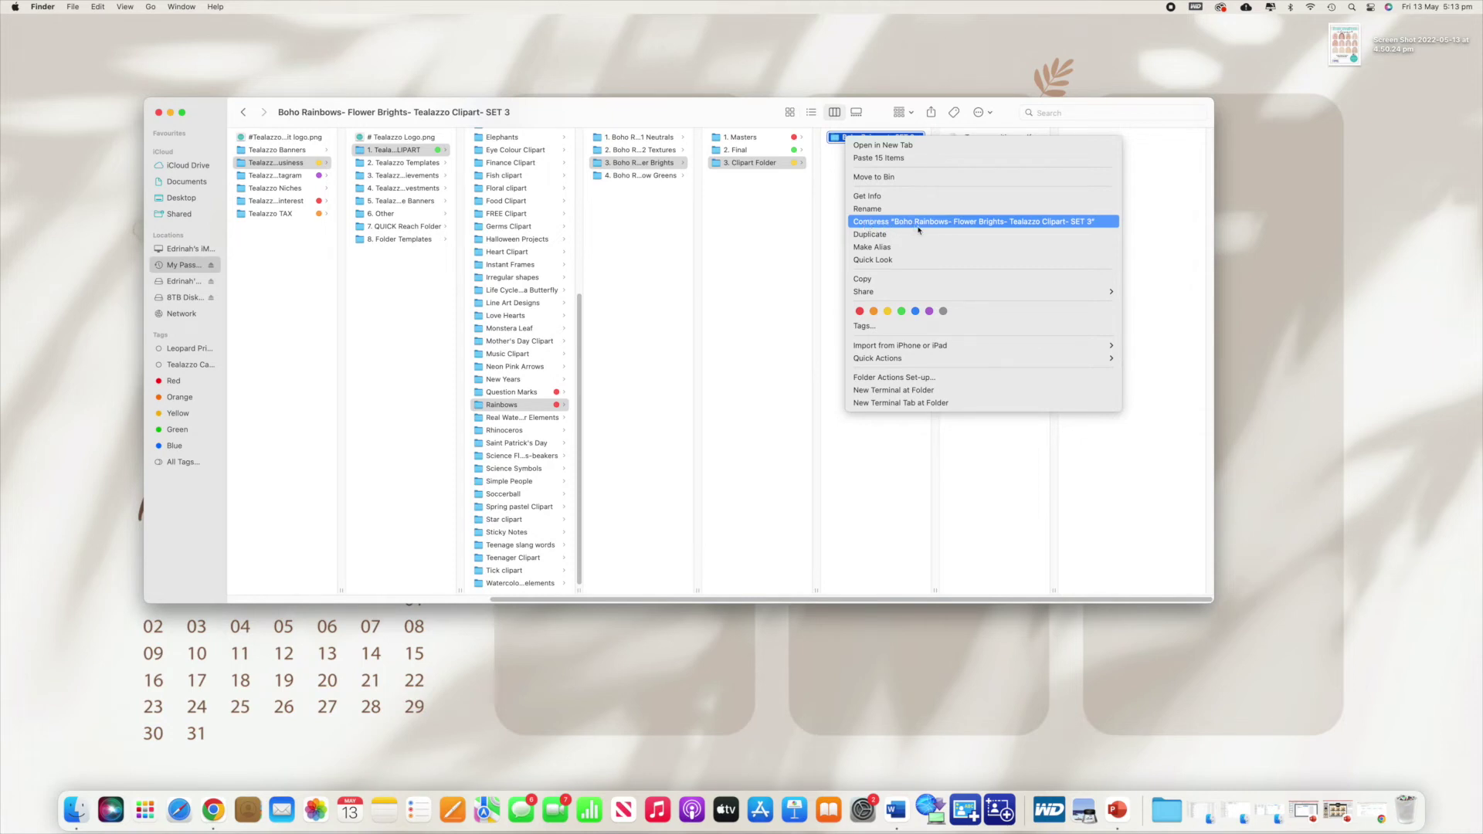
{"action": "left_click", "coordinate": [883, 225]}
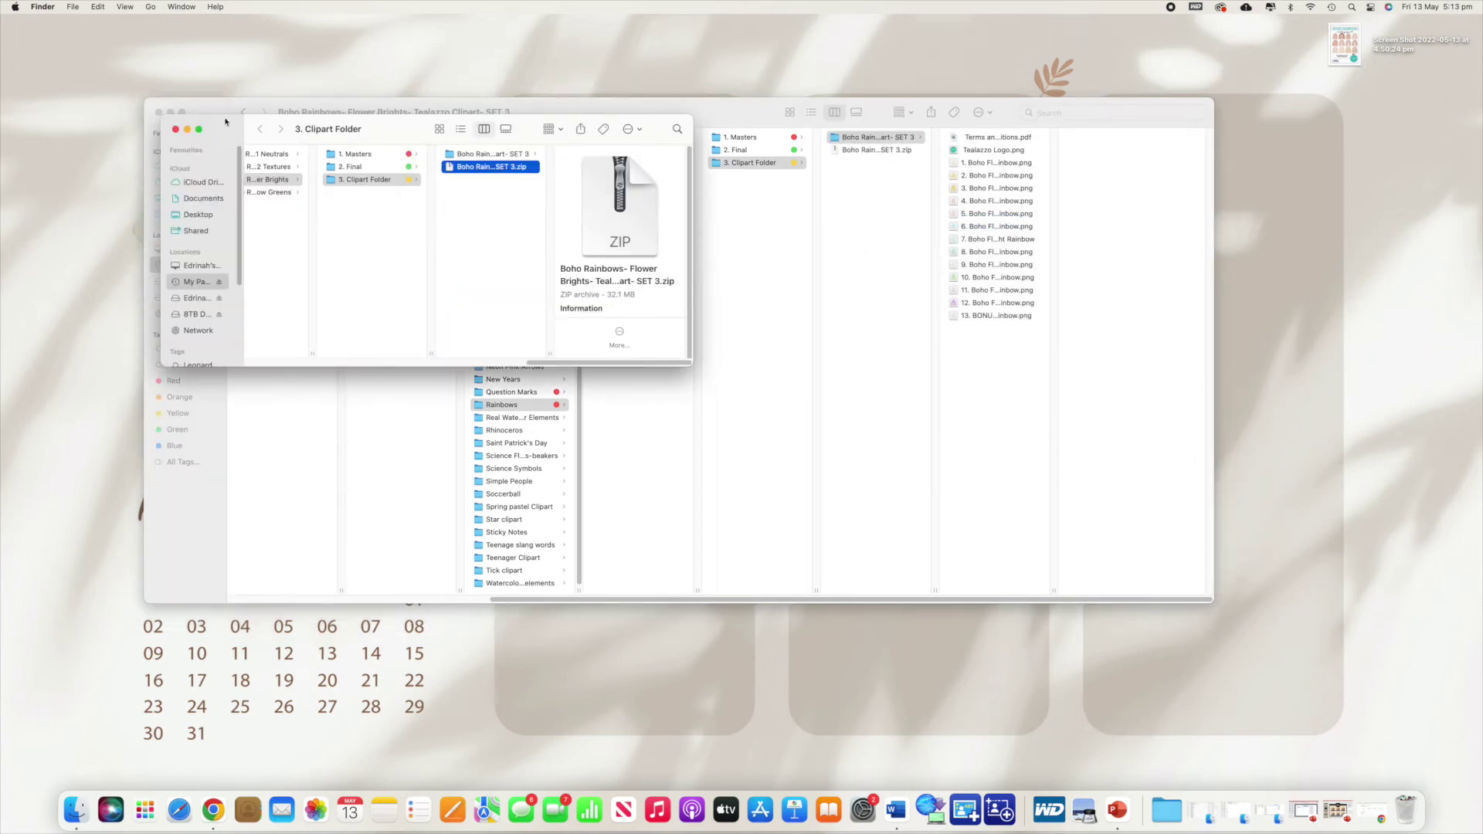
{"action": "left_click", "coordinate": [175, 129]}
Try to move the new SET 3 ZIP file into 2. Final > 1. ZIP folder, without replacing the older file
{"action": "left_click", "coordinate": [875, 150]}
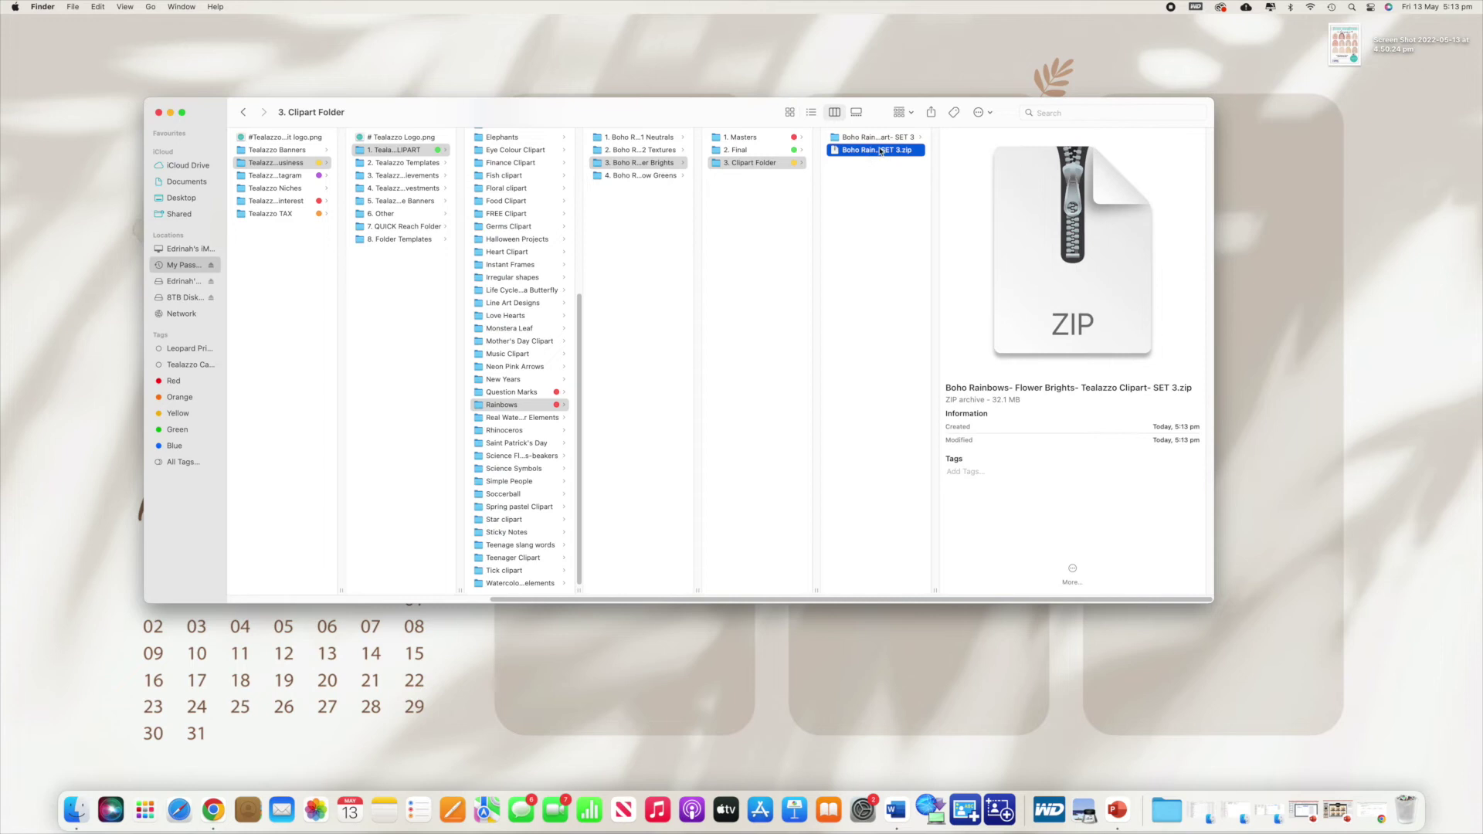
{"action": "key", "text": "Return"}
{"action": "left_click_drag", "start_coordinate": [833, 152], "coordinate": [983, 176]}
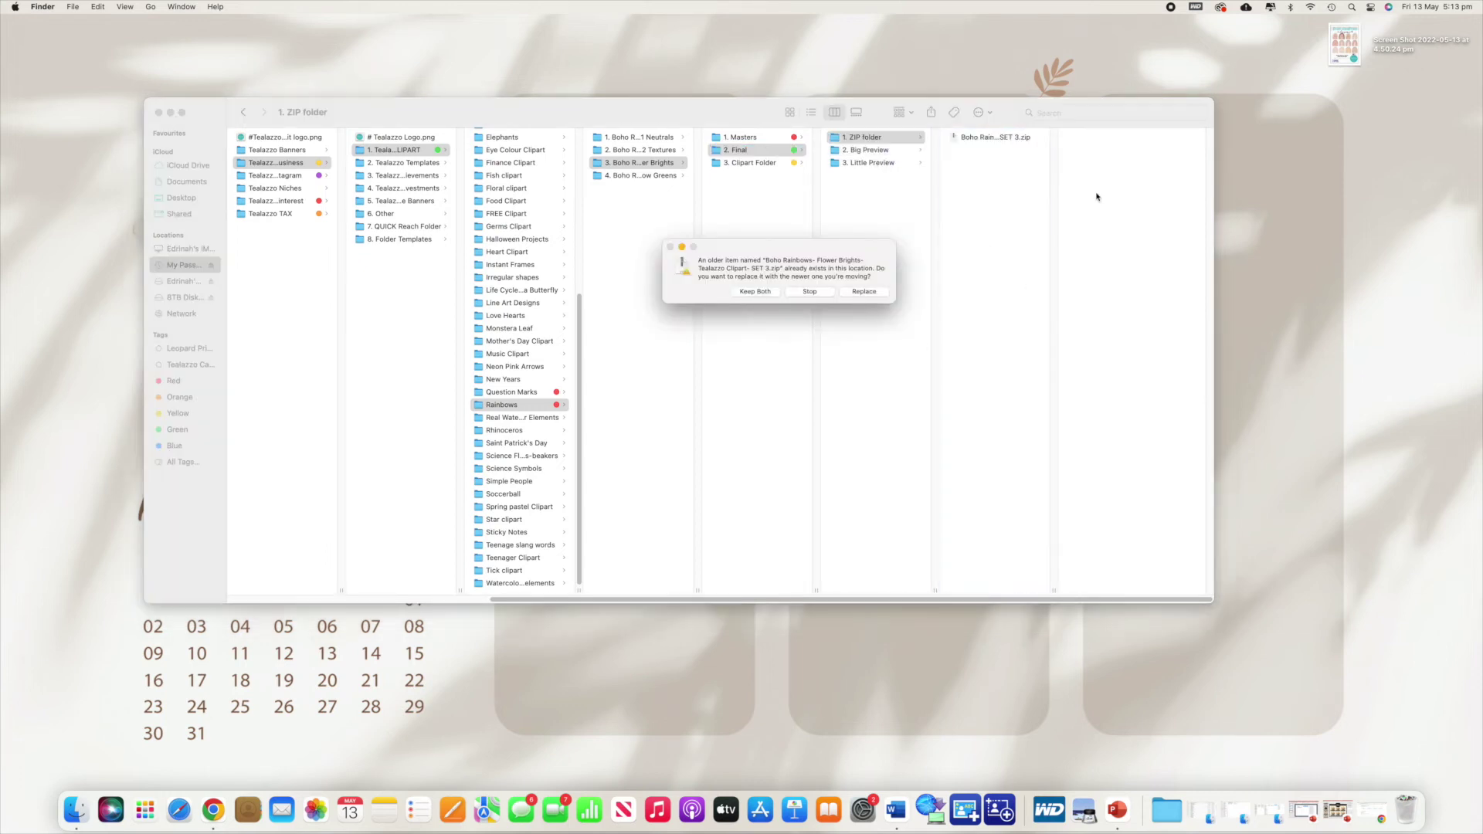
{"action": "left_click", "coordinate": [811, 291]}
{"action": "key", "text": "Left"}
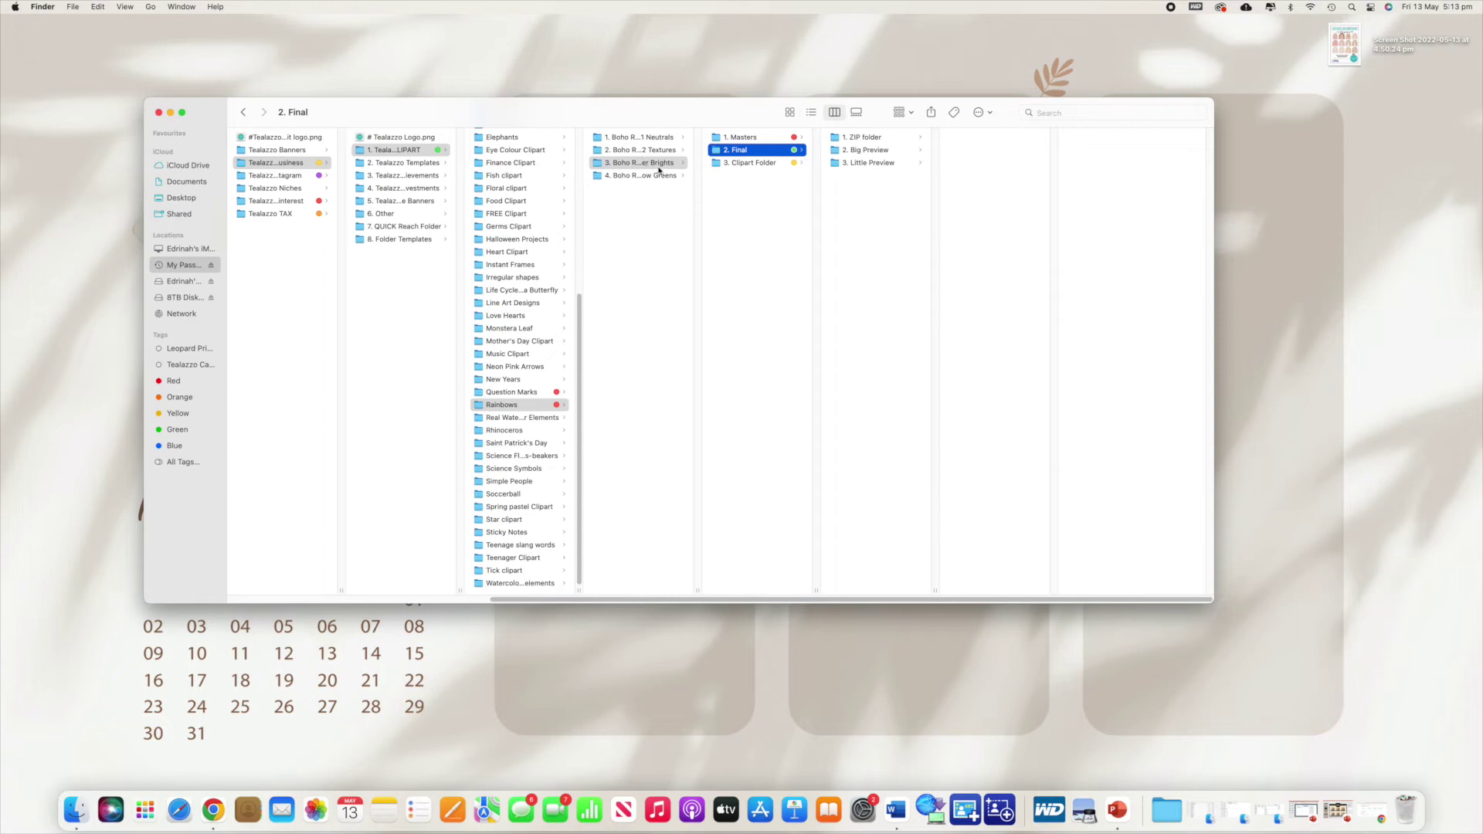
{"action": "left_click", "coordinate": [658, 166]}
{"action": "left_click", "coordinate": [657, 166]}
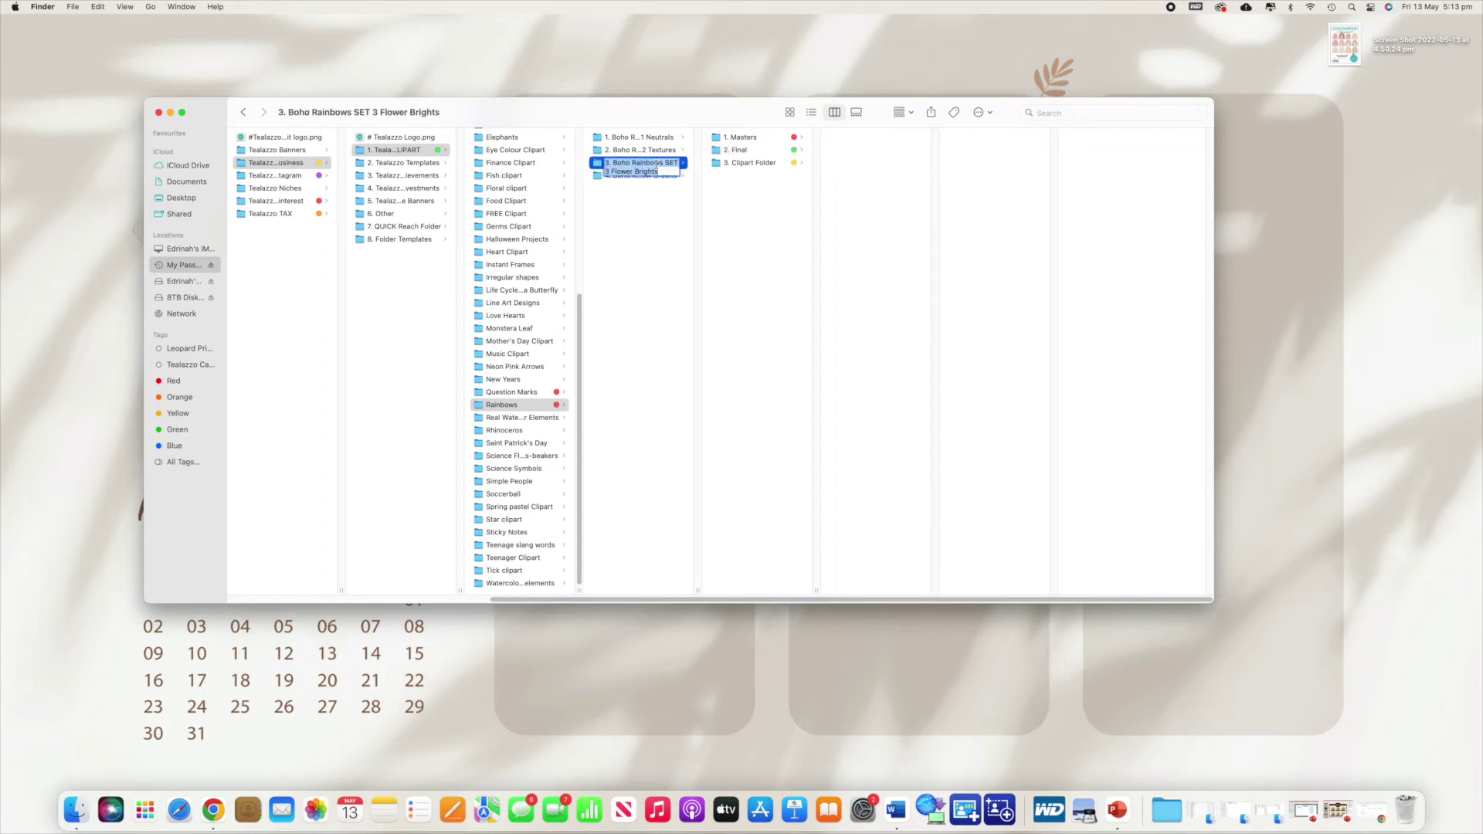
{"action": "left_click", "coordinate": [674, 188]}
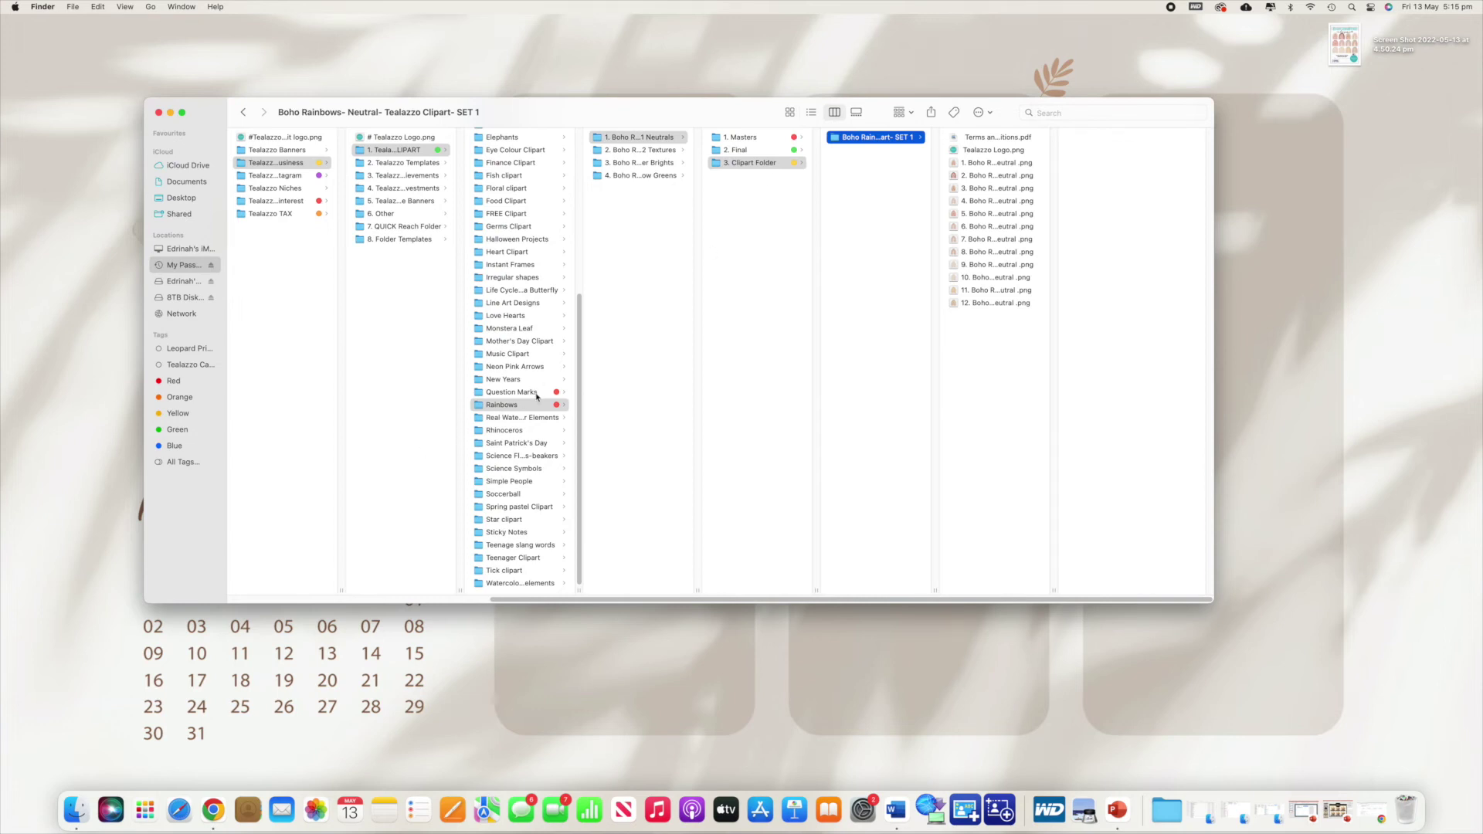
Look through the Question Marks clipart set folders from SET 1- Rainbow to SET 10- Valentine's Day
{"action": "left_click", "coordinate": [510, 392]}
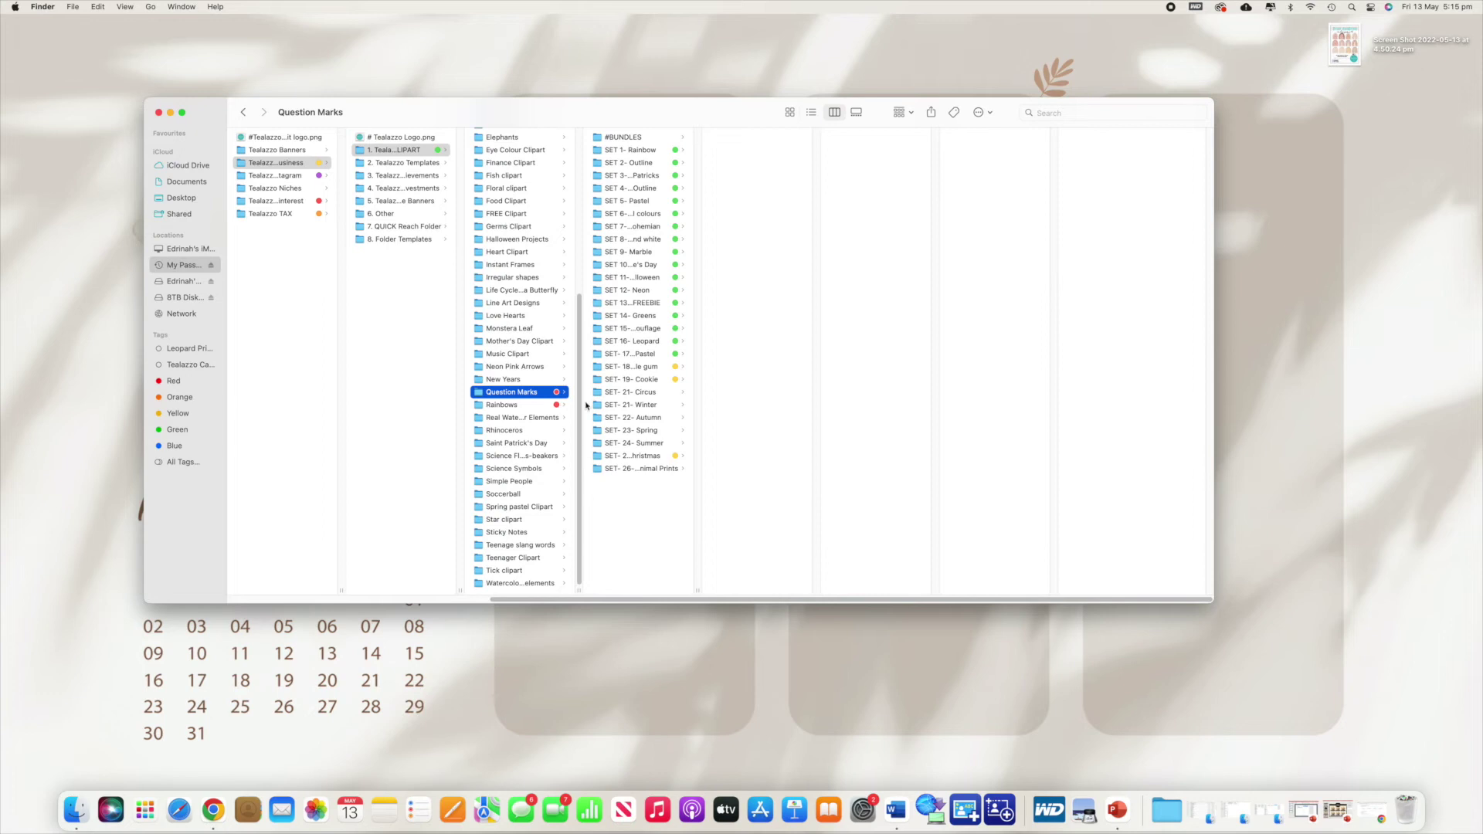
{"action": "left_click", "coordinate": [651, 152]}
{"action": "left_click", "coordinate": [653, 164]}
{"action": "left_click", "coordinate": [655, 176]}
{"action": "left_click", "coordinate": [656, 188]}
{"action": "left_click", "coordinate": [659, 201]}
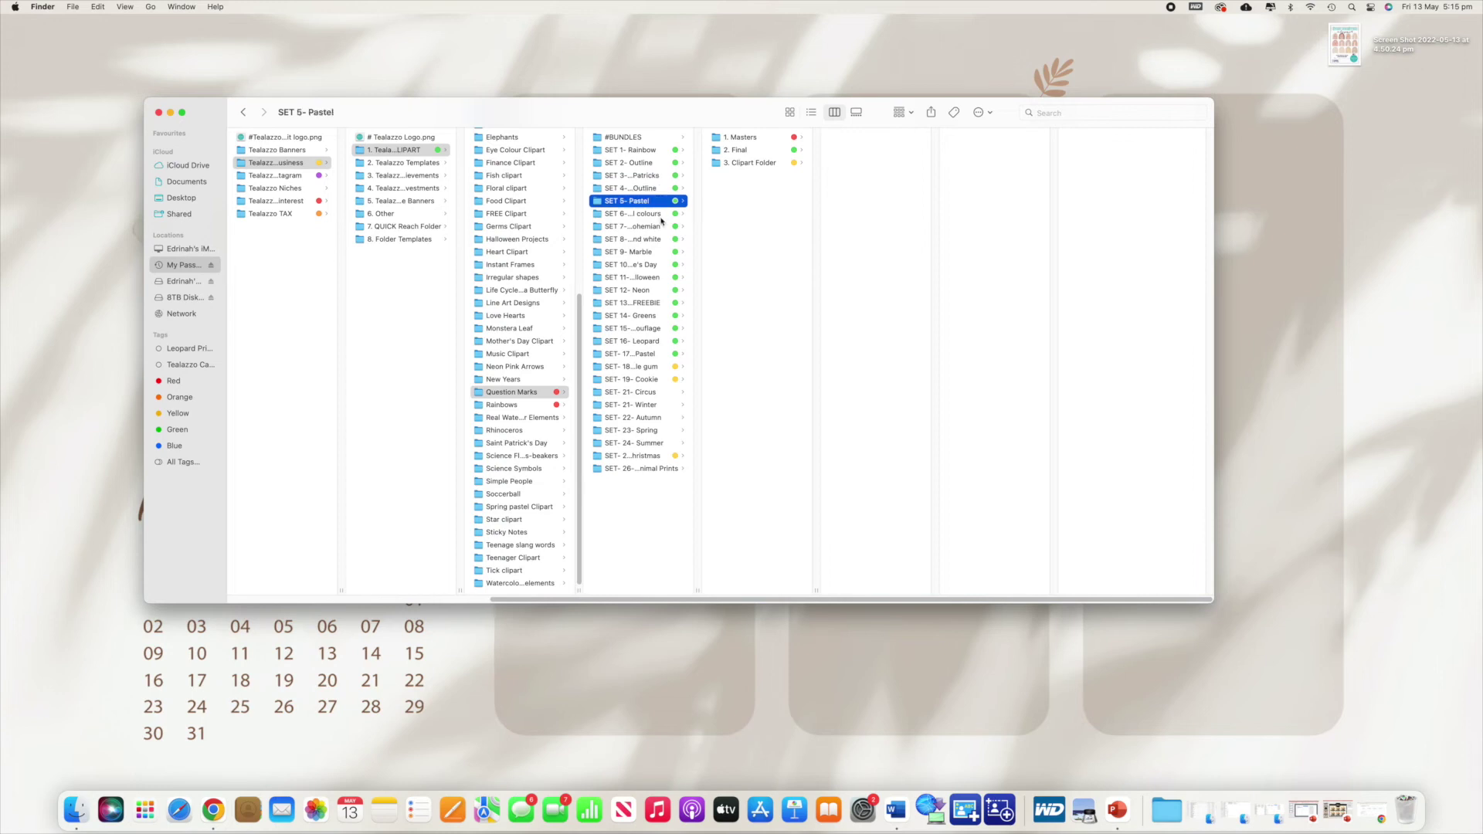
{"action": "left_click", "coordinate": [659, 214]}
{"action": "left_click", "coordinate": [660, 226]}
{"action": "left_click", "coordinate": [659, 240]}
{"action": "left_click", "coordinate": [660, 252]}
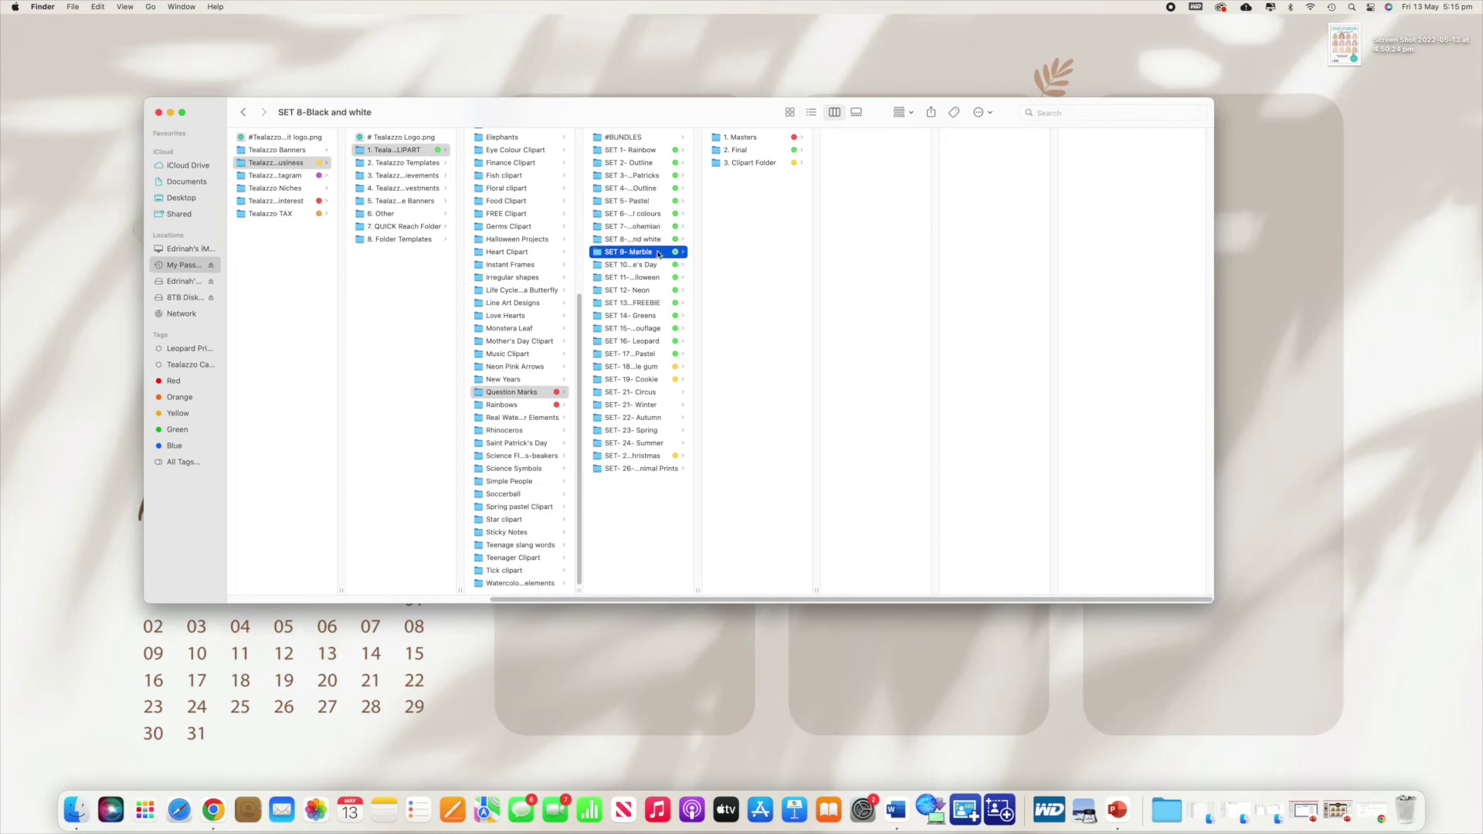
{"action": "left_click", "coordinate": [659, 265]}
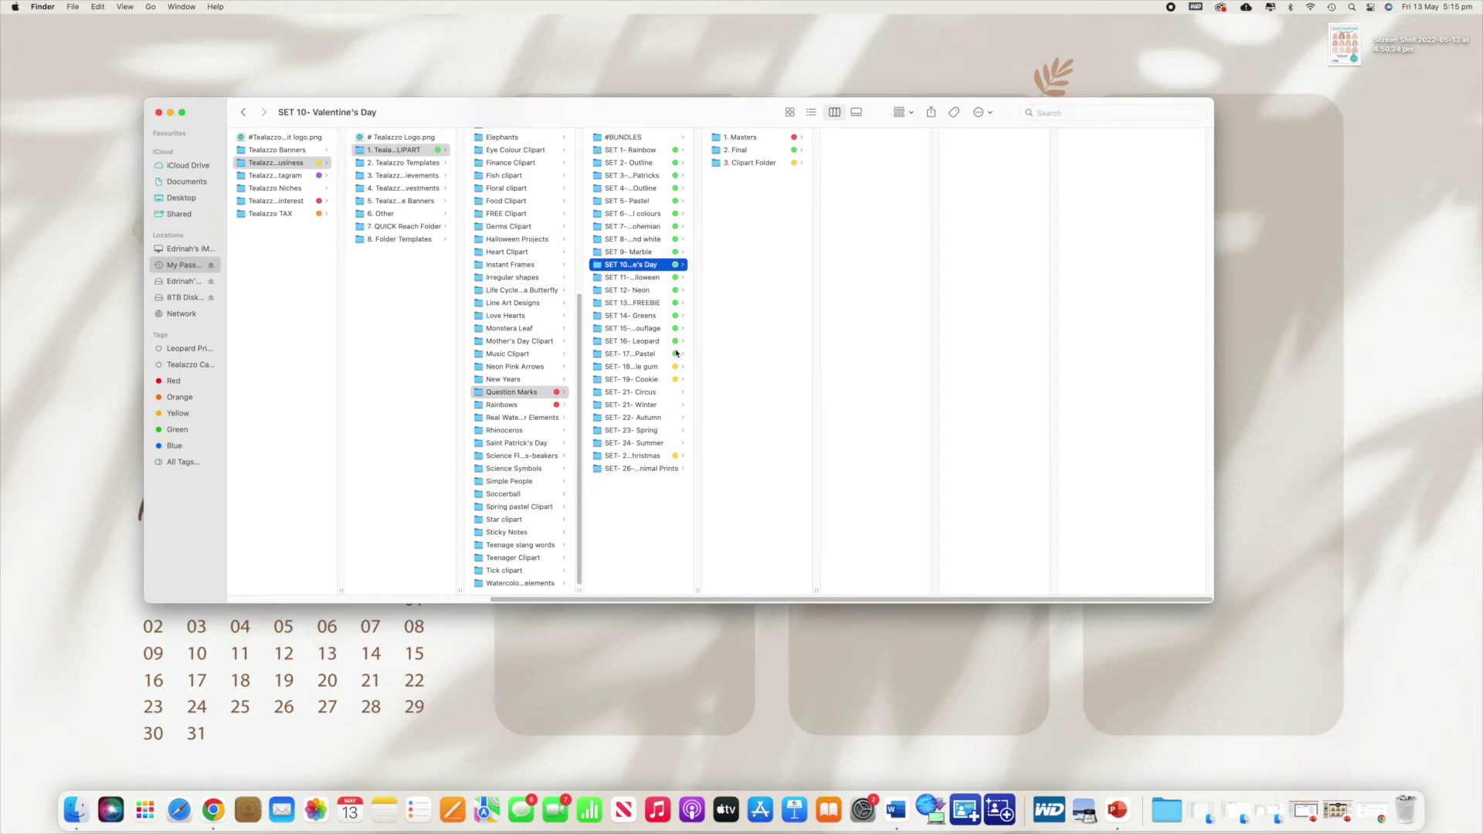
Look through the green-tagged Question Marks set folders from SET- 17 back to SET 10- Valentine's Day and SET 11- Halloween
{"action": "left_click", "coordinate": [664, 354]}
{"action": "left_click", "coordinate": [663, 341]}
{"action": "left_click", "coordinate": [659, 329]}
{"action": "left_click", "coordinate": [657, 316]}
{"action": "left_click", "coordinate": [654, 303]}
{"action": "left_click", "coordinate": [652, 289]}
{"action": "left_click", "coordinate": [648, 265]}
{"action": "left_click", "coordinate": [649, 279]}
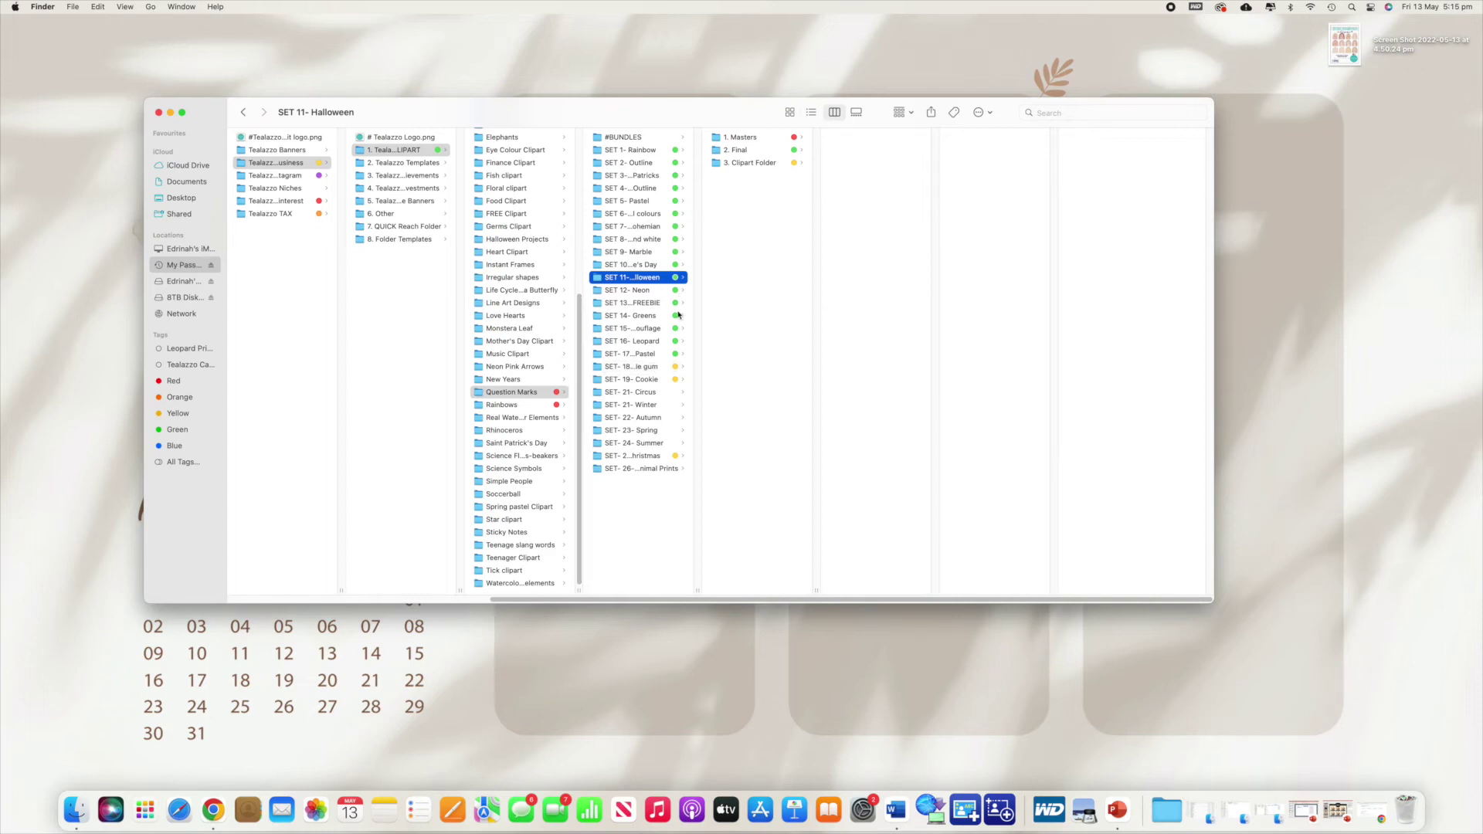
Check the yellow-tagged and untagged Question Marks set folders from SET- 18- Bubble gum to SET- 23- Spring
{"action": "left_click", "coordinate": [635, 368]}
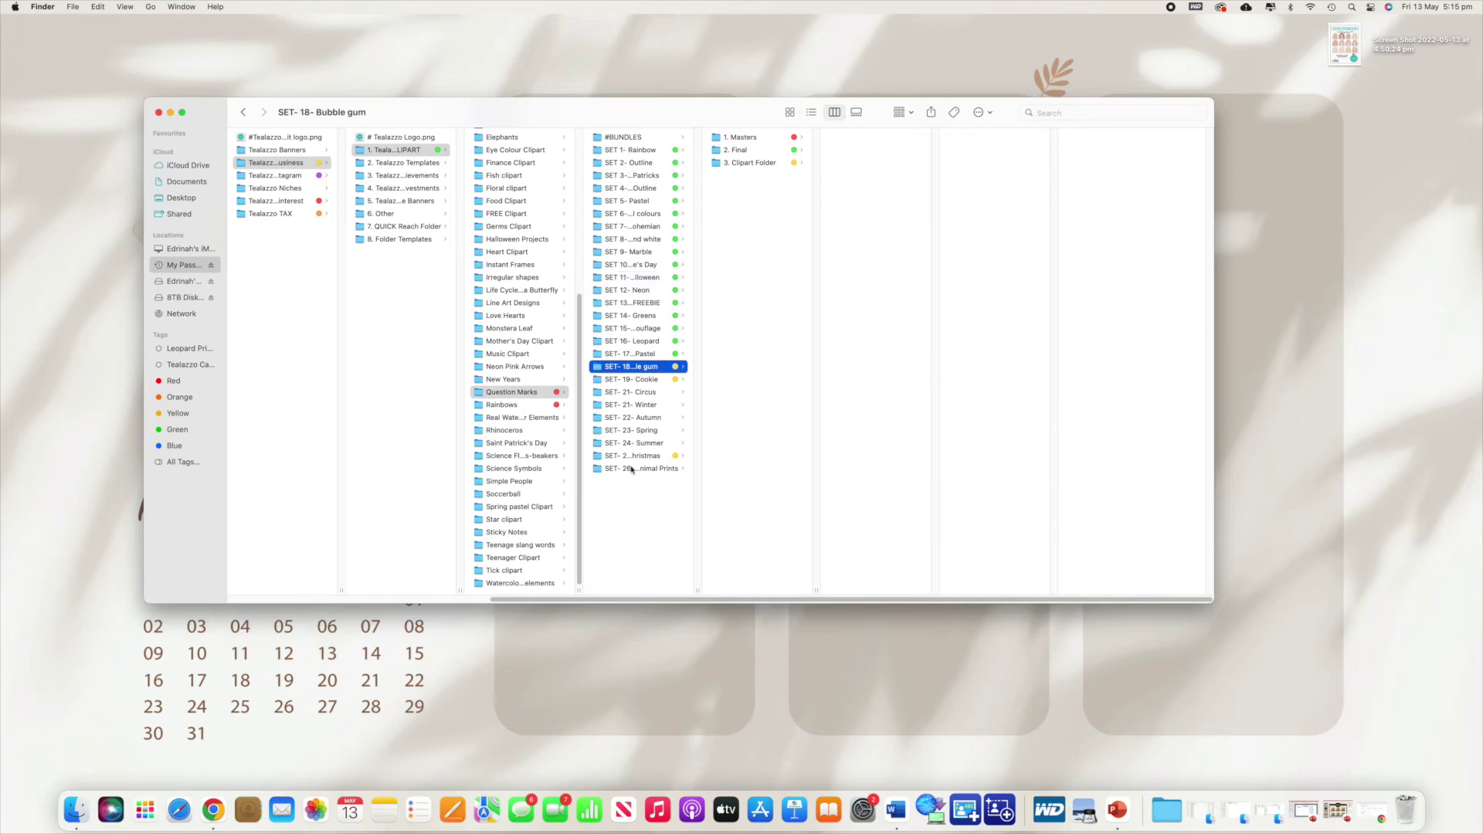
{"action": "left_click", "coordinate": [669, 379]}
{"action": "left_click", "coordinate": [670, 392]}
{"action": "left_click", "coordinate": [671, 404]}
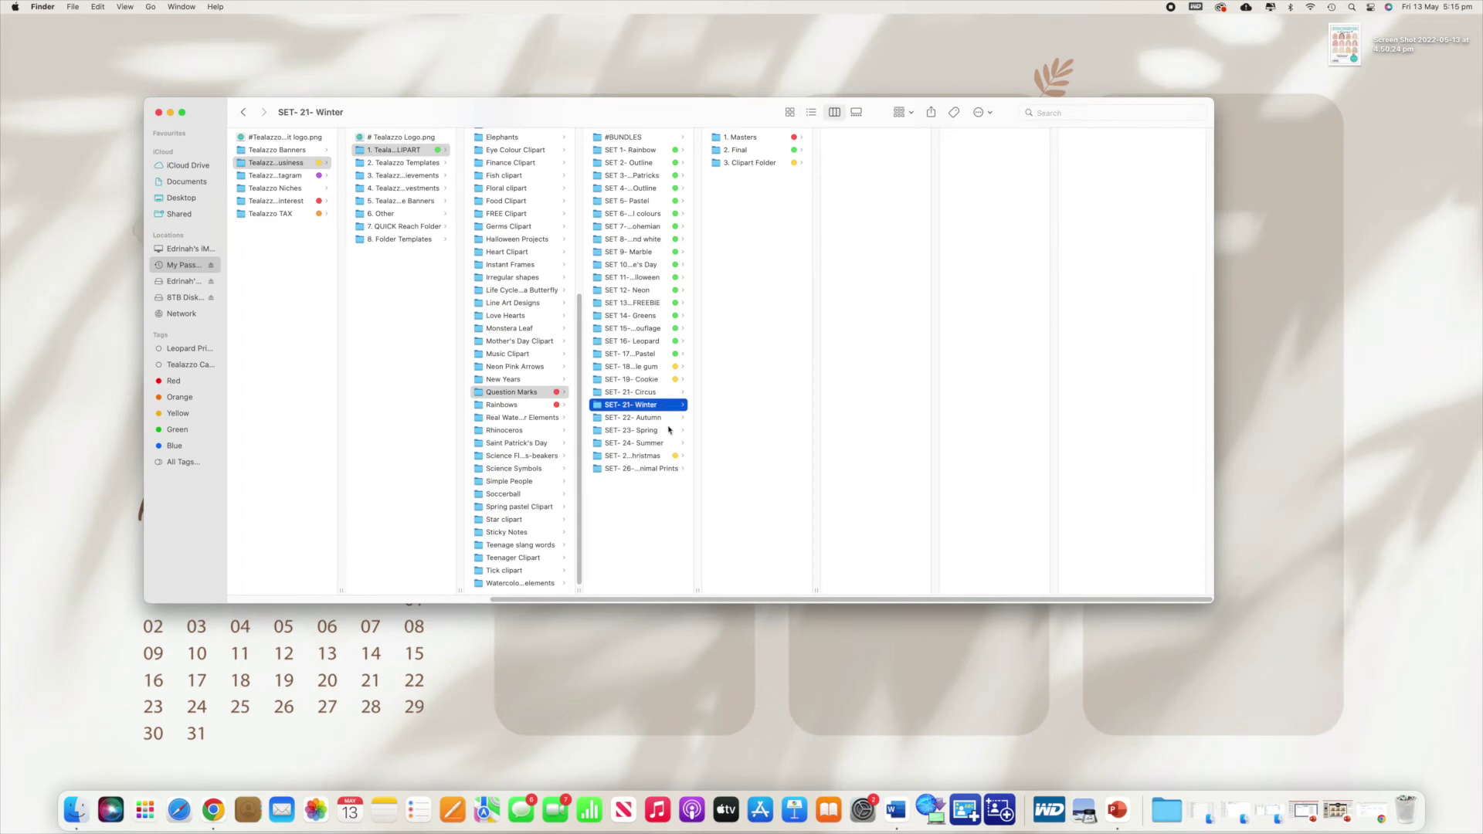
{"action": "left_click", "coordinate": [672, 430]}
Preview several question mark PNG files, including Untitled_Artwork 33 to 35, in 3. Clipart Folder of SET- 19- Cookie
{"action": "left_click", "coordinate": [659, 380]}
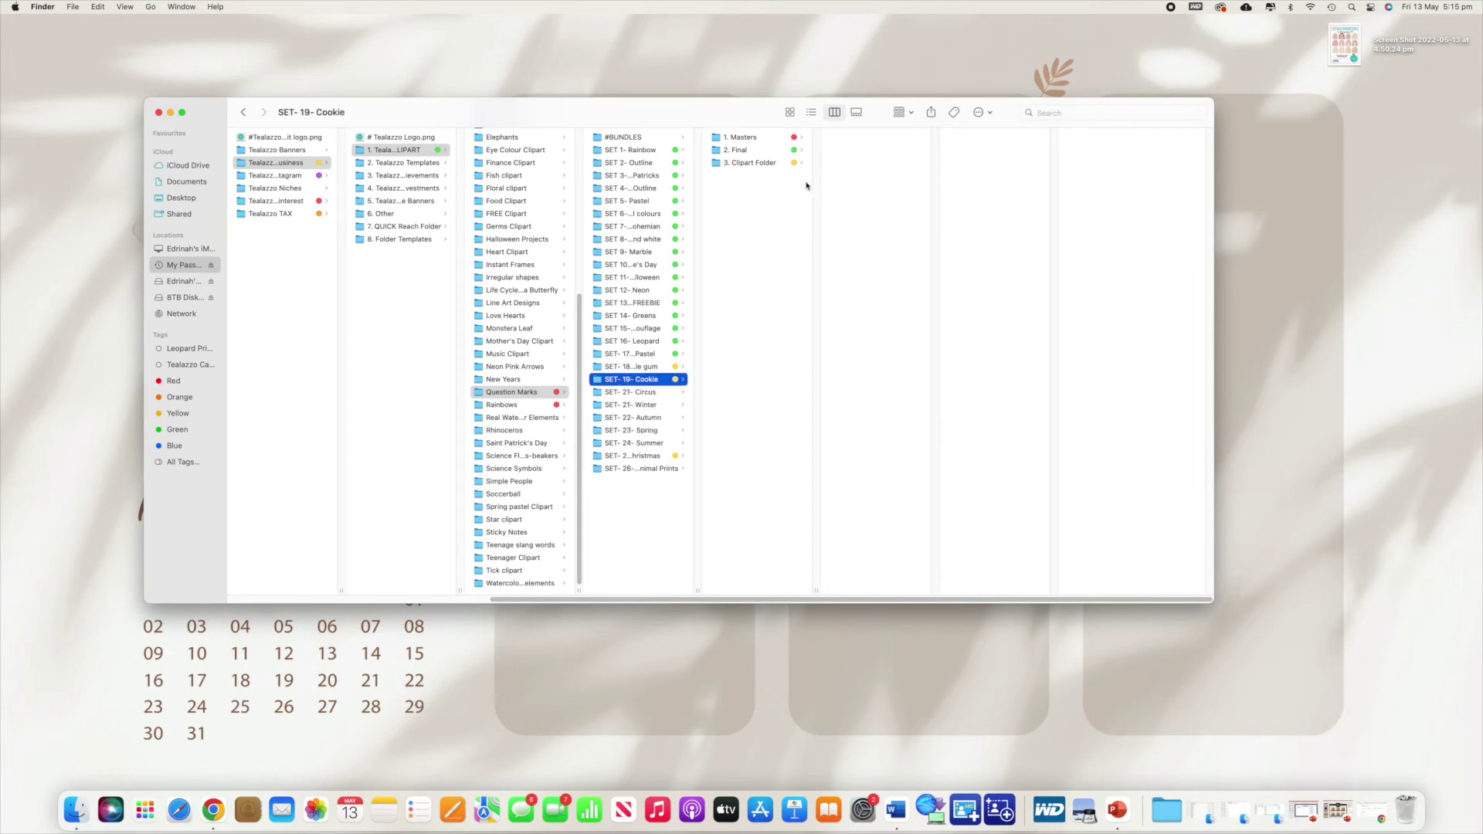
{"action": "left_click", "coordinate": [751, 162]}
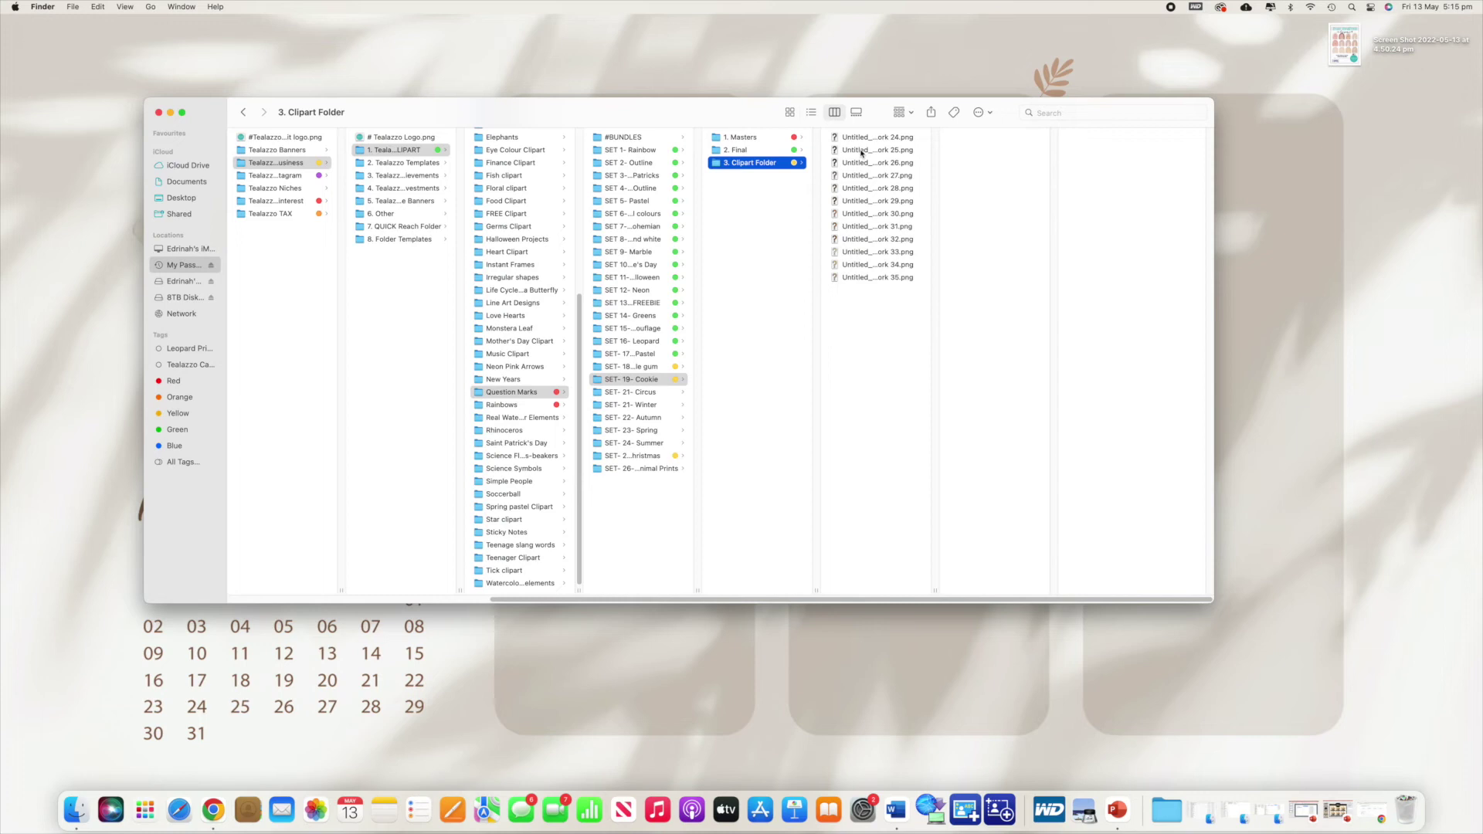
{"action": "left_click", "coordinate": [862, 153]}
{"action": "left_click", "coordinate": [862, 188]}
{"action": "left_click", "coordinate": [867, 252]}
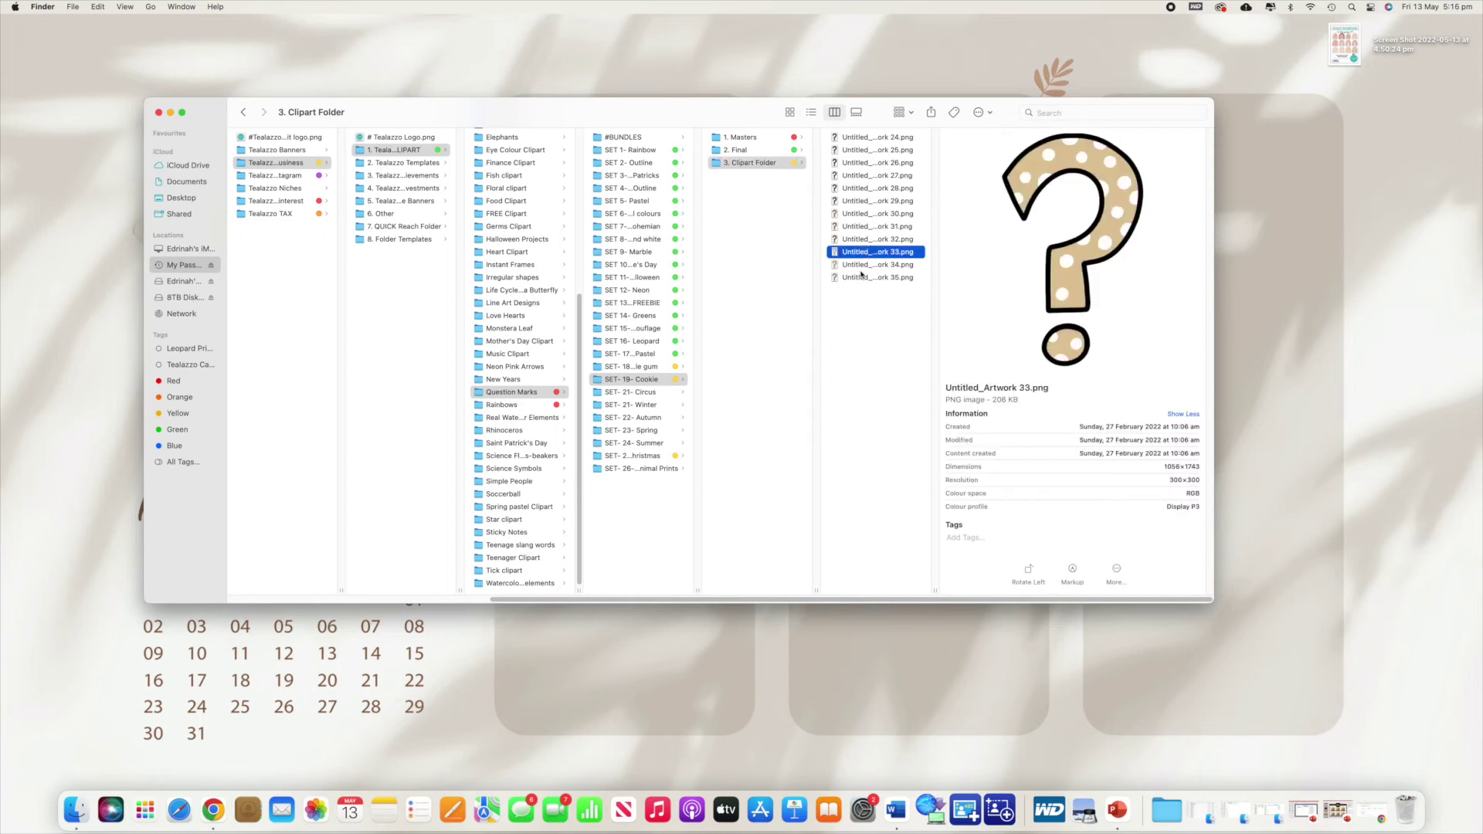
{"action": "left_click", "coordinate": [860, 268]}
{"action": "left_click", "coordinate": [863, 279]}
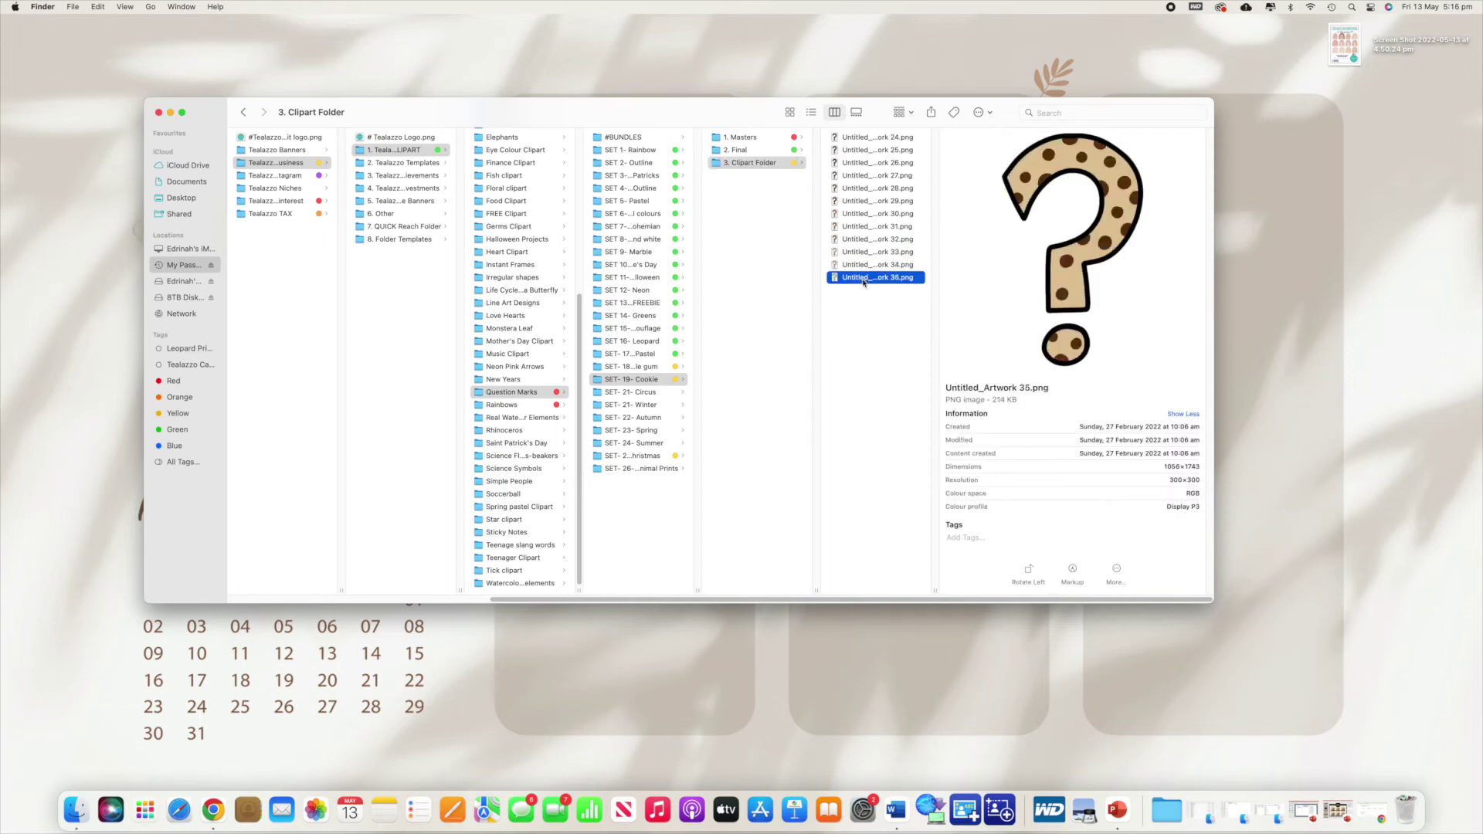
Check the subfolders of 2. Final and 1. Masters in SET- 19- Cookie for any contents
{"action": "left_click", "coordinate": [765, 152]}
{"action": "key", "text": "Right"}
{"action": "key", "text": "Down"}
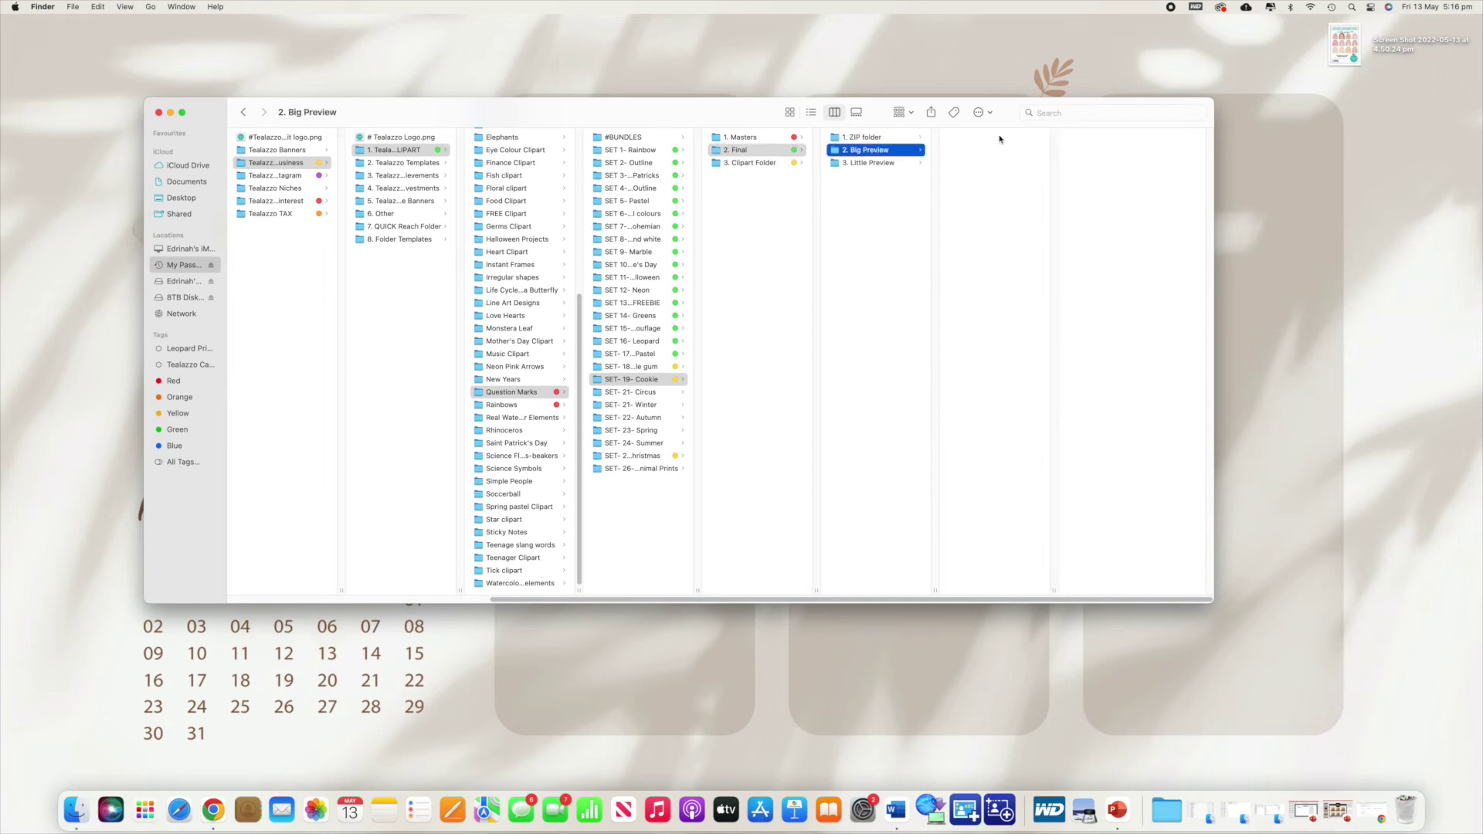
{"action": "key", "text": "Down"}
{"action": "left_click", "coordinate": [764, 139]}
{"action": "left_click", "coordinate": [873, 150]}
{"action": "key", "text": "Left"}
{"action": "left_click", "coordinate": [885, 164]}
{"action": "key", "text": "Up"}
{"action": "key", "text": "Up"}
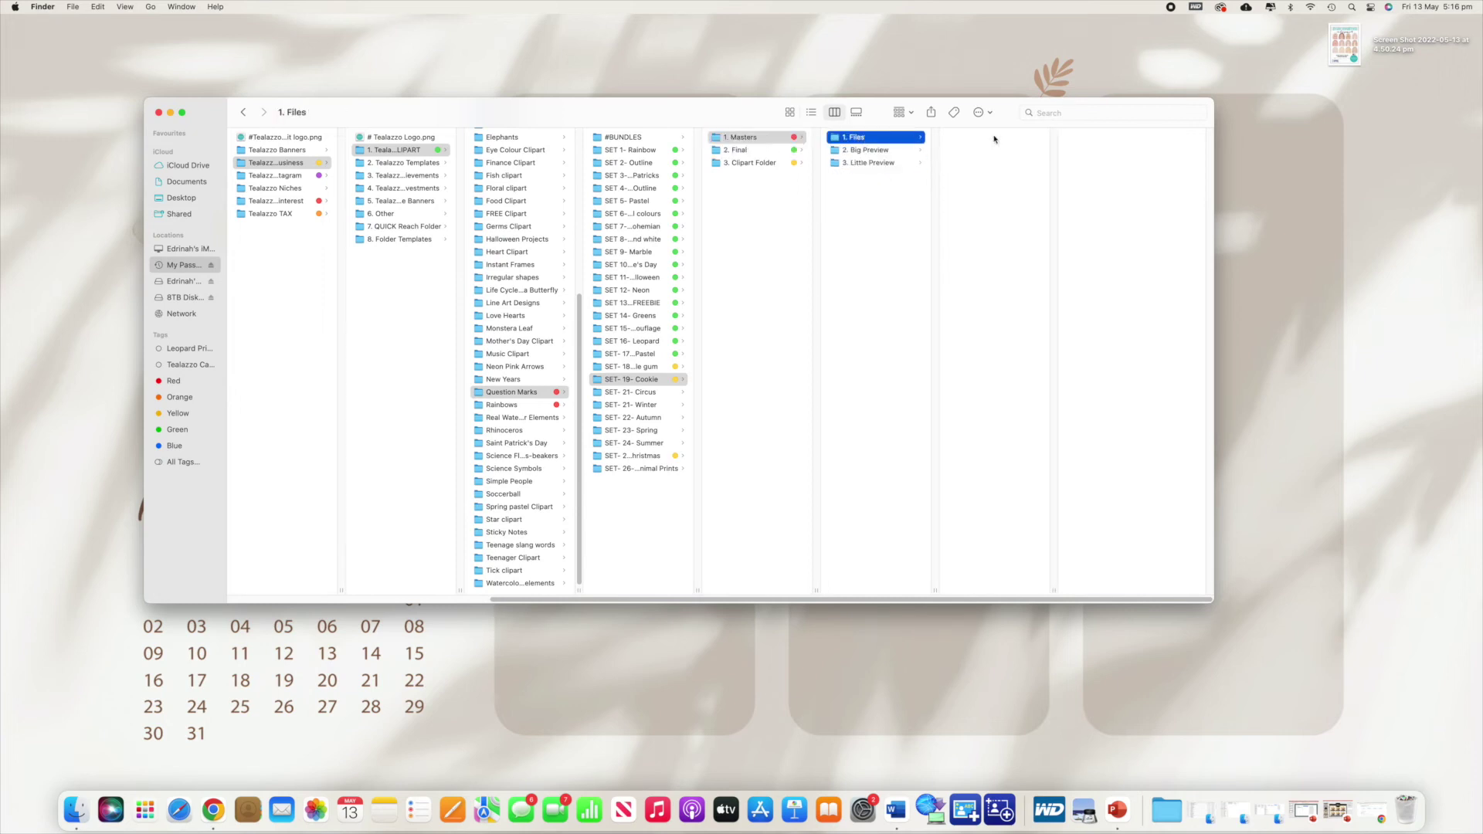
Preview Untitled_Artwork 34.png in 3. Clipart Folder of SET- 19- Cookie
{"action": "key", "text": "Left"}
{"action": "key", "text": "Down"}
{"action": "key", "text": "Down"}
{"action": "left_click", "coordinate": [881, 264]}
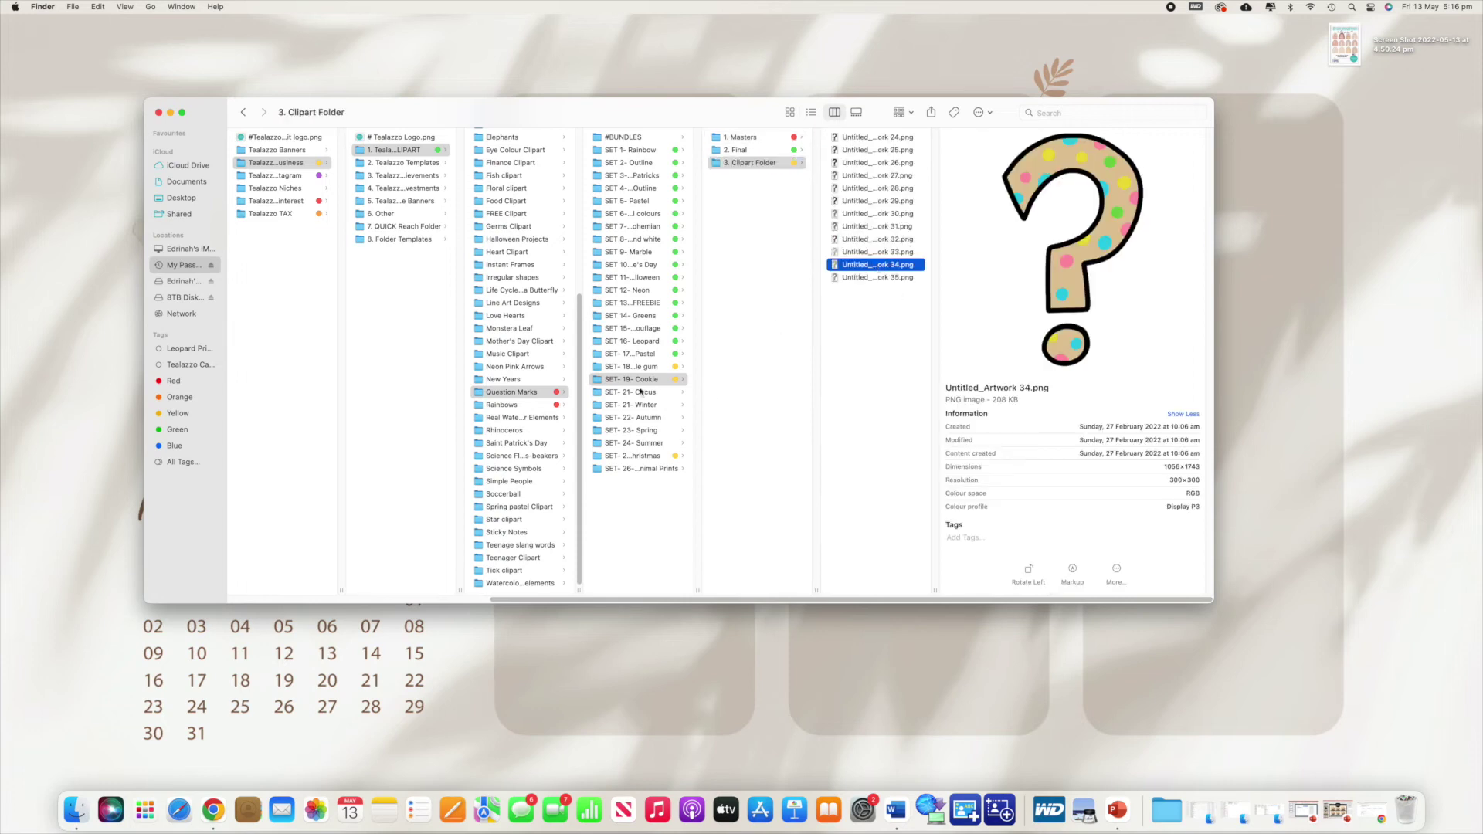
Check the artwork files in 3. Clipart Folder of SET- 21- Circus and the subfolders of SET- 21- Winter
{"action": "key", "text": "Left"}
{"action": "key", "text": "Left"}
{"action": "key", "text": "Down"}
{"action": "left_click", "coordinate": [776, 166]}
{"action": "key", "text": "Right"}
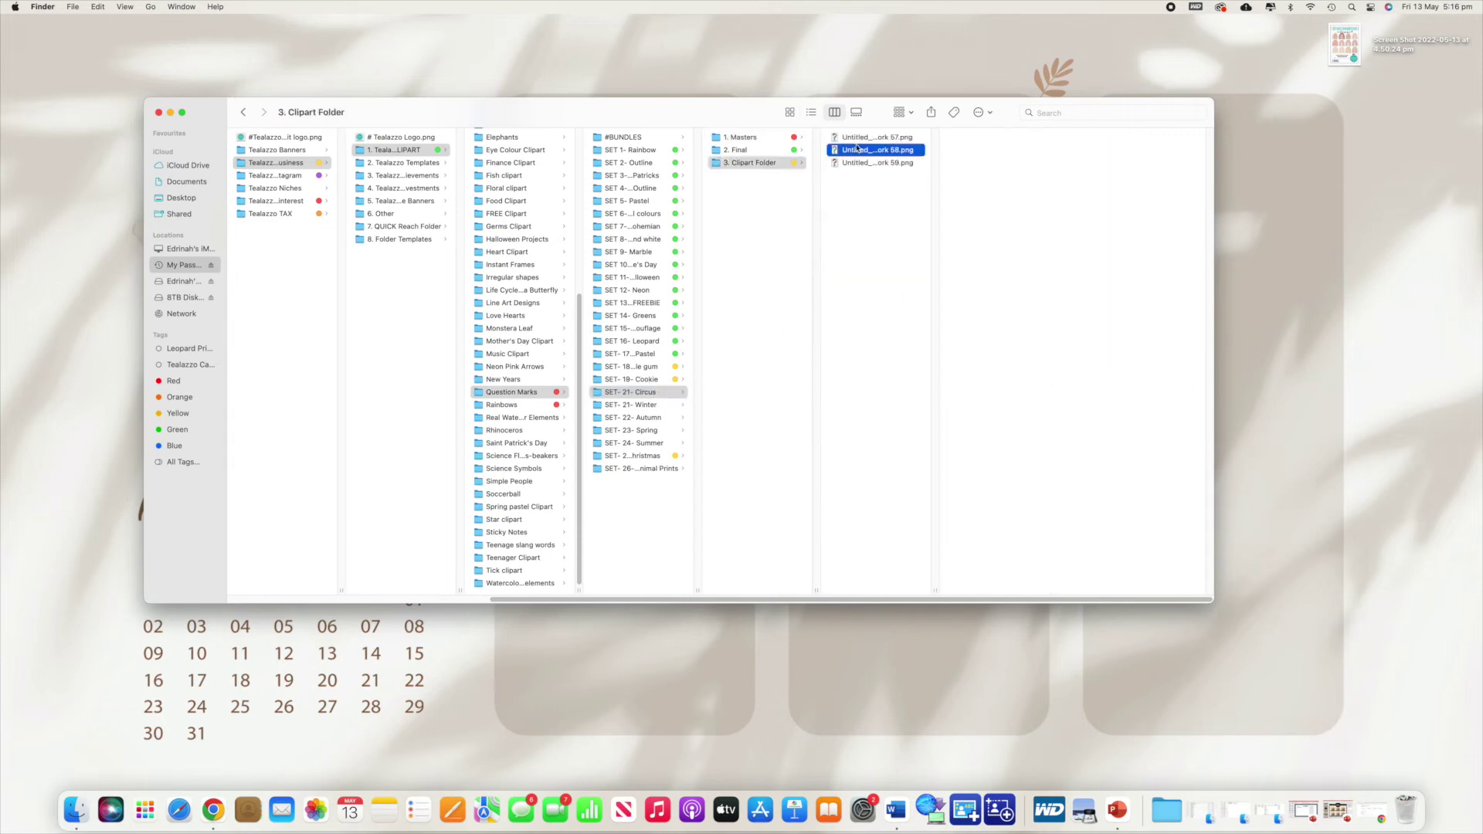
{"action": "left_click", "coordinate": [869, 174]}
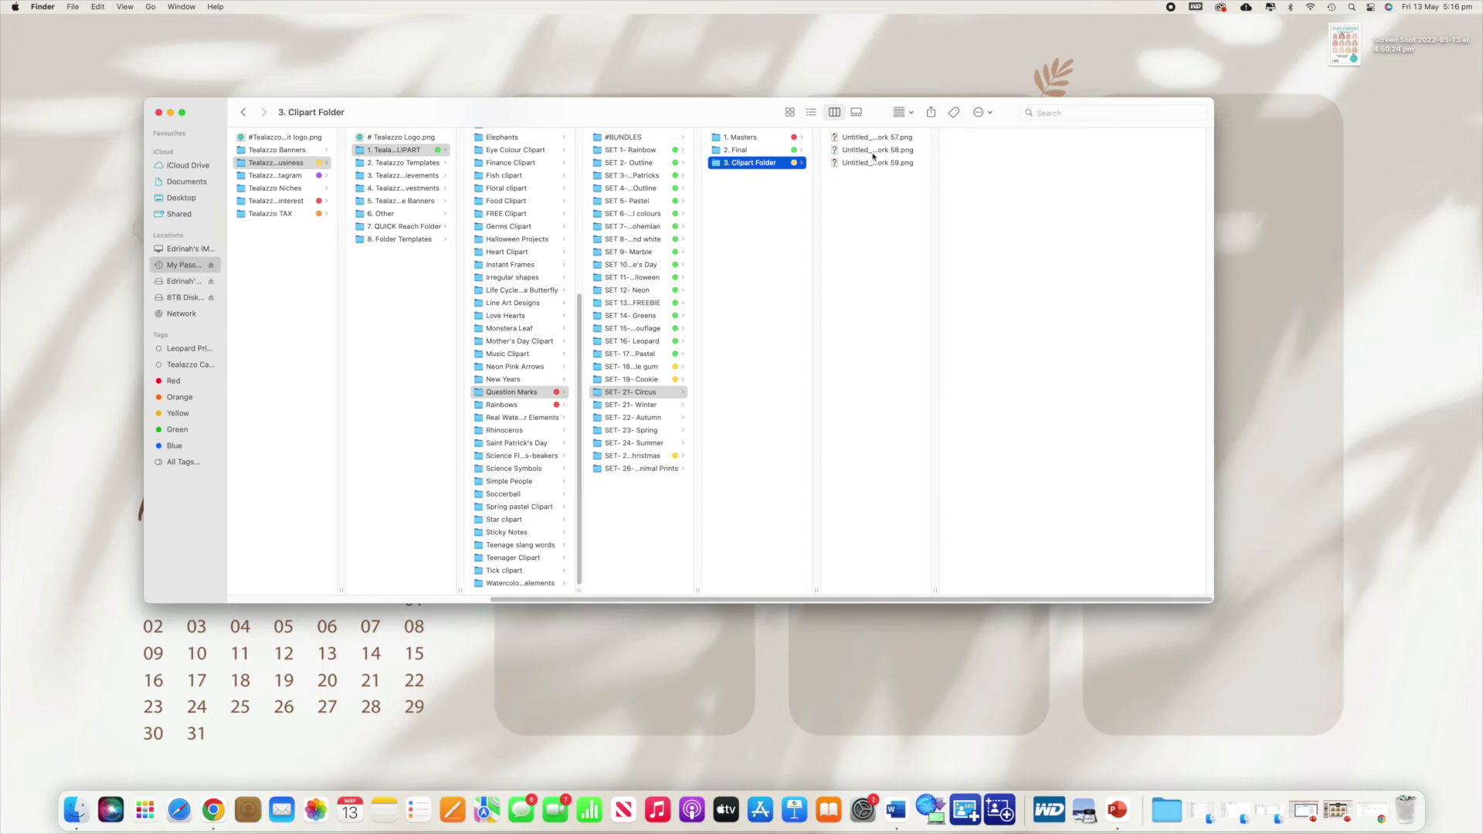
{"action": "key", "text": "Left"}
{"action": "key", "text": "Down"}
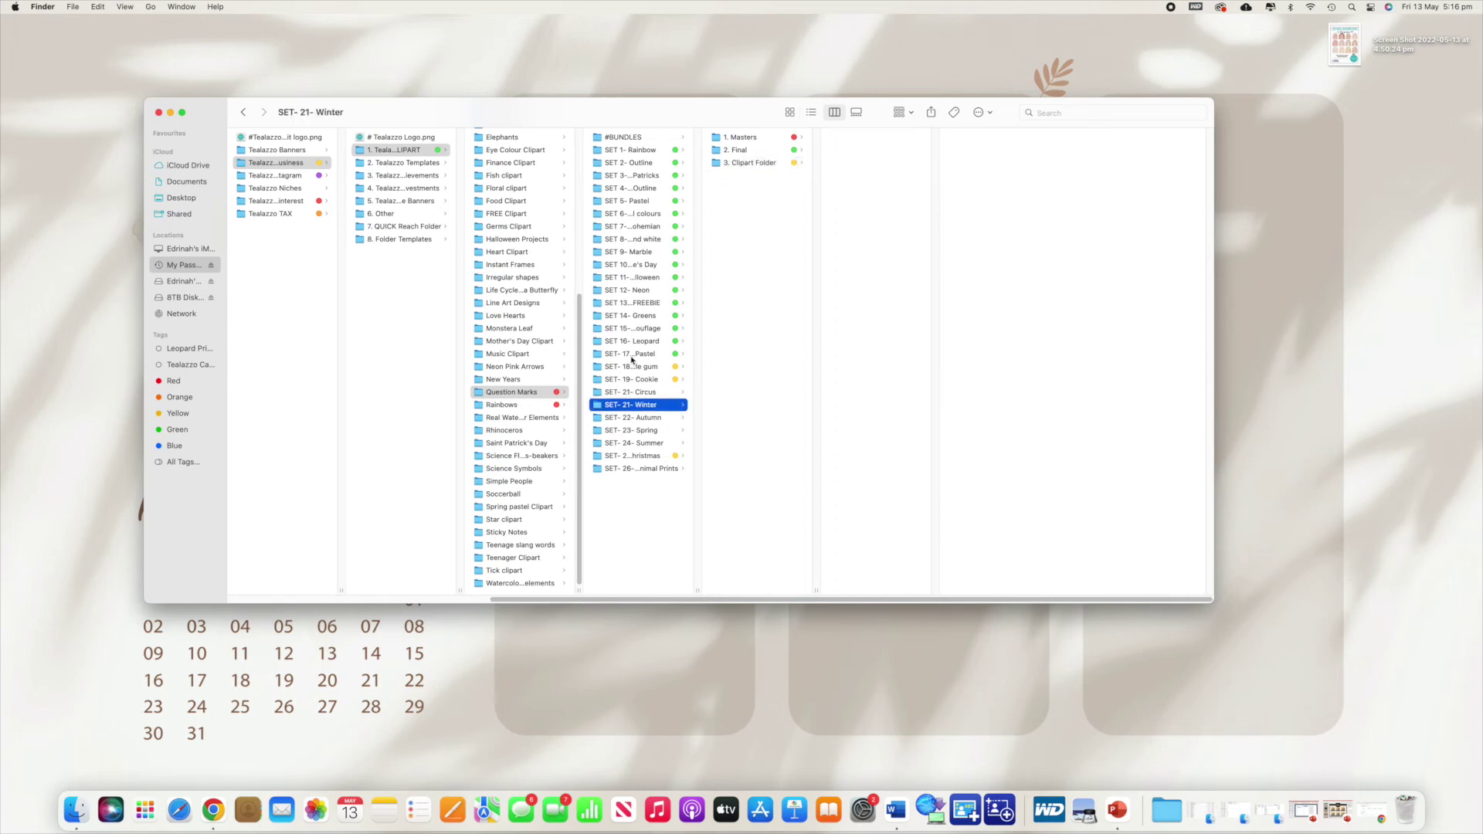
Preview the artwork PNGs in 3. Clipart Folder of SET- 18- Bubble gum and check 1. ZIP folder in its 2. Final folder
{"action": "left_click", "coordinate": [667, 371]}
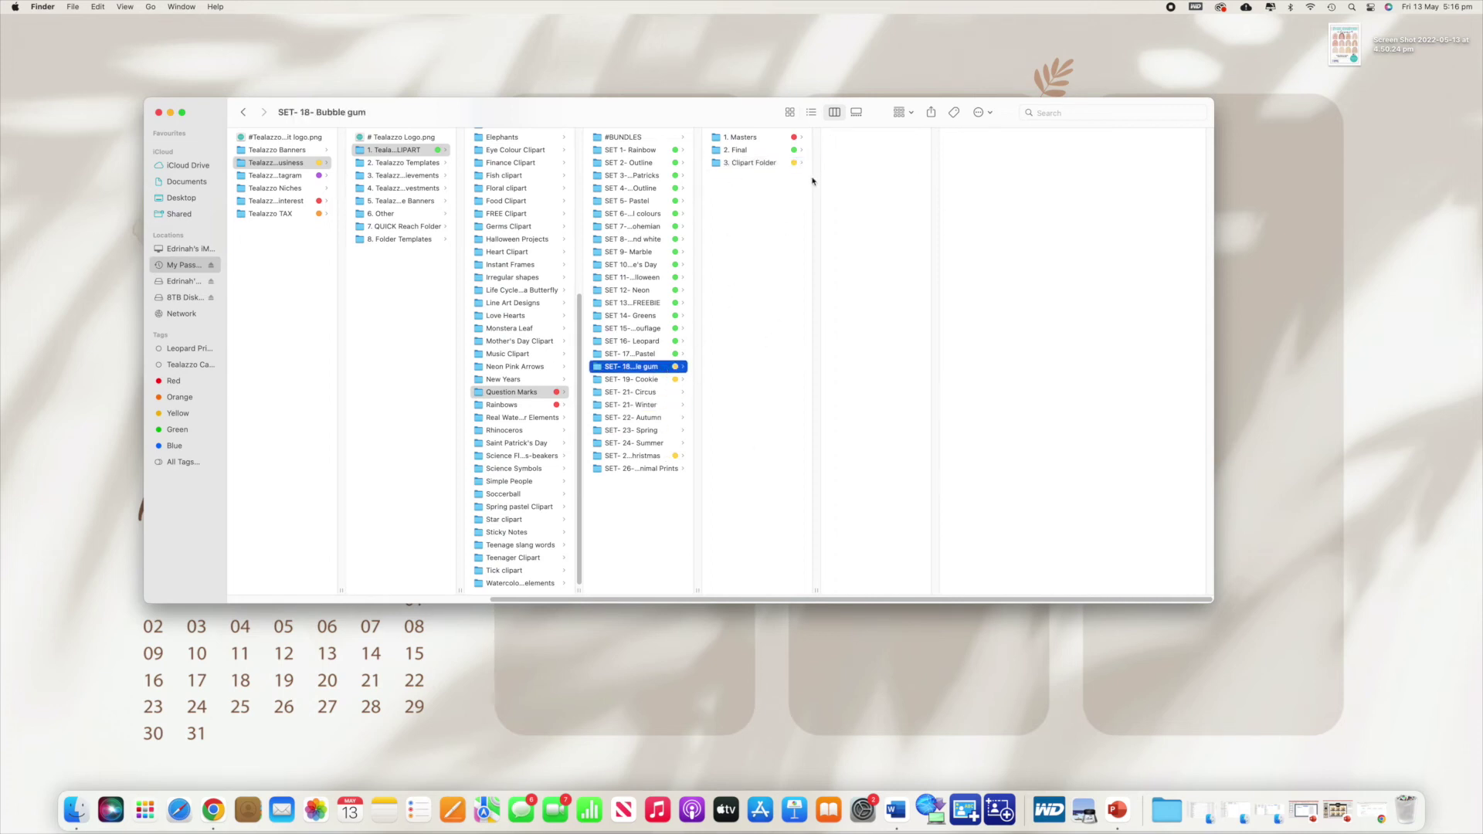
{"action": "left_click", "coordinate": [761, 161]}
{"action": "left_click", "coordinate": [886, 183]}
{"action": "key", "text": "Down"}
{"action": "key", "text": "Down"}
{"action": "key", "text": "Down"}
{"action": "key", "text": "Down"}
{"action": "key", "text": "Down"}
{"action": "key", "text": "Down"}
{"action": "key", "text": "Down"}
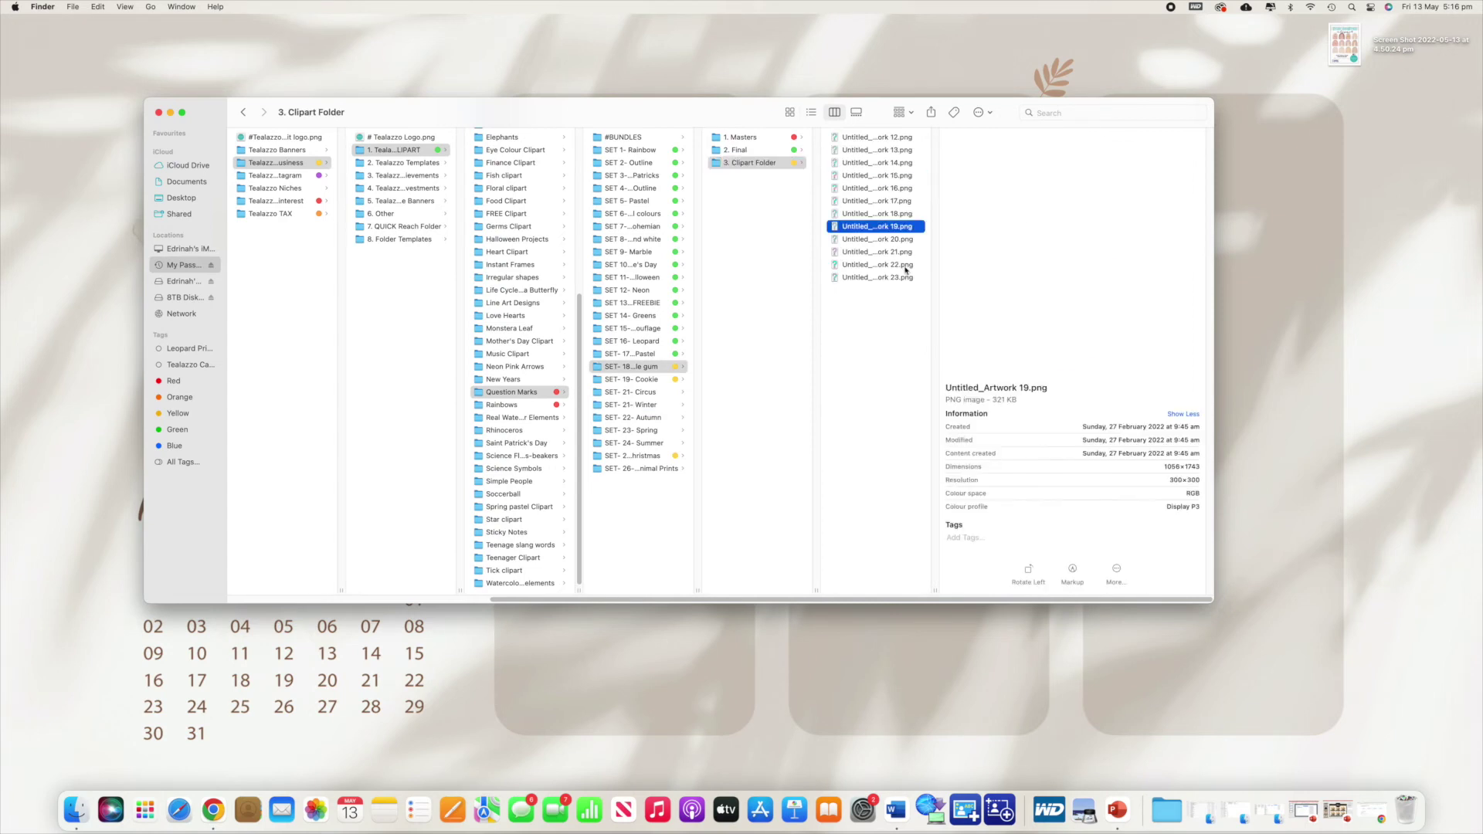
{"action": "left_click", "coordinate": [756, 150]}
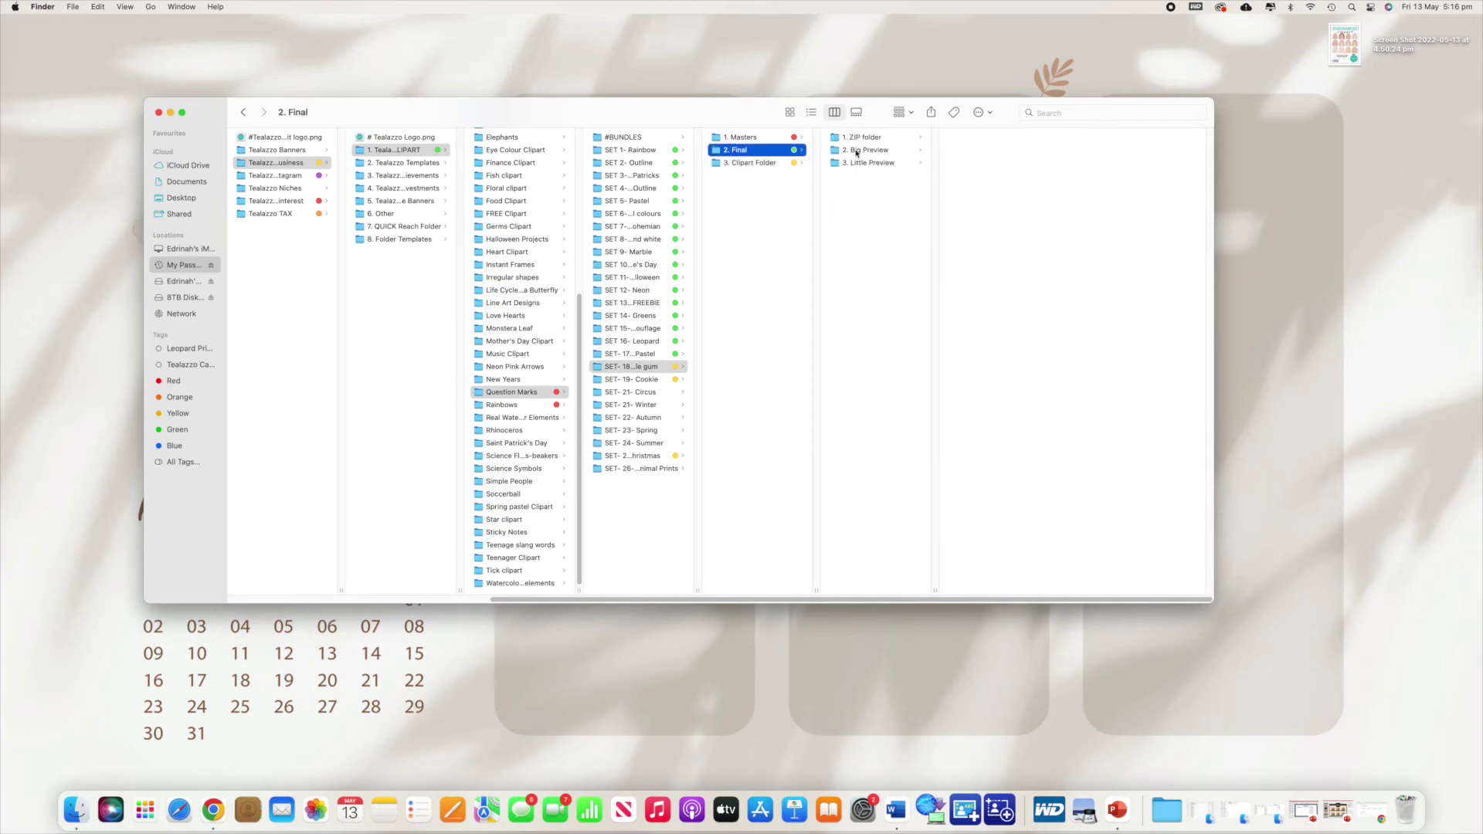
{"action": "key", "text": "Right"}
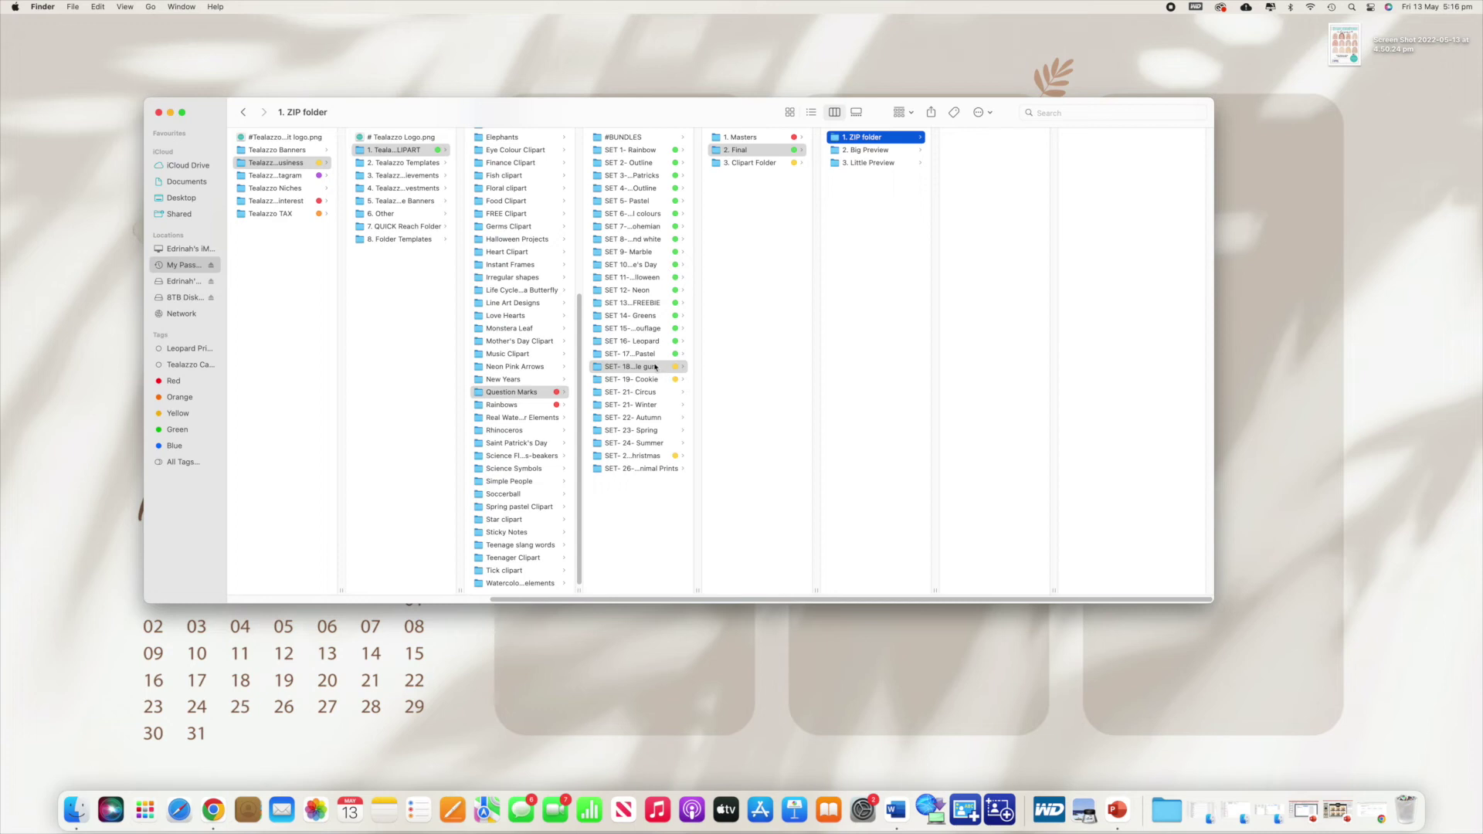
Show the contents of the Leopard Pastel Question Marks folder in 3. Clipart Folder of SET- 17
{"action": "left_click", "coordinate": [654, 355]}
{"action": "left_click", "coordinate": [747, 163]}
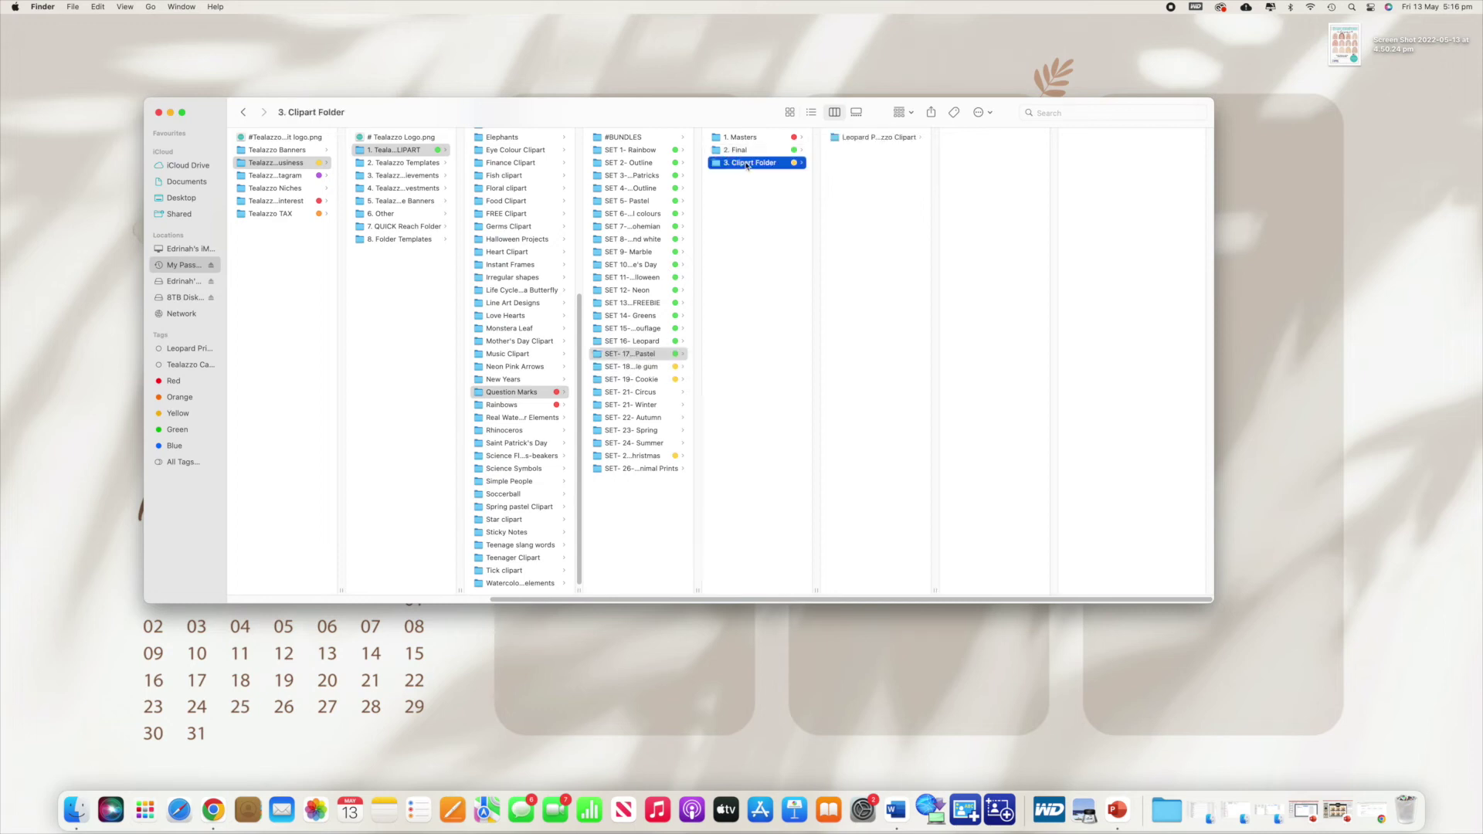
{"action": "left_click", "coordinate": [864, 139]}
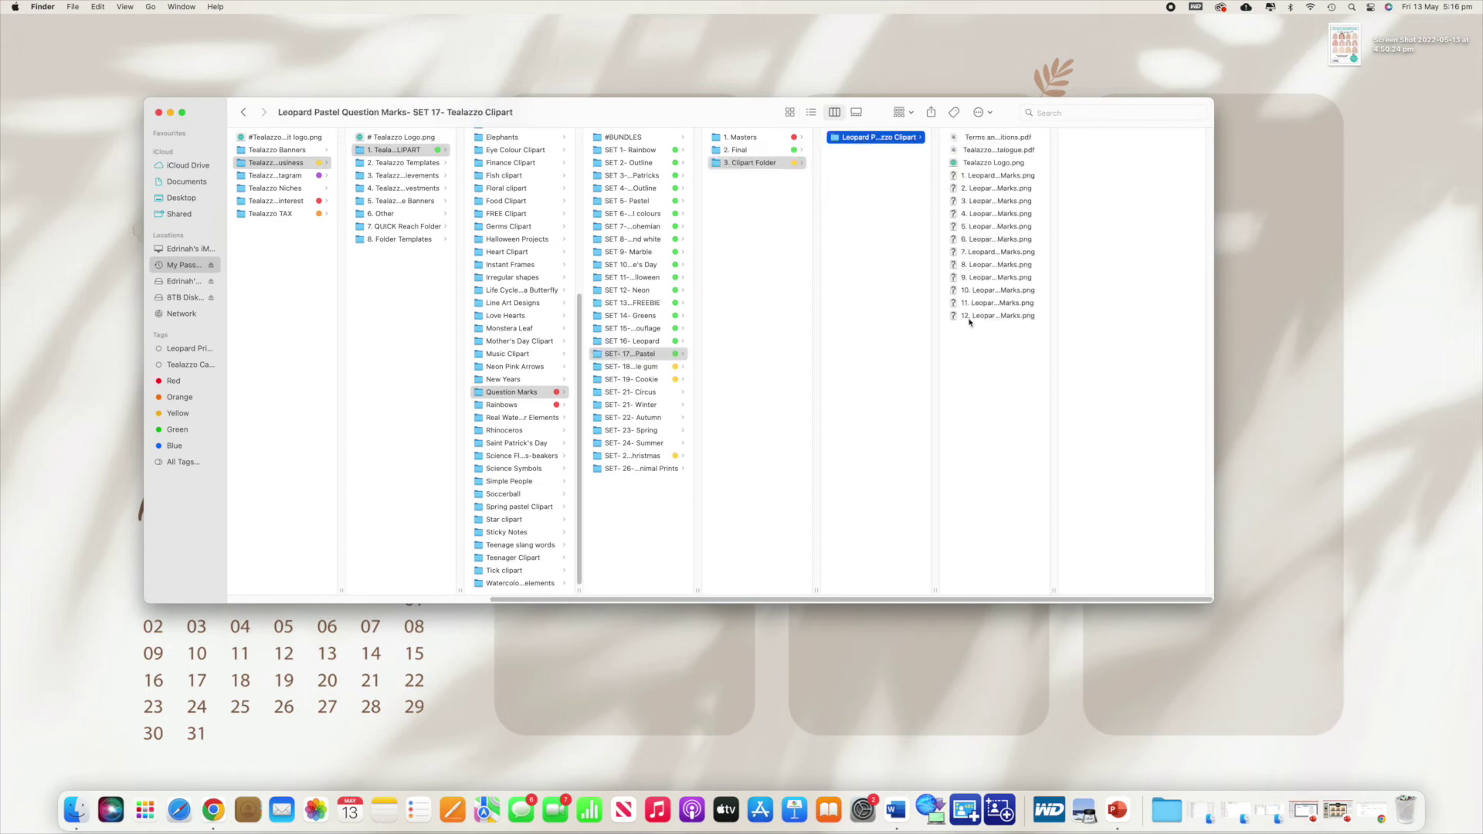
Check the ZIP folder, Big Preview and Little Preview folders in 2. Final of the Leopard Pastel set
{"action": "left_click", "coordinate": [772, 149]}
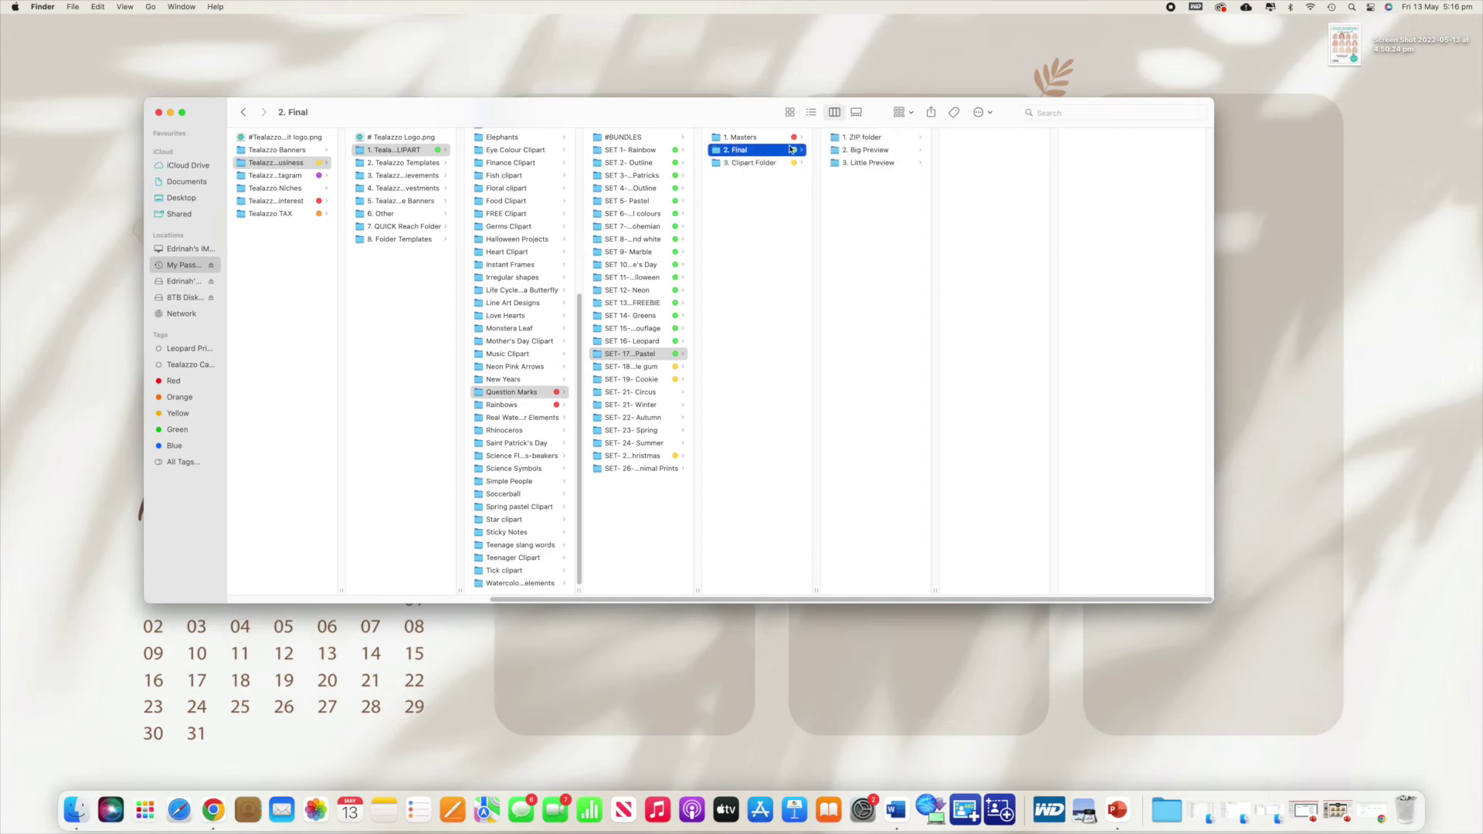
{"action": "left_click", "coordinate": [866, 137]}
{"action": "left_click", "coordinate": [873, 151]}
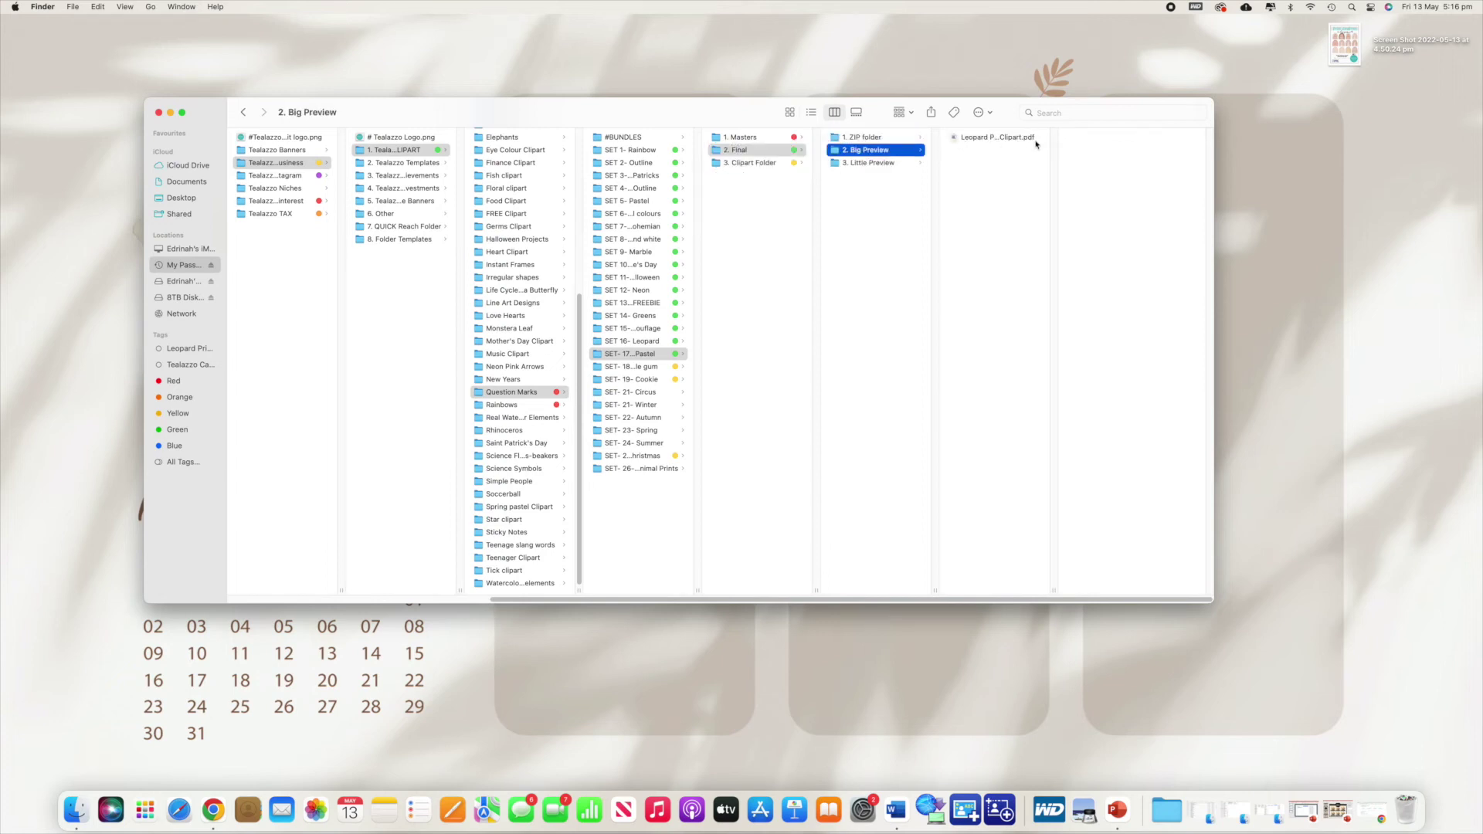
{"action": "left_click", "coordinate": [888, 165]}
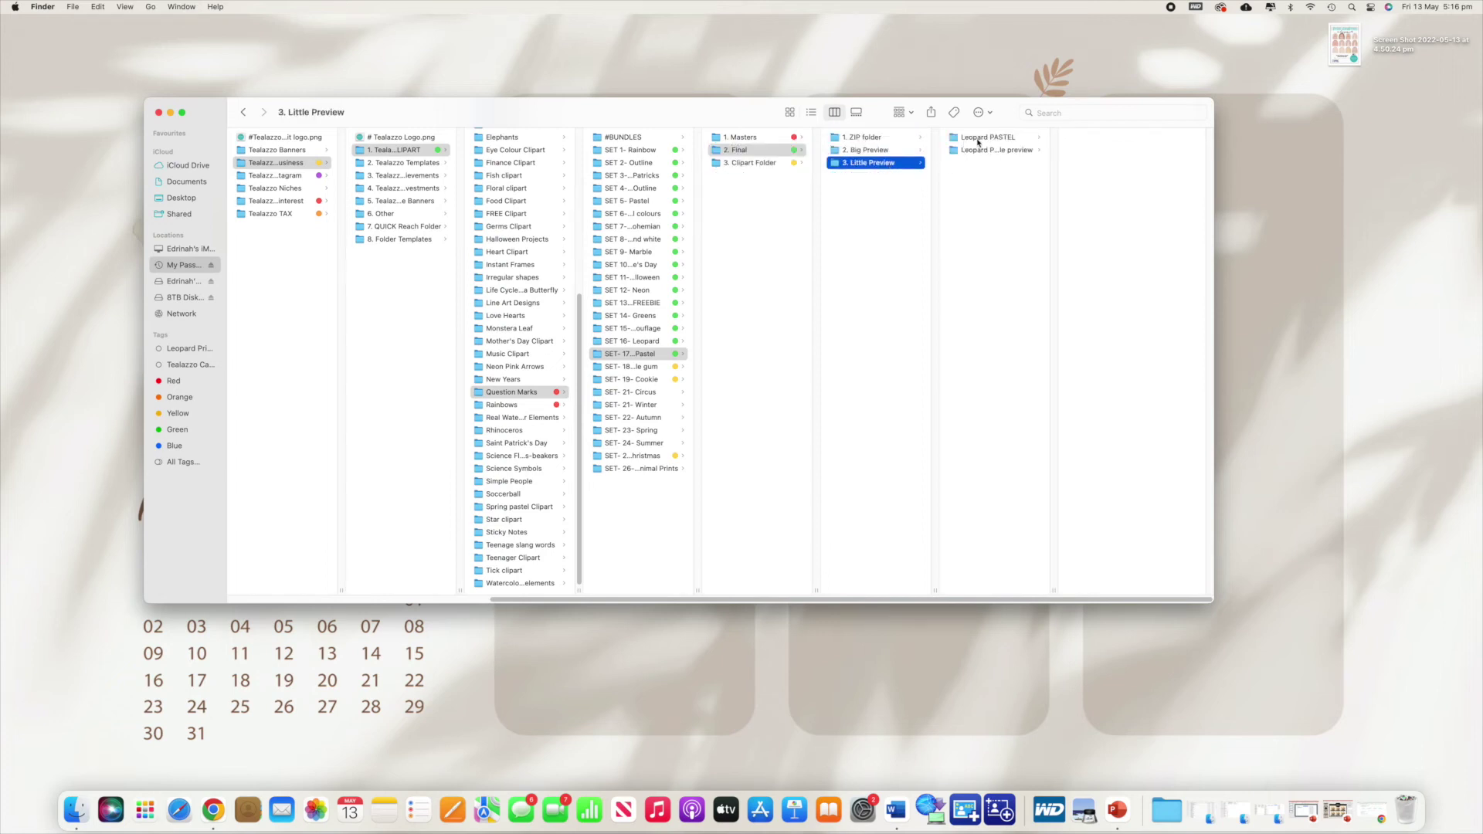
{"action": "left_click", "coordinate": [1019, 140]}
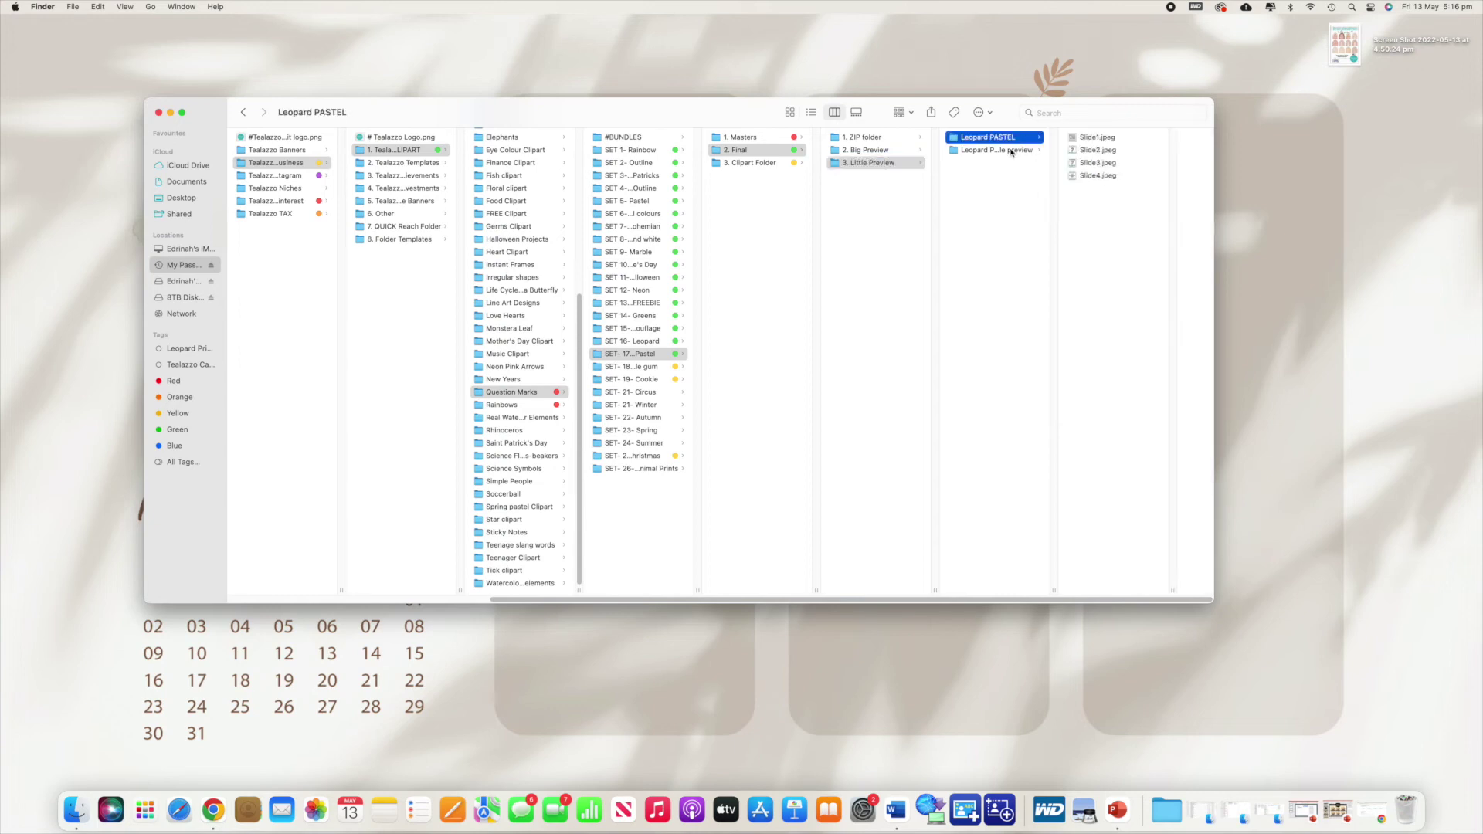
{"action": "left_click", "coordinate": [1012, 151]}
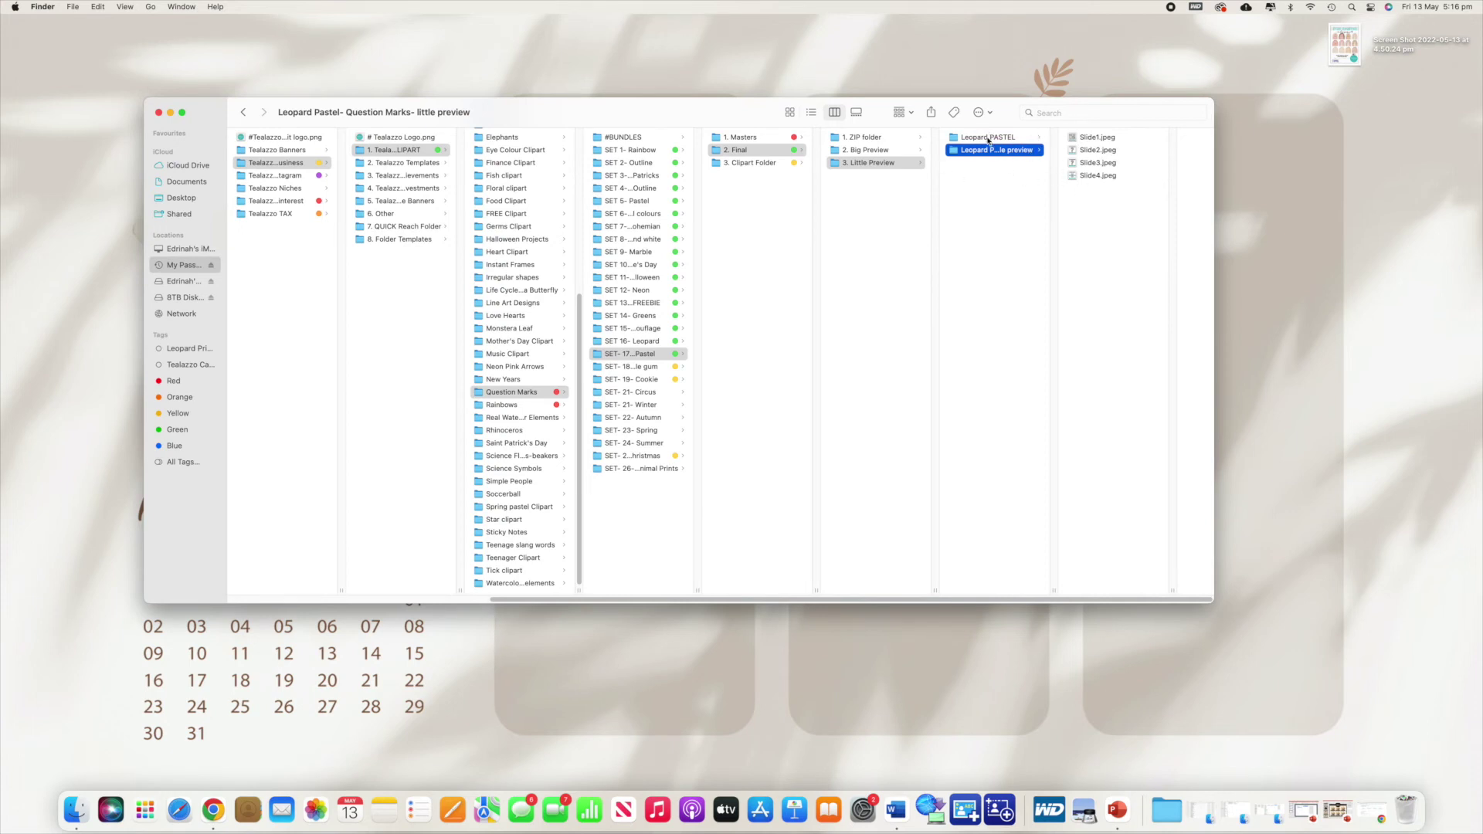
Check the Files and Big Preview folders in 1. Masters of the Leopard Pastel set and return to 2. Final
{"action": "left_click", "coordinate": [764, 137]}
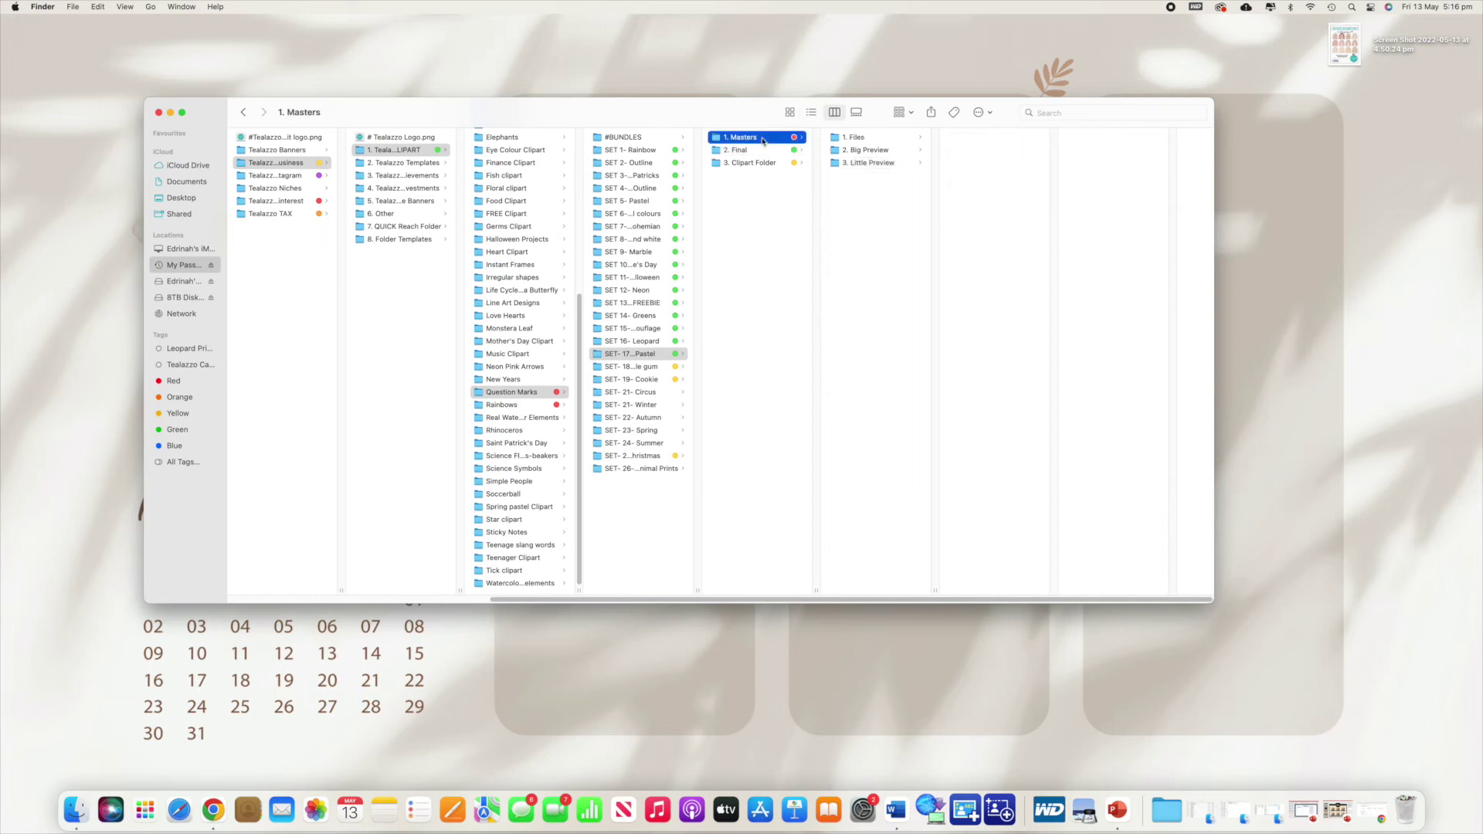
{"action": "left_click", "coordinate": [863, 139]}
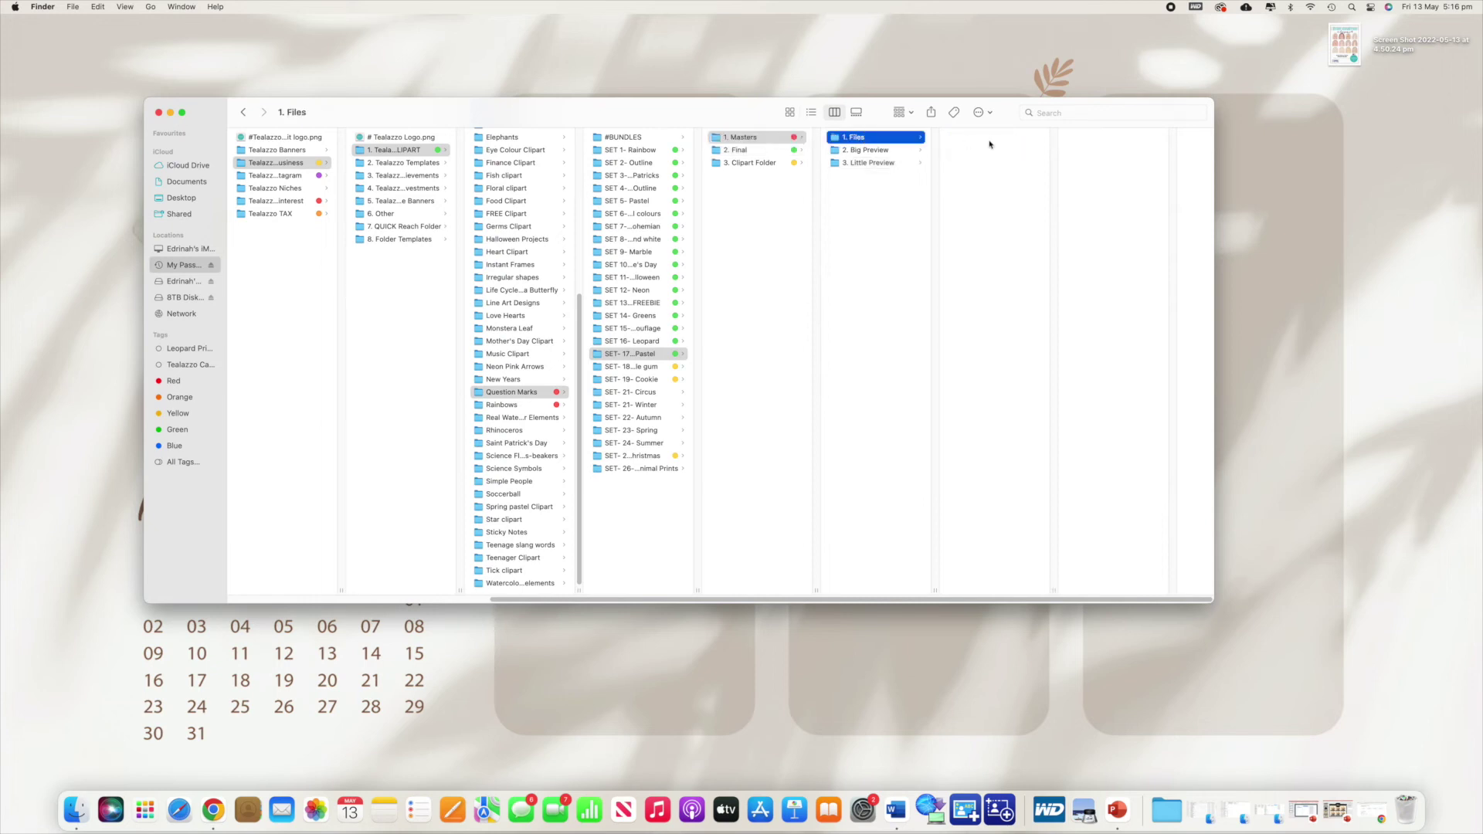
{"action": "left_click", "coordinate": [874, 154]}
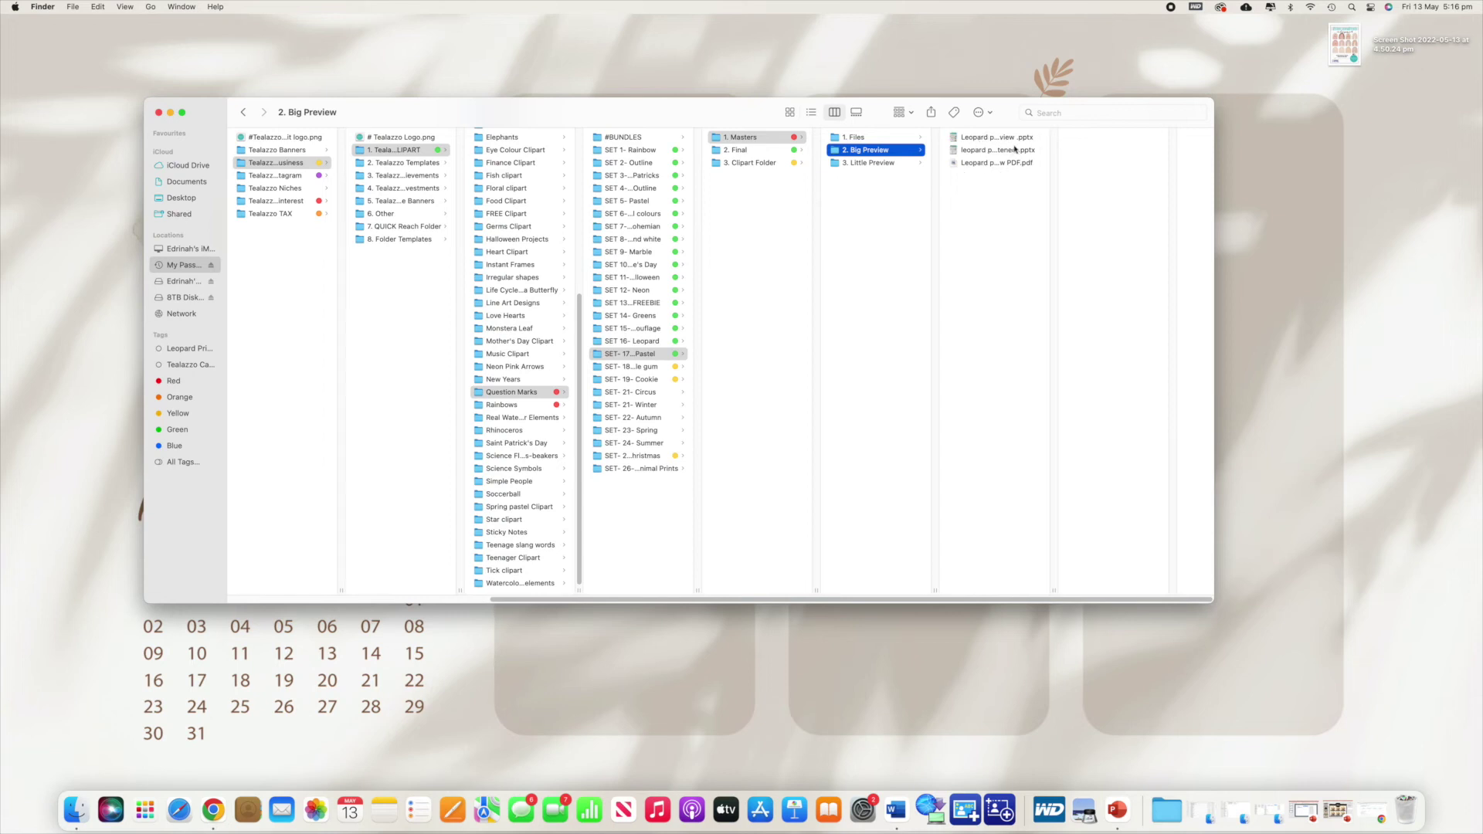
{"action": "left_click", "coordinate": [764, 150]}
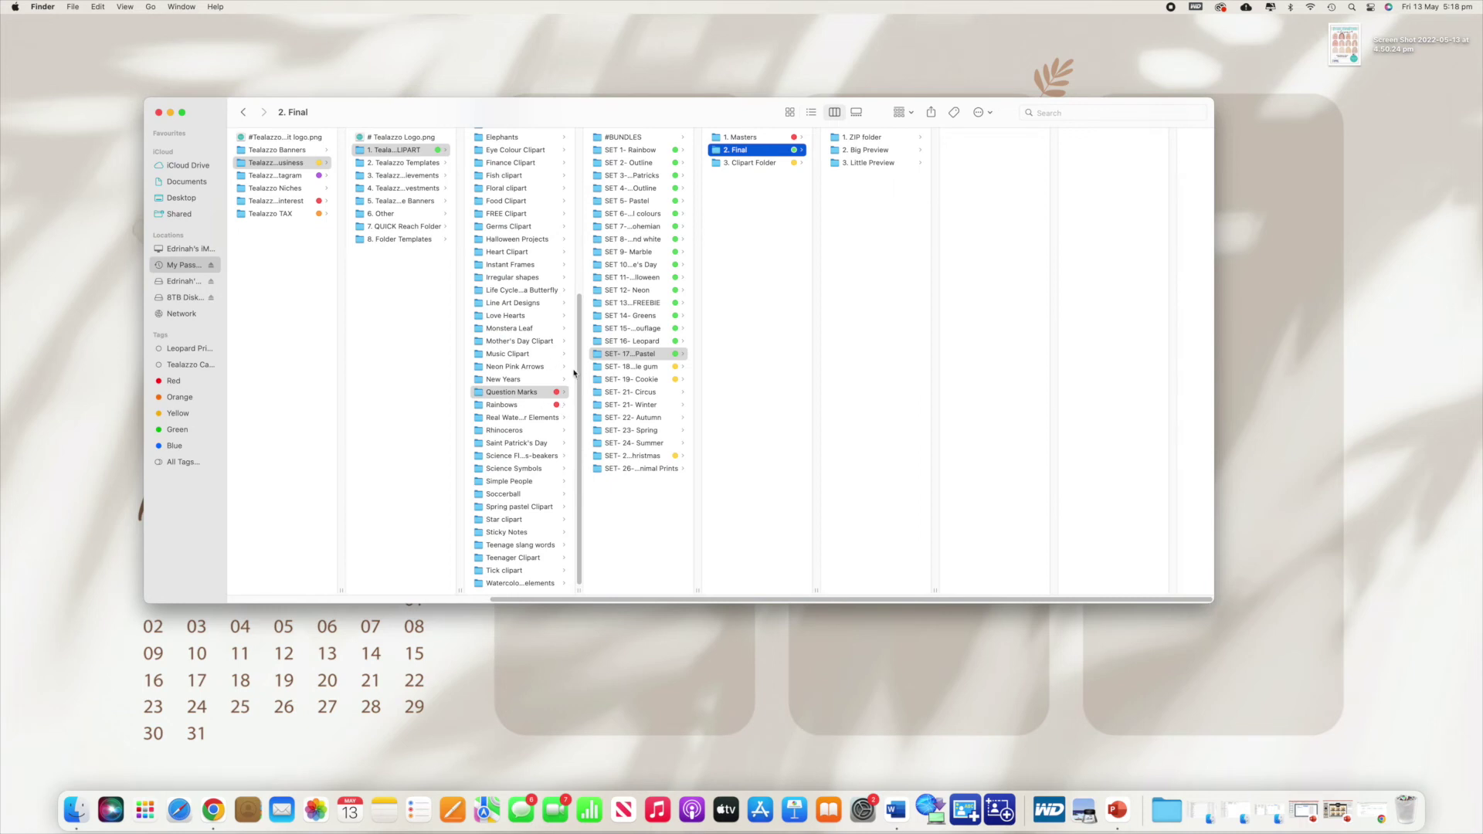
Remove the orange tag from the Boho Rainbow folder in Boho clipart
{"action": "scroll", "coordinate": [569, 254], "scroll_direction": "up", "scroll_amount": 5}
{"action": "scroll", "coordinate": [566, 324], "scroll_direction": "down", "scroll_amount": 5}
{"action": "scroll", "coordinate": [510, 207], "scroll_direction": "up", "scroll_amount": 10}
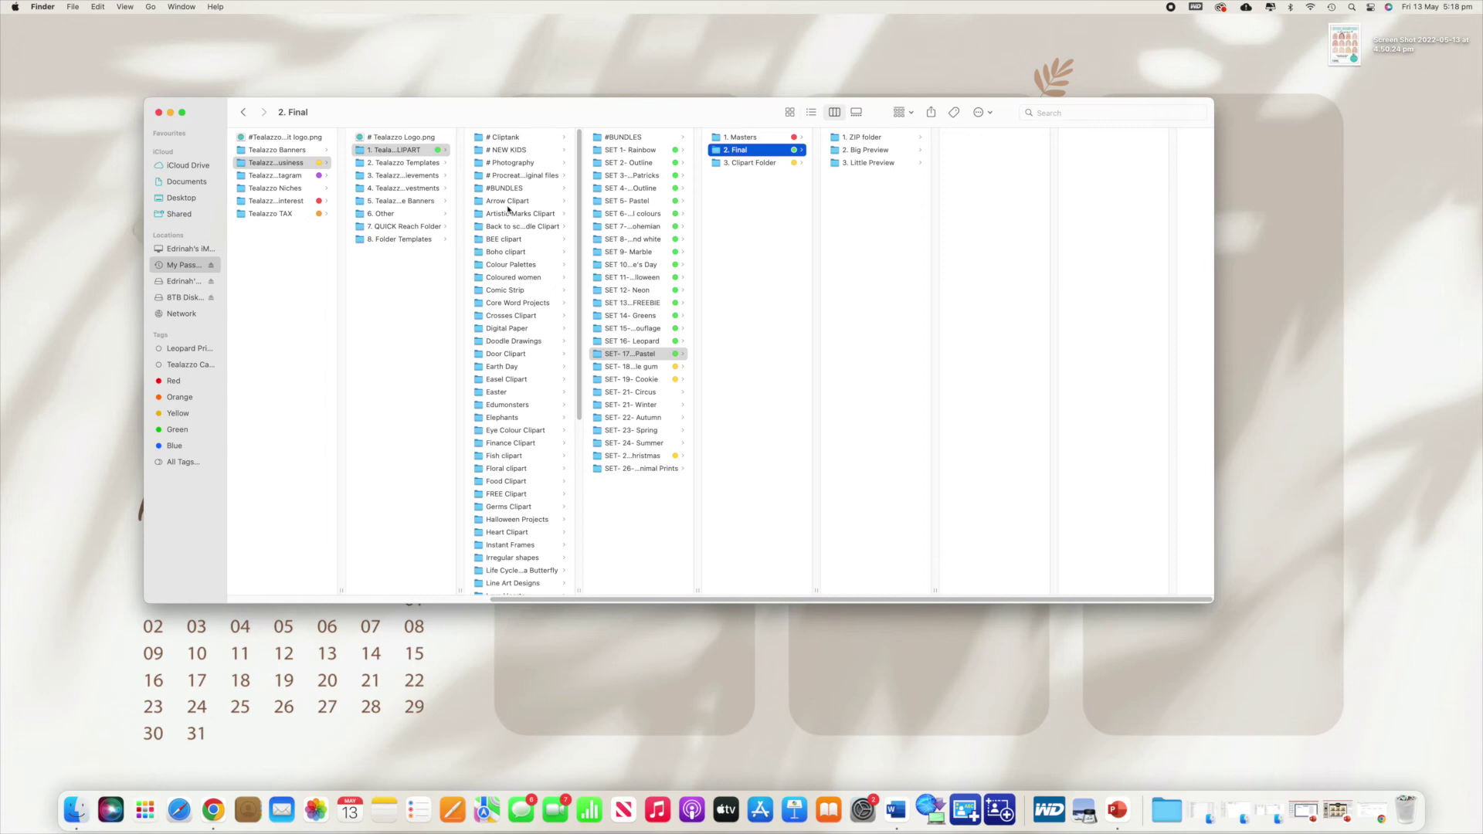
{"action": "left_click", "coordinate": [506, 252]}
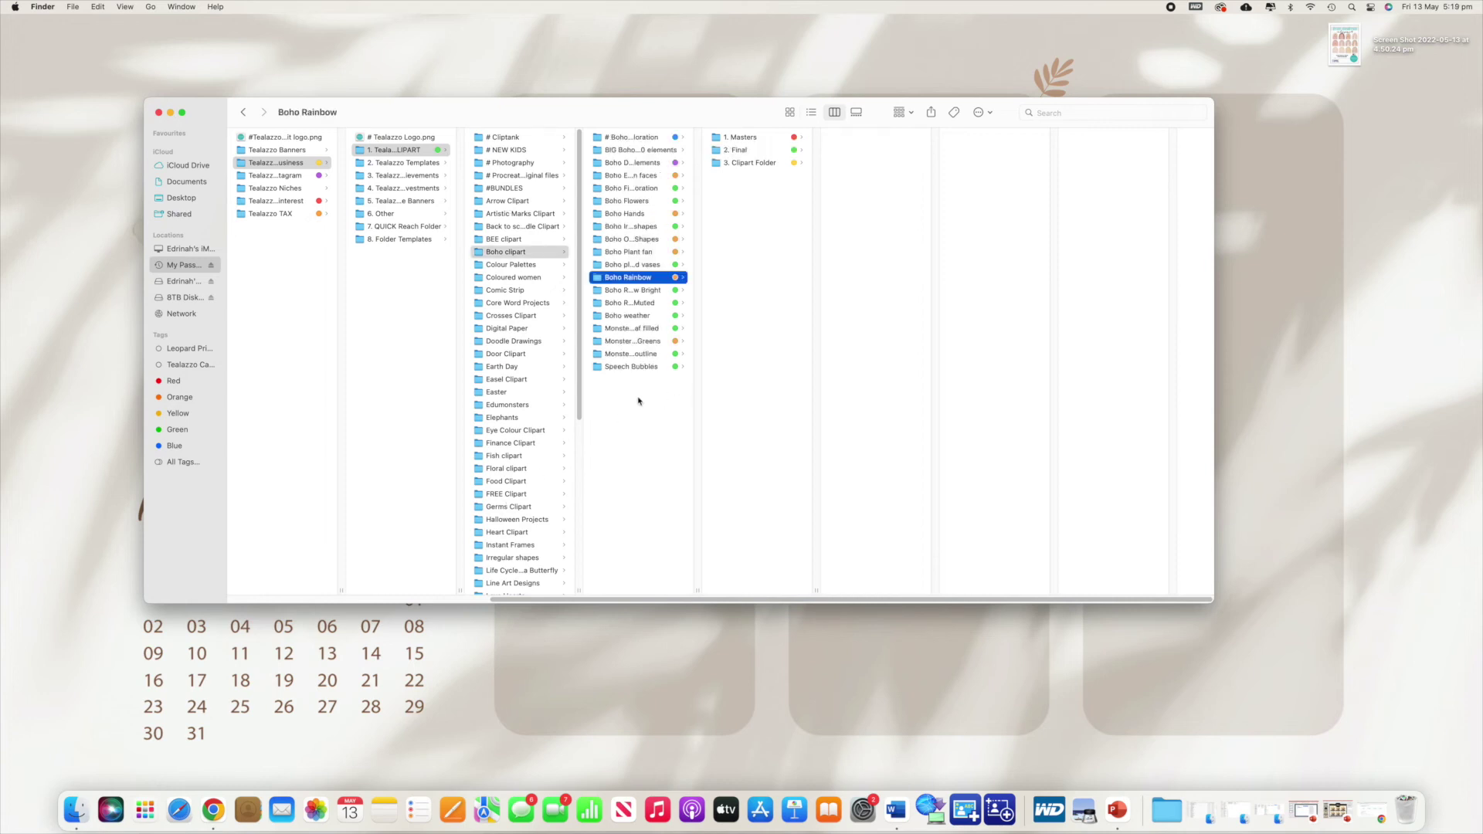
{"action": "right_click", "coordinate": [661, 280]}
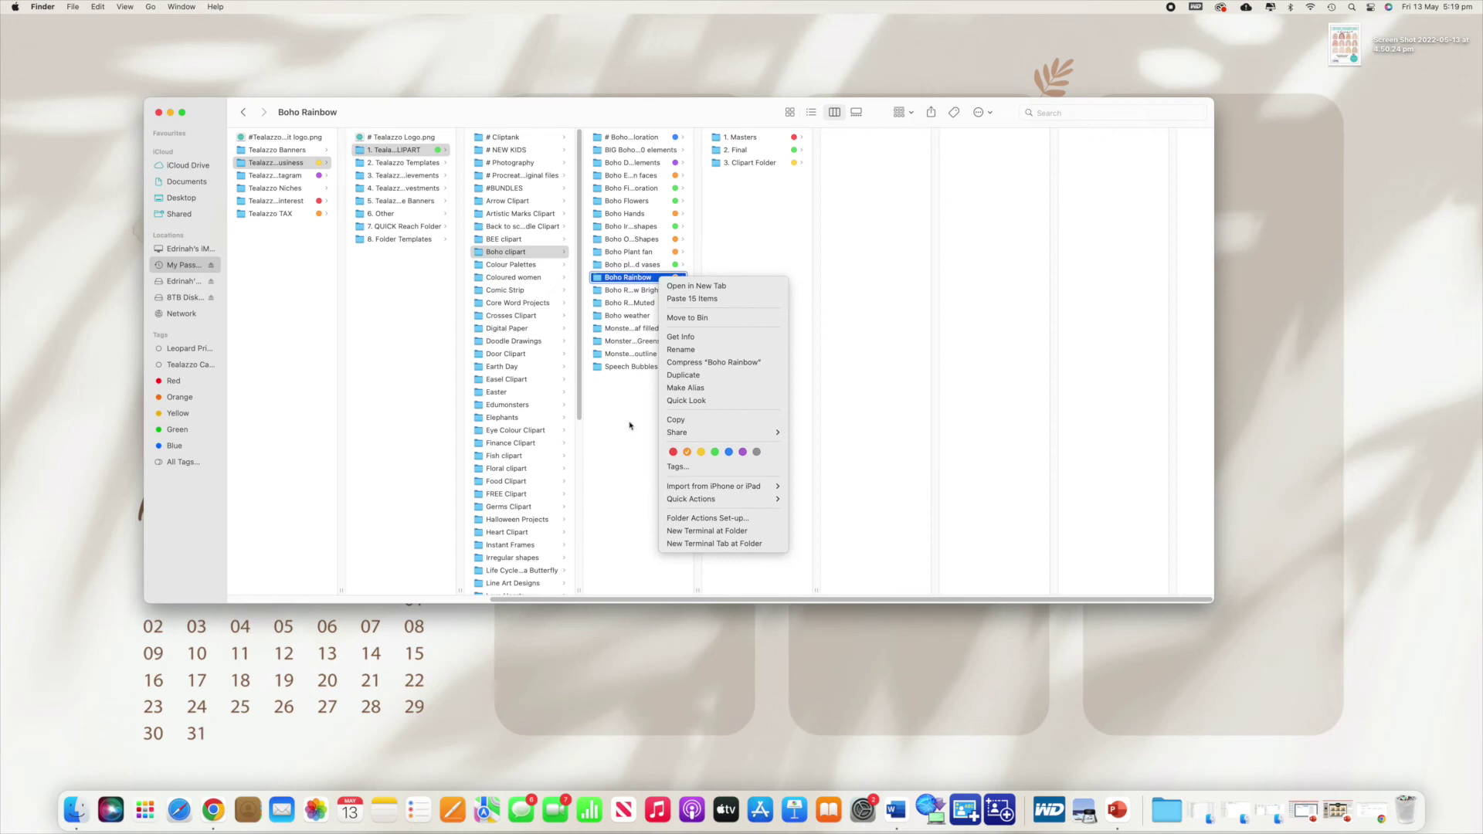
{"action": "left_click", "coordinate": [687, 453]}
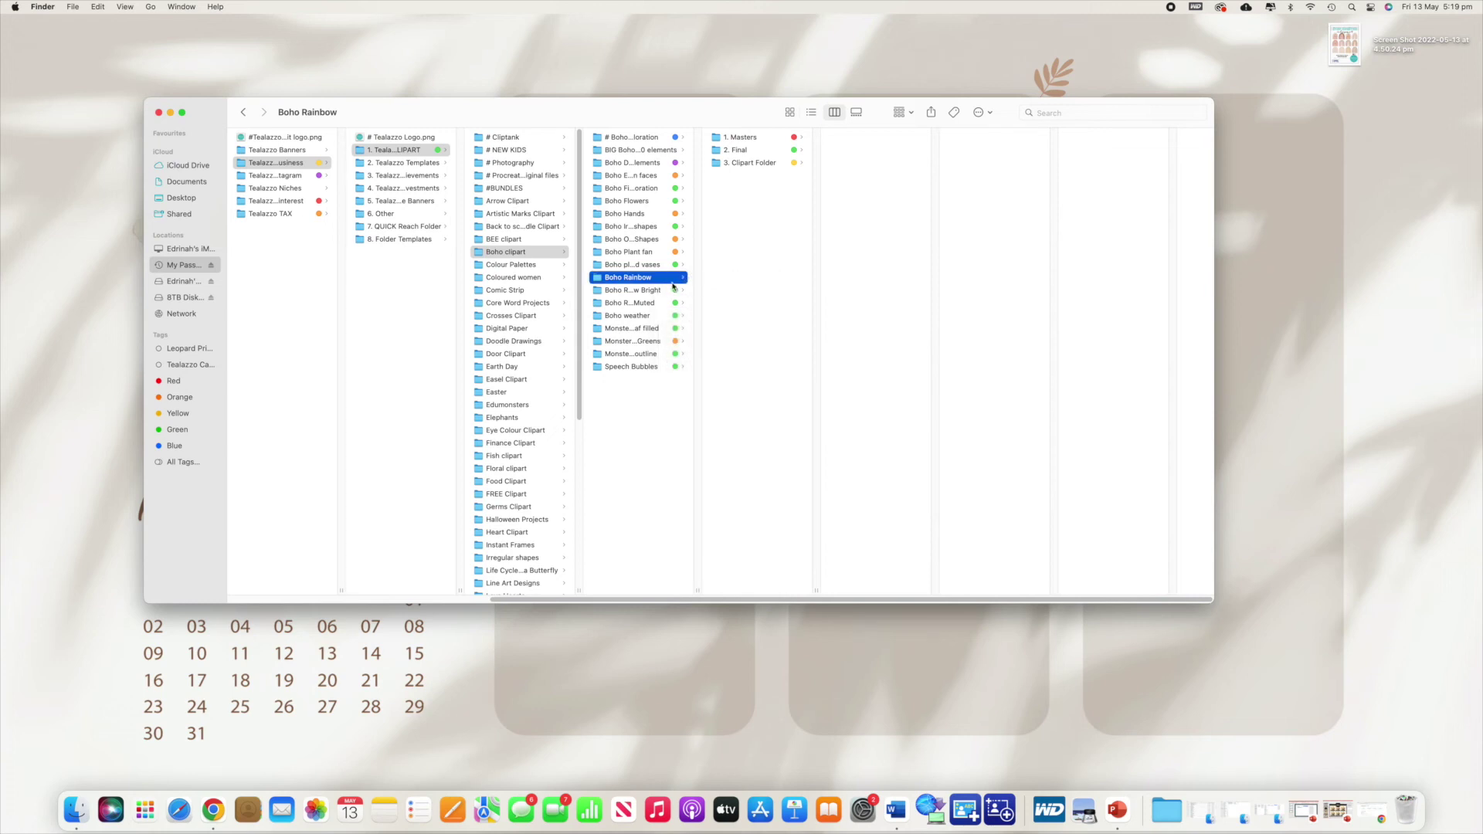
Minimise the Finder window and look over the customised desktop folders down to Unsplash Photos
{"action": "left_click", "coordinate": [170, 113]}
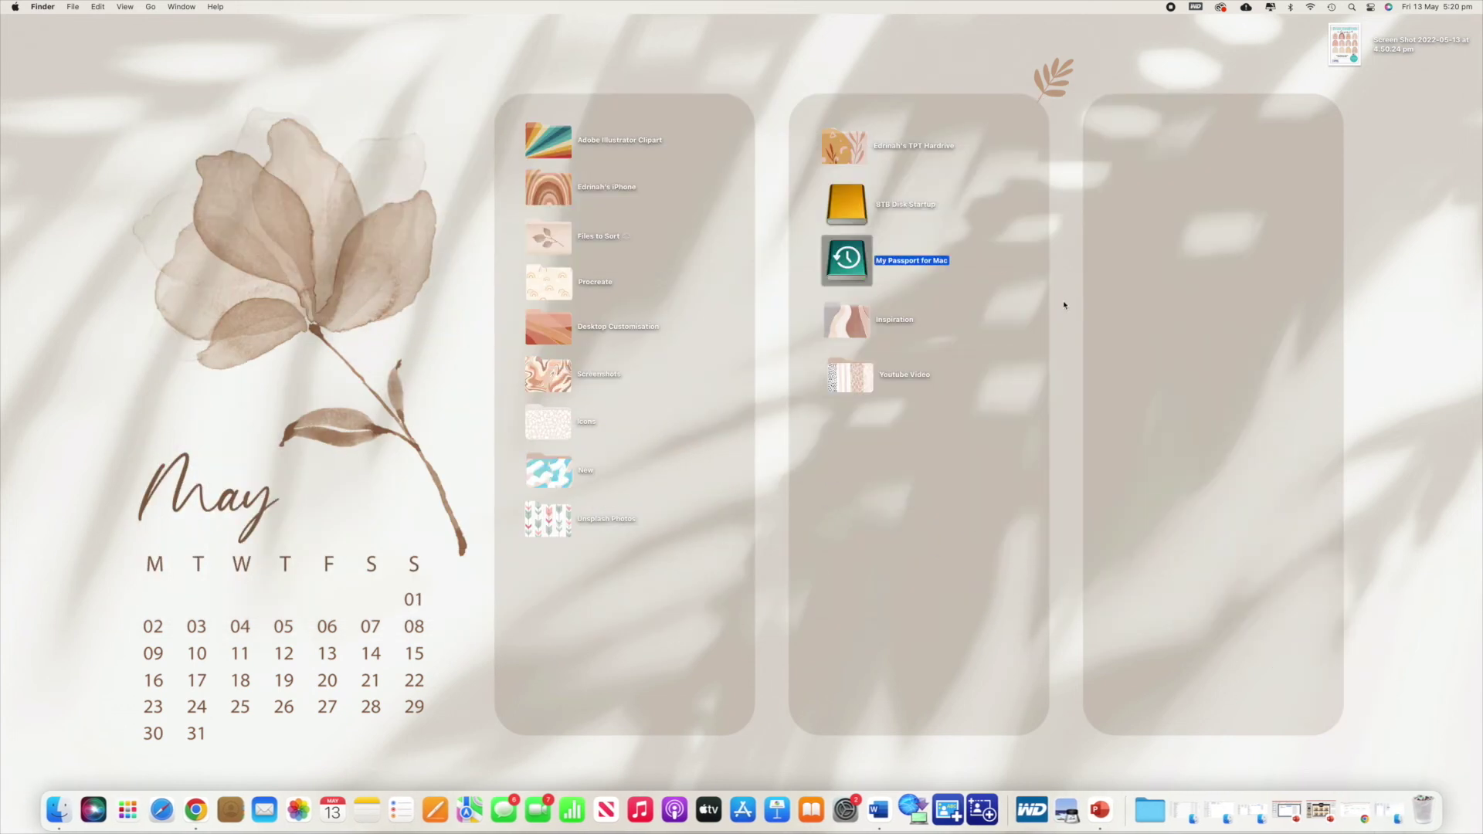
{"action": "key", "text": "Left"}
{"action": "key", "text": "Down"}
{"action": "key", "text": "Down"}
{"action": "key", "text": "Down"}
{"action": "key", "text": "Down"}
{"action": "key", "text": "Down"}
{"action": "left_click", "coordinate": [549, 522]}
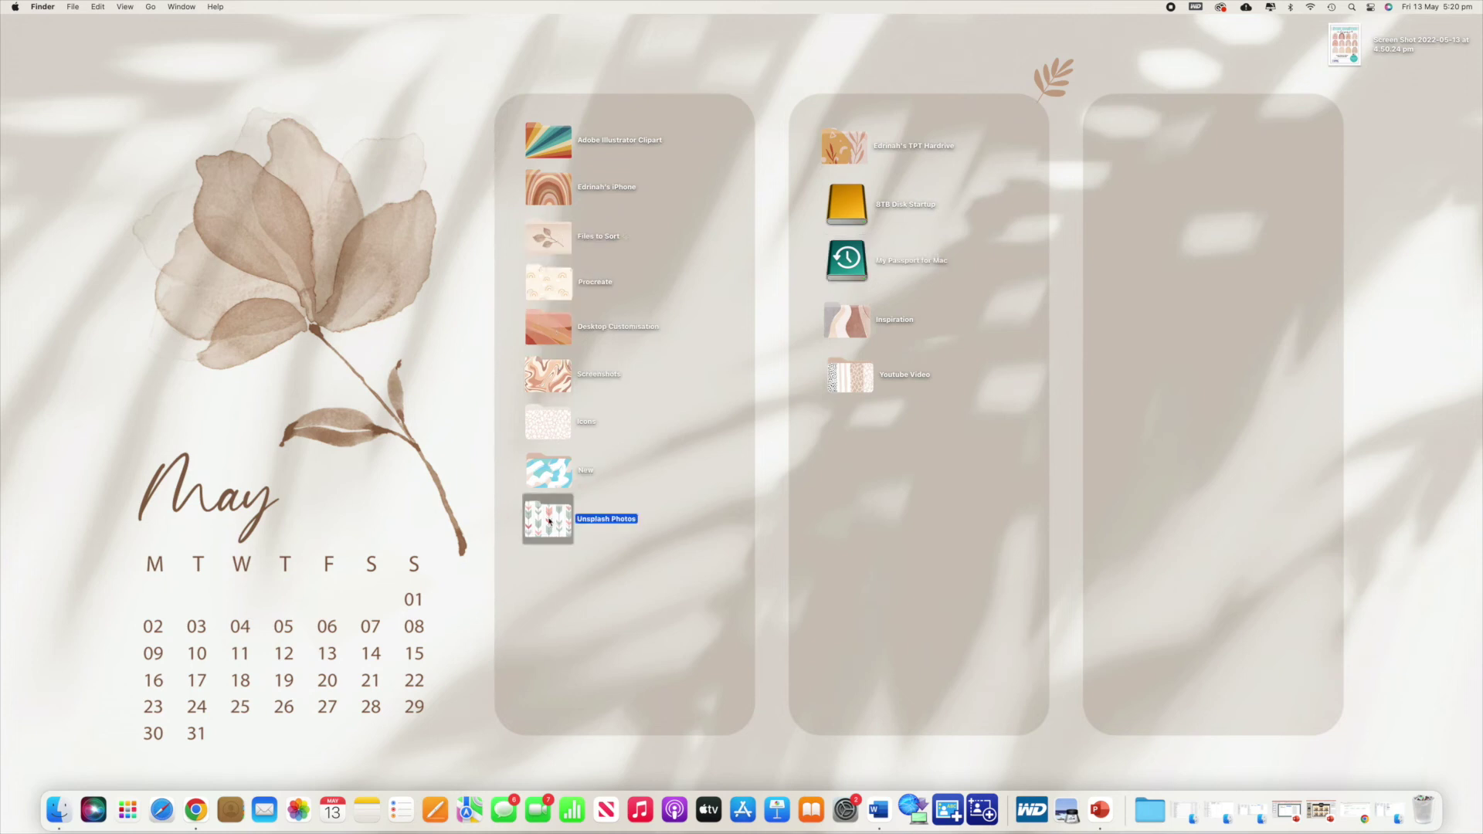
{"action": "left_click", "coordinate": [792, 499]}
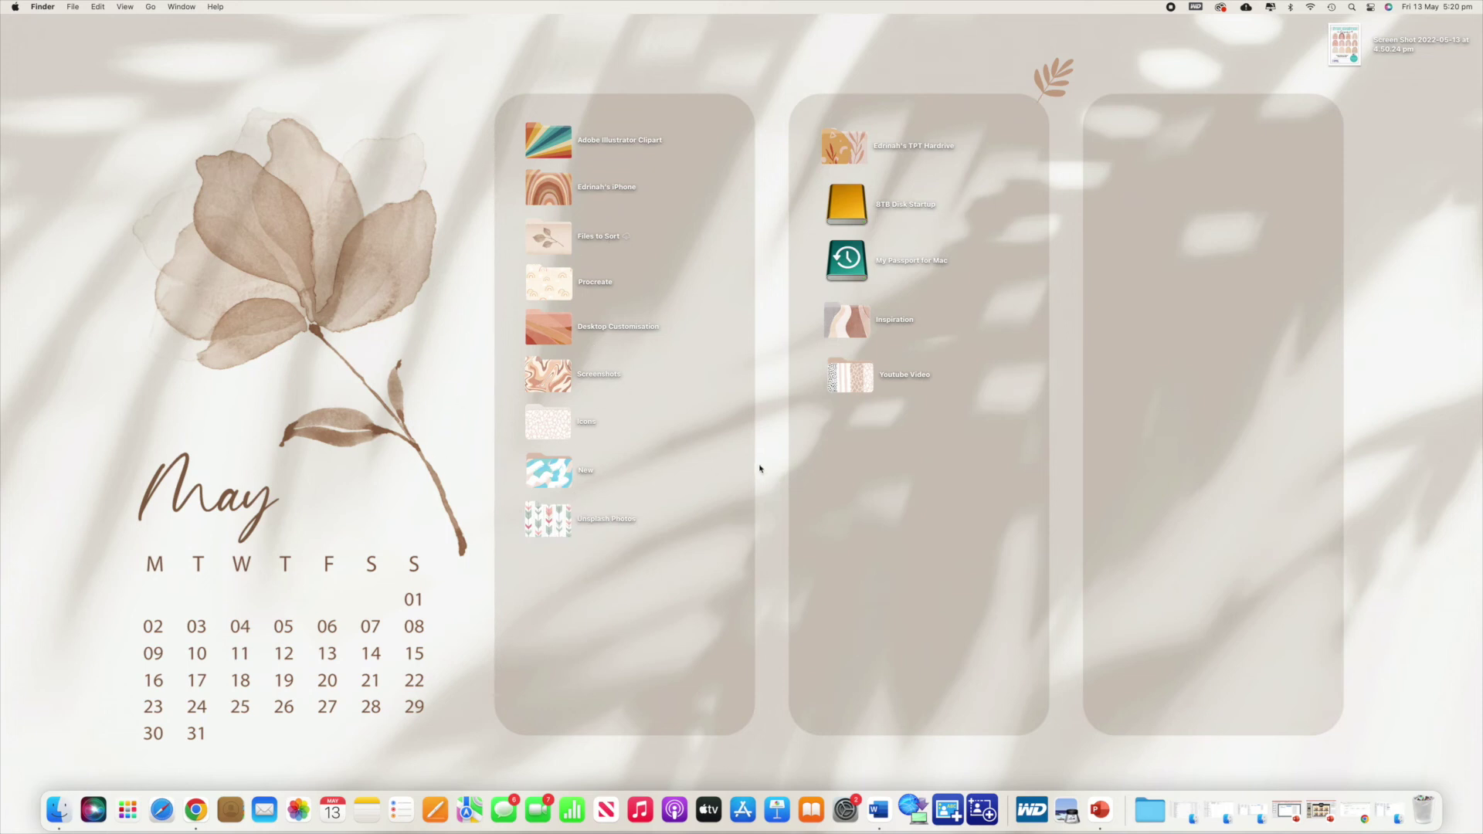
Create a new folder on the desktop and place it below the Youtube Video folder
{"action": "right_click", "coordinate": [762, 478]}
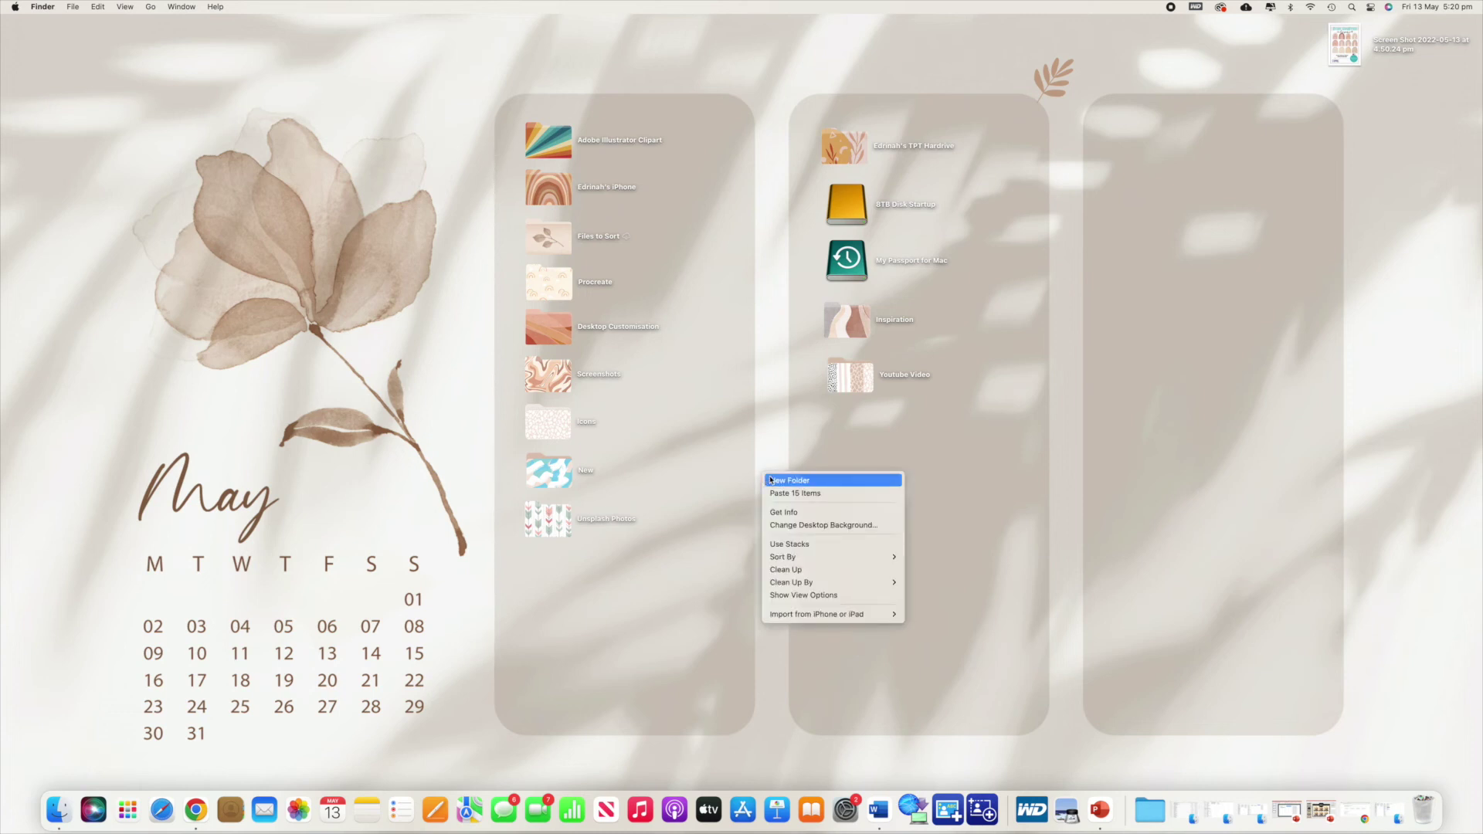
{"action": "left_click", "coordinate": [771, 481]}
{"action": "left_click_drag", "start_coordinate": [757, 479], "coordinate": [840, 461]}
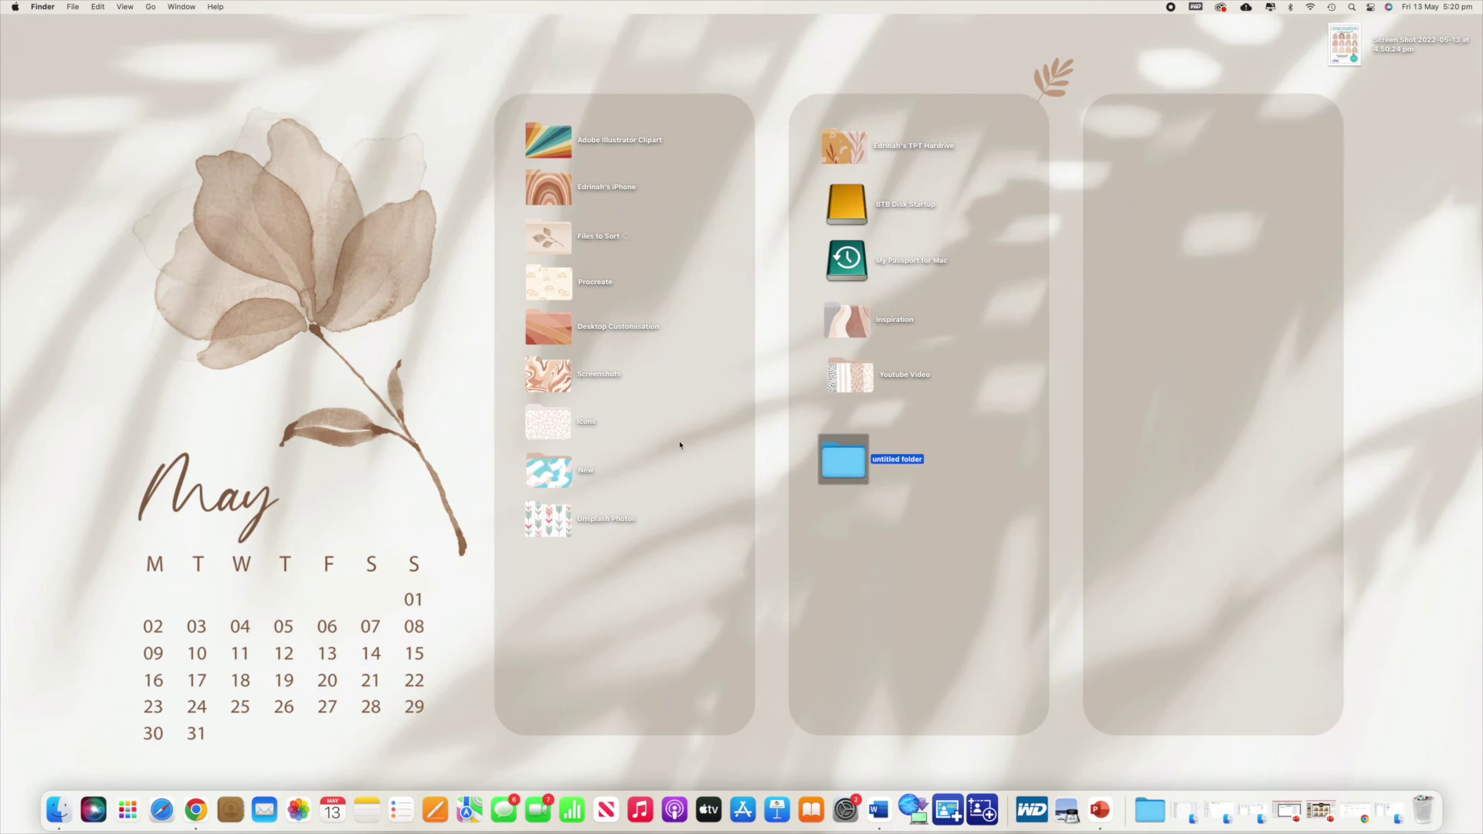
Open the Boho Folders folder inside Mac Customisation in the Desktop Customisation folder
{"action": "double_click", "coordinate": [548, 329]}
{"action": "left_click", "coordinate": [575, 289]}
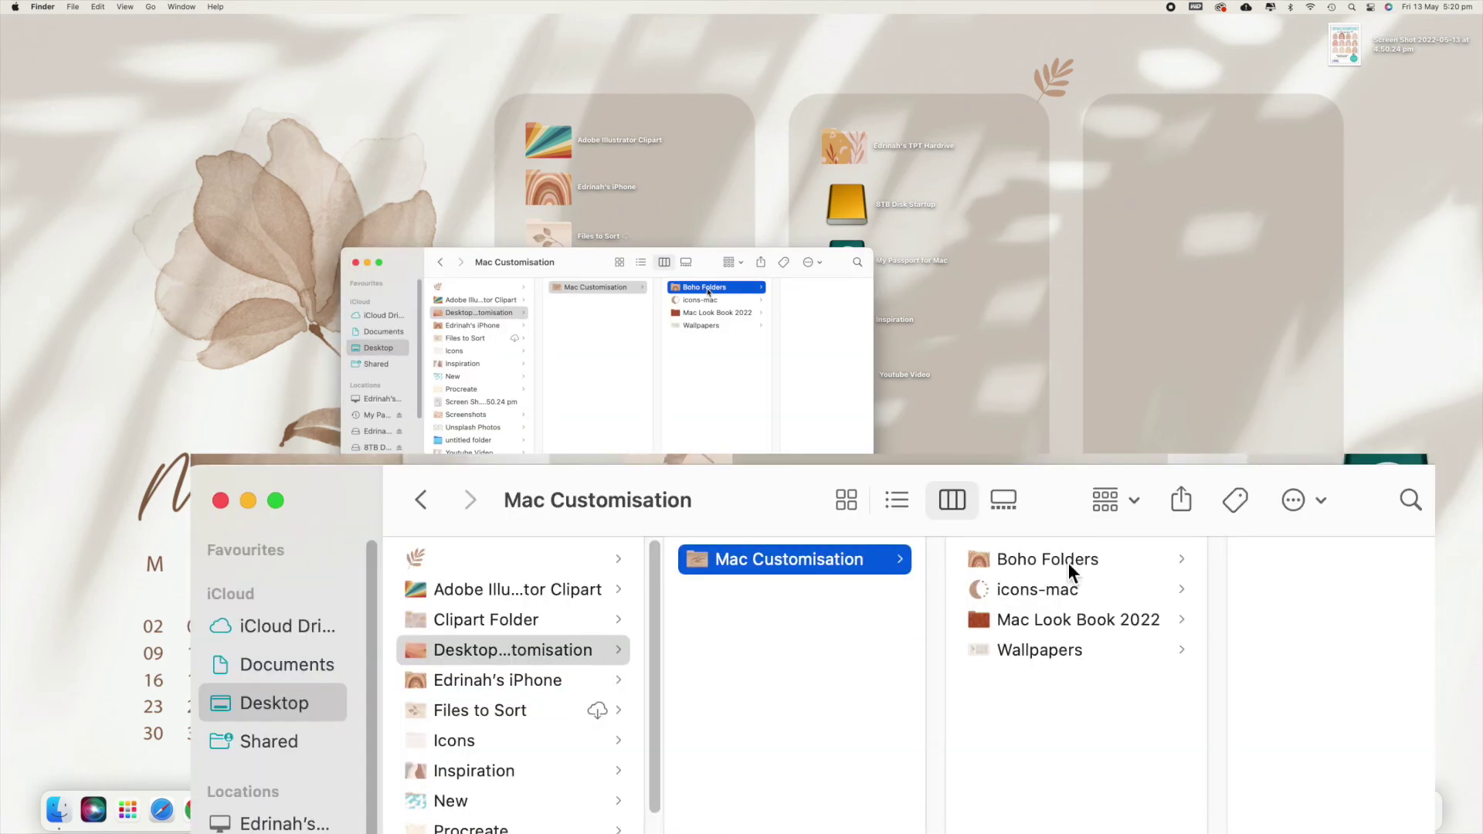
{"action": "left_click", "coordinate": [709, 292]}
Preview the folder icon designs in Boho Folders from 1.png to 10.png
{"action": "left_click", "coordinate": [1244, 554]}
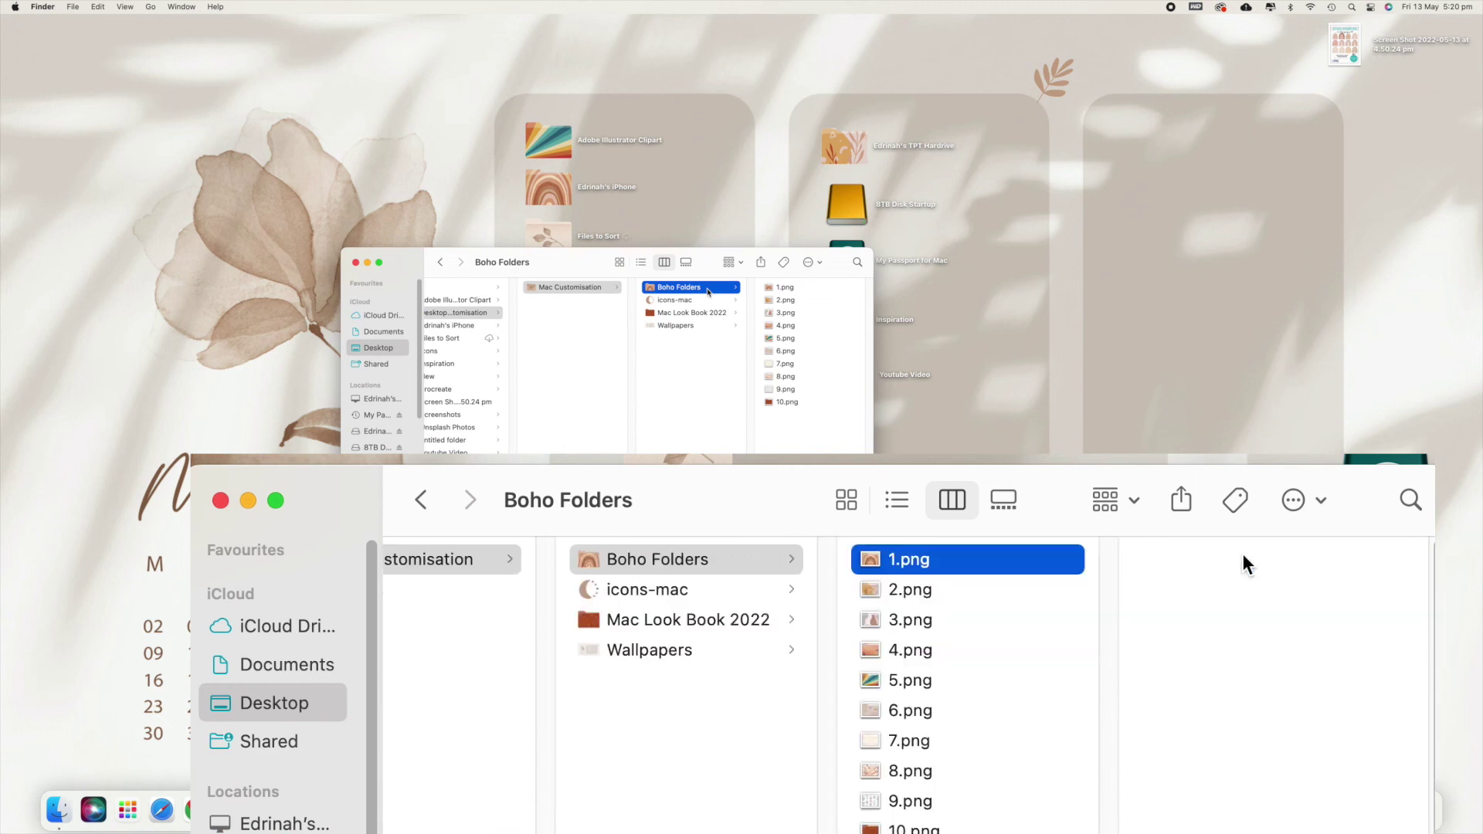
{"action": "left_click", "coordinate": [989, 587]}
{"action": "left_click", "coordinate": [989, 626]}
{"action": "left_click", "coordinate": [992, 651]}
{"action": "left_click", "coordinate": [991, 681]}
{"action": "left_click", "coordinate": [990, 712]}
{"action": "left_click", "coordinate": [987, 743]}
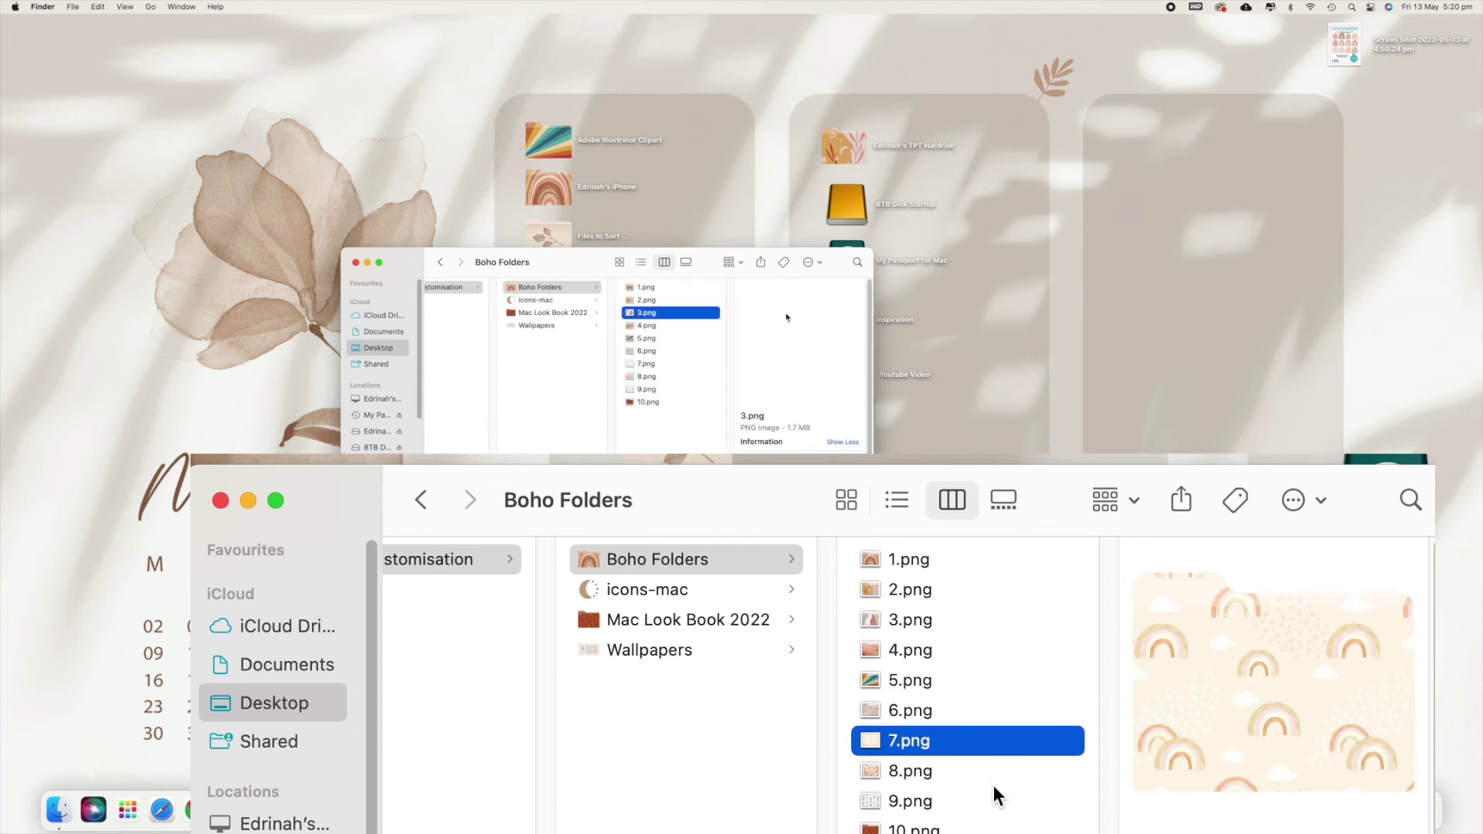
{"action": "left_click", "coordinate": [993, 801]}
{"action": "left_click", "coordinate": [998, 826]}
{"action": "left_click", "coordinate": [672, 355]}
{"action": "left_click", "coordinate": [673, 364]}
{"action": "left_click", "coordinate": [673, 389]}
{"action": "left_click", "coordinate": [673, 402]}
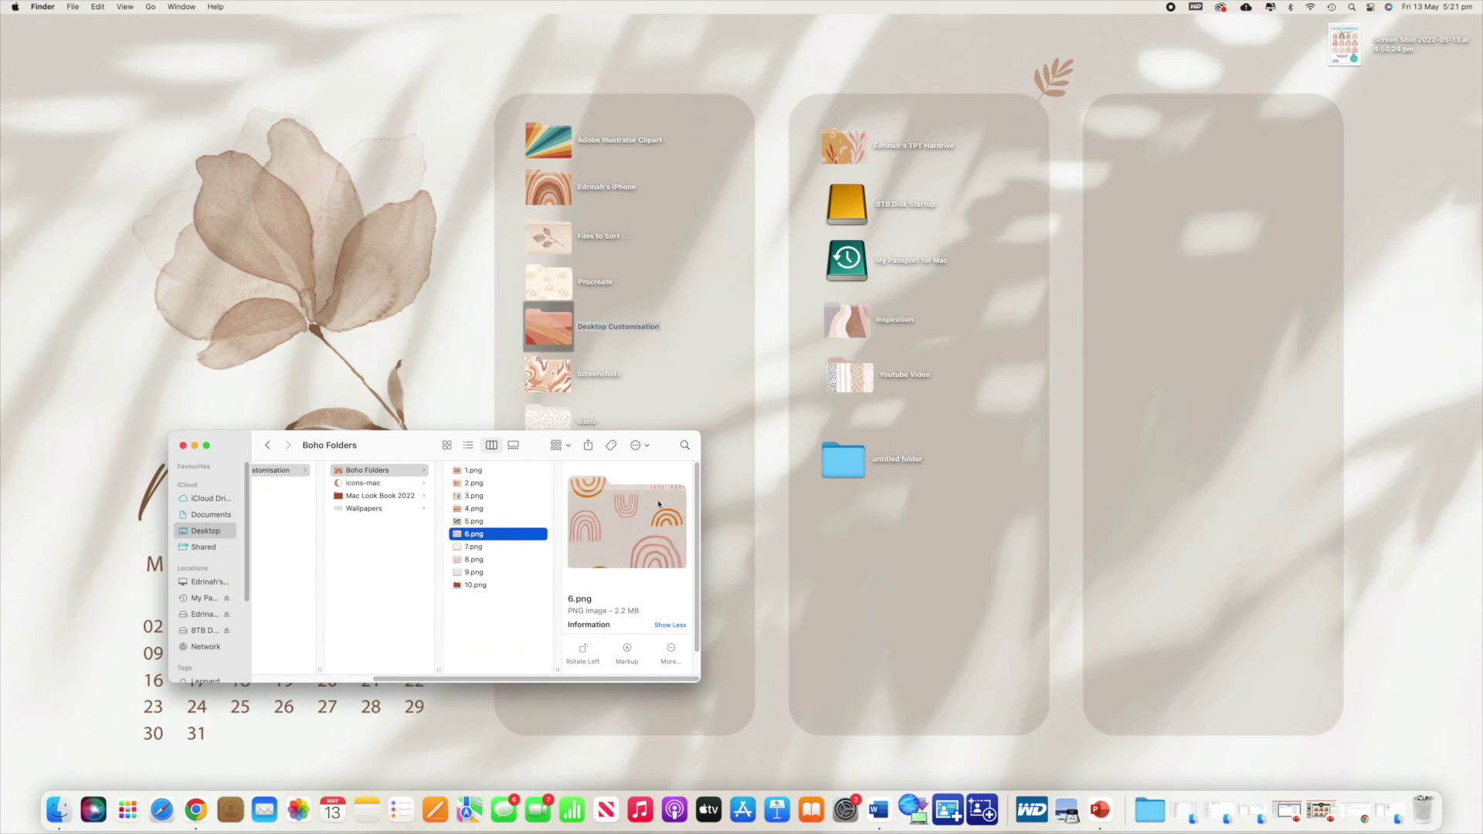
Open 6.png in Preview, copy the image and close its window
{"action": "double_click", "coordinate": [462, 534]}
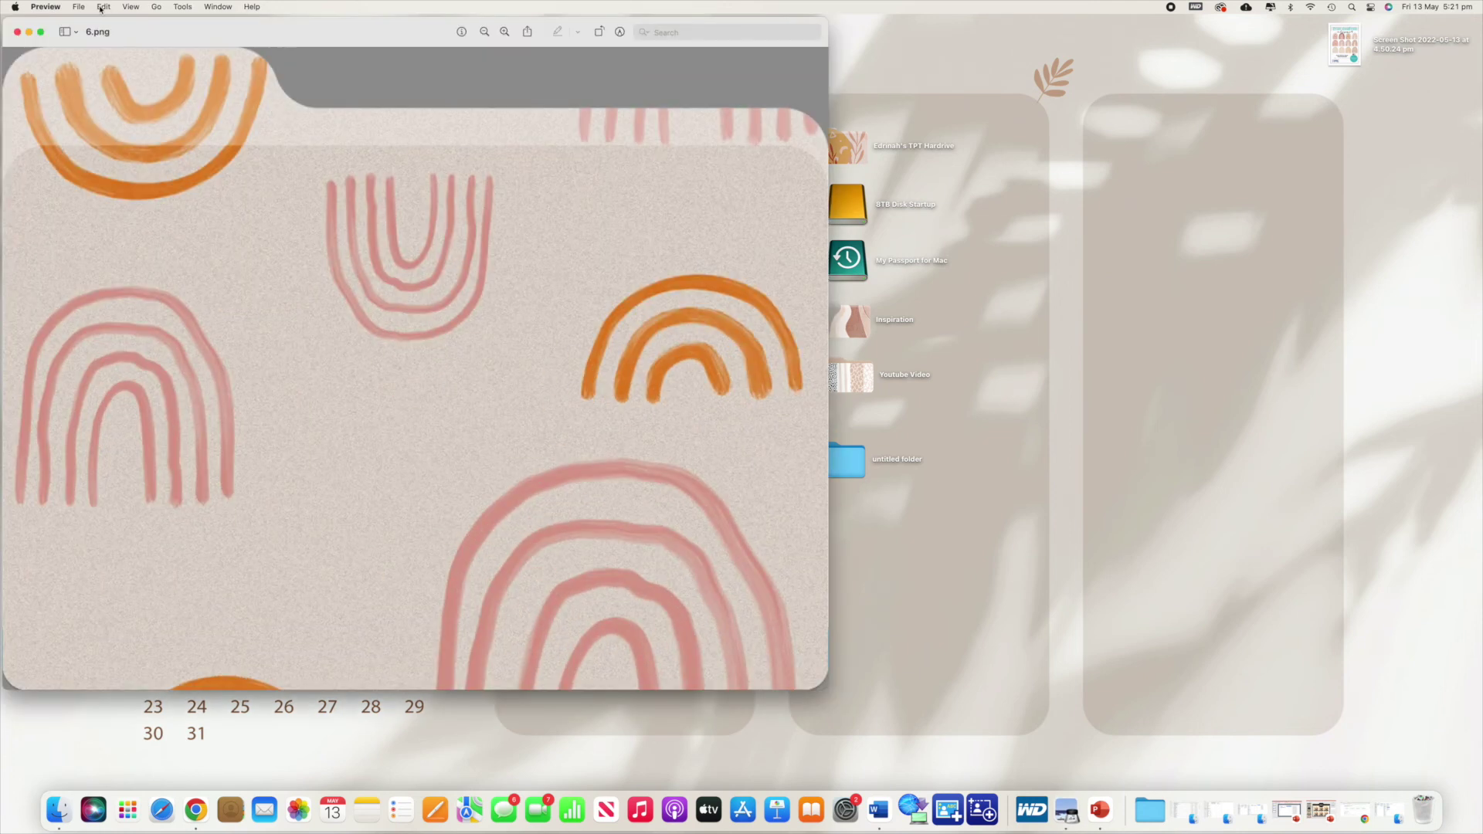
{"action": "left_click", "coordinate": [106, 7]}
{"action": "left_click", "coordinate": [116, 75]}
{"action": "left_click", "coordinate": [16, 32]}
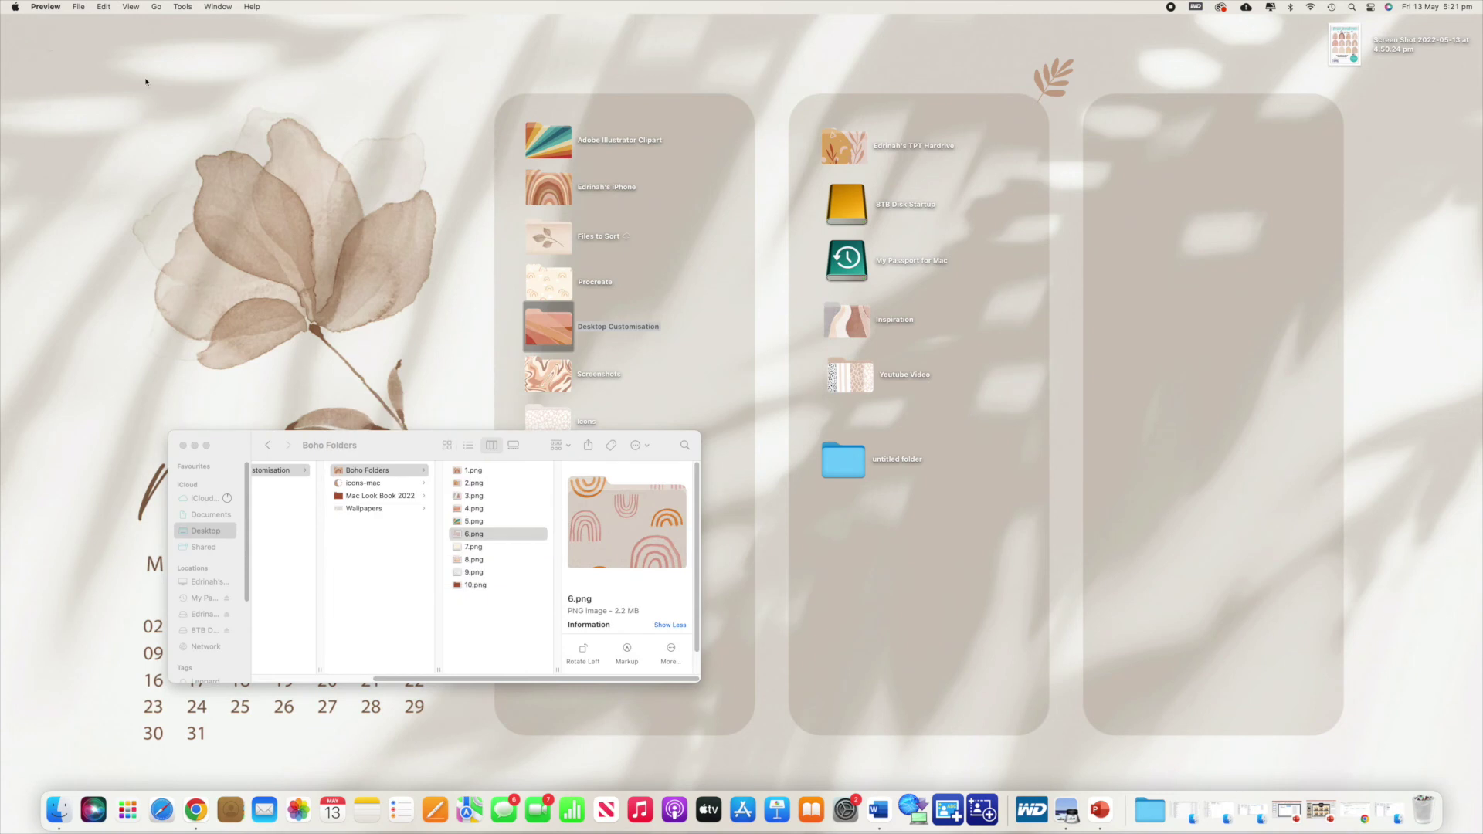
Paste the copied 6.png image as the icon of the untitled desktop folder through its Info window, and close that window
{"action": "left_click", "coordinate": [856, 466]}
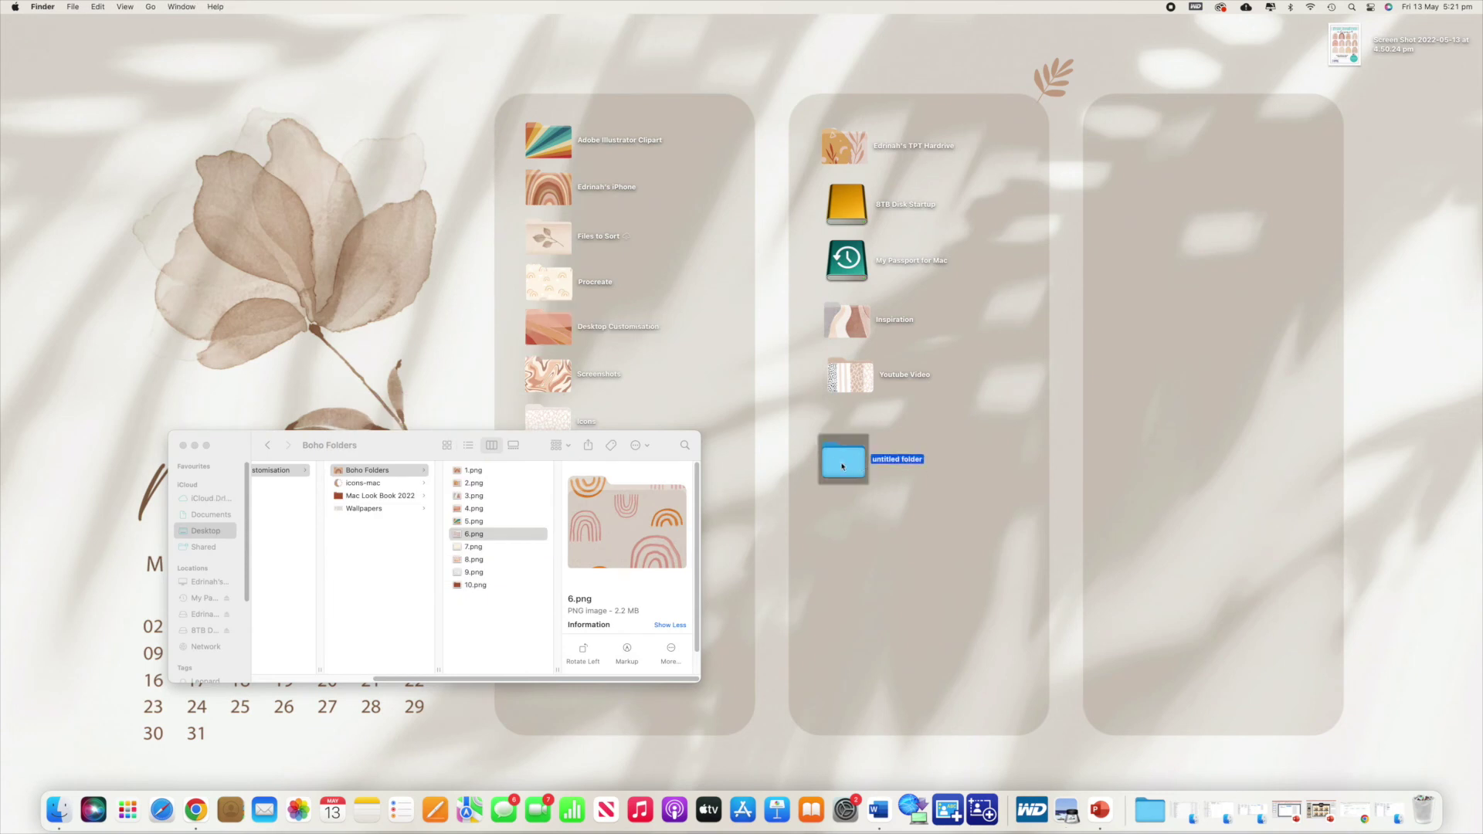
{"action": "right_click", "coordinate": [842, 466]}
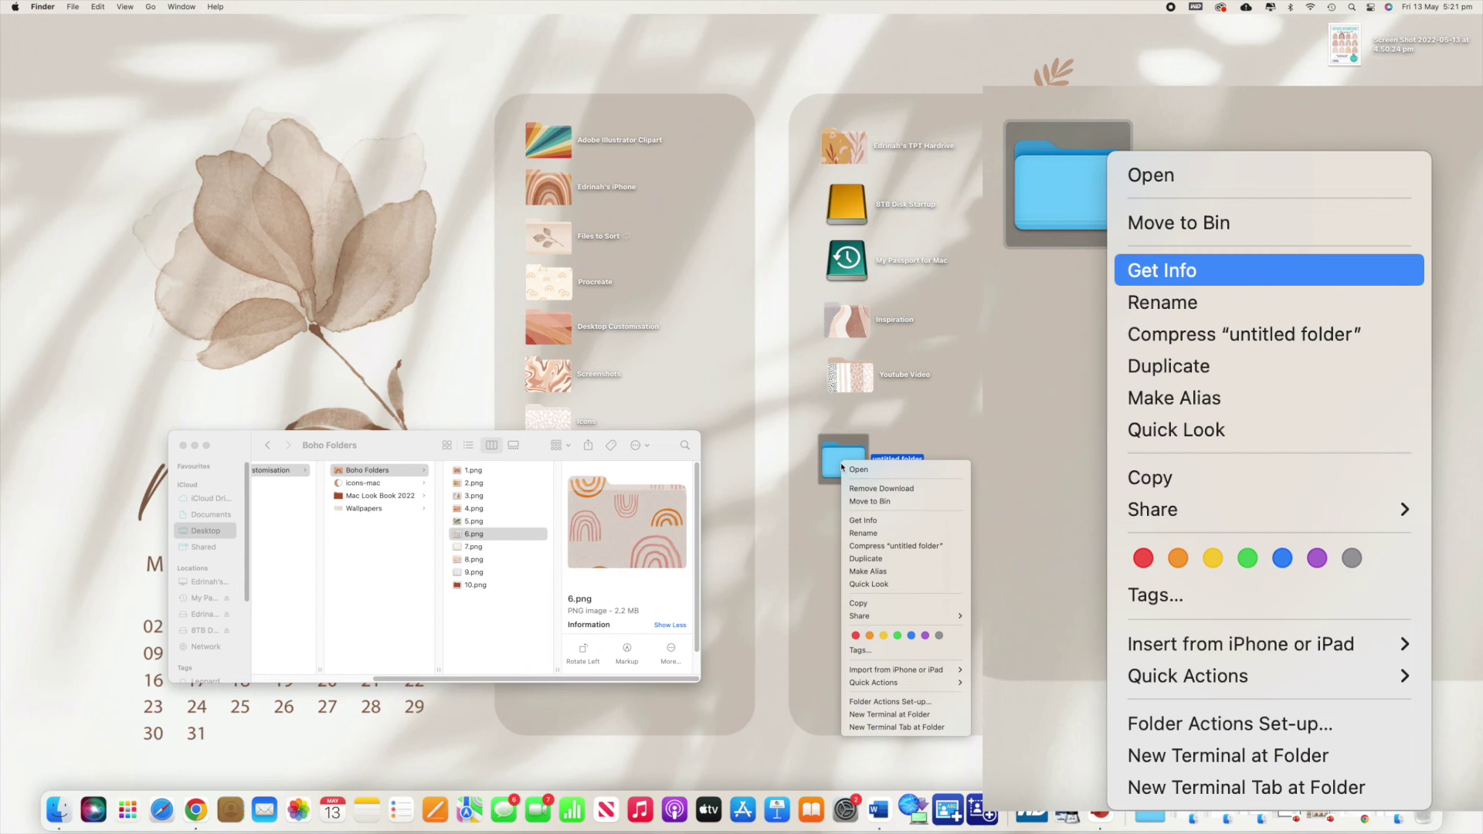
{"action": "left_click", "coordinate": [887, 523]}
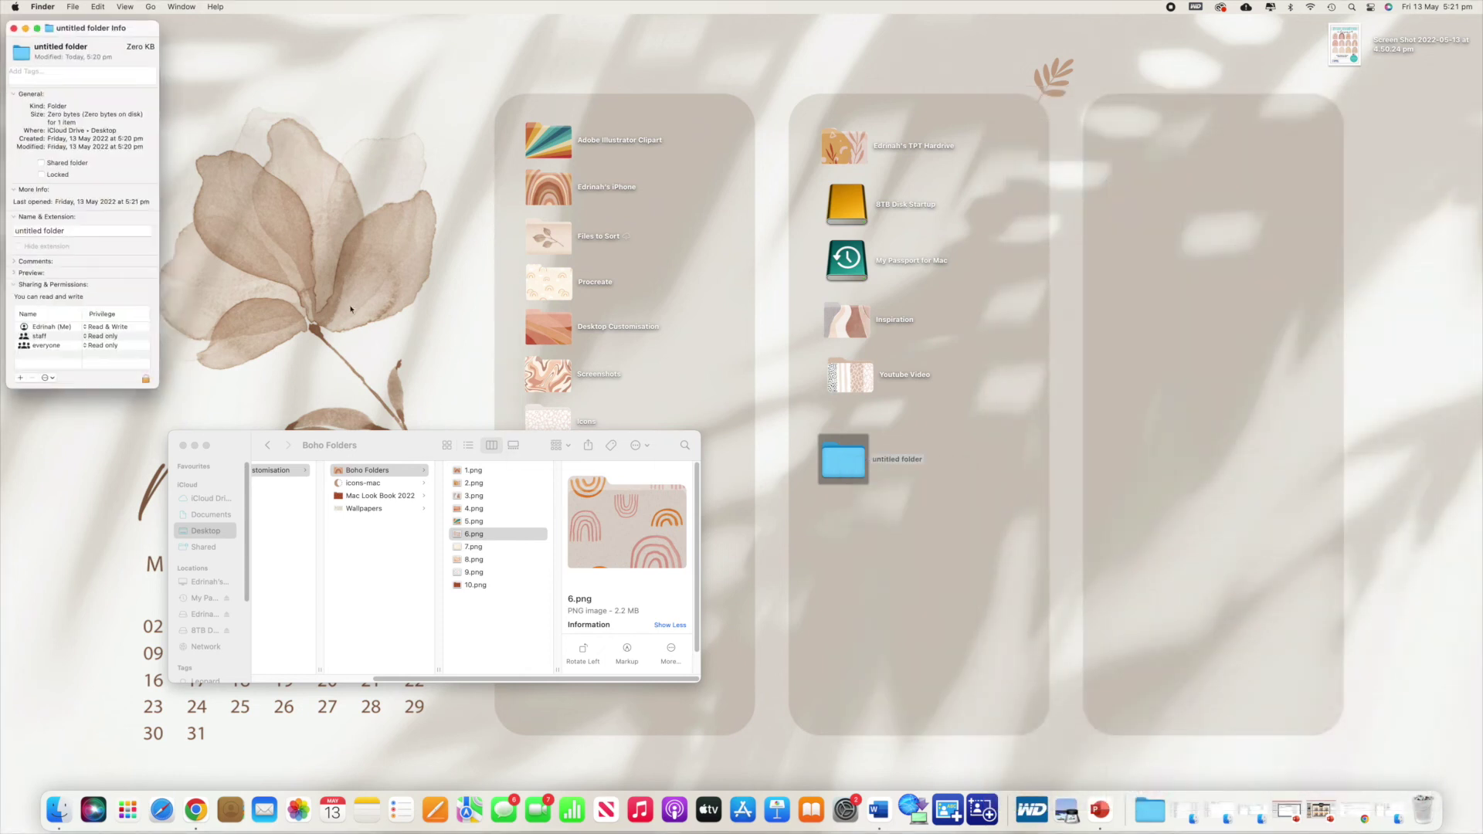
{"action": "left_click", "coordinate": [23, 58]}
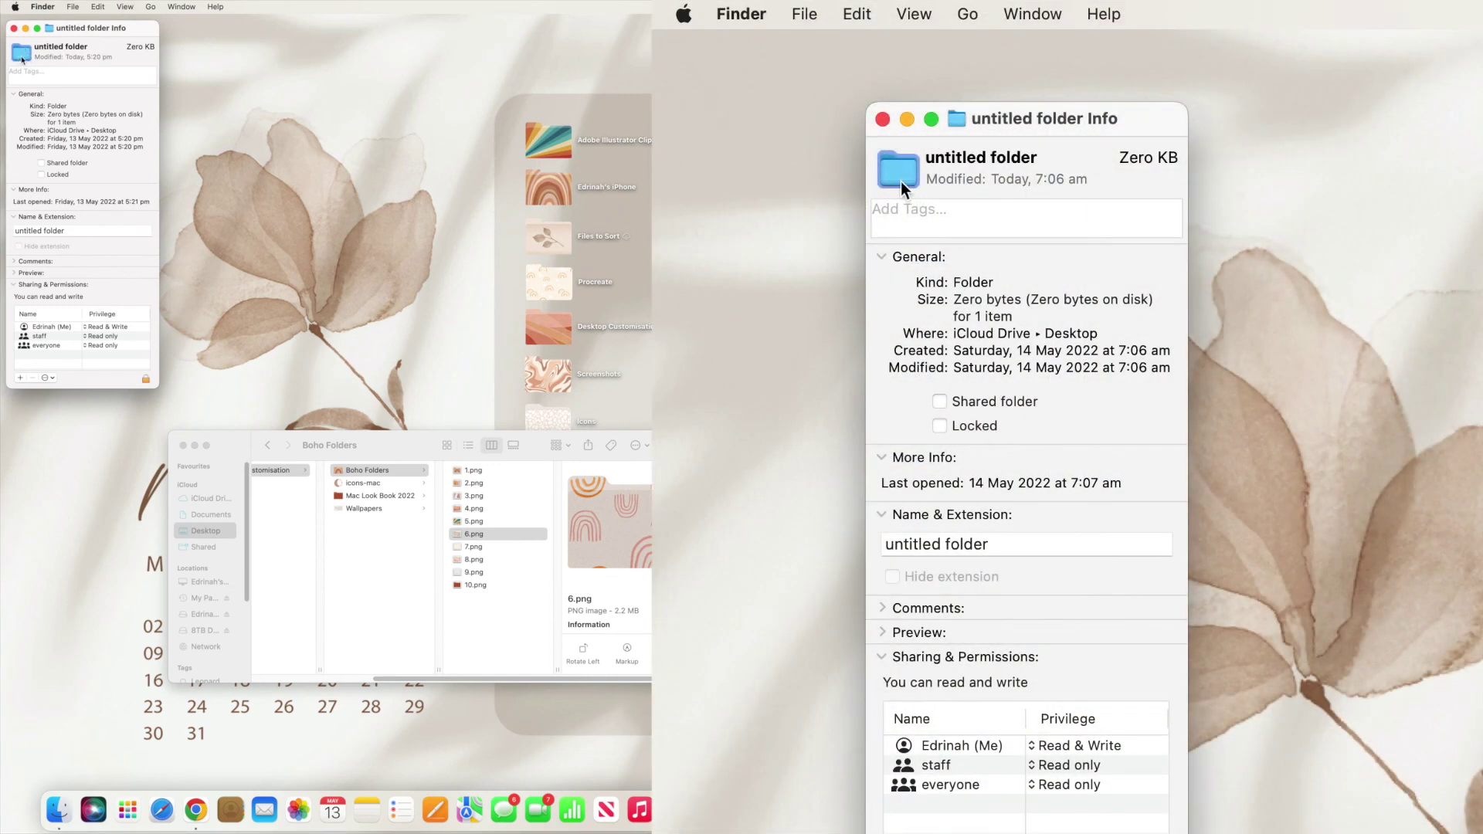
{"action": "left_click", "coordinate": [856, 13]}
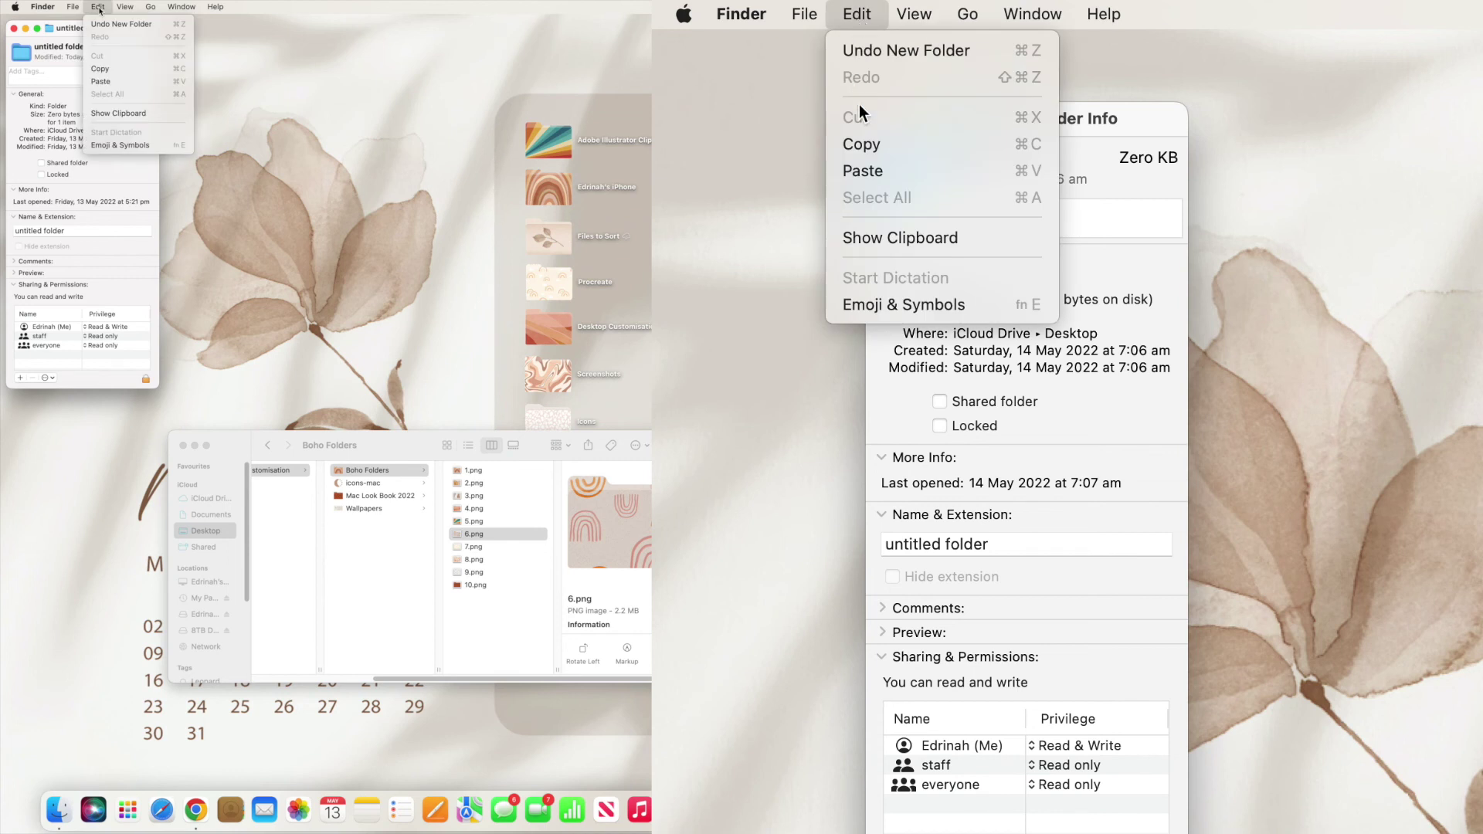
{"action": "left_click", "coordinate": [876, 173]}
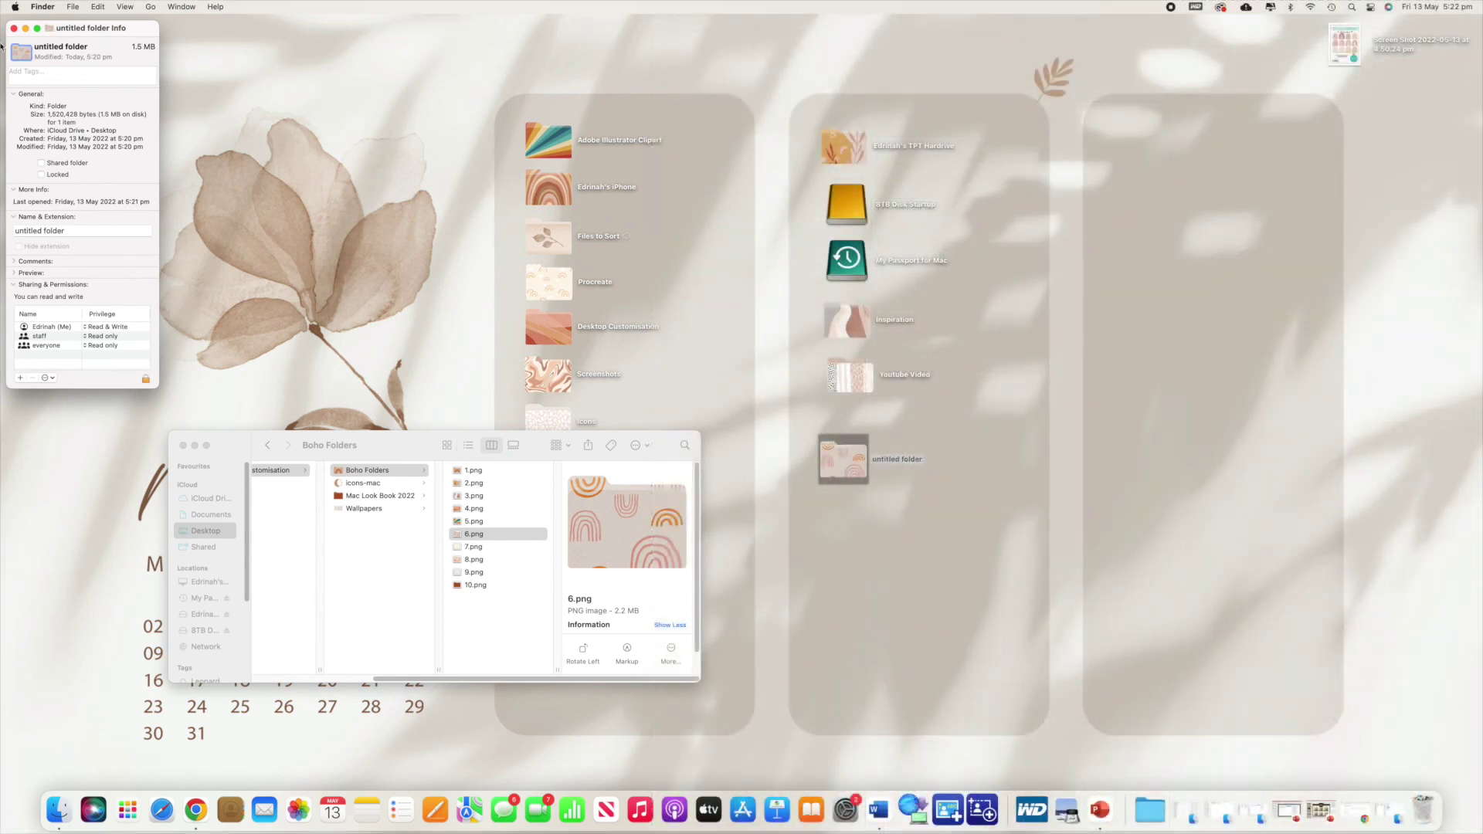
{"action": "left_click", "coordinate": [13, 28]}
Rename the untitled desktop folder as Clipart Folder
{"action": "left_click", "coordinate": [949, 493]}
{"action": "left_click", "coordinate": [914, 461]}
{"action": "right_click", "coordinate": [885, 464]}
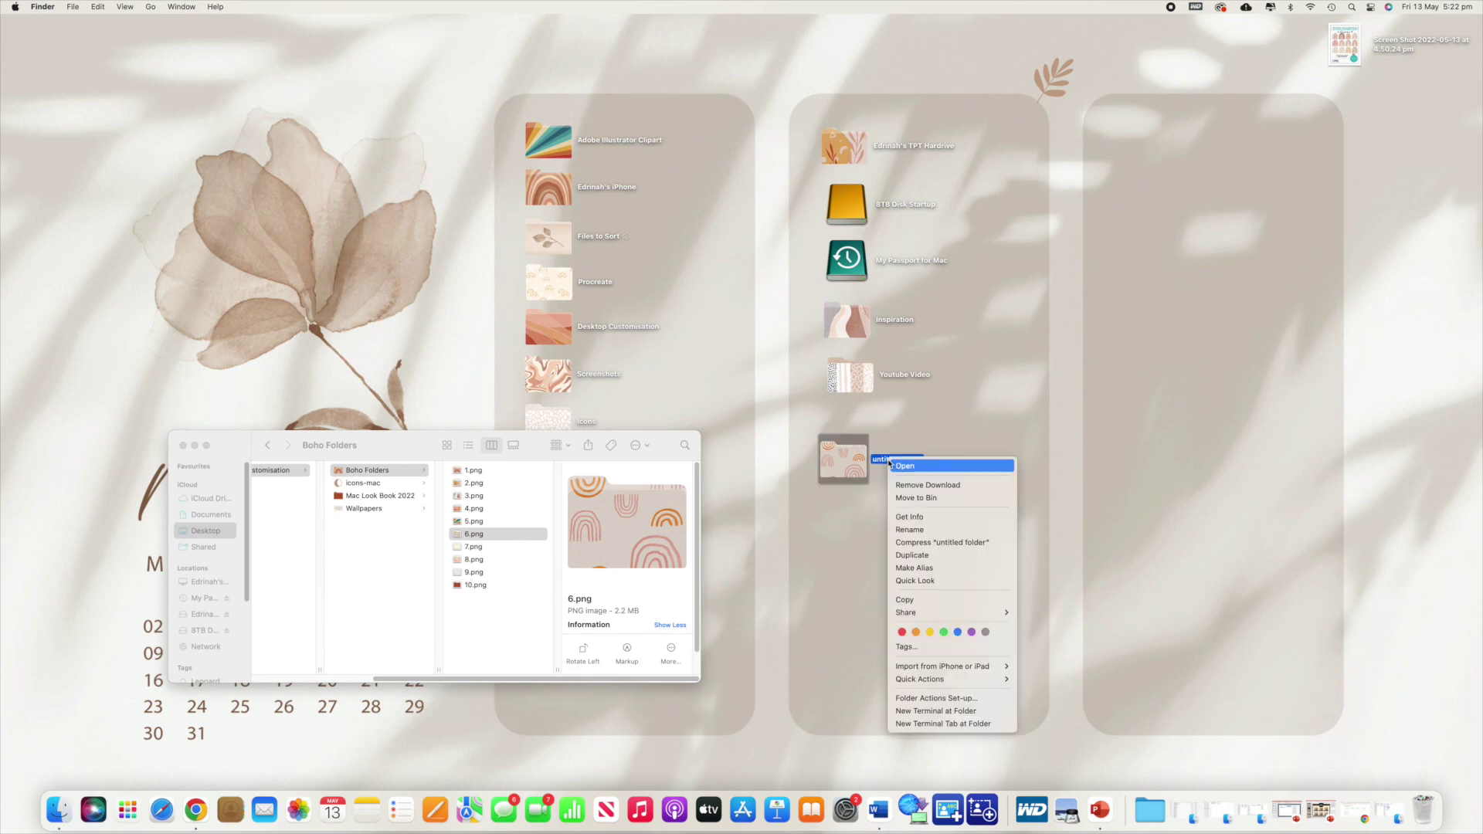
{"action": "left_click", "coordinate": [934, 531]}
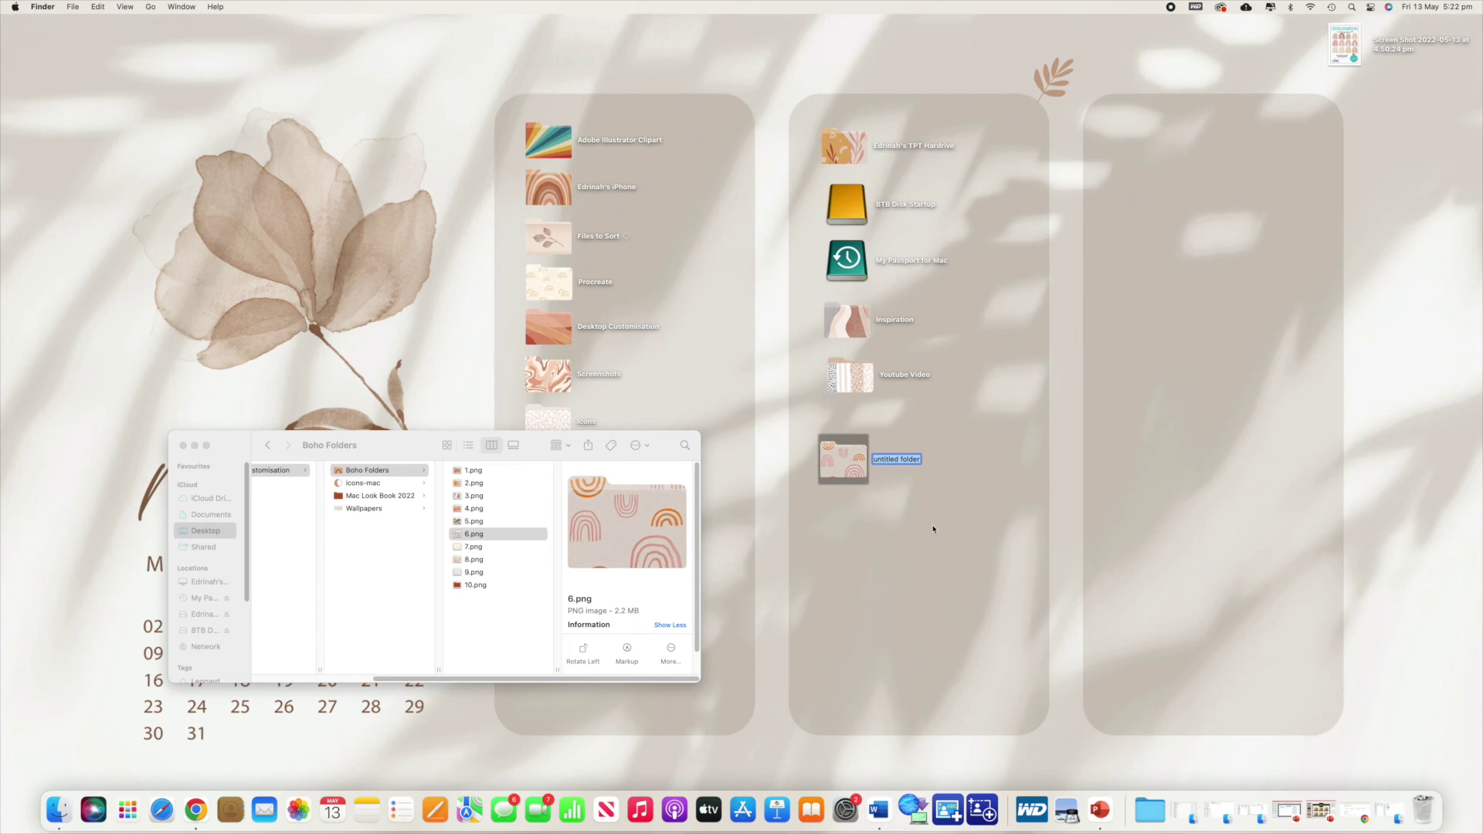
{"action": "type", "text": "Clipart Folder"}
{"action": "key", "text": "Return"}
Open Clipart Folder and create a new folder inside it
{"action": "key", "text": "cmd+o"}
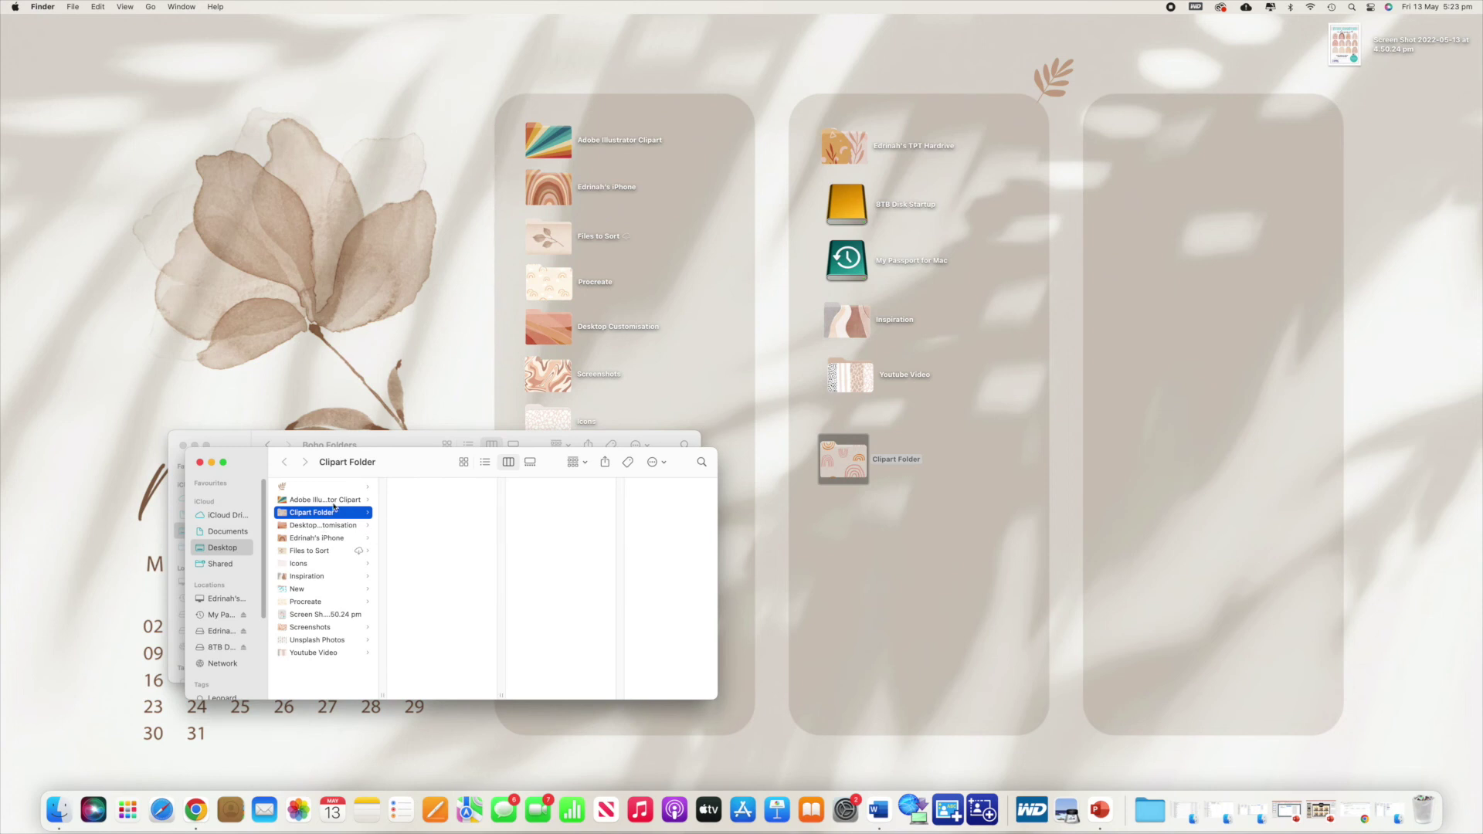
{"action": "right_click", "coordinate": [423, 509]}
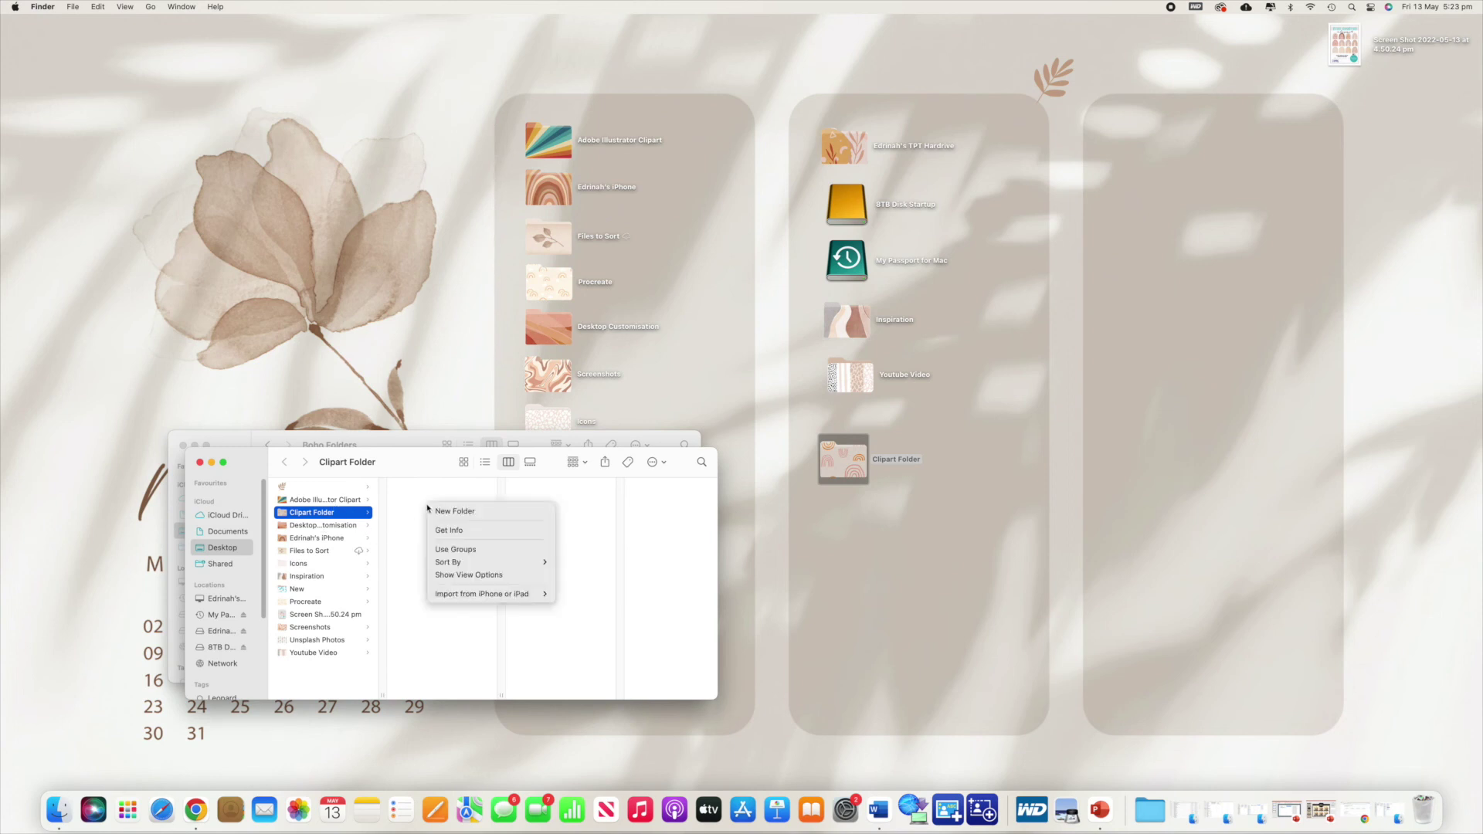
{"action": "left_click", "coordinate": [445, 508]}
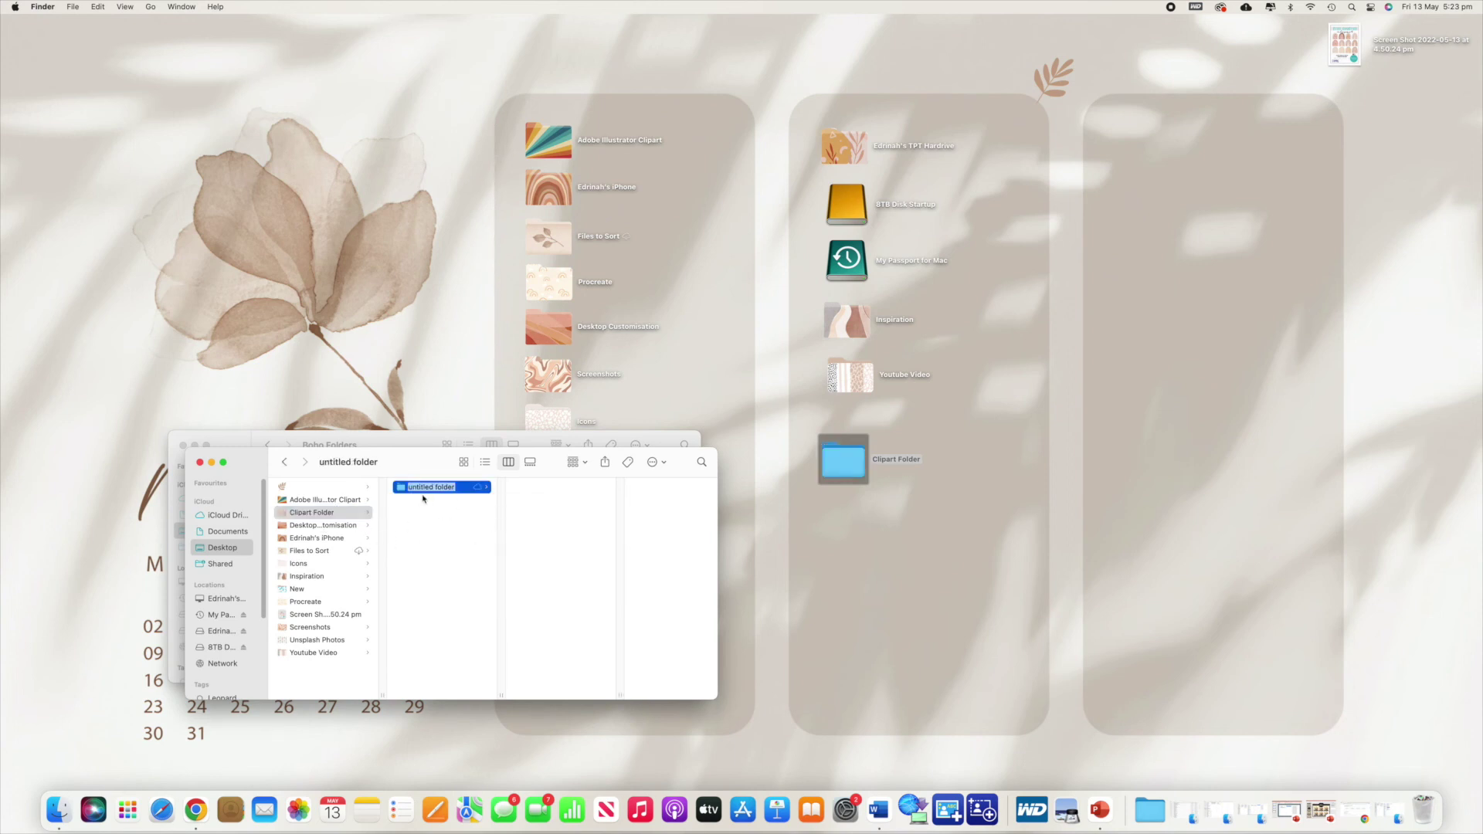
Paste the copied rainbow pattern as the icon of the untitled subfolder in Clipart Folder through its Info window
{"action": "left_click", "coordinate": [405, 494]}
{"action": "right_click", "coordinate": [405, 491]}
{"action": "left_click", "coordinate": [426, 546]}
{"action": "left_click", "coordinate": [23, 60]}
{"action": "left_click", "coordinate": [98, 7]}
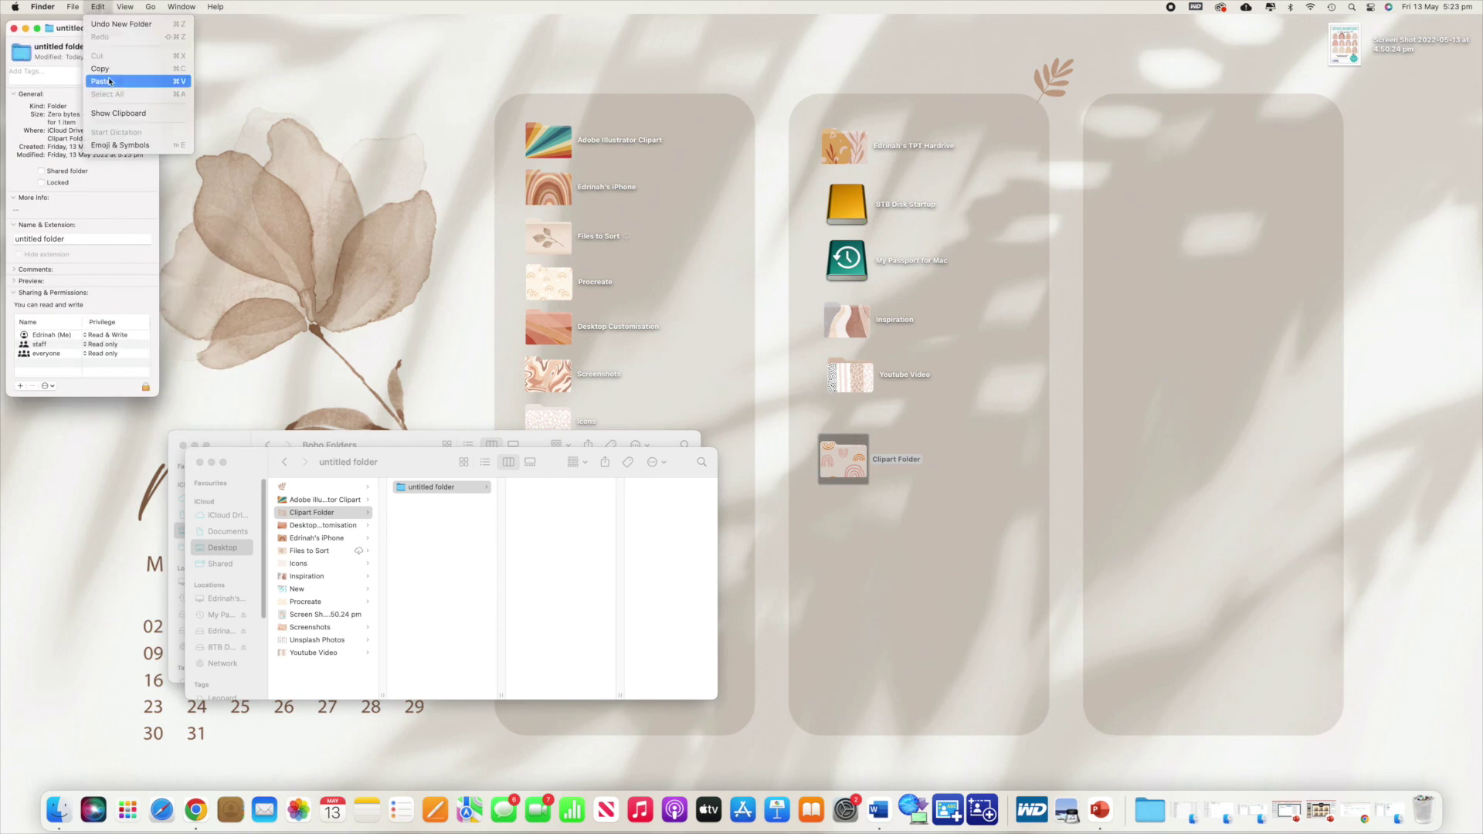
{"action": "left_click", "coordinate": [121, 96]}
{"action": "left_click", "coordinate": [430, 522]}
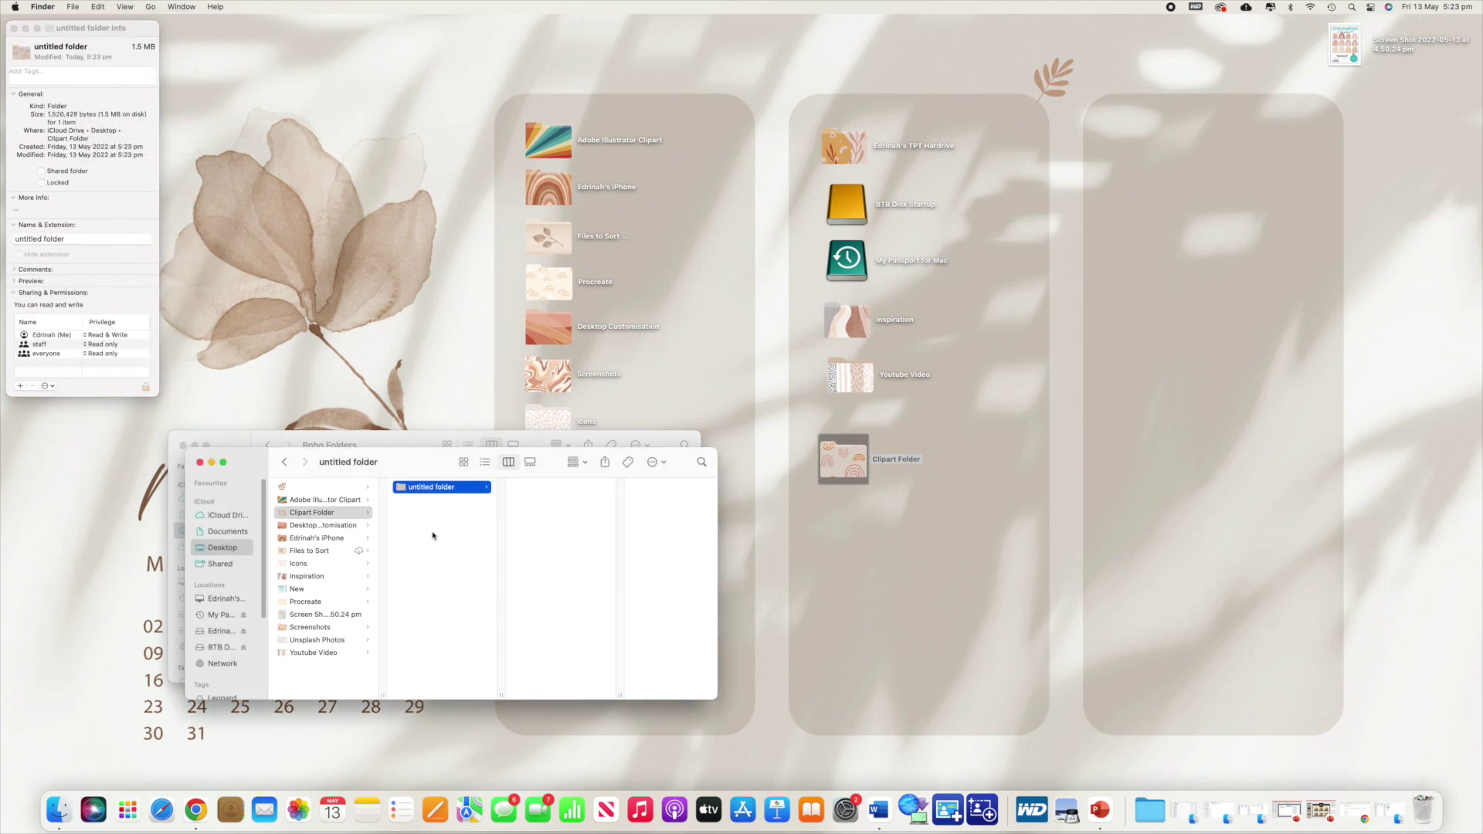
{"action": "left_click", "coordinate": [431, 514]}
{"action": "left_click", "coordinate": [416, 488]}
{"action": "left_click", "coordinate": [442, 500]}
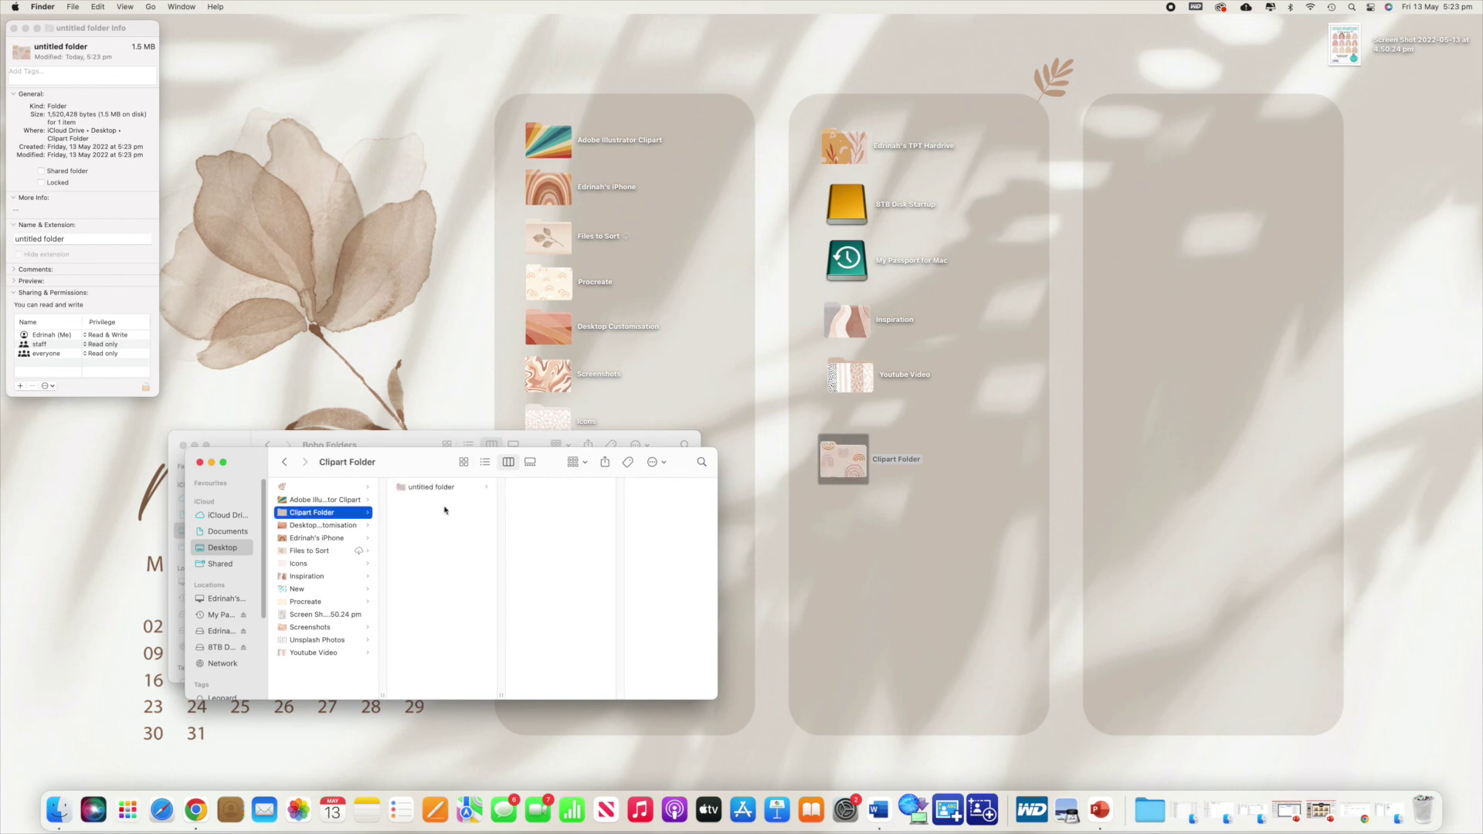
{"action": "left_click", "coordinate": [445, 490]}
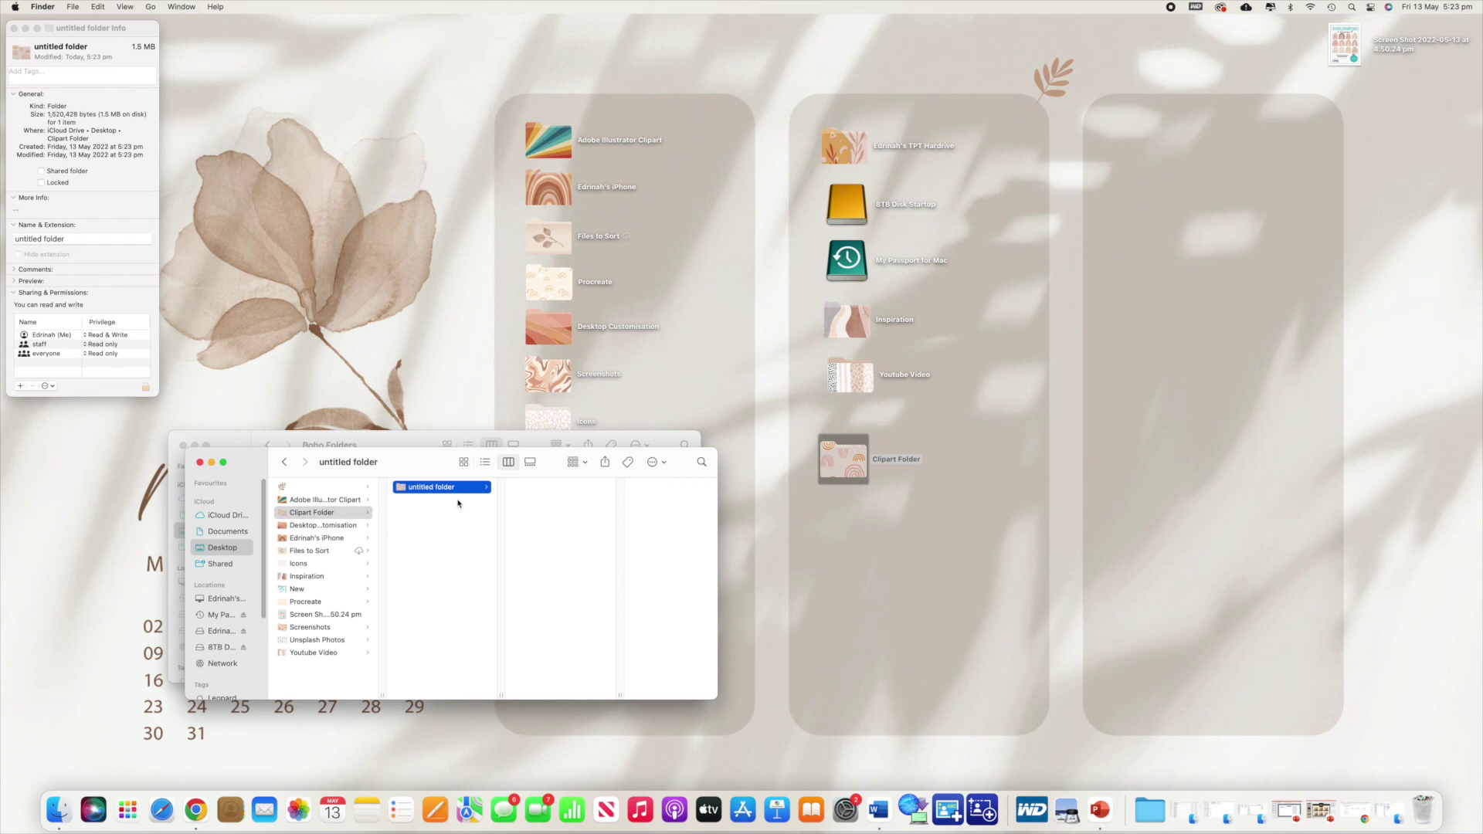
{"action": "left_click", "coordinate": [413, 523]}
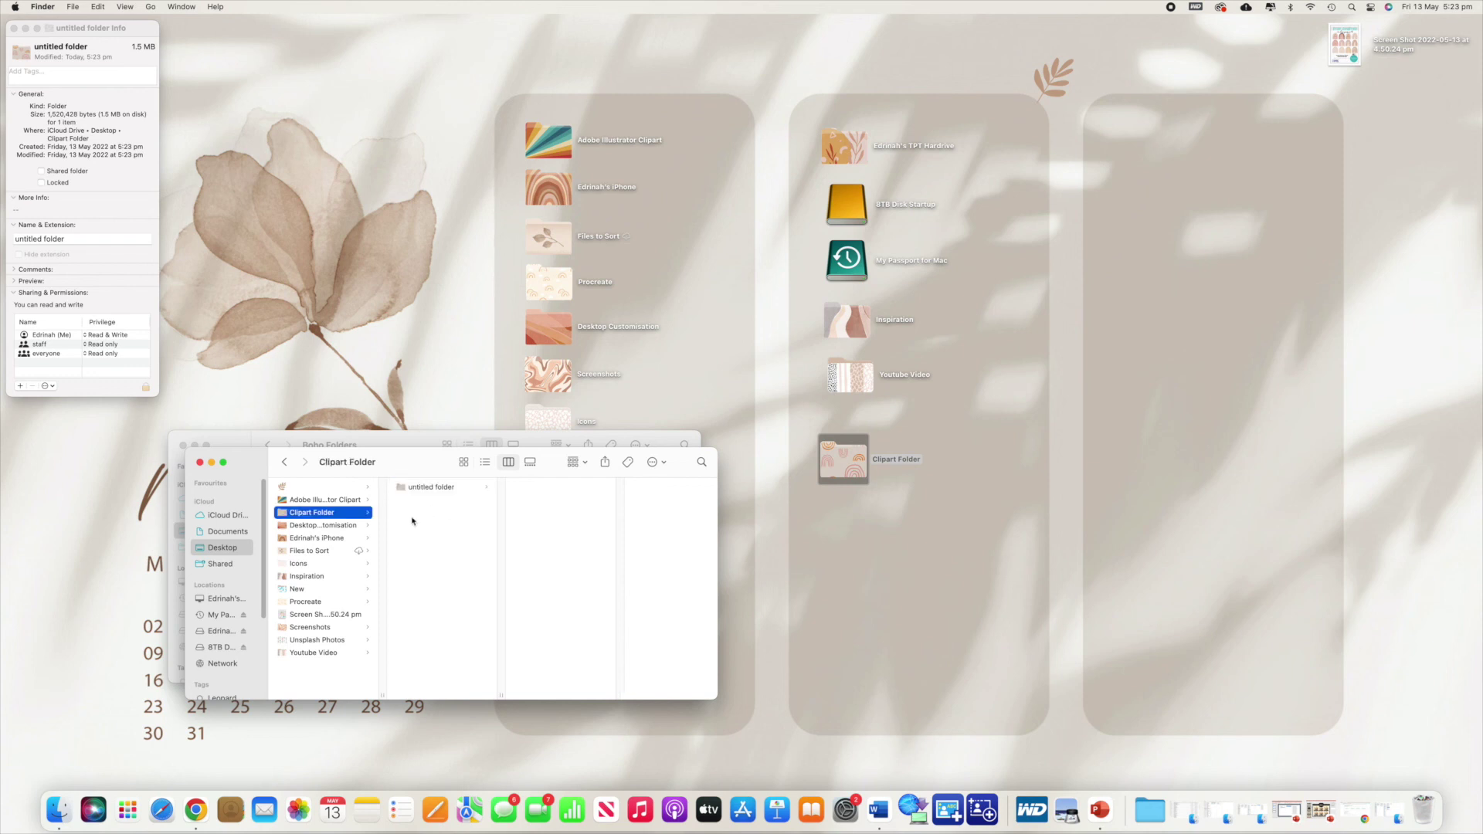
{"action": "left_click", "coordinate": [408, 490]}
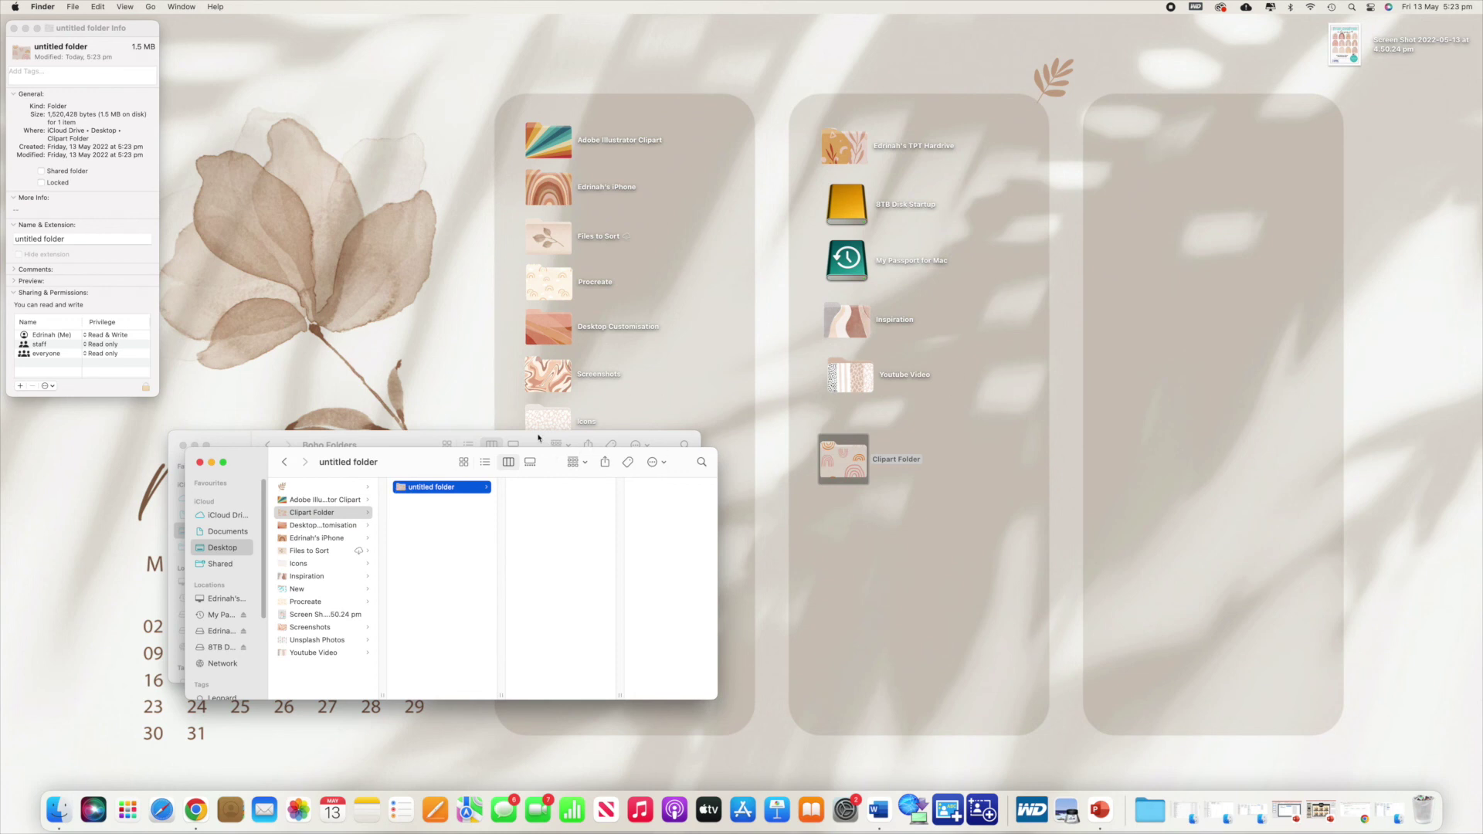
Bring up the Boho Rainbow window and select the Boho rainbow clipart 2.jpeg preview in Rainbows, SET 1 Neutrals, 2. Final, 3. Little Preview
{"action": "left_click_drag", "start_coordinate": [538, 438], "coordinate": [1208, 371]}
{"action": "left_click", "coordinate": [853, 379]}
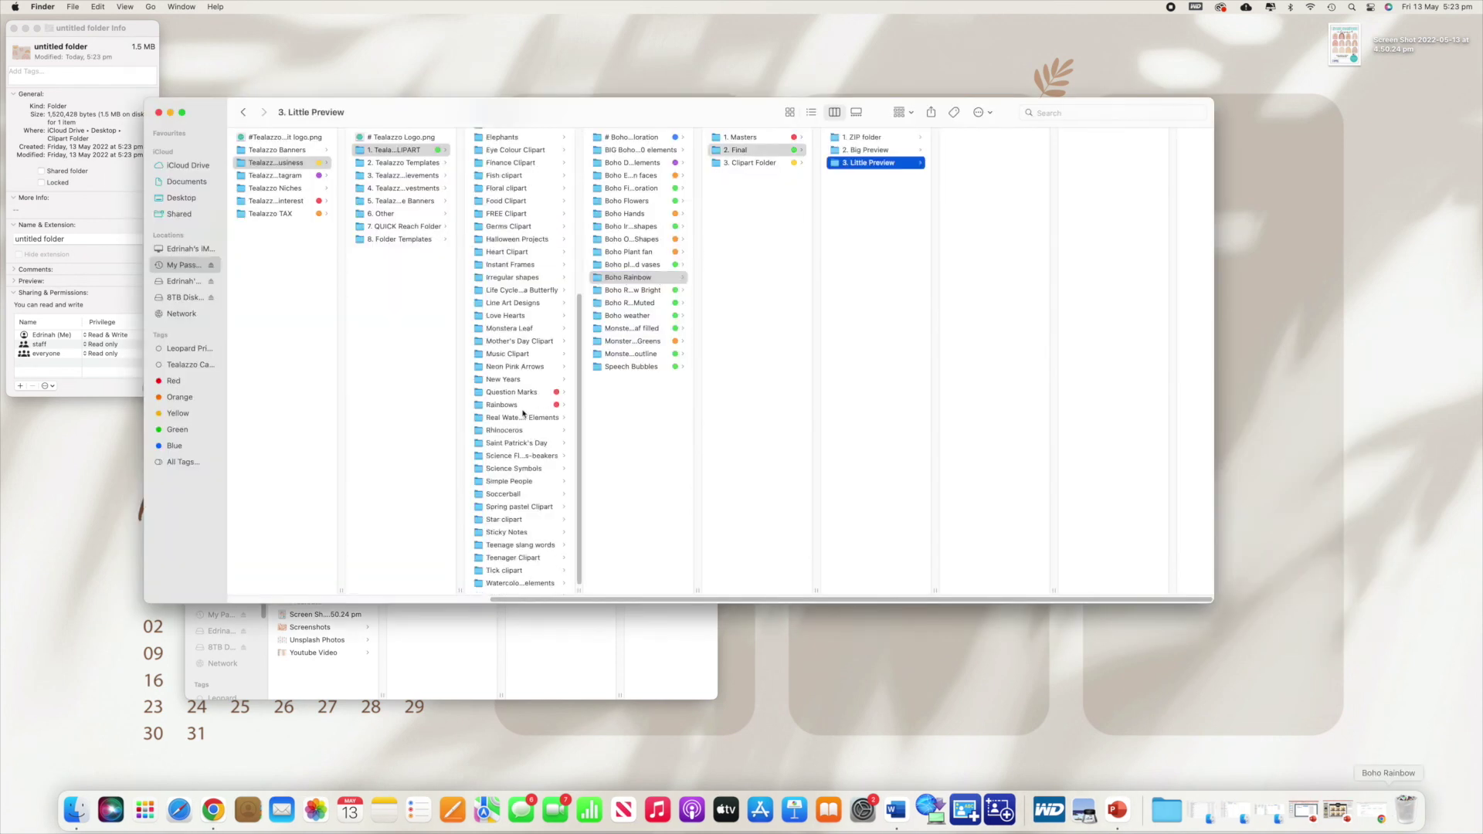
{"action": "left_click", "coordinate": [522, 407]}
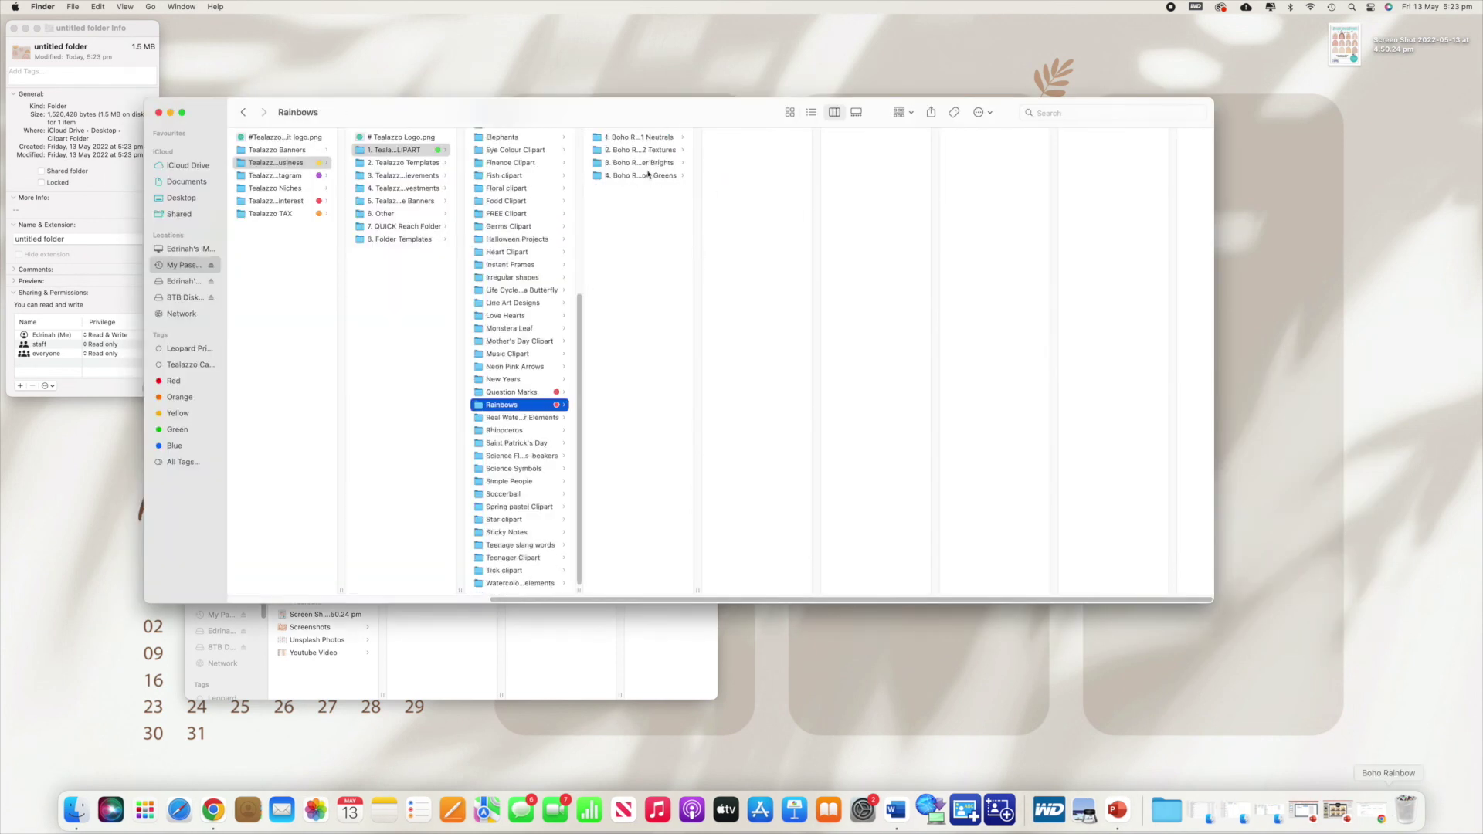
{"action": "left_click", "coordinate": [674, 137]}
{"action": "left_click", "coordinate": [759, 163]}
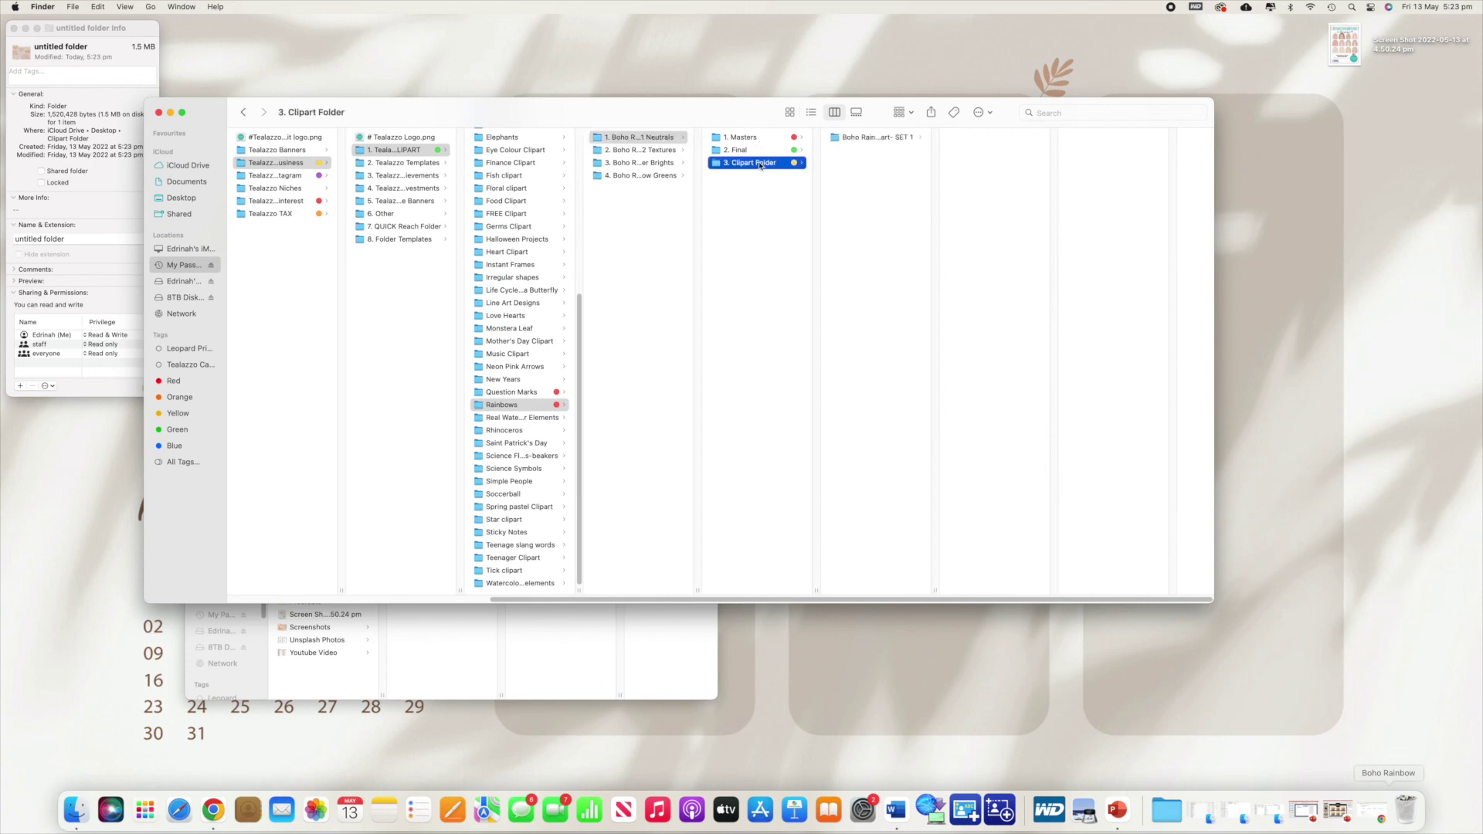
{"action": "left_click", "coordinate": [761, 151]}
{"action": "left_click", "coordinate": [873, 163]}
{"action": "left_click", "coordinate": [997, 138]}
{"action": "left_click", "coordinate": [1108, 138]}
Open Boho rainbow clipart 2.jpeg in Preview, copy the image and close its window
{"action": "right_click", "coordinate": [997, 139]}
{"action": "left_click", "coordinate": [1004, 147]}
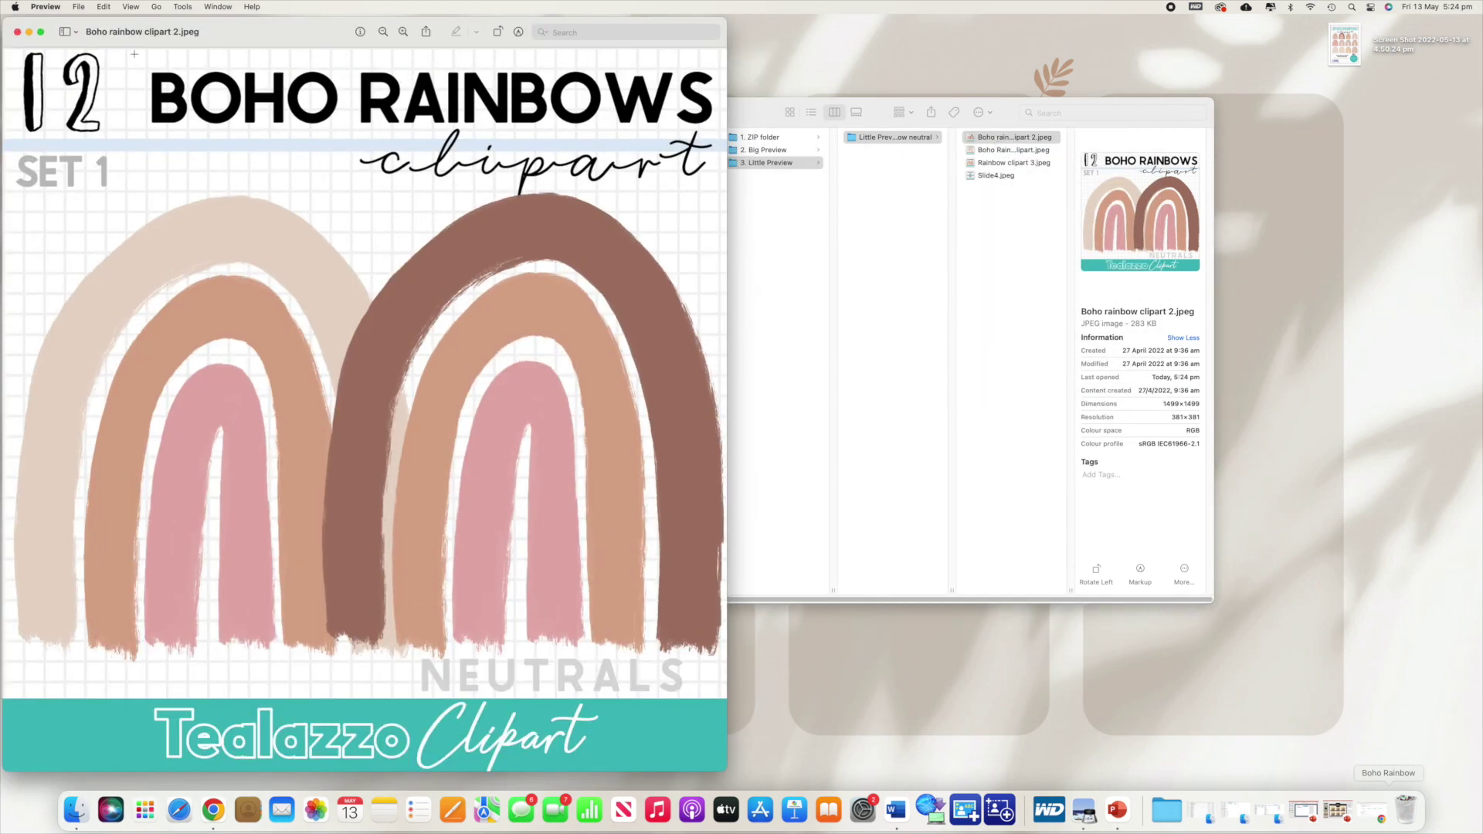
{"action": "left_click", "coordinate": [104, 9]}
{"action": "left_click", "coordinate": [17, 32]}
{"action": "left_click", "coordinate": [17, 32]}
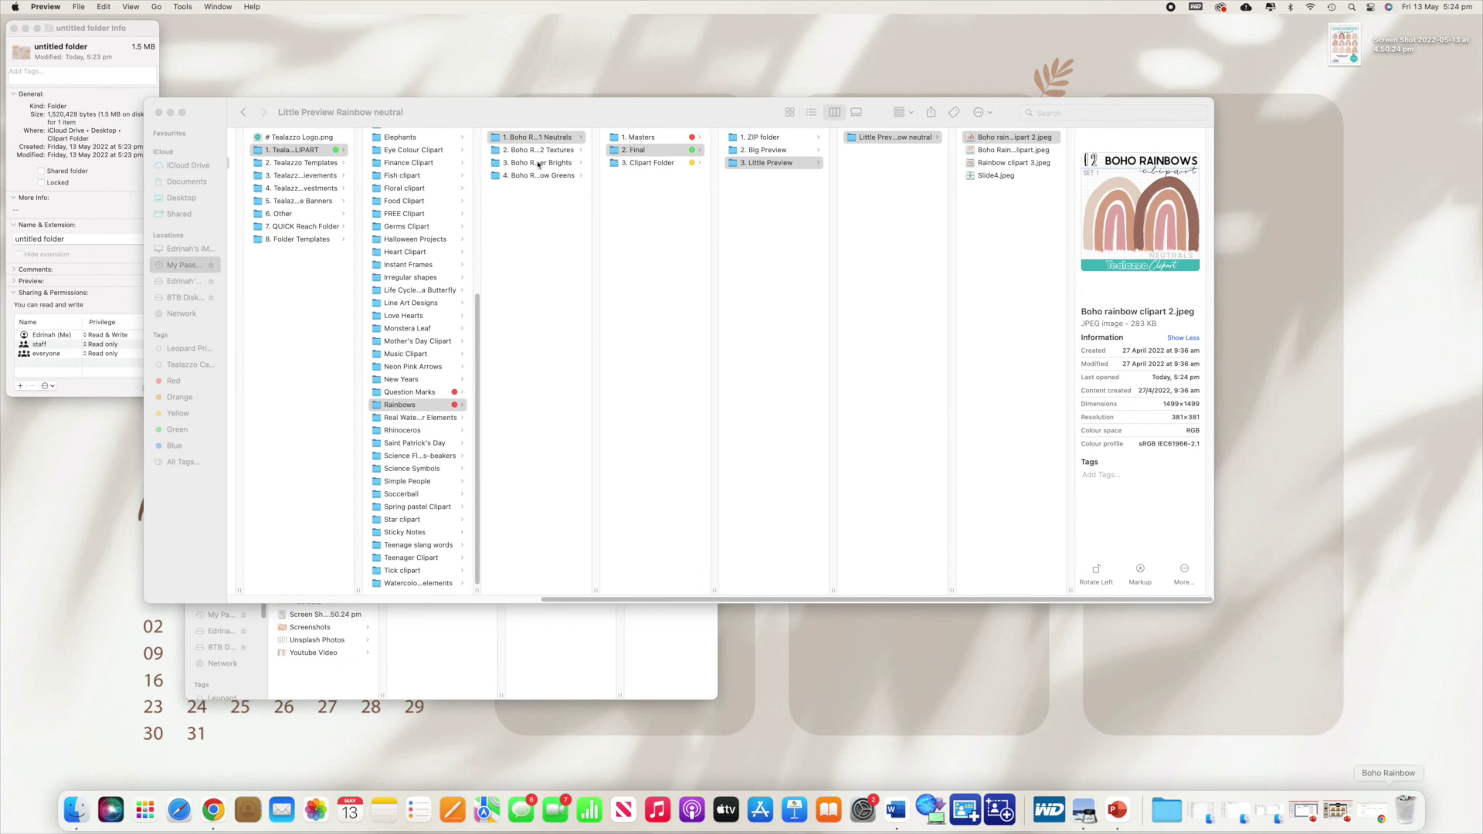
Paste the copied neutral rainbow image as the icon of the 1. Boho Rainbows SET 1 Neutrals folder through its Info window
{"action": "left_click", "coordinate": [493, 140]}
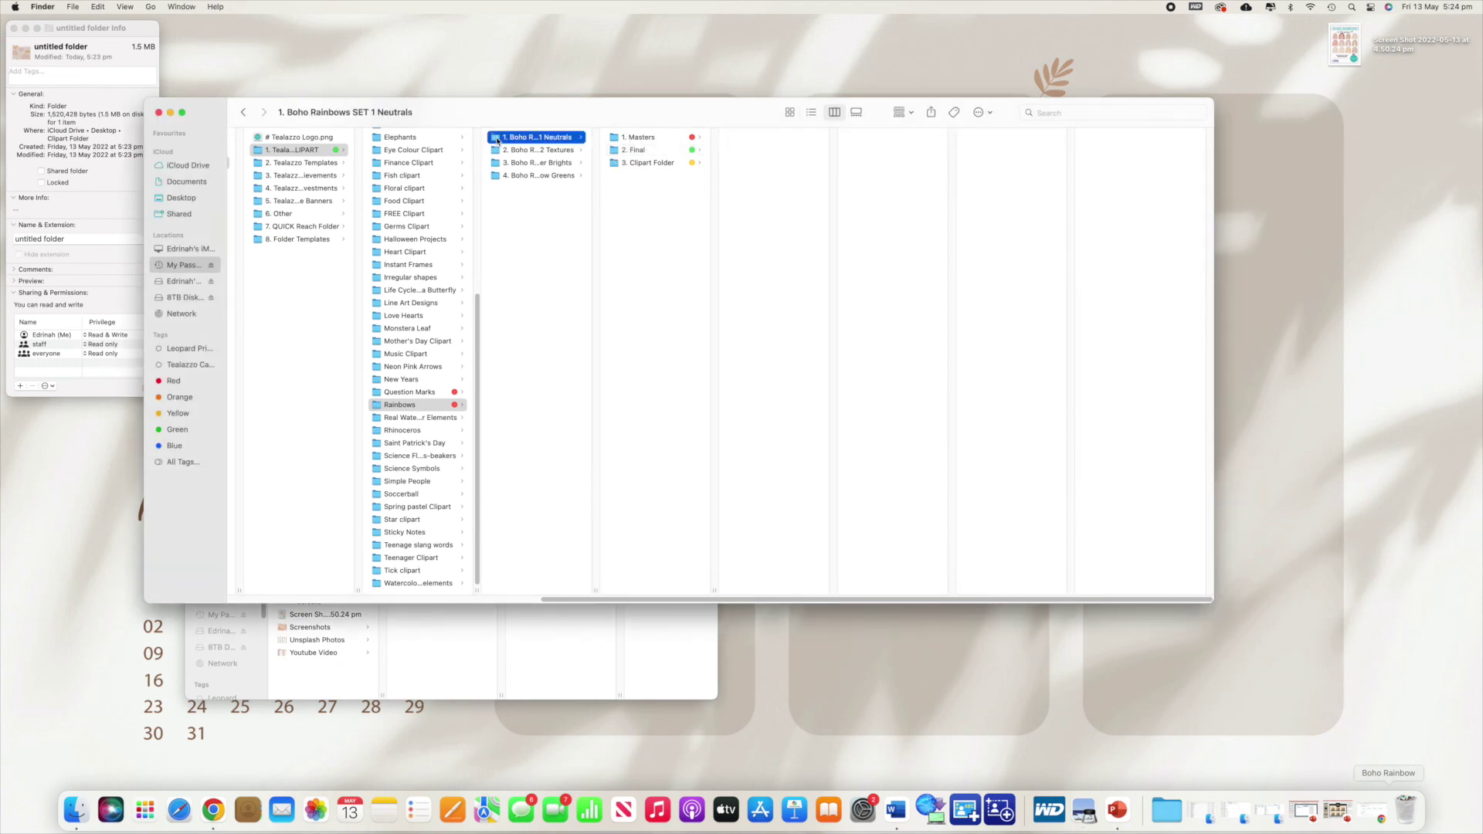
{"action": "right_click", "coordinate": [497, 141]}
{"action": "left_click", "coordinate": [520, 183]}
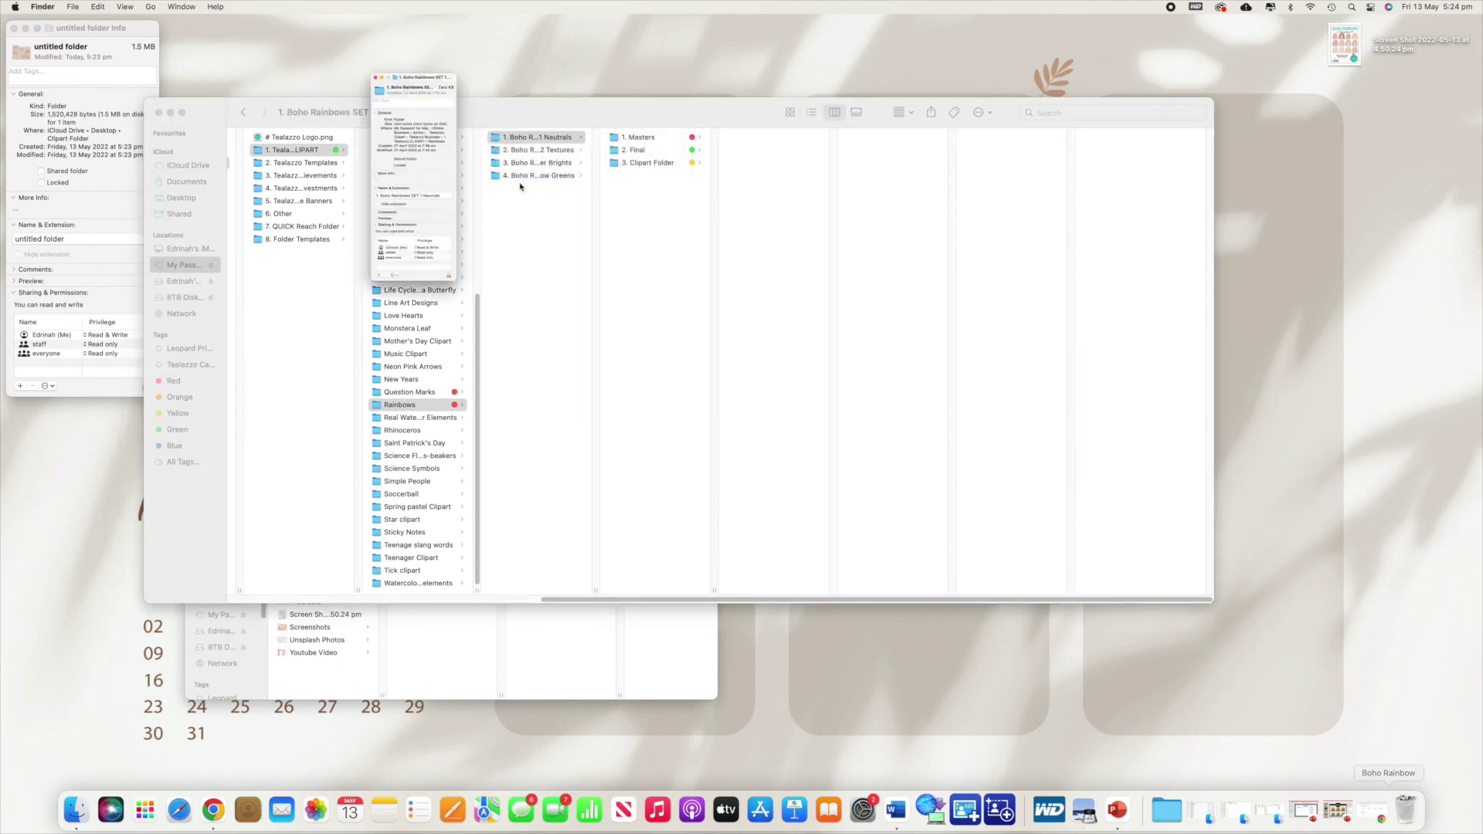
{"action": "left_click", "coordinate": [103, 9]}
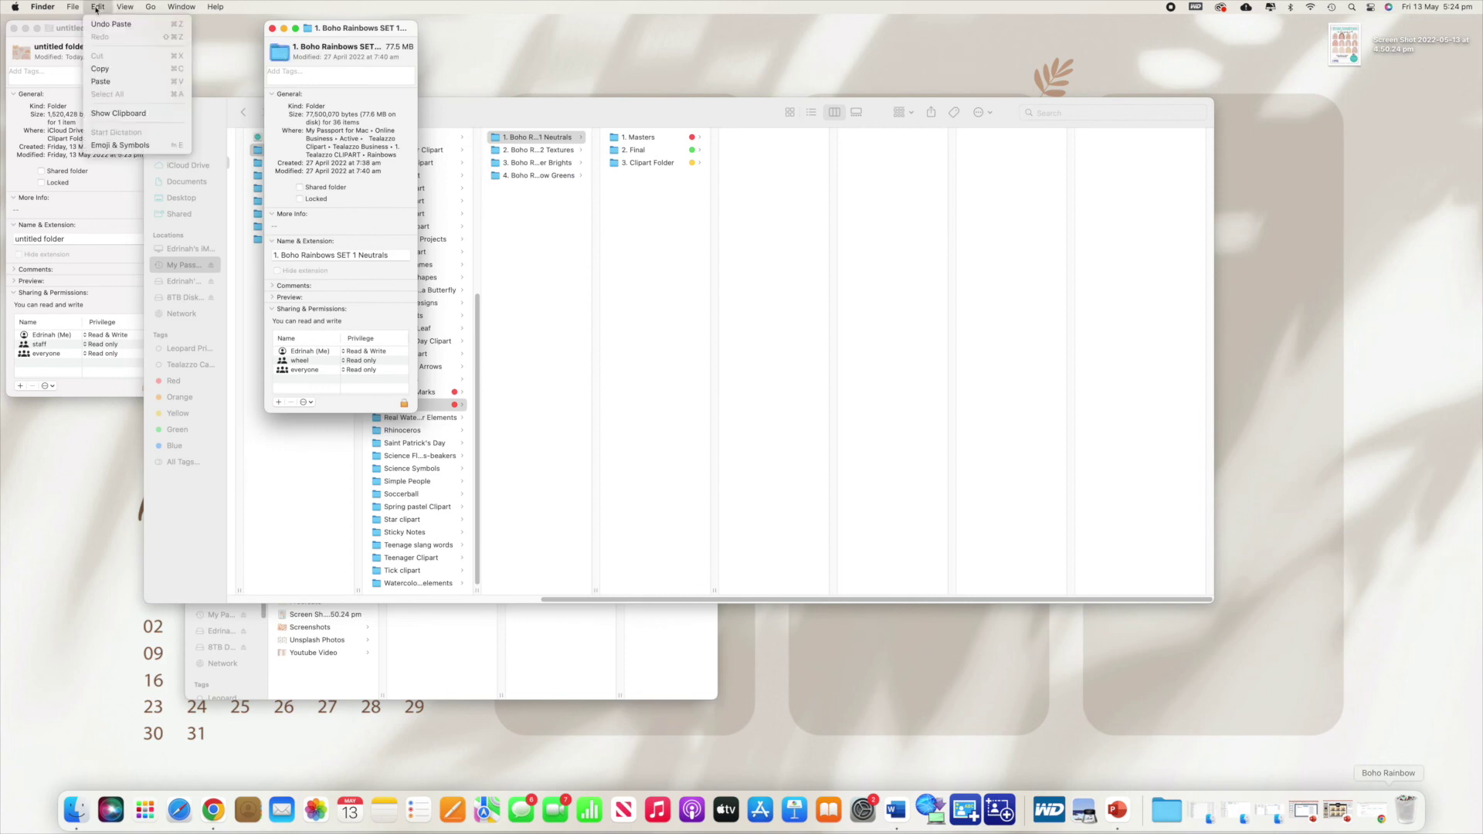
{"action": "left_click", "coordinate": [112, 81]}
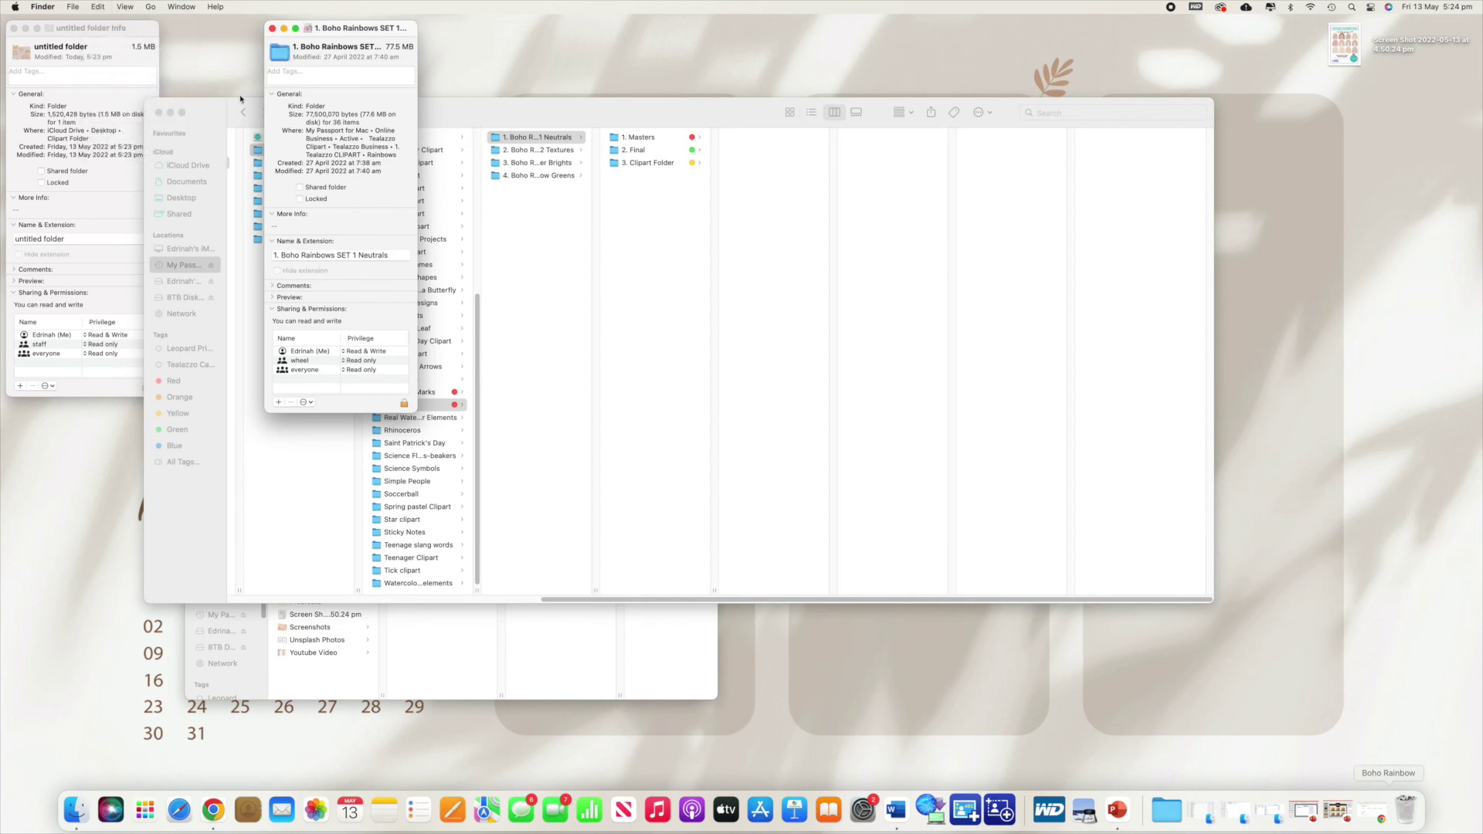
{"action": "left_click", "coordinate": [547, 206]}
{"action": "left_click", "coordinate": [579, 224]}
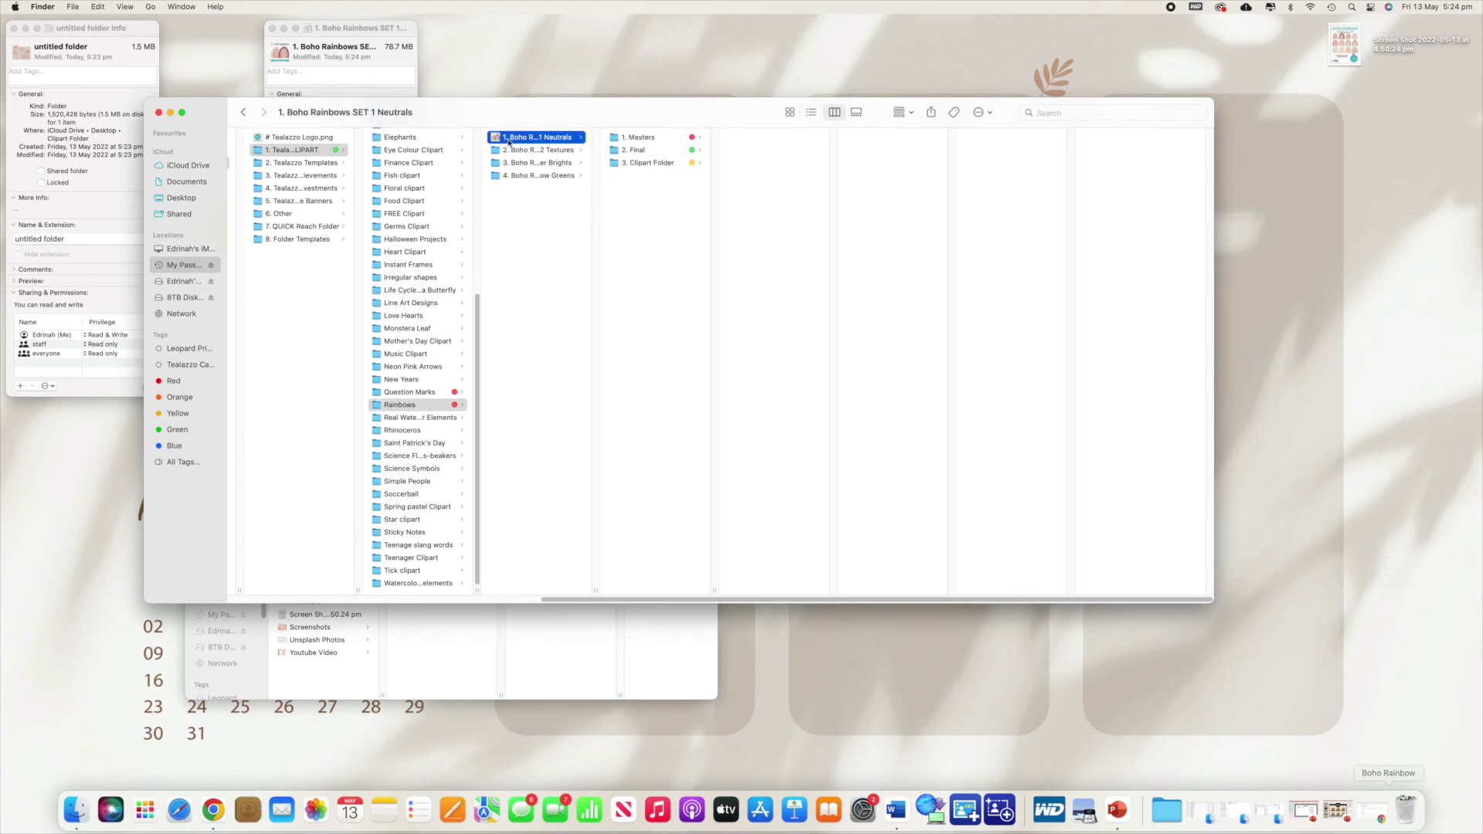
Open Slide2.jpeg from the 3. Little Preview folder of 2. Boho Rainbows SET 2 Textures in Preview, copy the image and close its window
{"action": "left_click", "coordinate": [546, 151]}
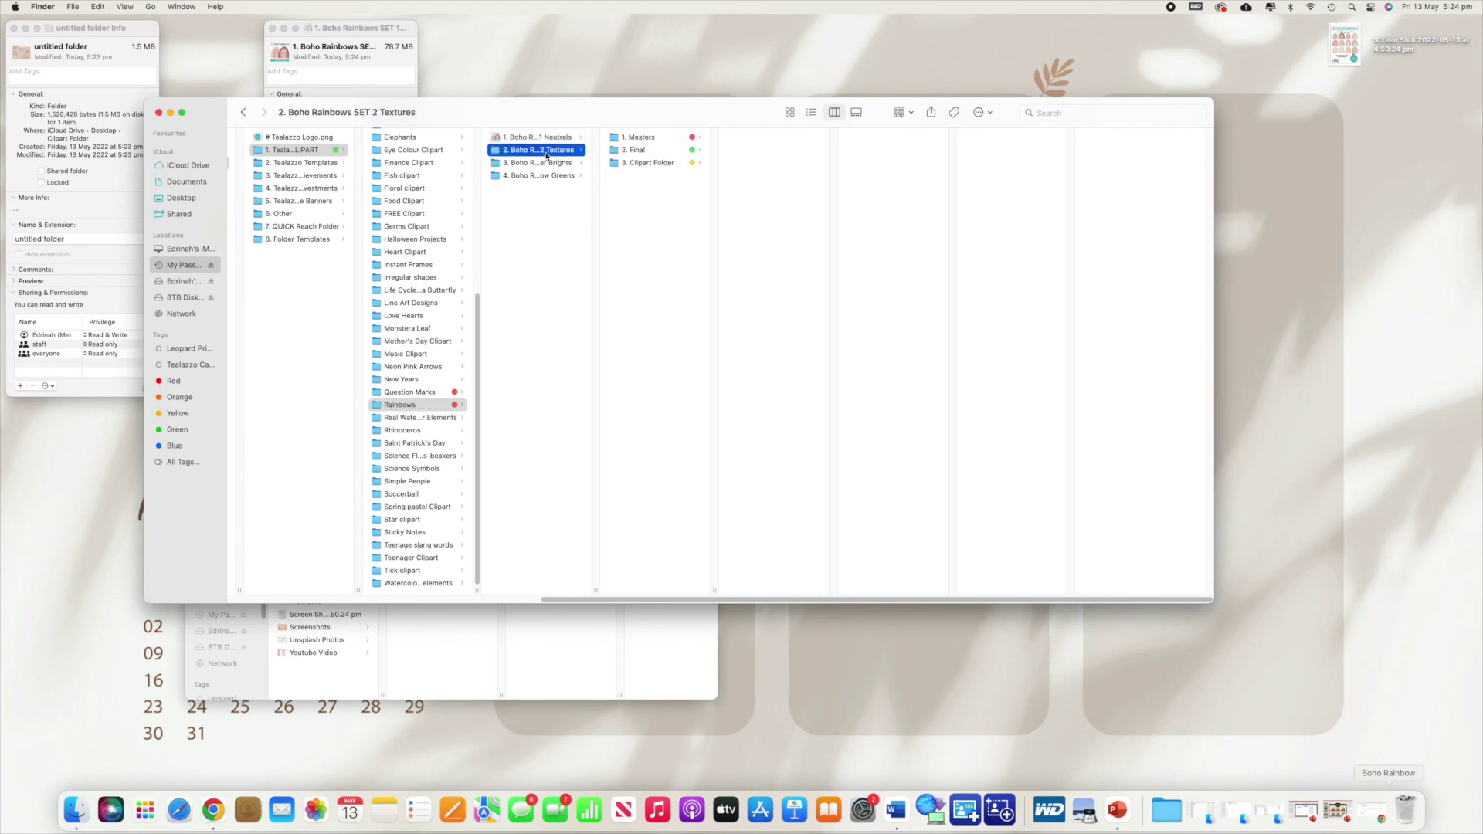
{"action": "left_click", "coordinate": [655, 161]}
{"action": "left_click", "coordinate": [782, 137]}
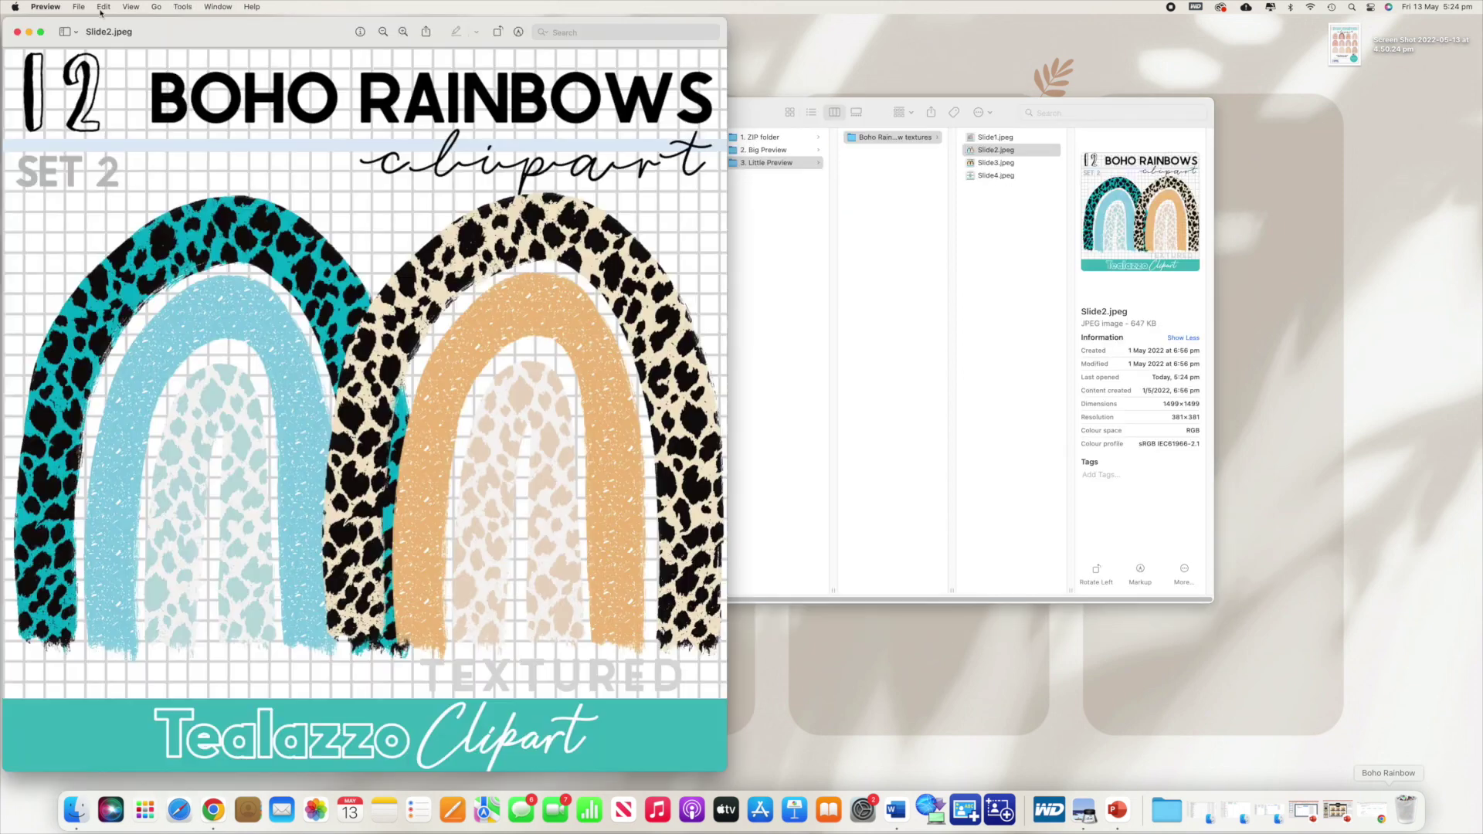
{"action": "left_click", "coordinate": [103, 7]}
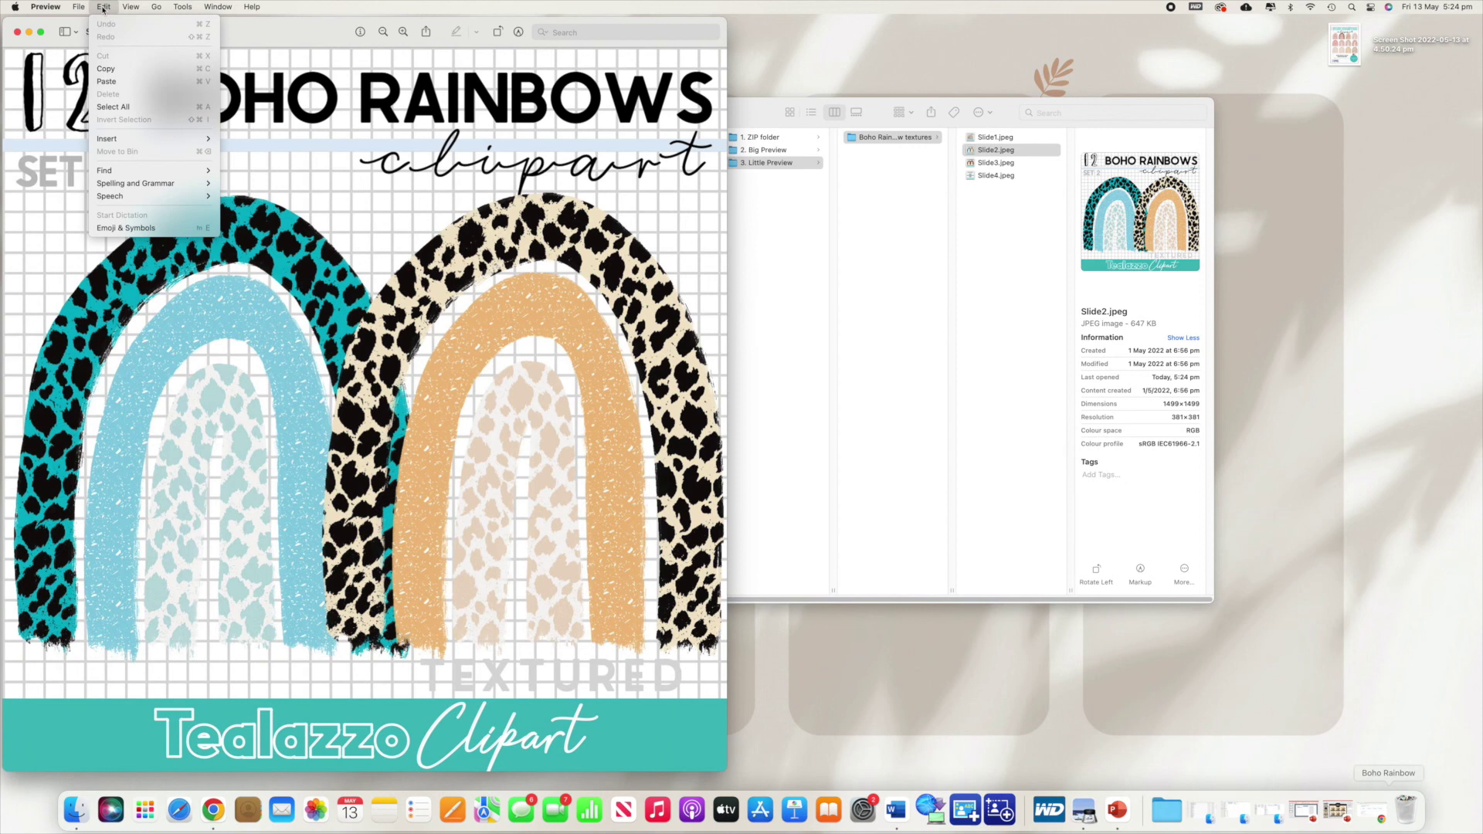
{"action": "left_click", "coordinate": [113, 75]}
{"action": "left_click", "coordinate": [17, 32]}
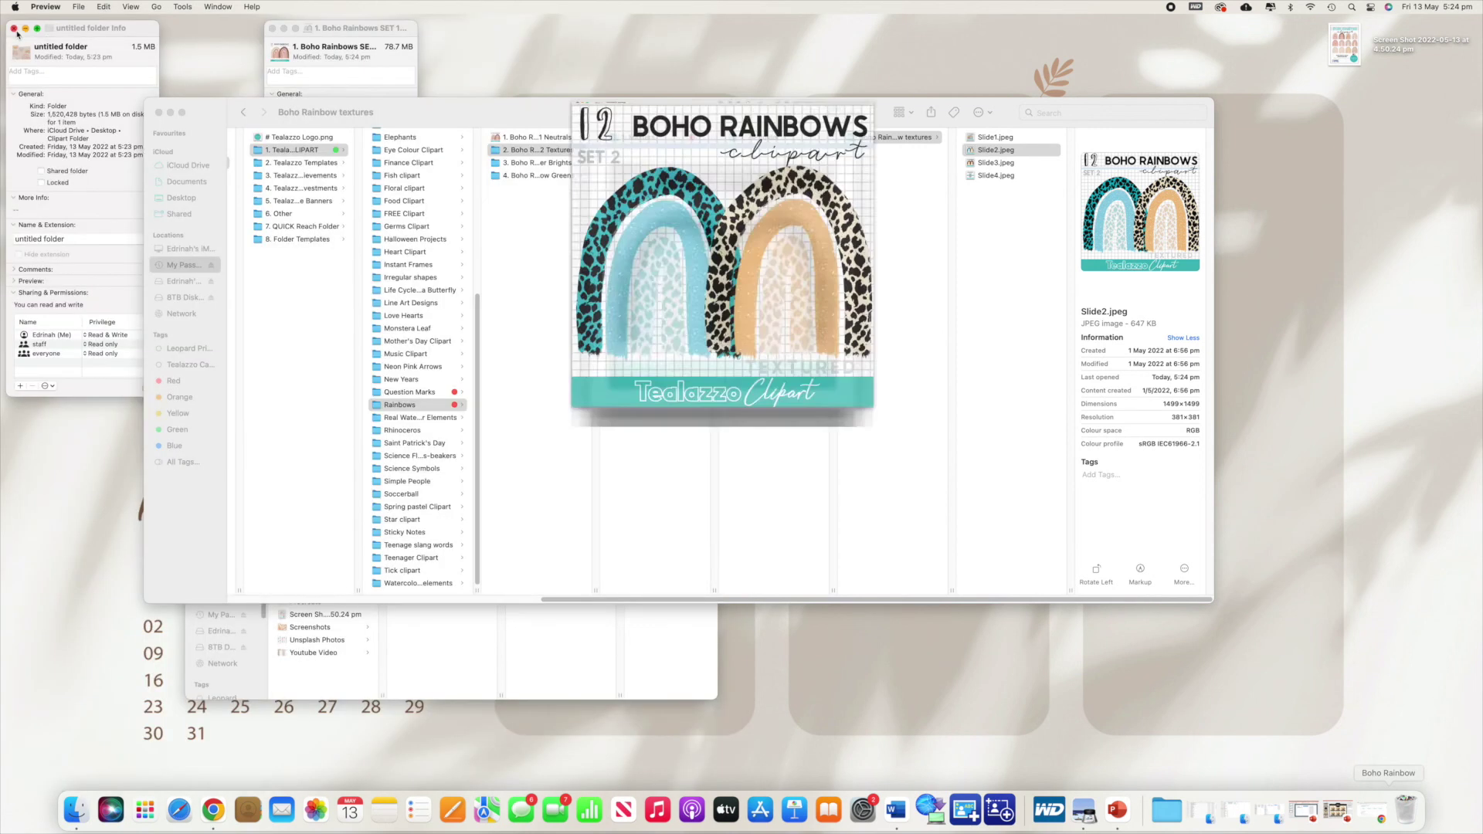
Paste the copied Slide2.jpeg image as the icon of the 2. Boho Rainbows SET 2 Textures folder through its Info window
{"action": "right_click", "coordinate": [492, 152]}
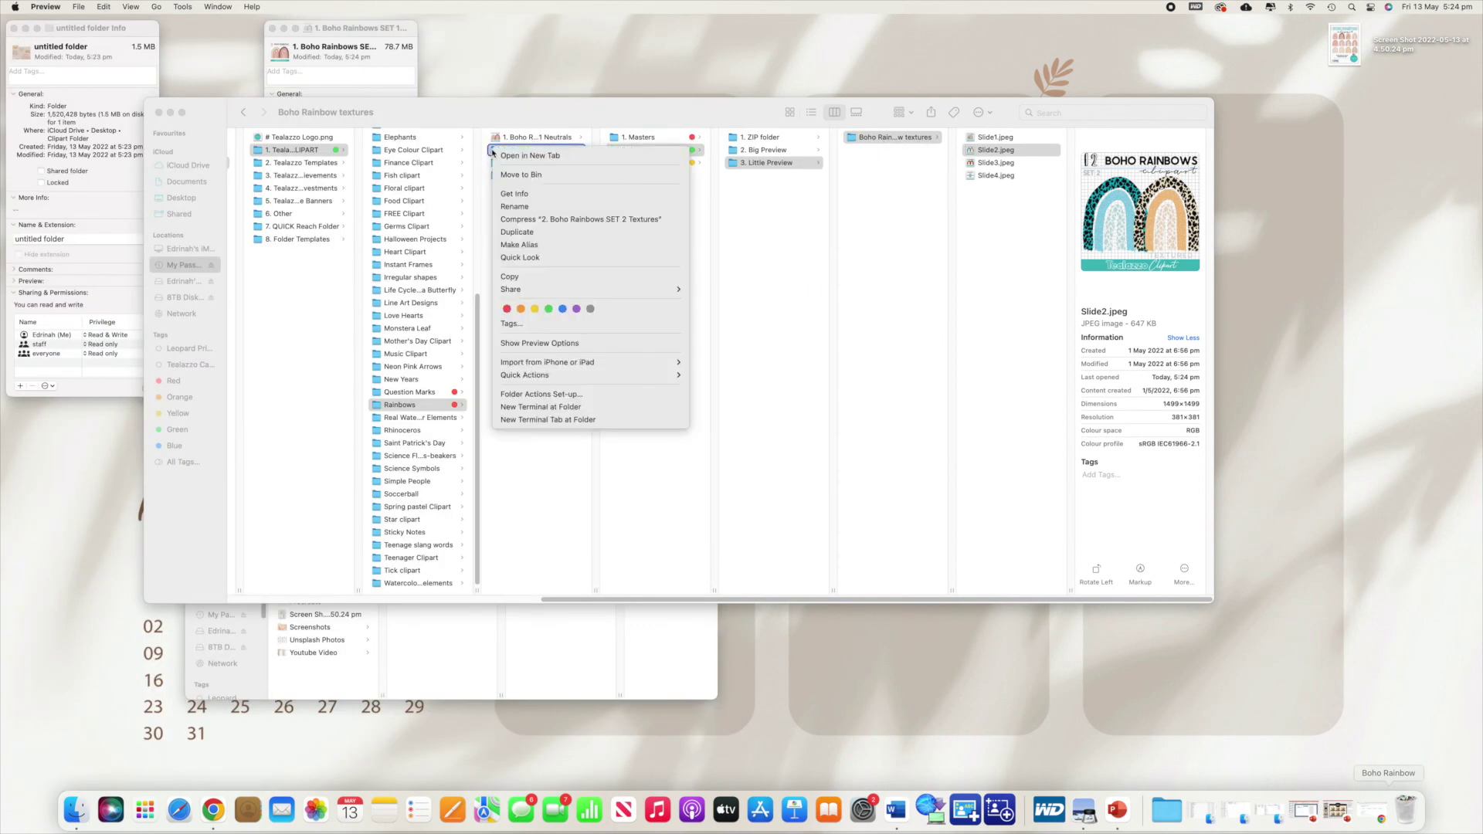
{"action": "left_click", "coordinate": [515, 194]}
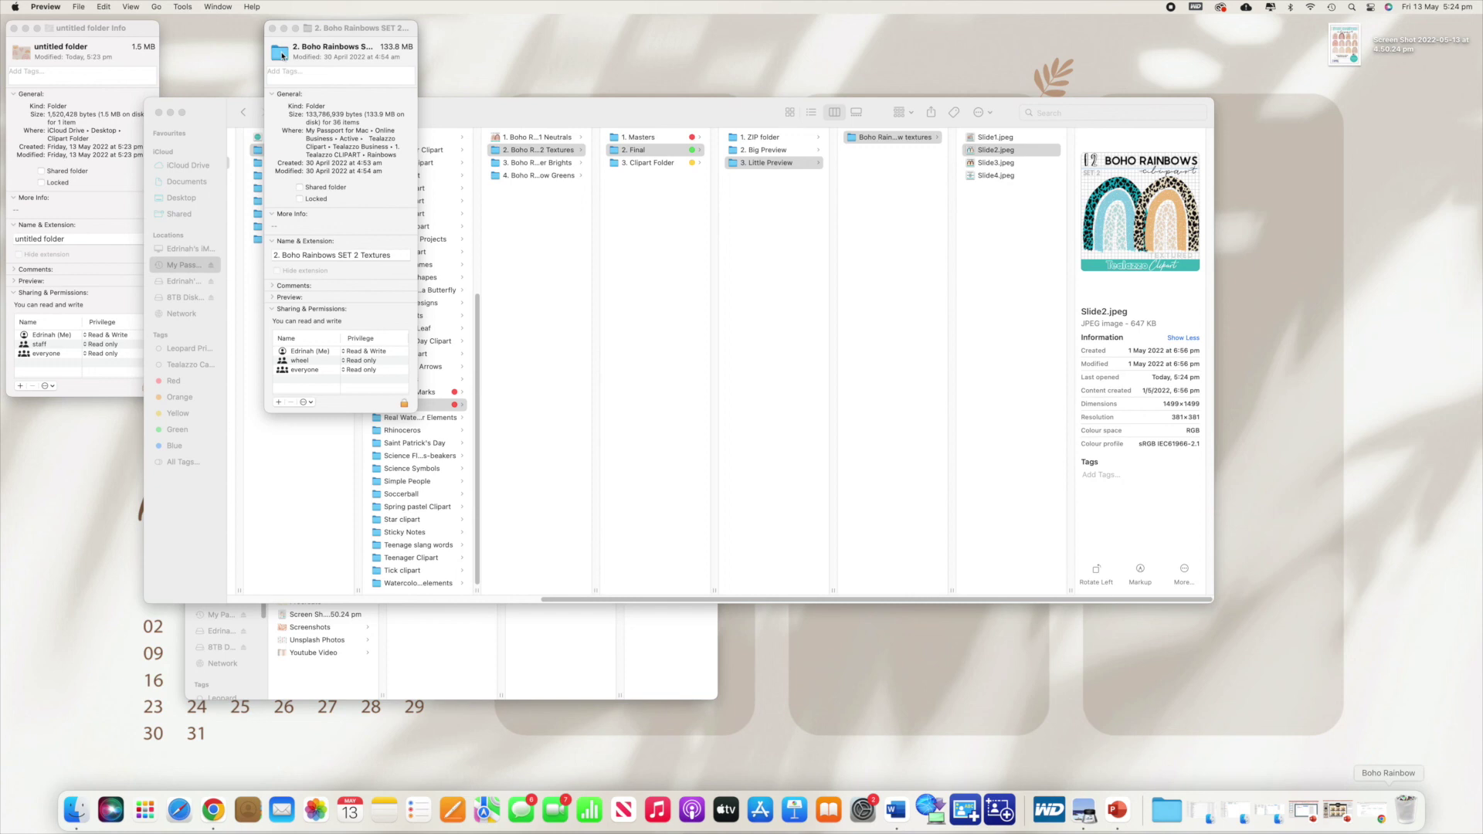
{"action": "left_click", "coordinate": [283, 56]}
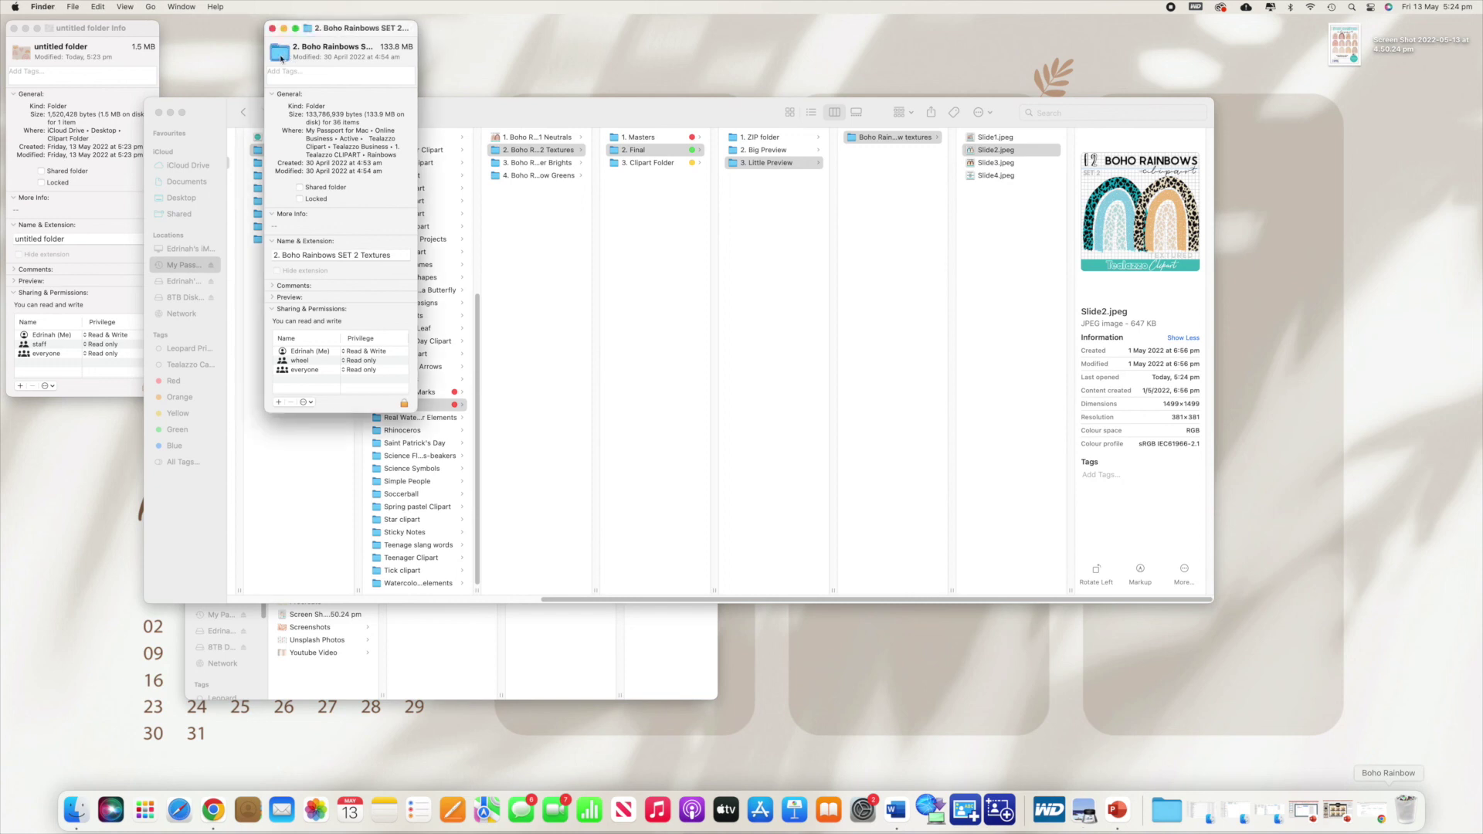
{"action": "left_click", "coordinate": [98, 10]}
{"action": "left_click", "coordinate": [116, 71]}
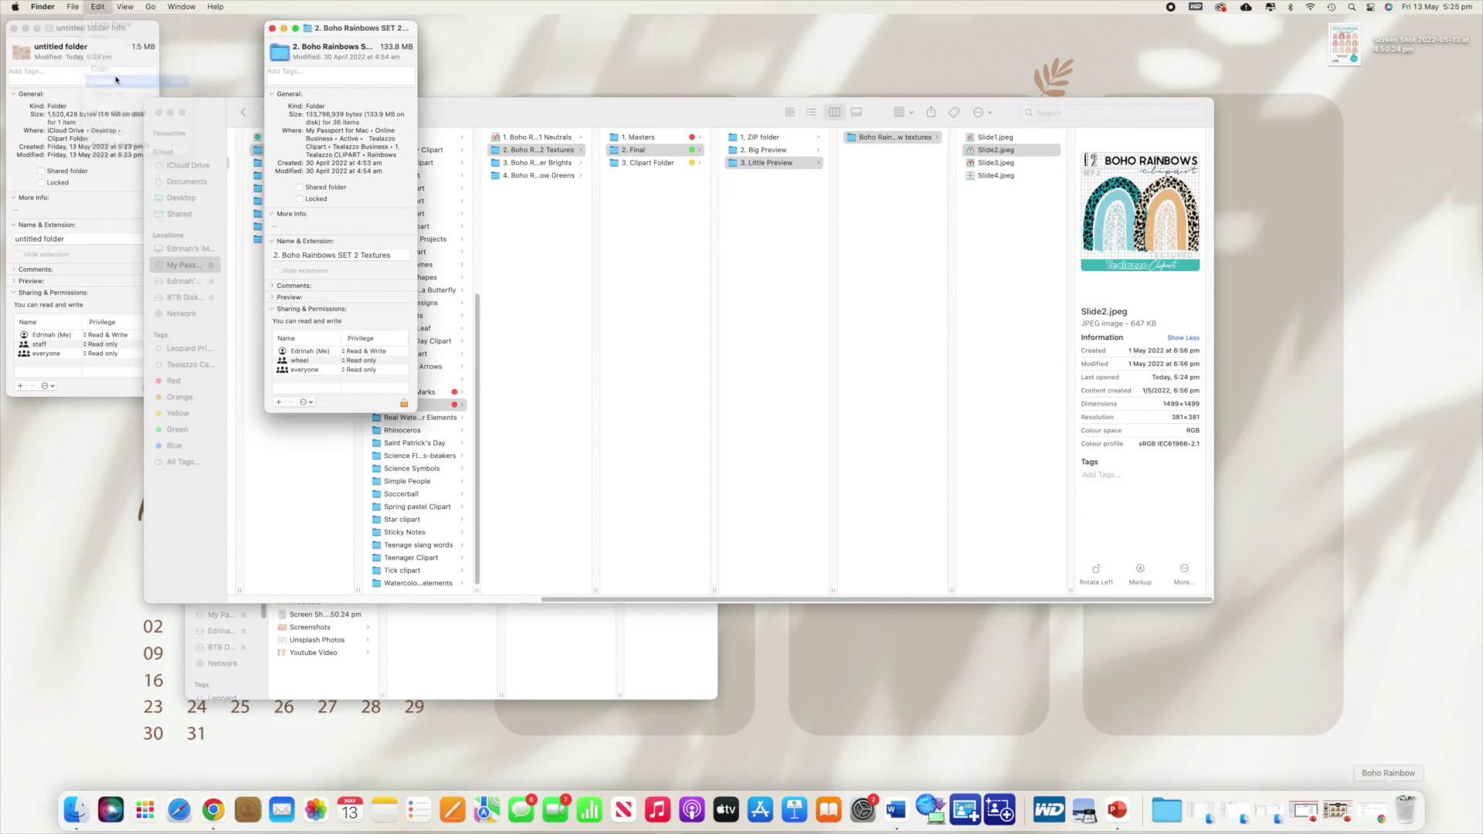
Close the SET 2 Textures Info window and open the Flower brights little preview folder in 3. Boho Rainbows SET 3 Flower Brights
{"action": "left_click", "coordinate": [272, 29]}
{"action": "left_click", "coordinate": [537, 162]}
{"action": "left_click", "coordinate": [528, 138]}
{"action": "left_click", "coordinate": [531, 150]}
{"action": "left_click", "coordinate": [537, 163]}
{"action": "left_click", "coordinate": [634, 151]}
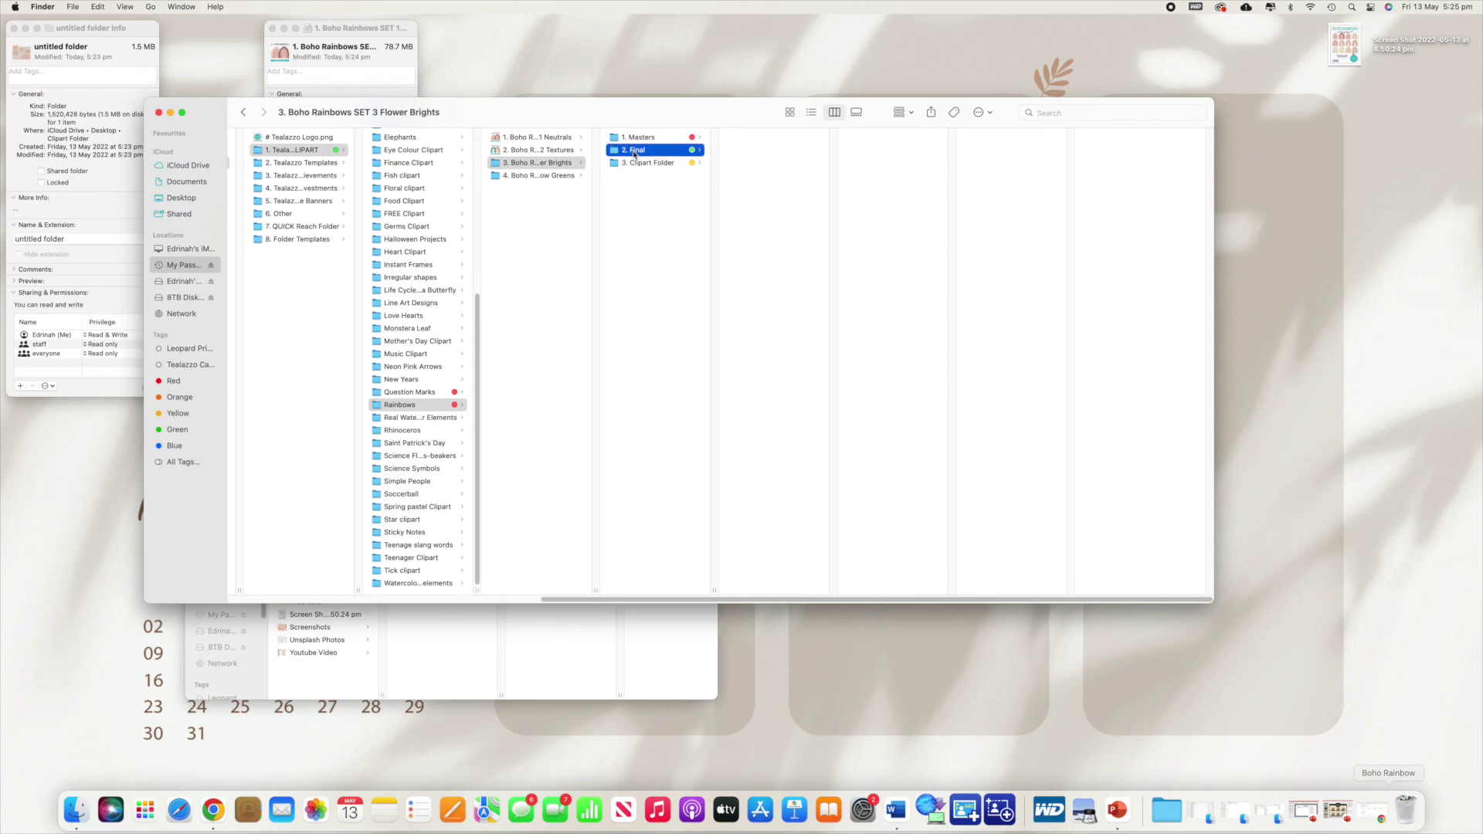
{"action": "left_click", "coordinate": [767, 163]}
{"action": "left_click", "coordinate": [867, 138]}
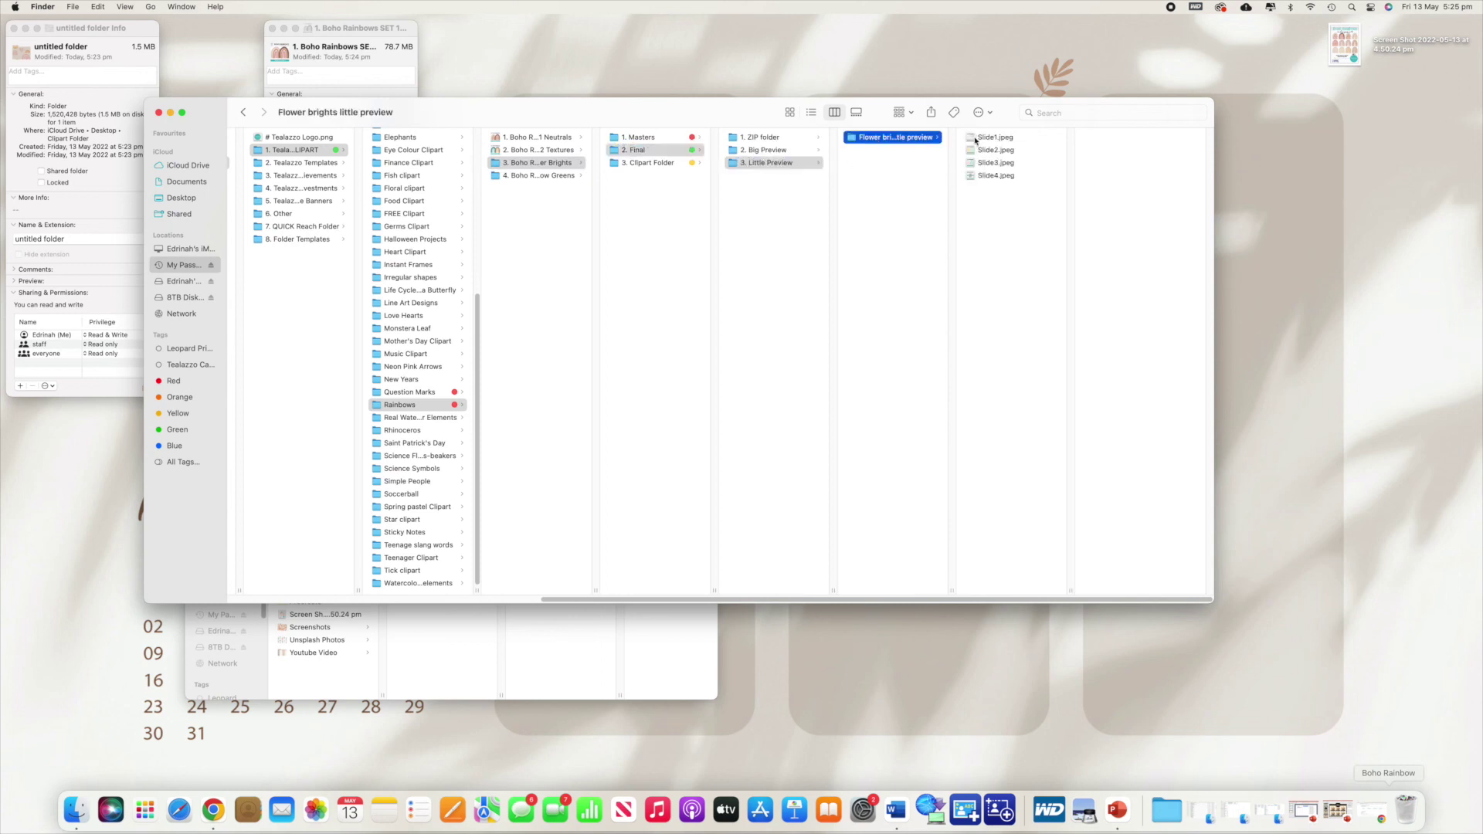
Open Slide3.jpeg from the Flower brights little preview folder in Preview, copy the image and close its window
{"action": "double_click", "coordinate": [996, 163]}
{"action": "left_click", "coordinate": [104, 7]}
{"action": "left_click", "coordinate": [106, 69]}
{"action": "key", "text": "cmd+w"}
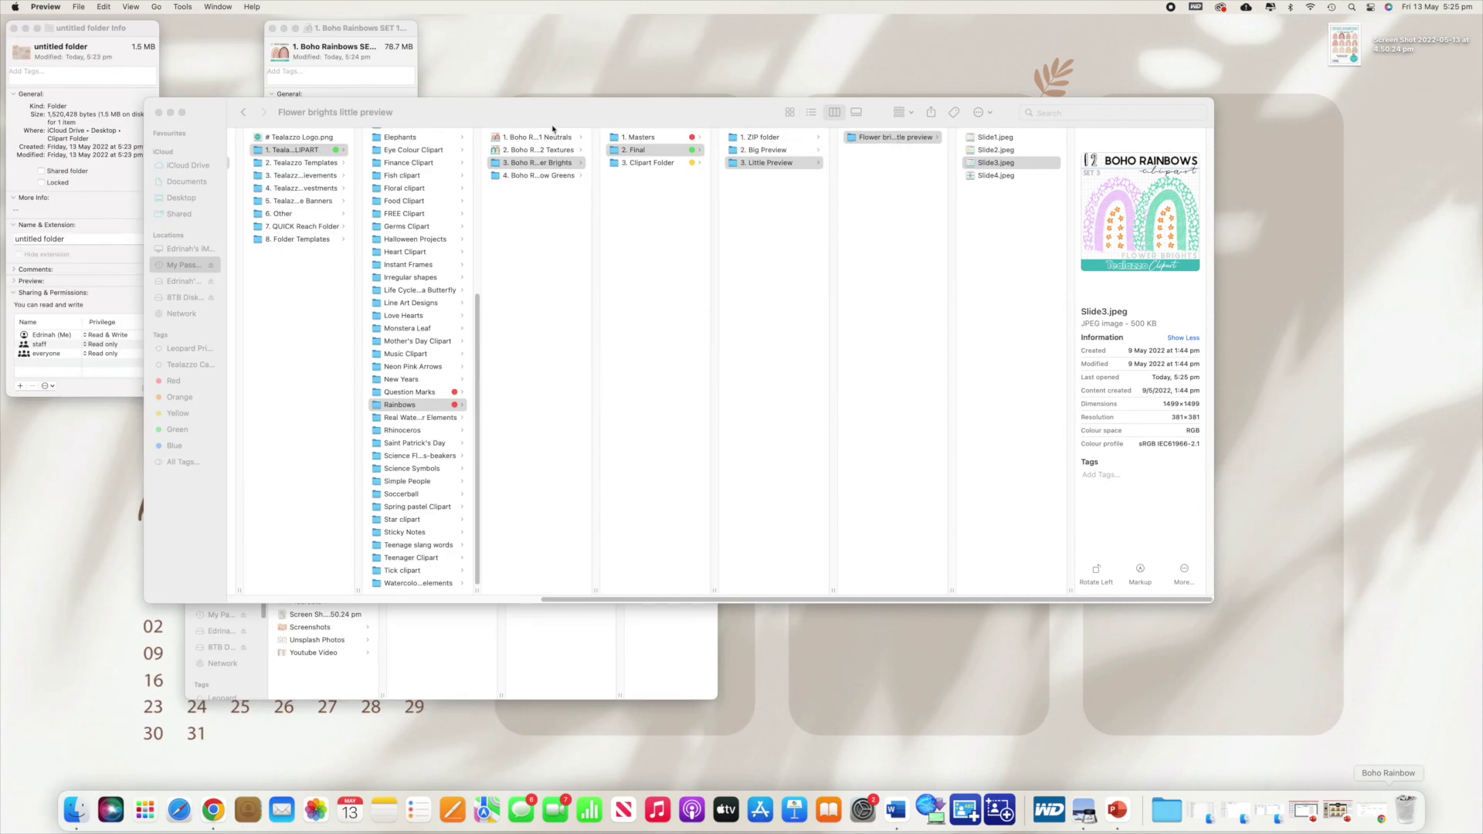
Paste the copied Slide3.jpeg image as the icon of the 3. Boho Rainbows SET 3 Flower Brights folder through its Info window
{"action": "right_click", "coordinate": [495, 167]}
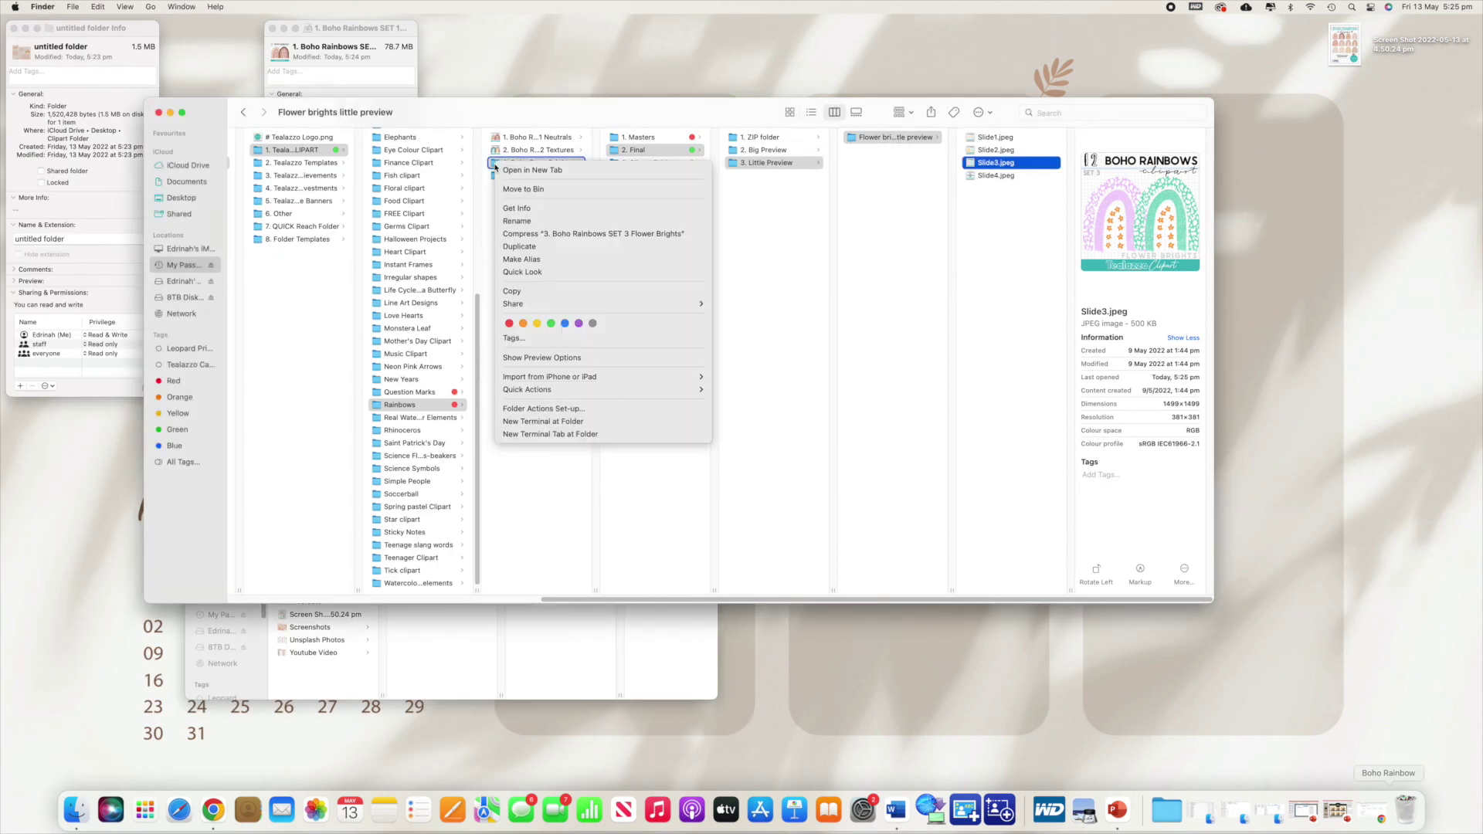
{"action": "left_click", "coordinate": [531, 210]}
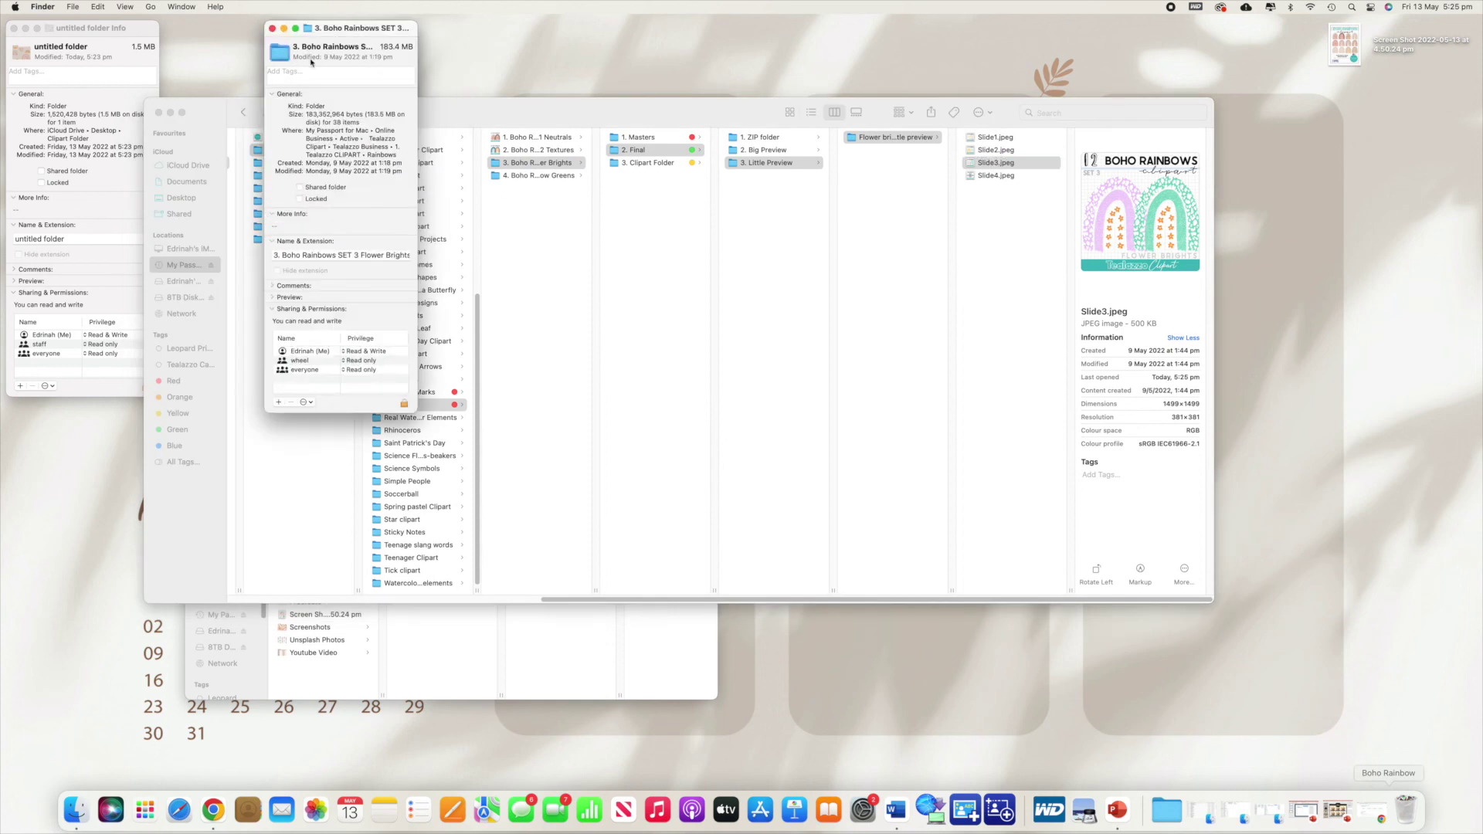
{"action": "left_click", "coordinate": [98, 7]}
{"action": "left_click", "coordinate": [265, 72]}
{"action": "left_click", "coordinate": [271, 31]}
{"action": "left_click", "coordinate": [538, 193]}
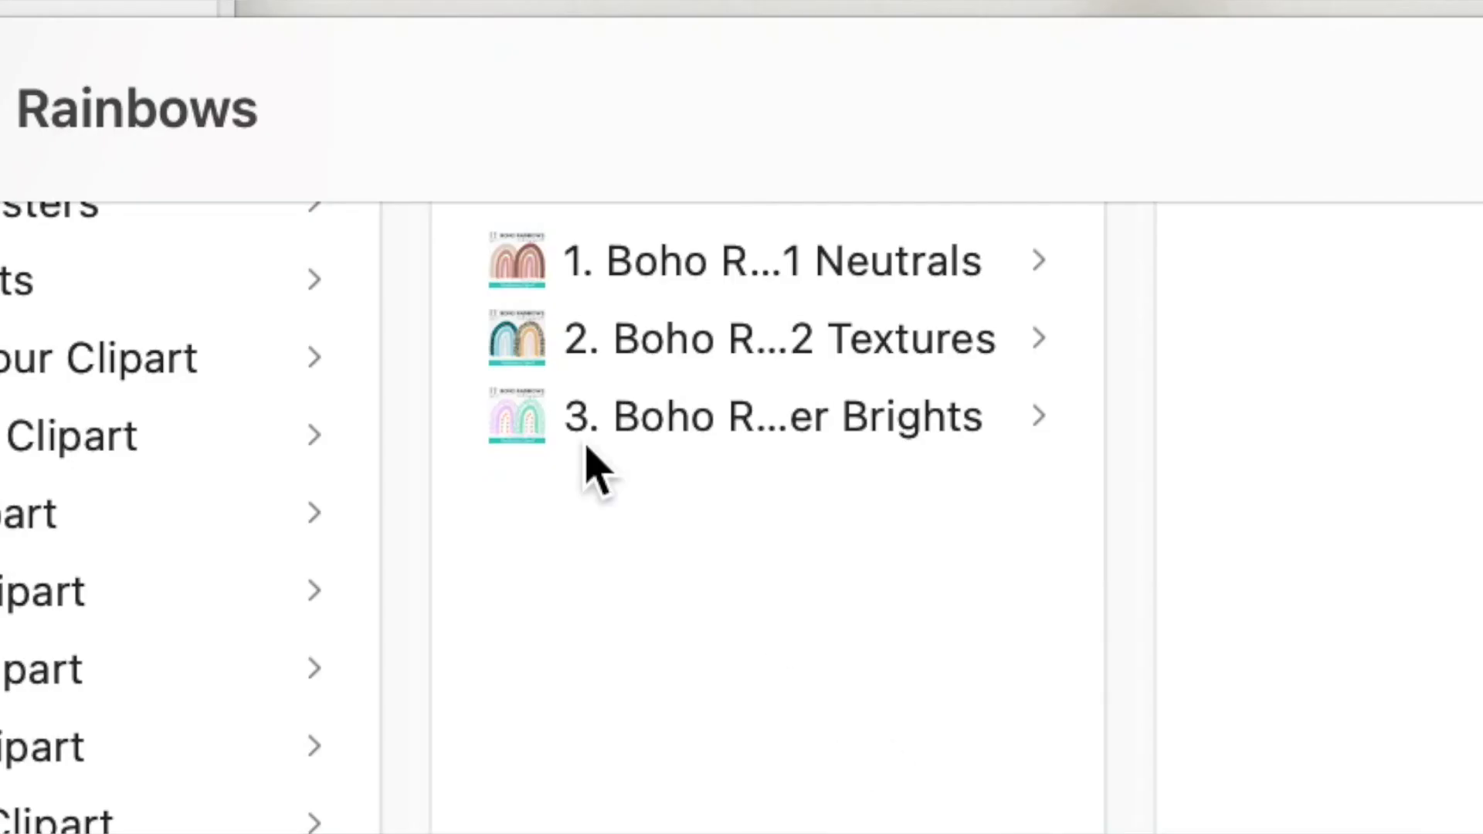
Examine the custom icons of the Neutrals, Textures and Flower Brights folders inside the Rainbows folder
{"action": "left_click", "coordinate": [589, 277]}
{"action": "left_click", "coordinate": [692, 340]}
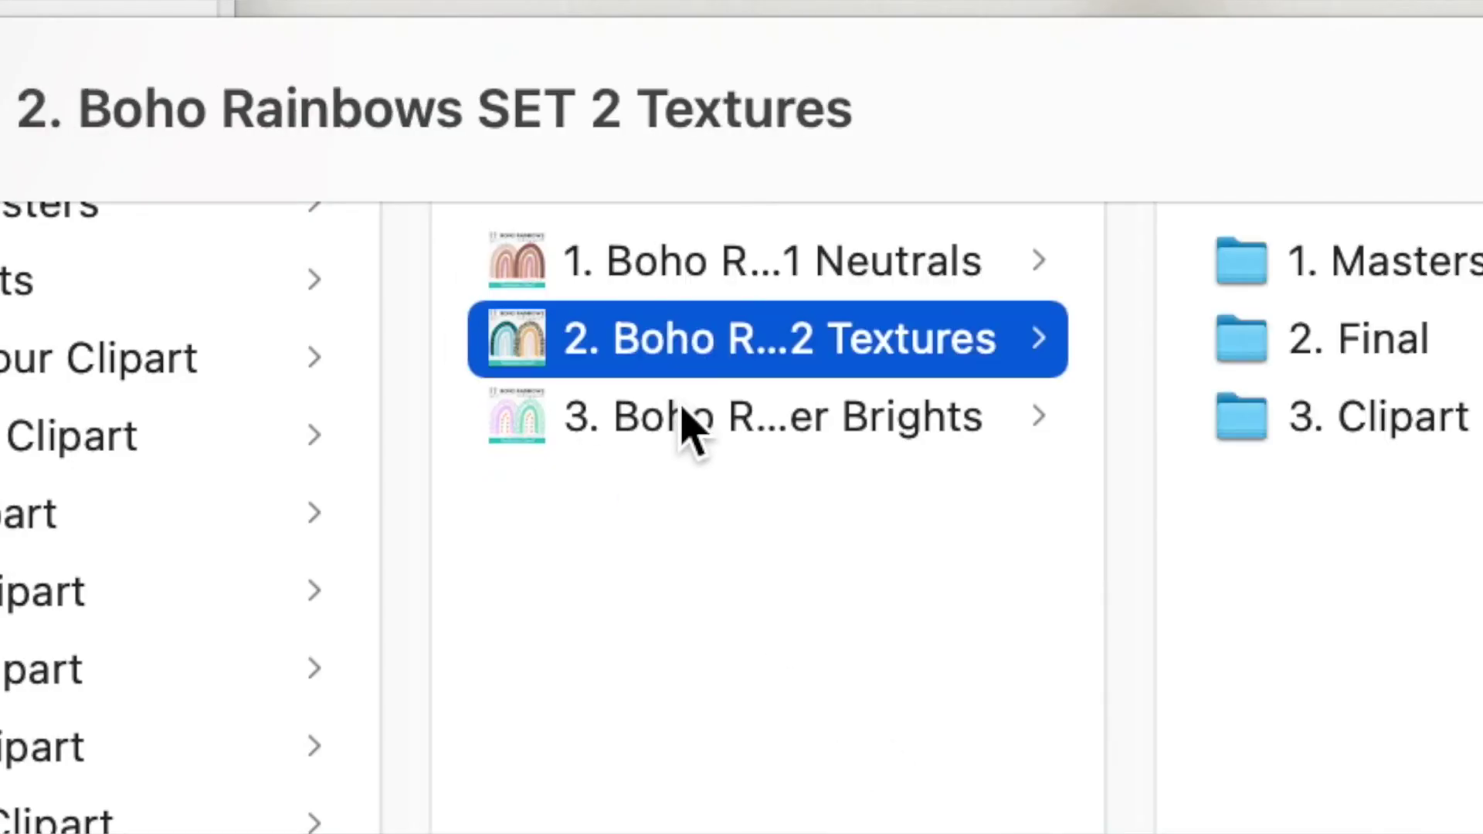
{"action": "left_click", "coordinate": [686, 417]}
{"action": "left_click", "coordinate": [530, 280]}
{"action": "left_click", "coordinate": [683, 356]}
{"action": "left_click", "coordinate": [698, 403]}
{"action": "left_click", "coordinate": [711, 591]}
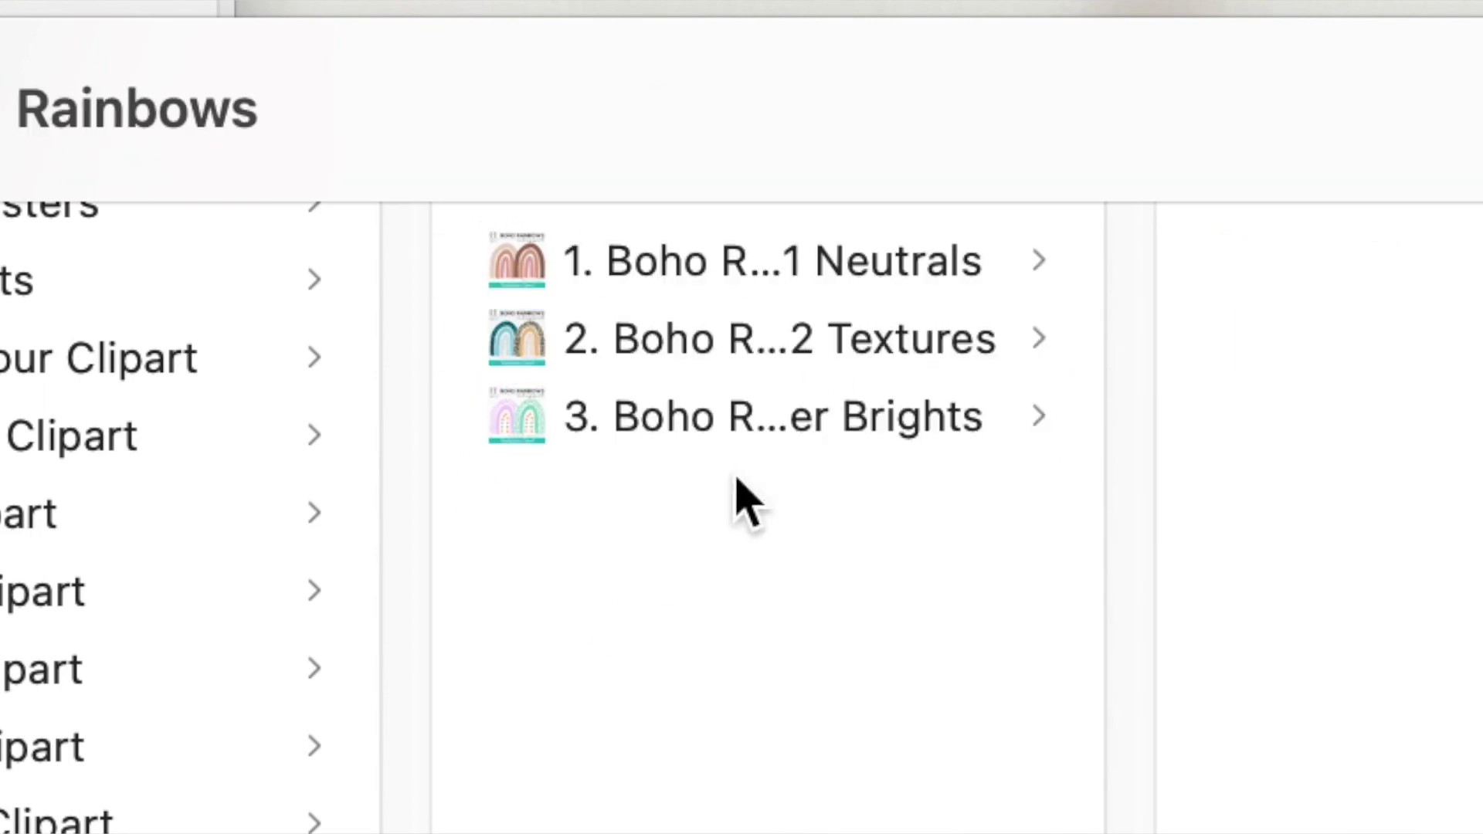